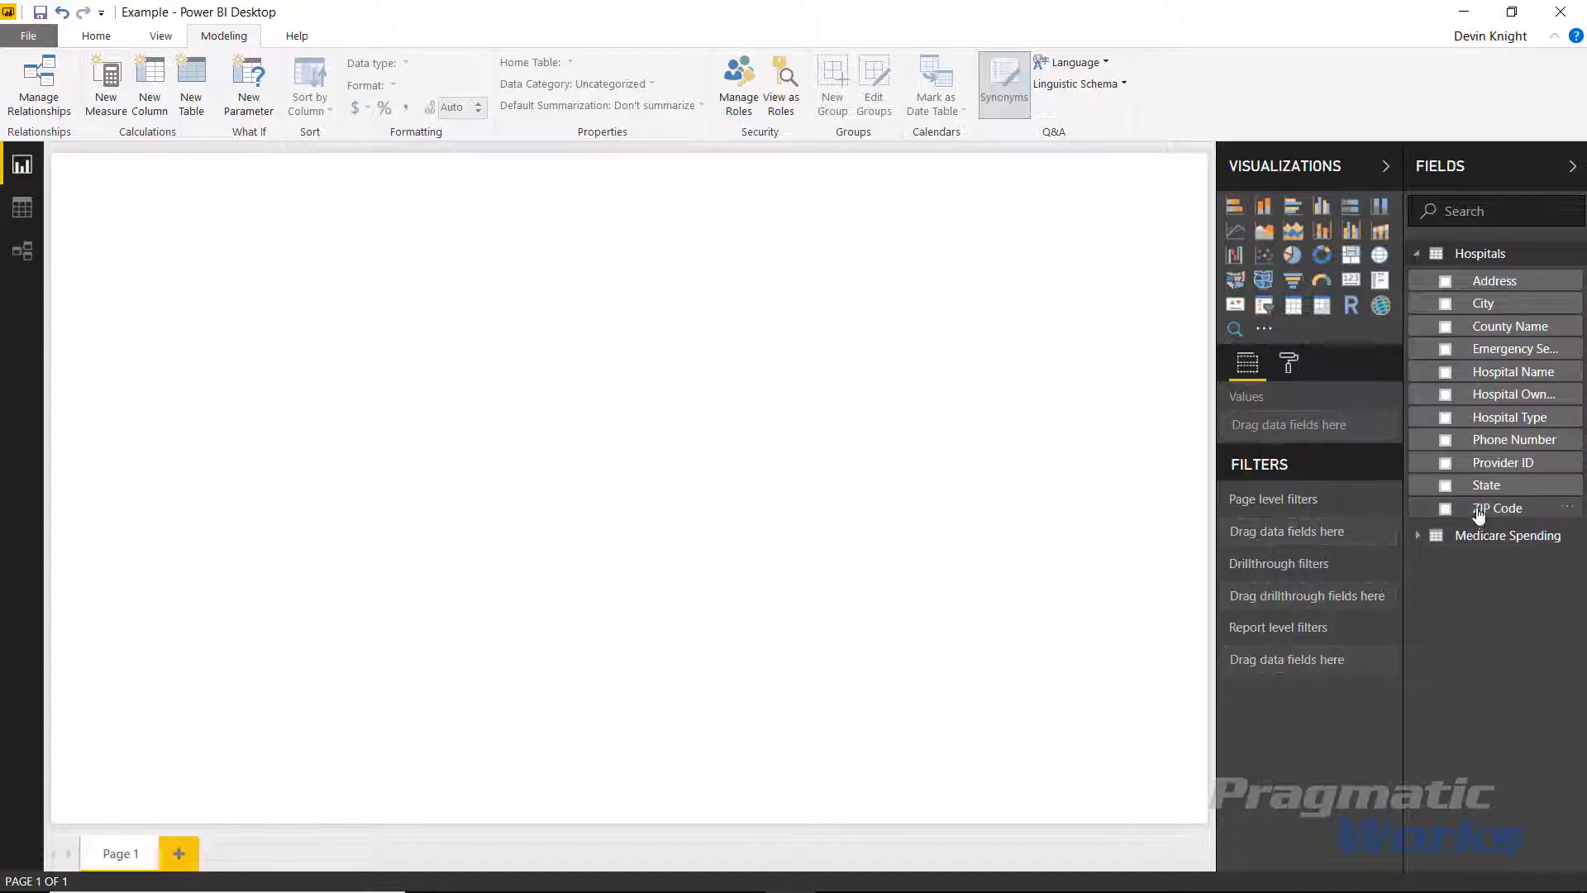
Plot County Name from the Hospitals table on an enlarged map and examine the points that fall in Europe.
left_click(1445, 328)
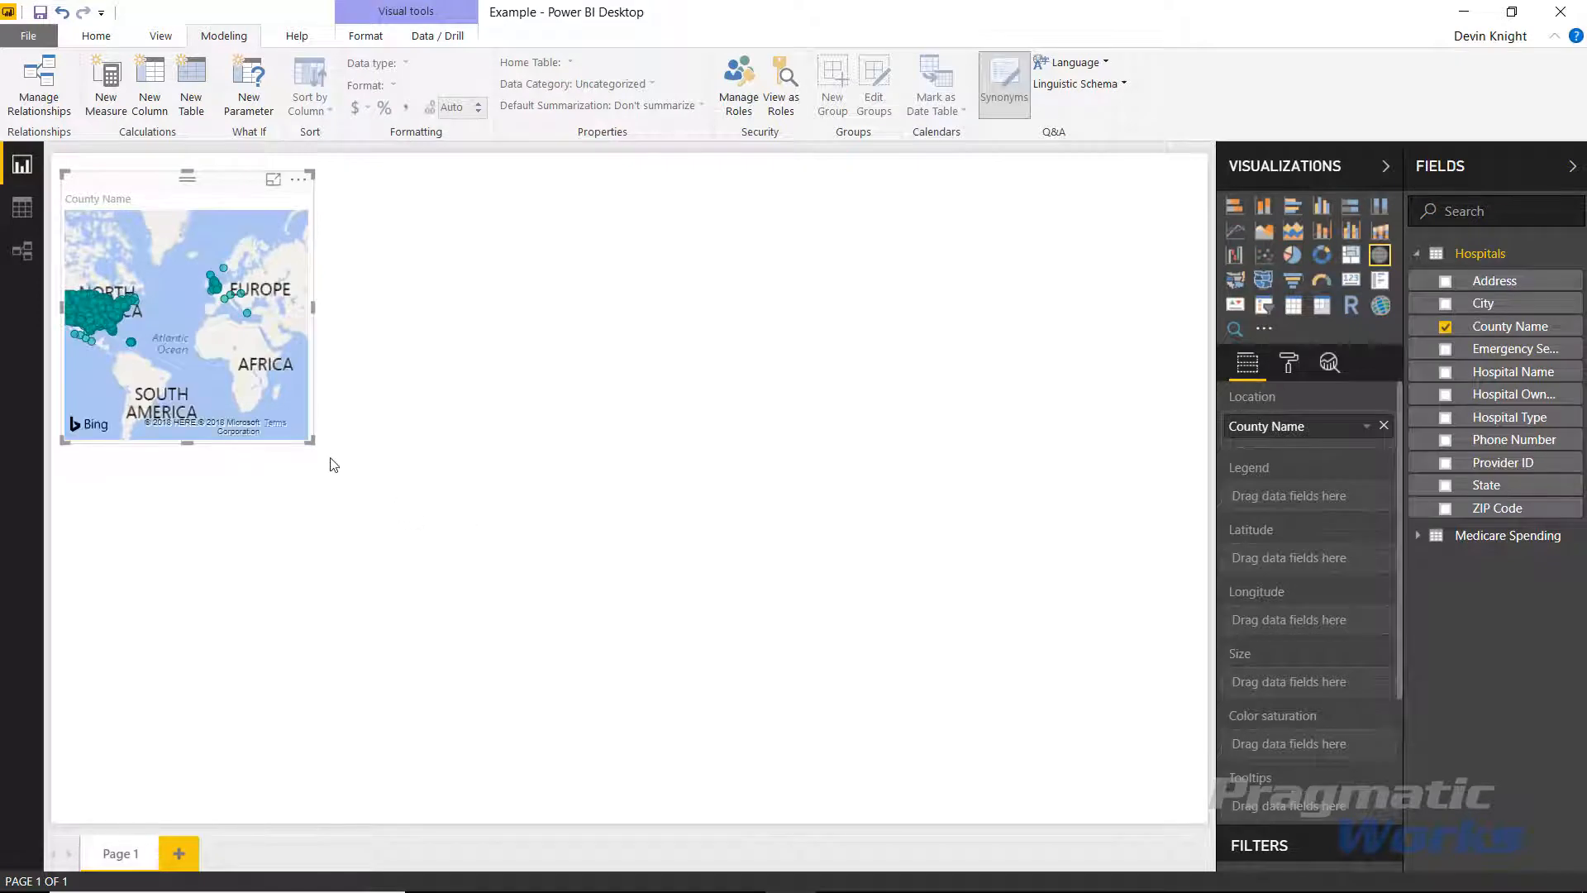
left_click_drag(312, 441, 523, 583)
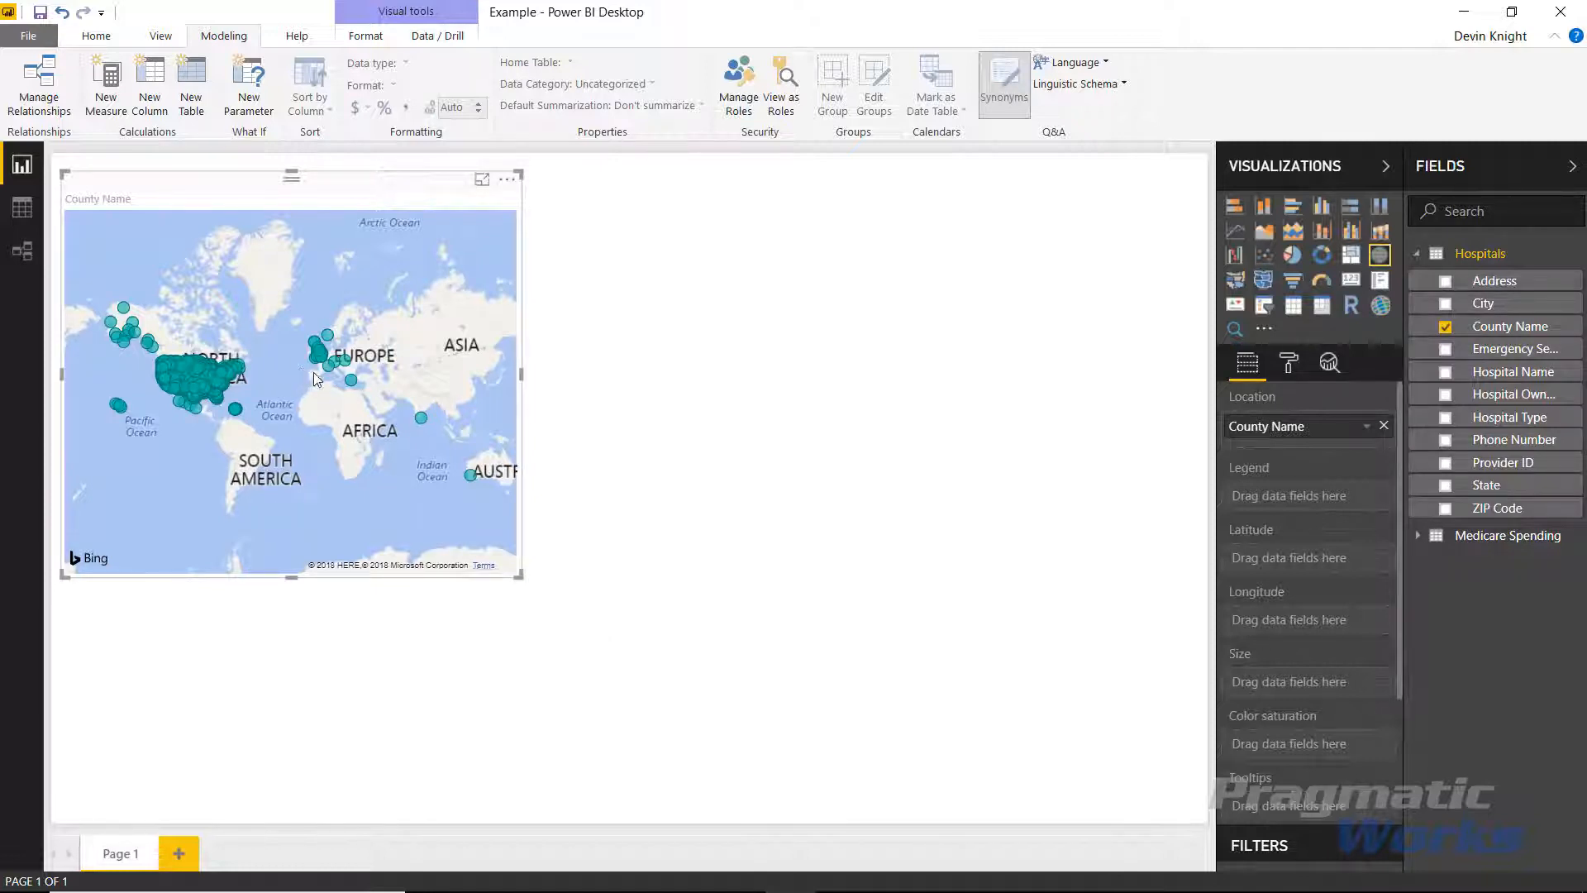
scroll(316, 372, "up", 5)
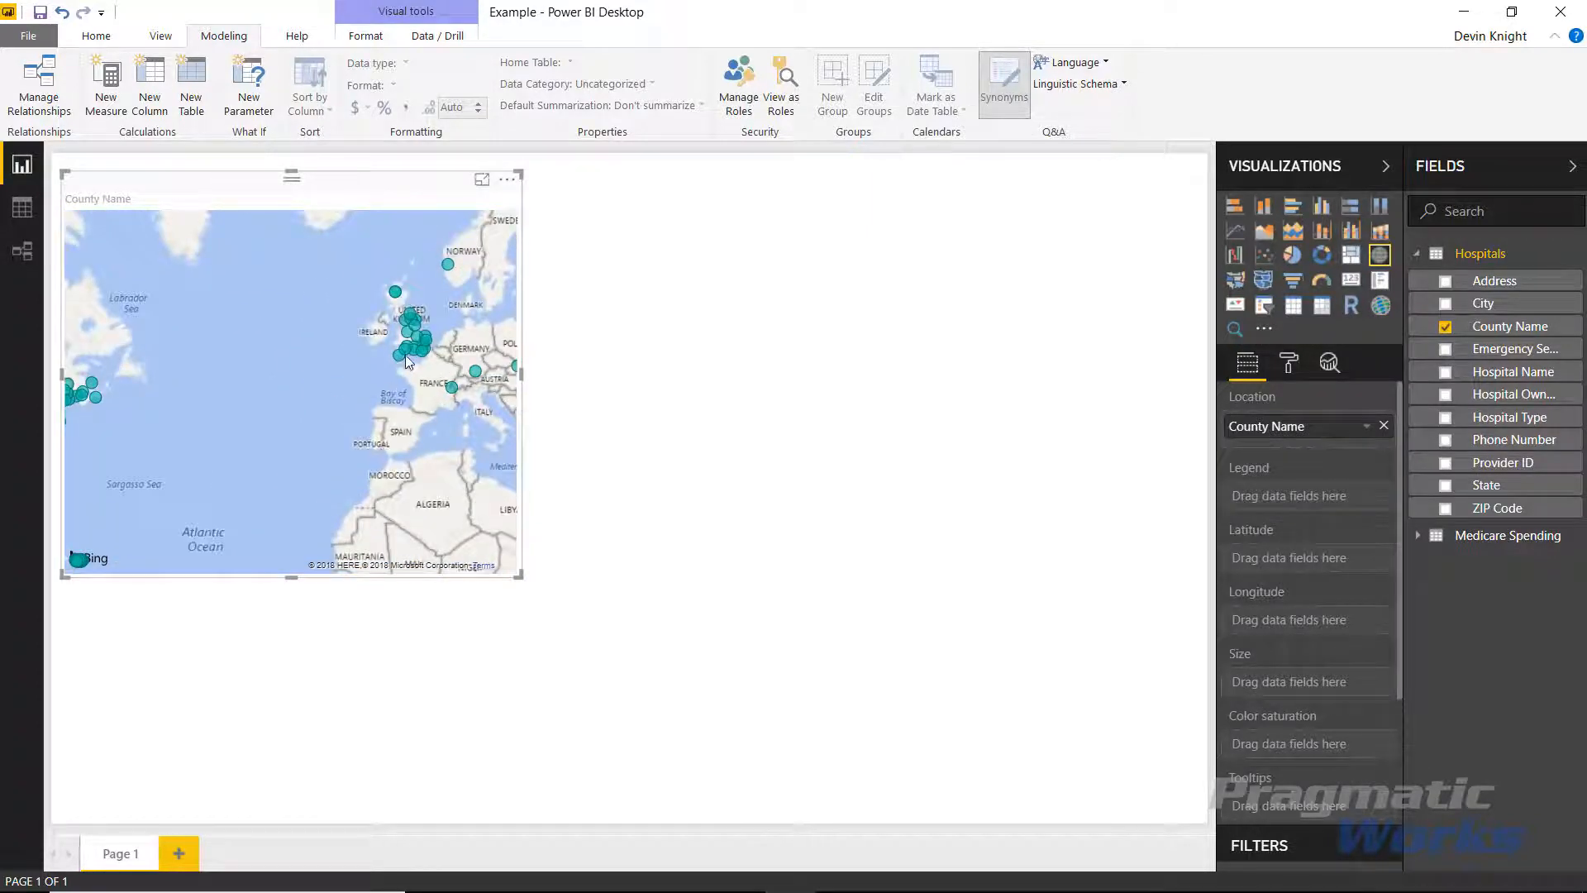
mouse_move(414, 356)
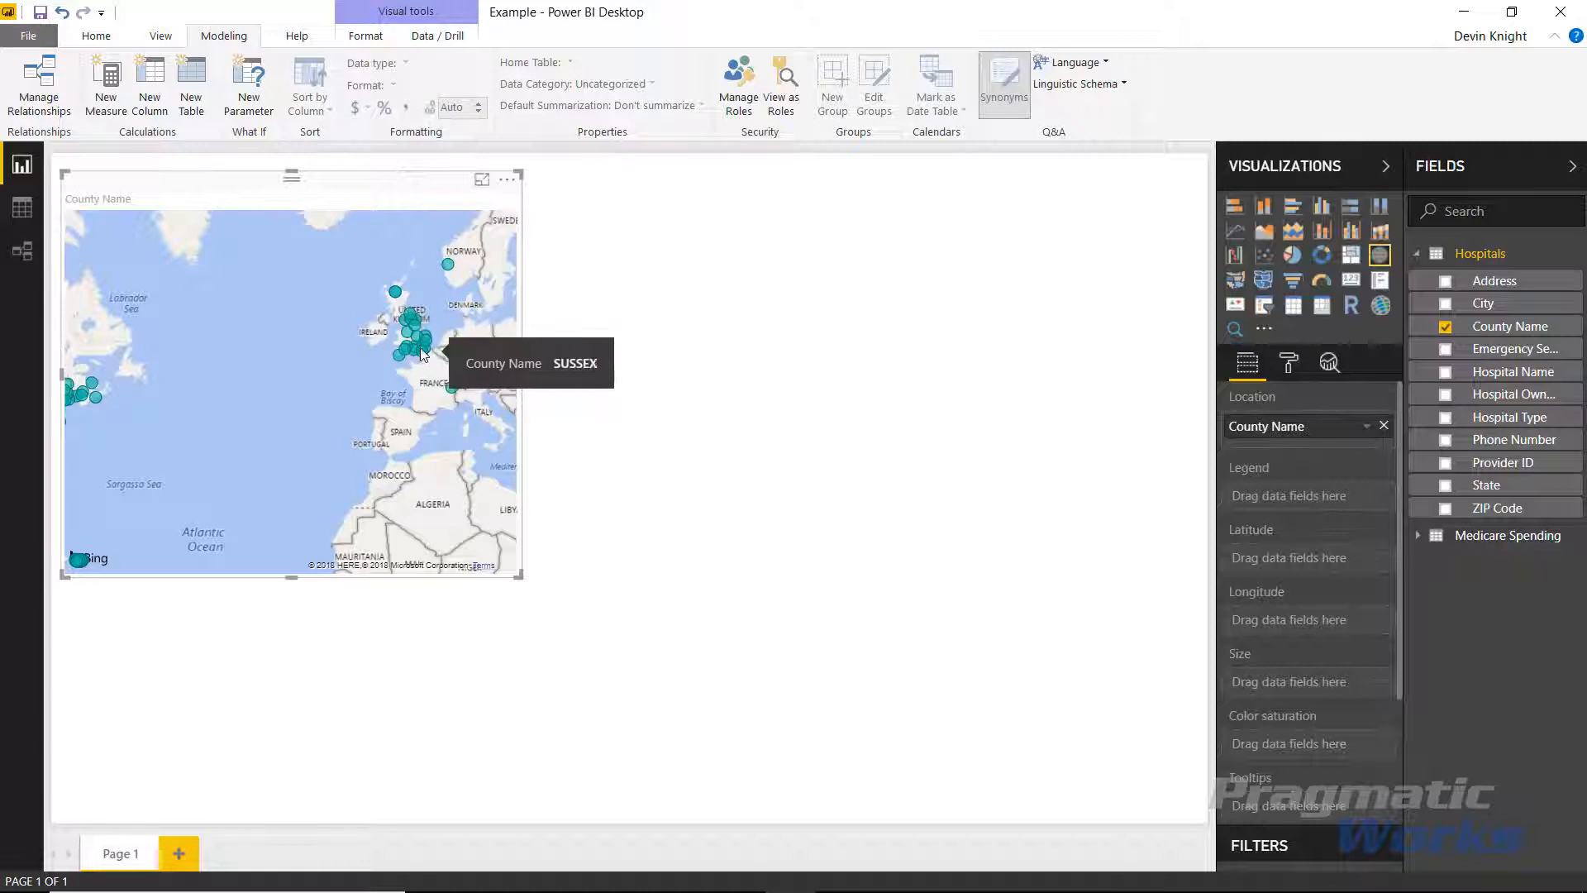
left_click_drag(428, 435, 364, 460)
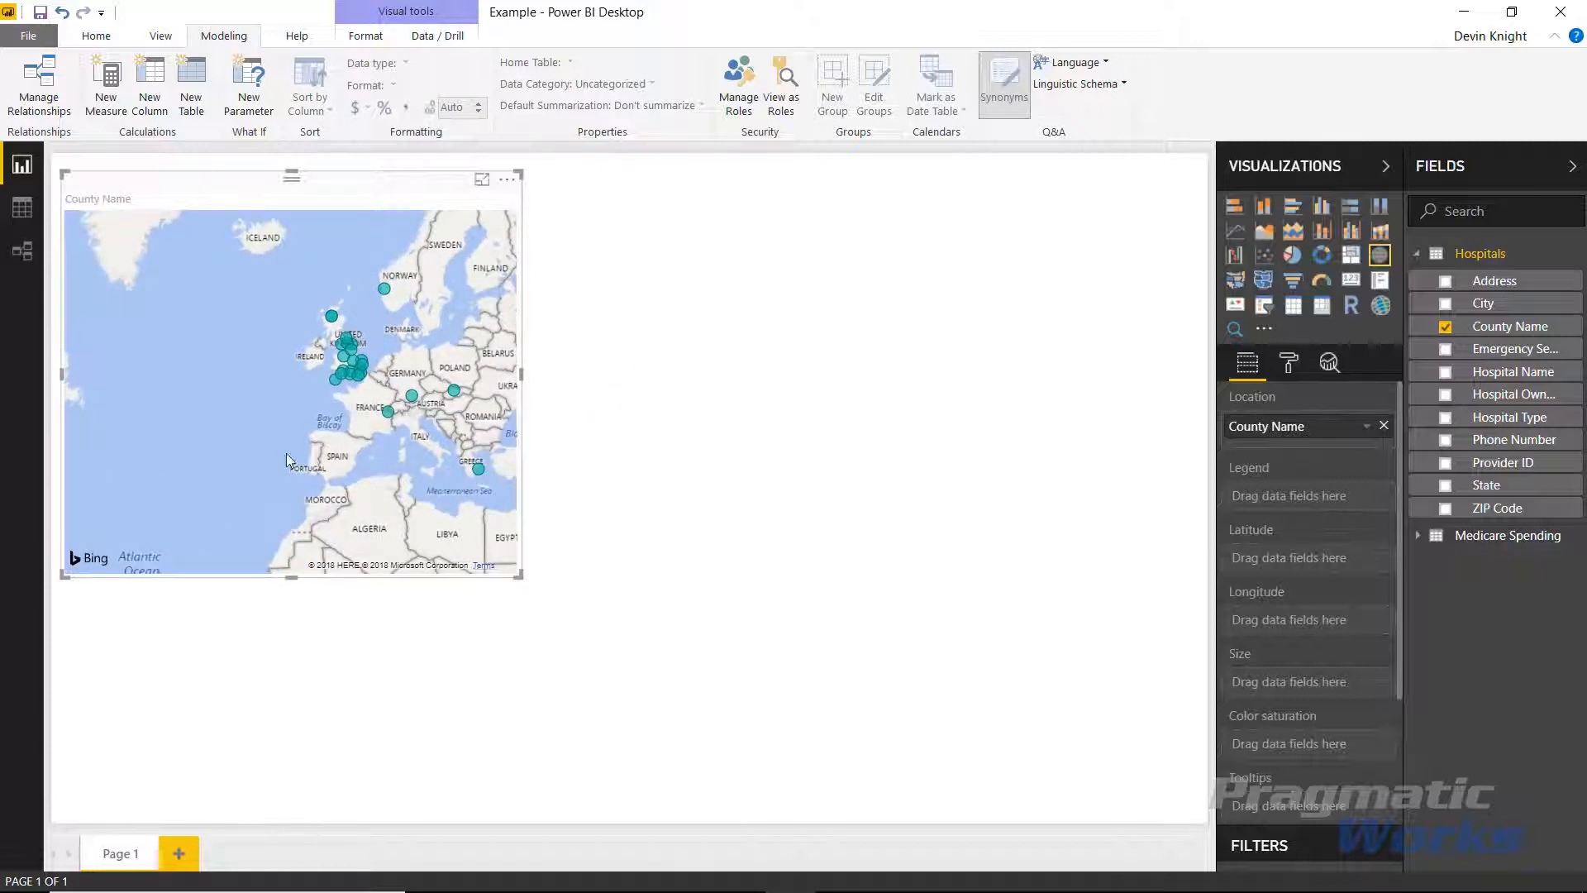
left_click_drag(126, 432, 269, 434)
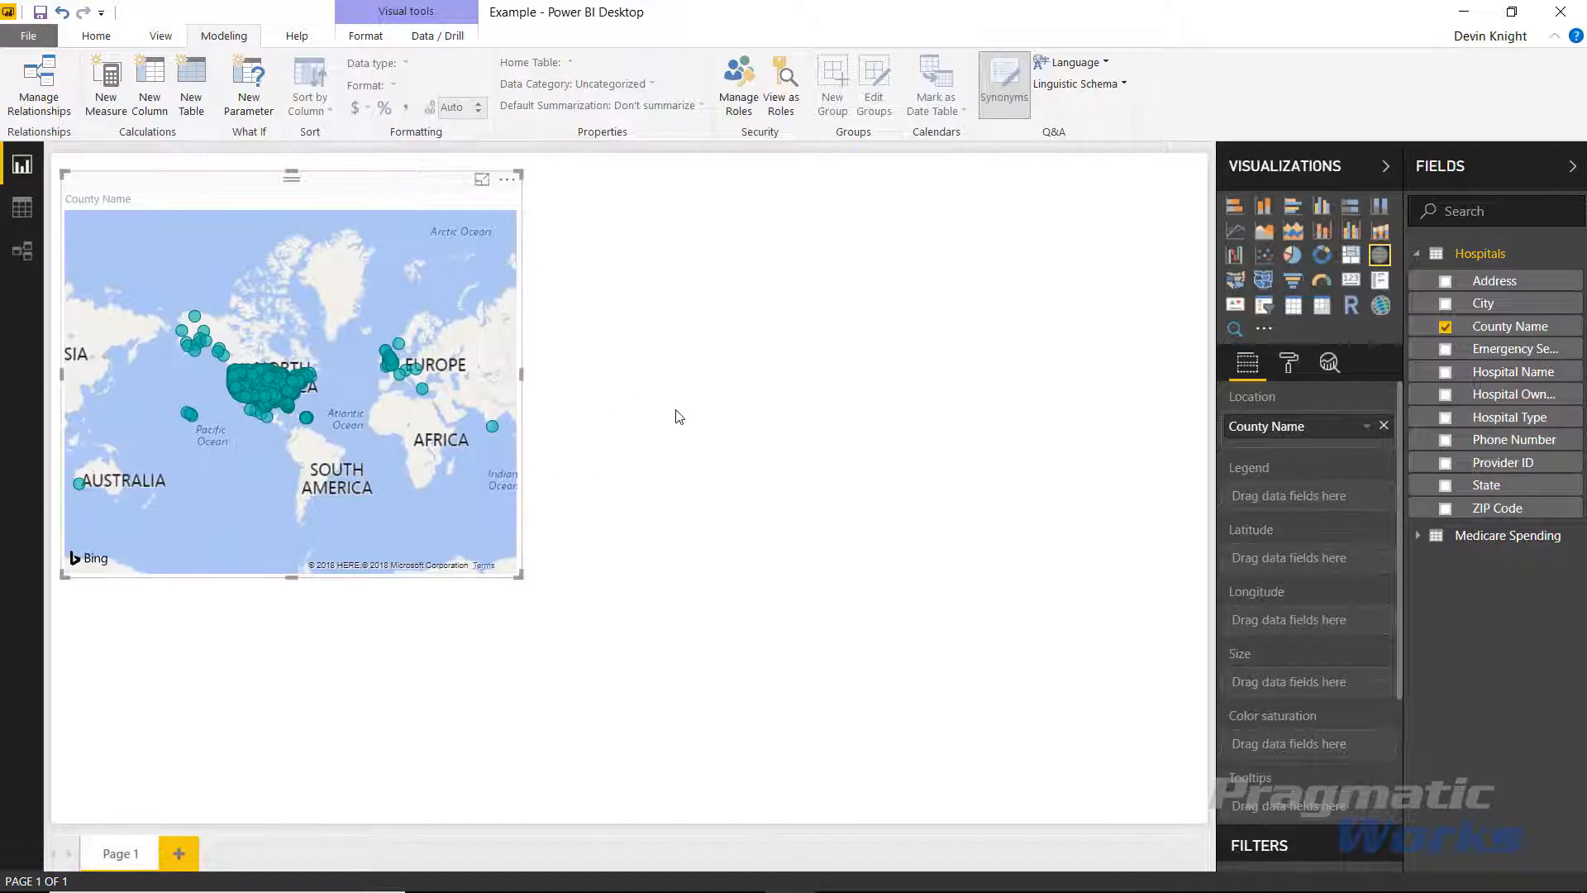
Add a calculated column to the Hospitals table and name it County State.
right_click(1477, 263)
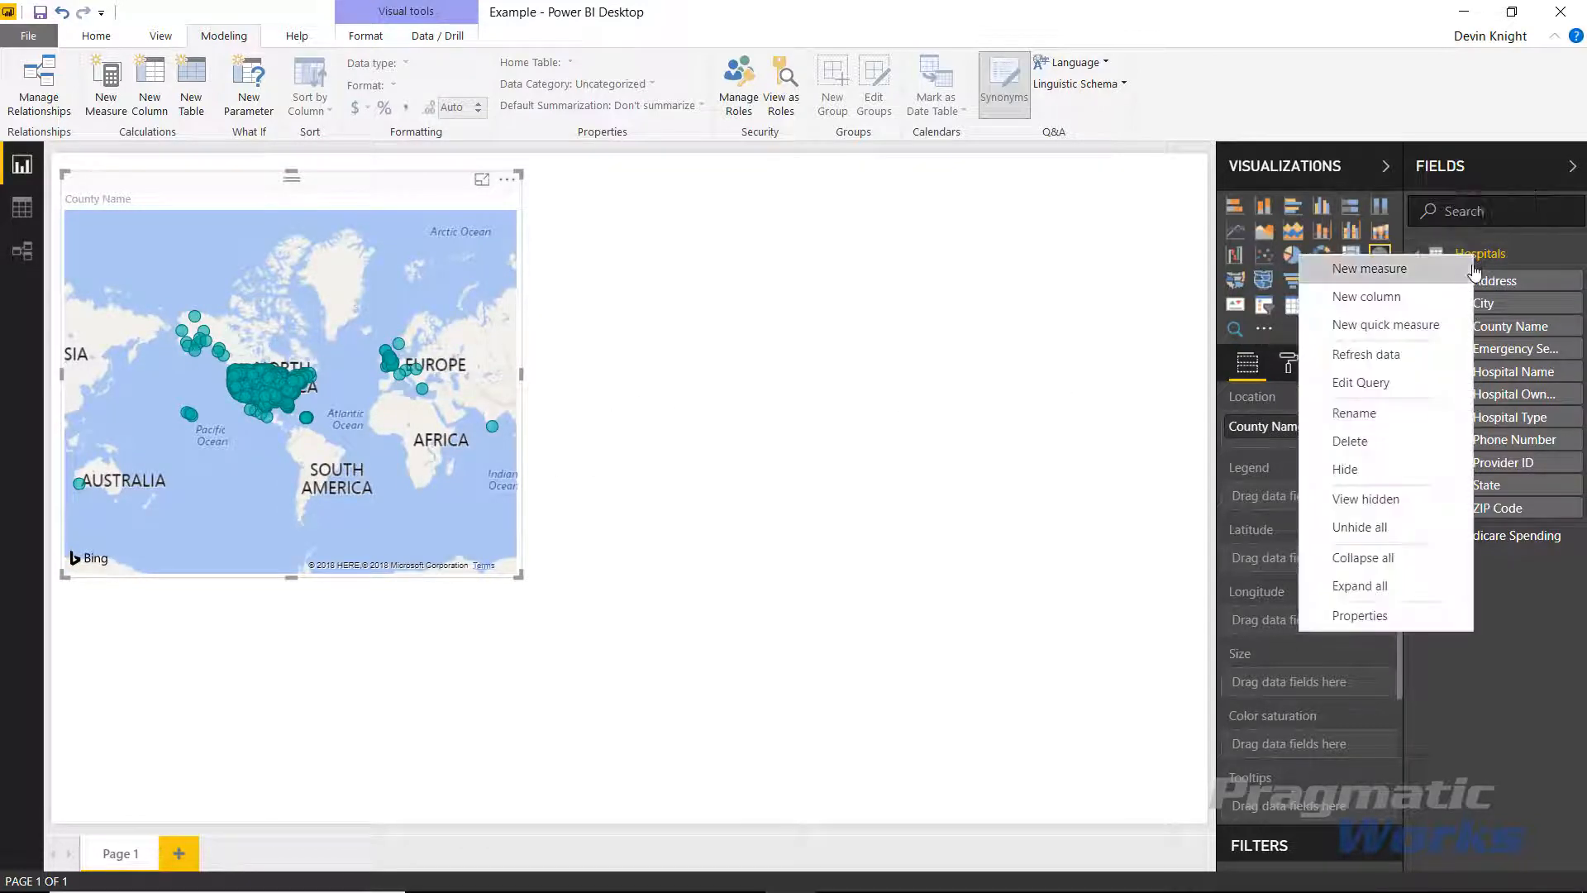
left_click(1386, 313)
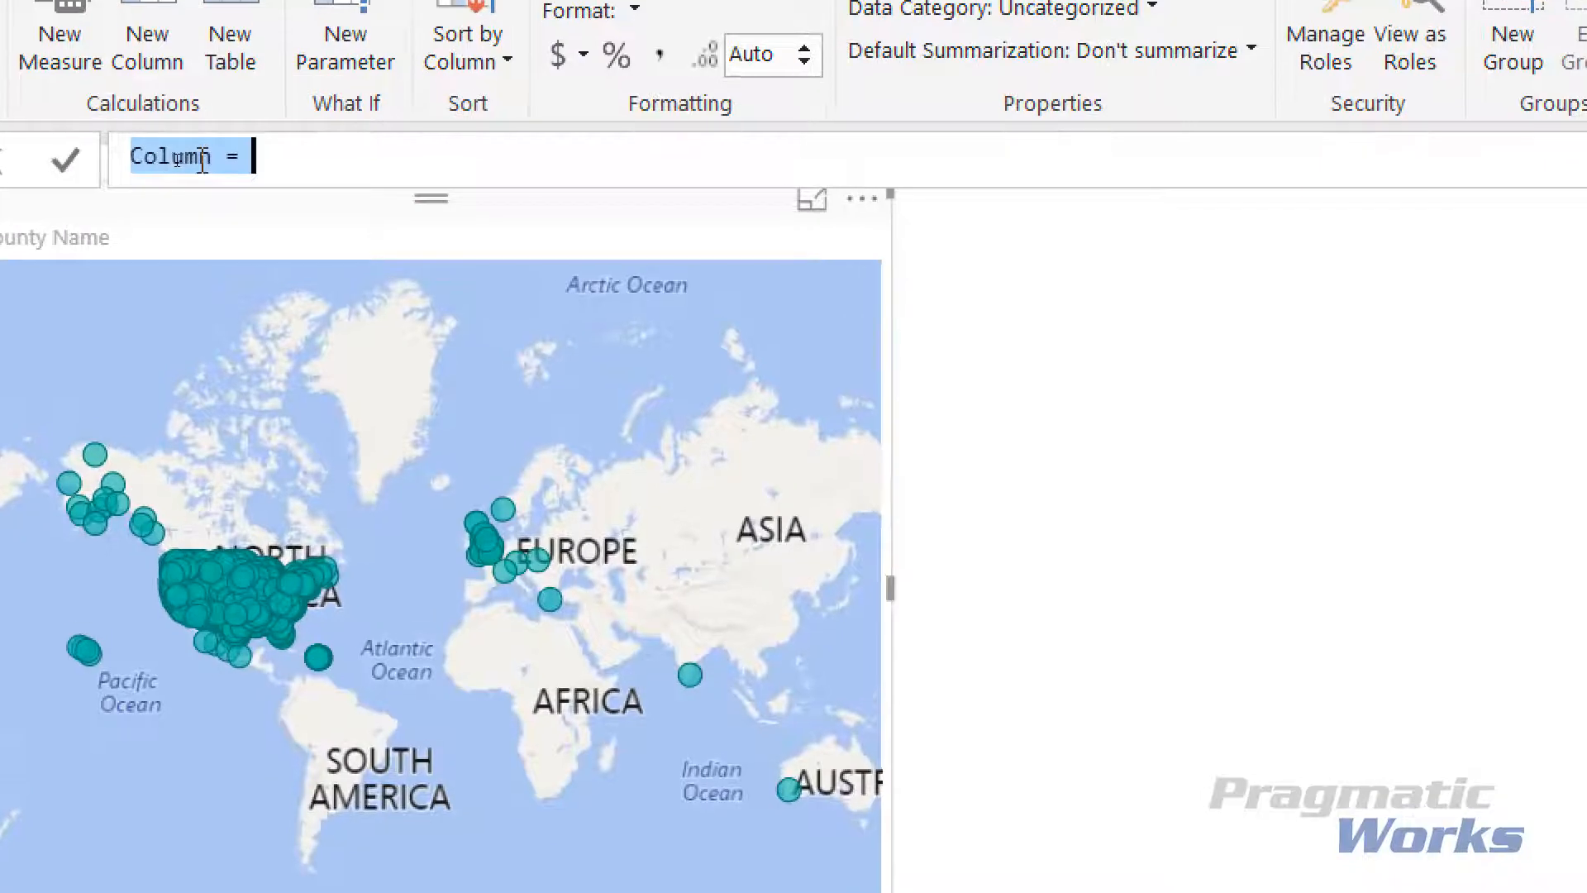
left_click(201, 161)
double_click(204, 162)
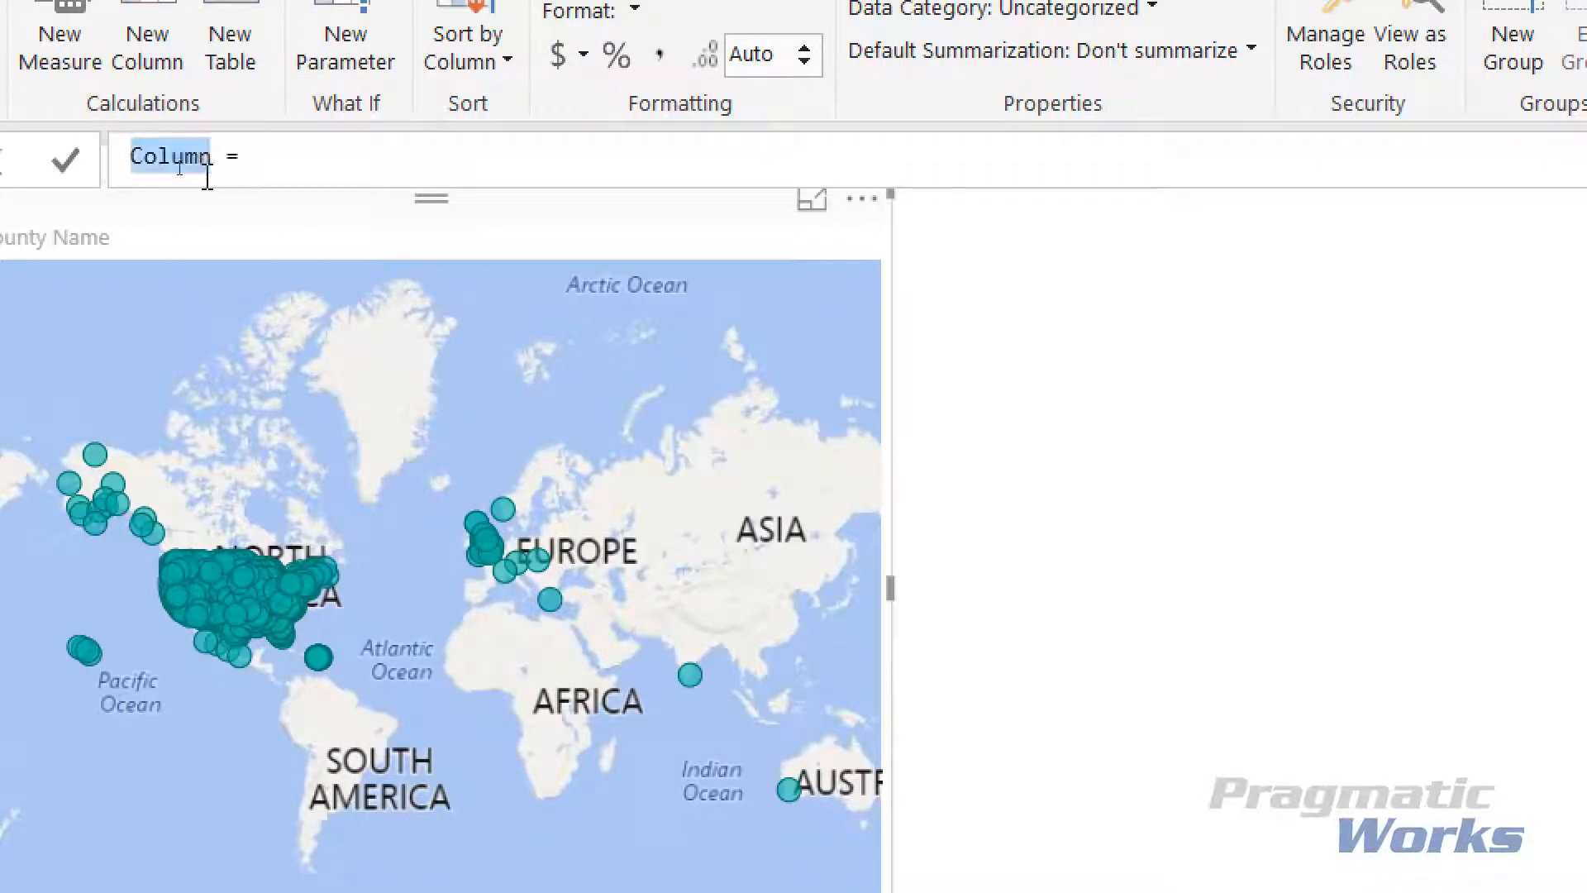
type("County")
type(" State")
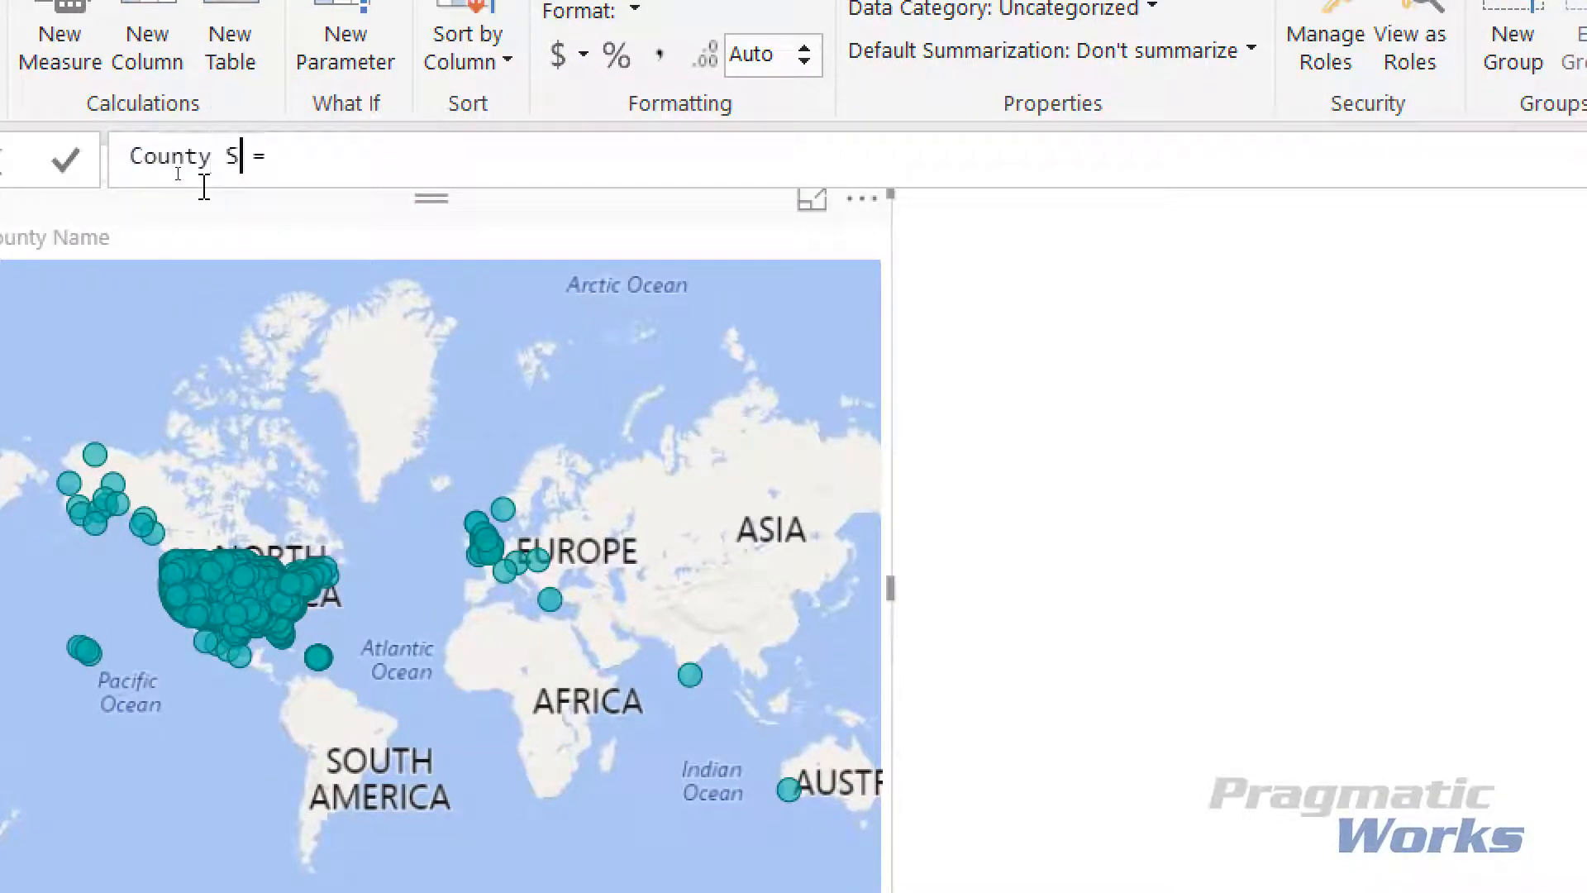
Begin the County State formula with the COMBINEVALUES function, using ", " as the delimiter.
key("Right")
key("Right")
key("Right")
type("Com")
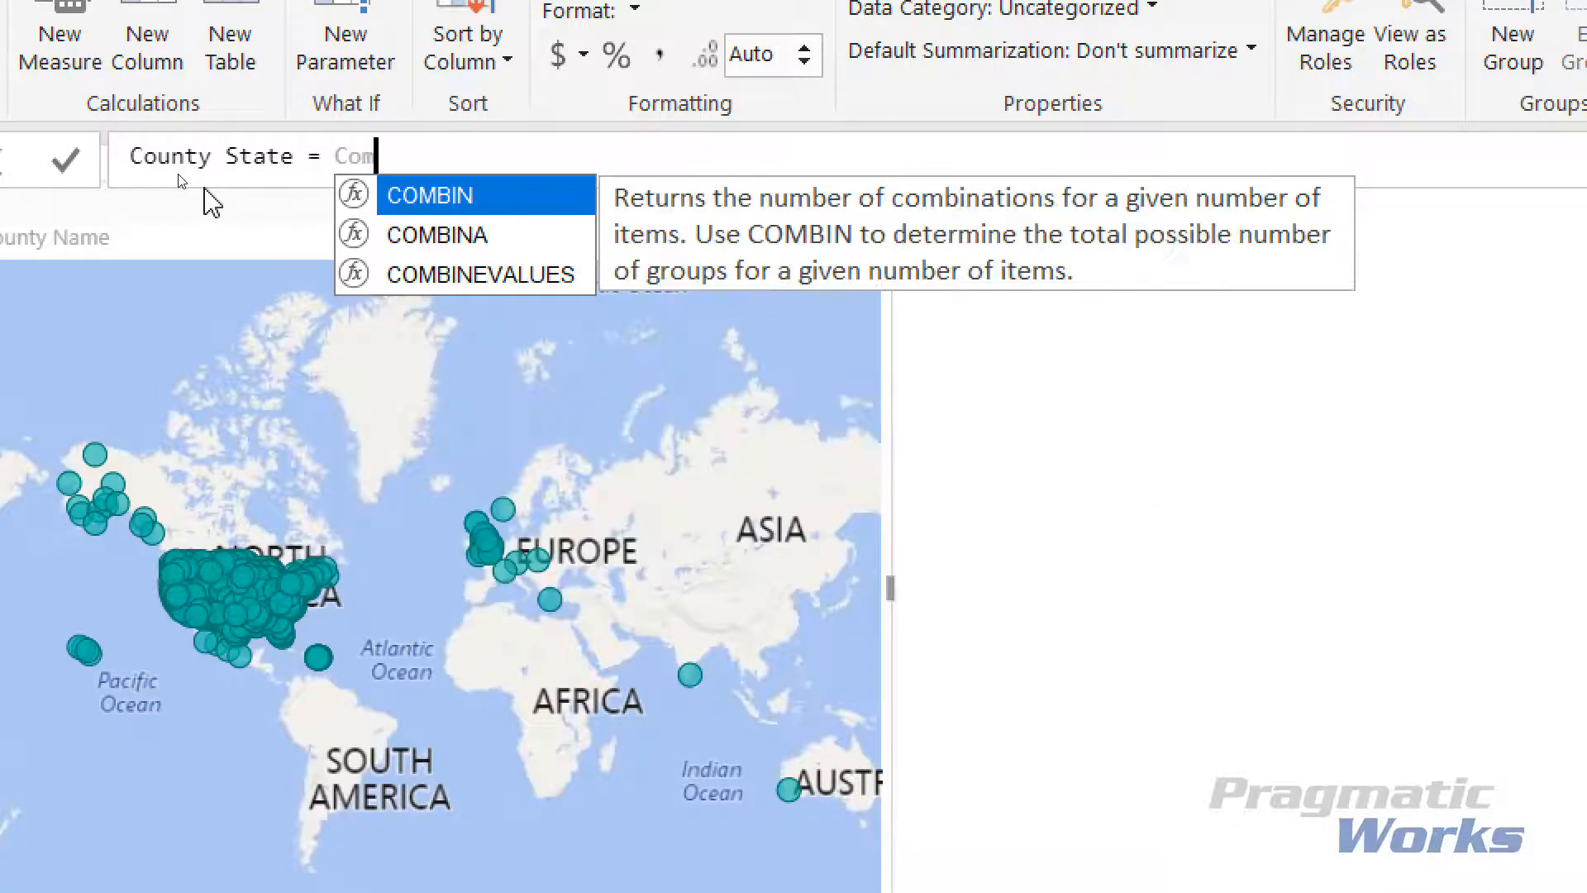
key("Down")
key("Down")
key("Tab")
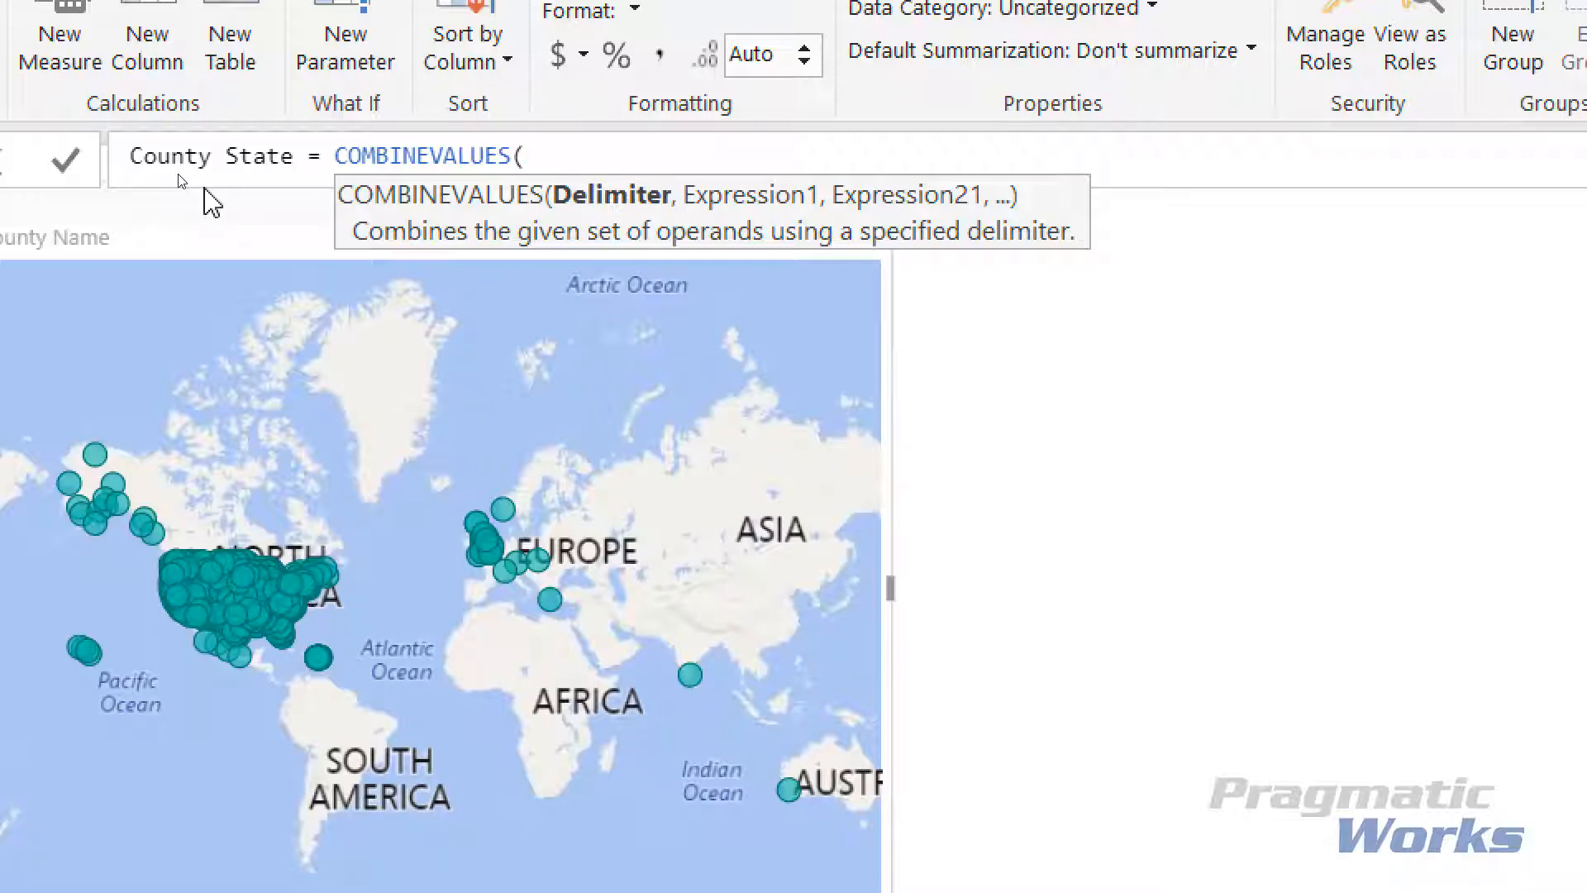
type("\",")
type(" \"")
type("\",'")
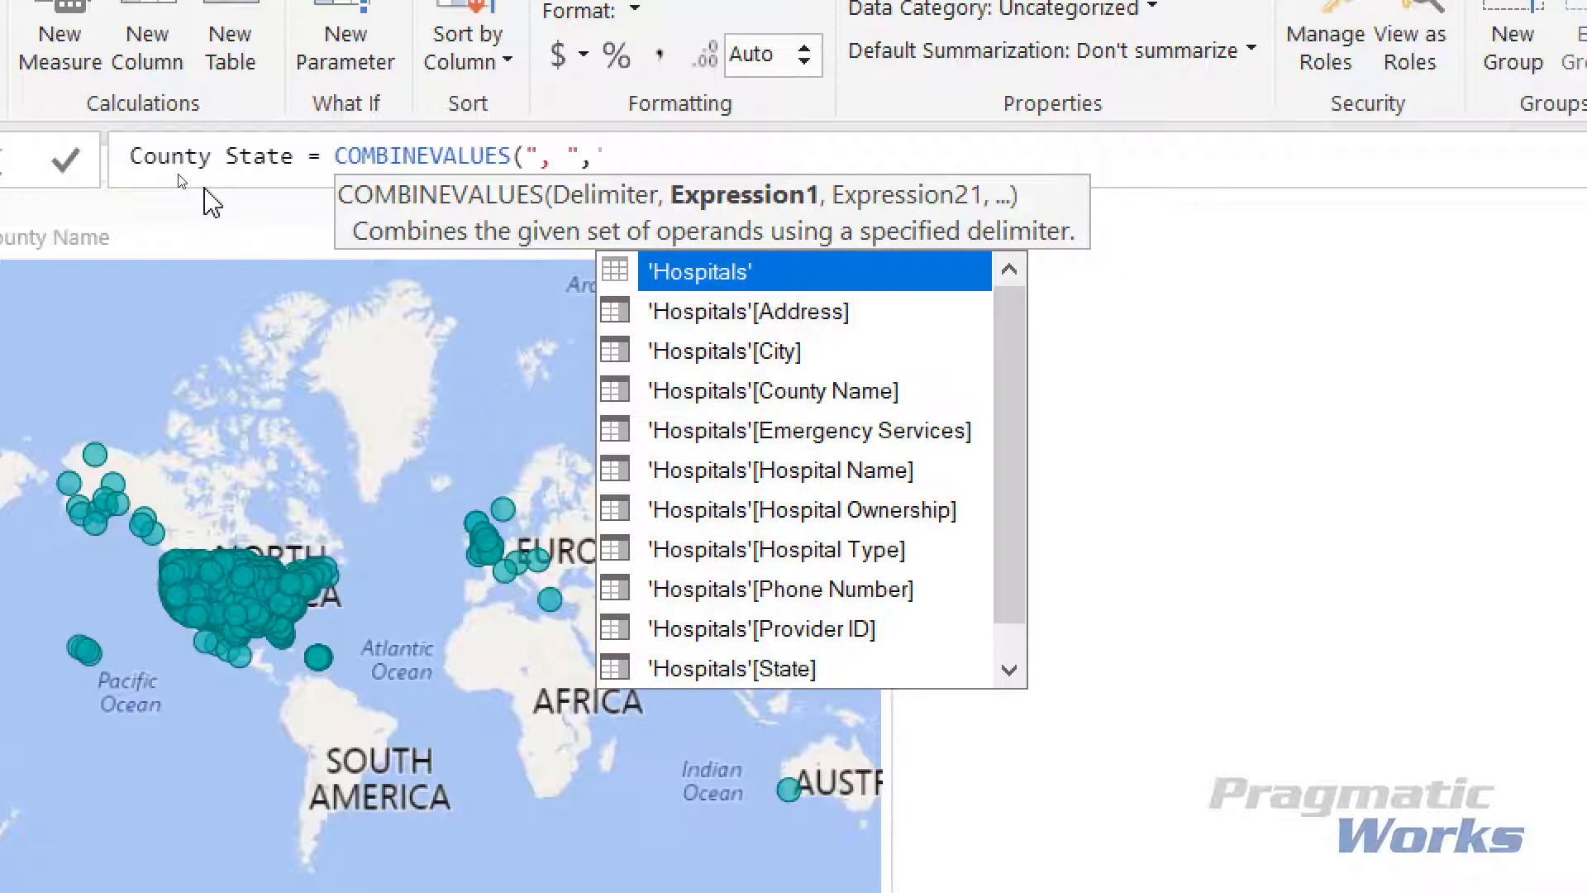
Insert 'Hospitals'[County Name] as the first expression of the COMBINEVALUES formula.
key("Tab")
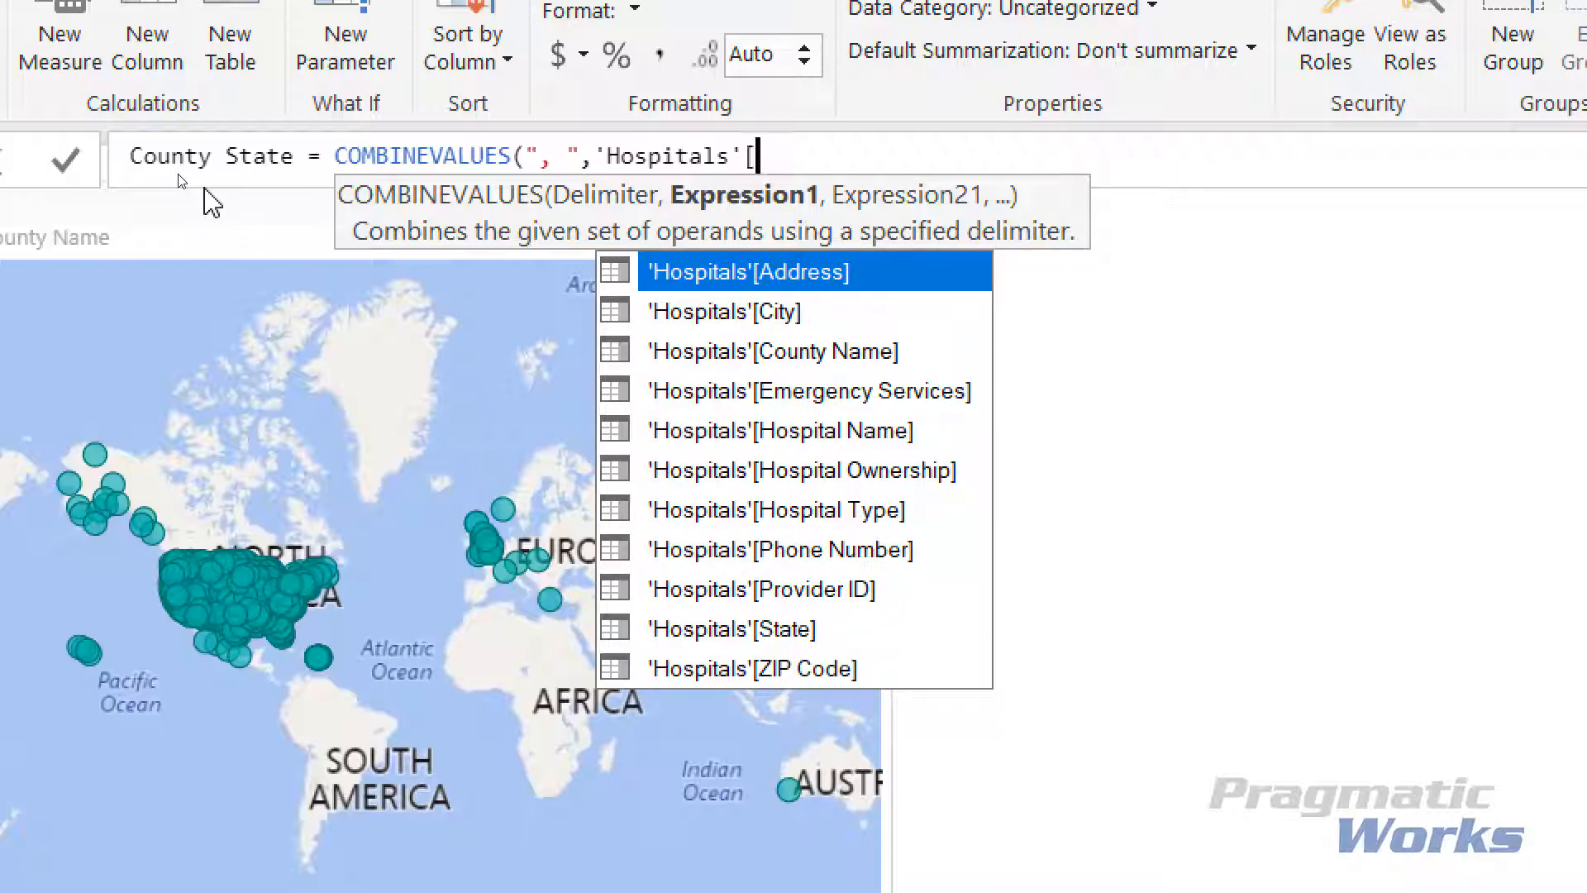
type("[")
key("Down")
key("Down")
key("Tab")
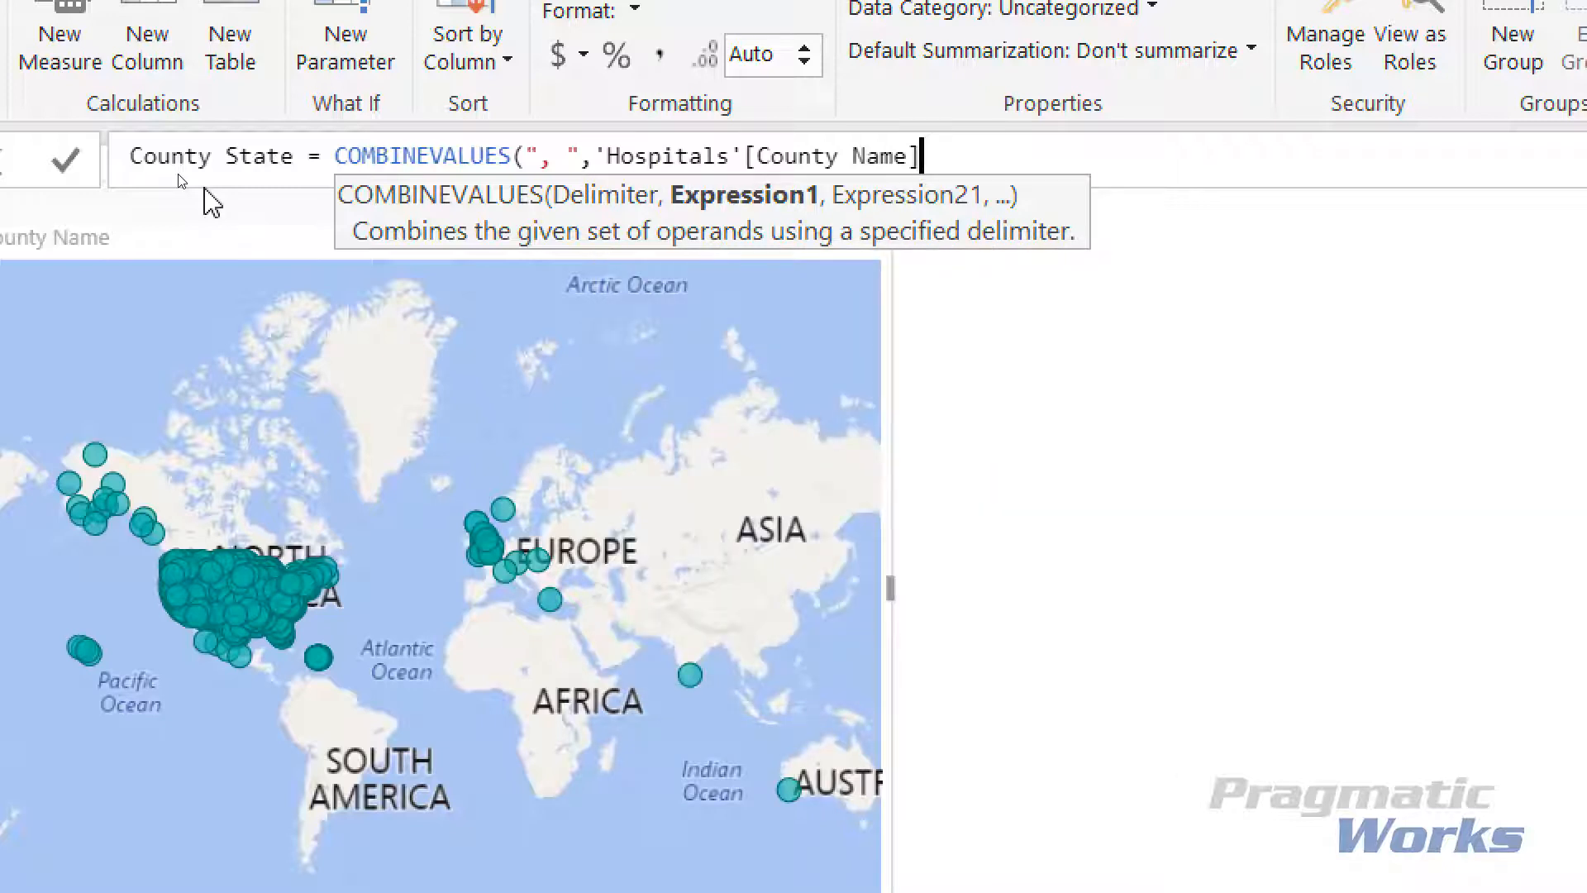
type(",")
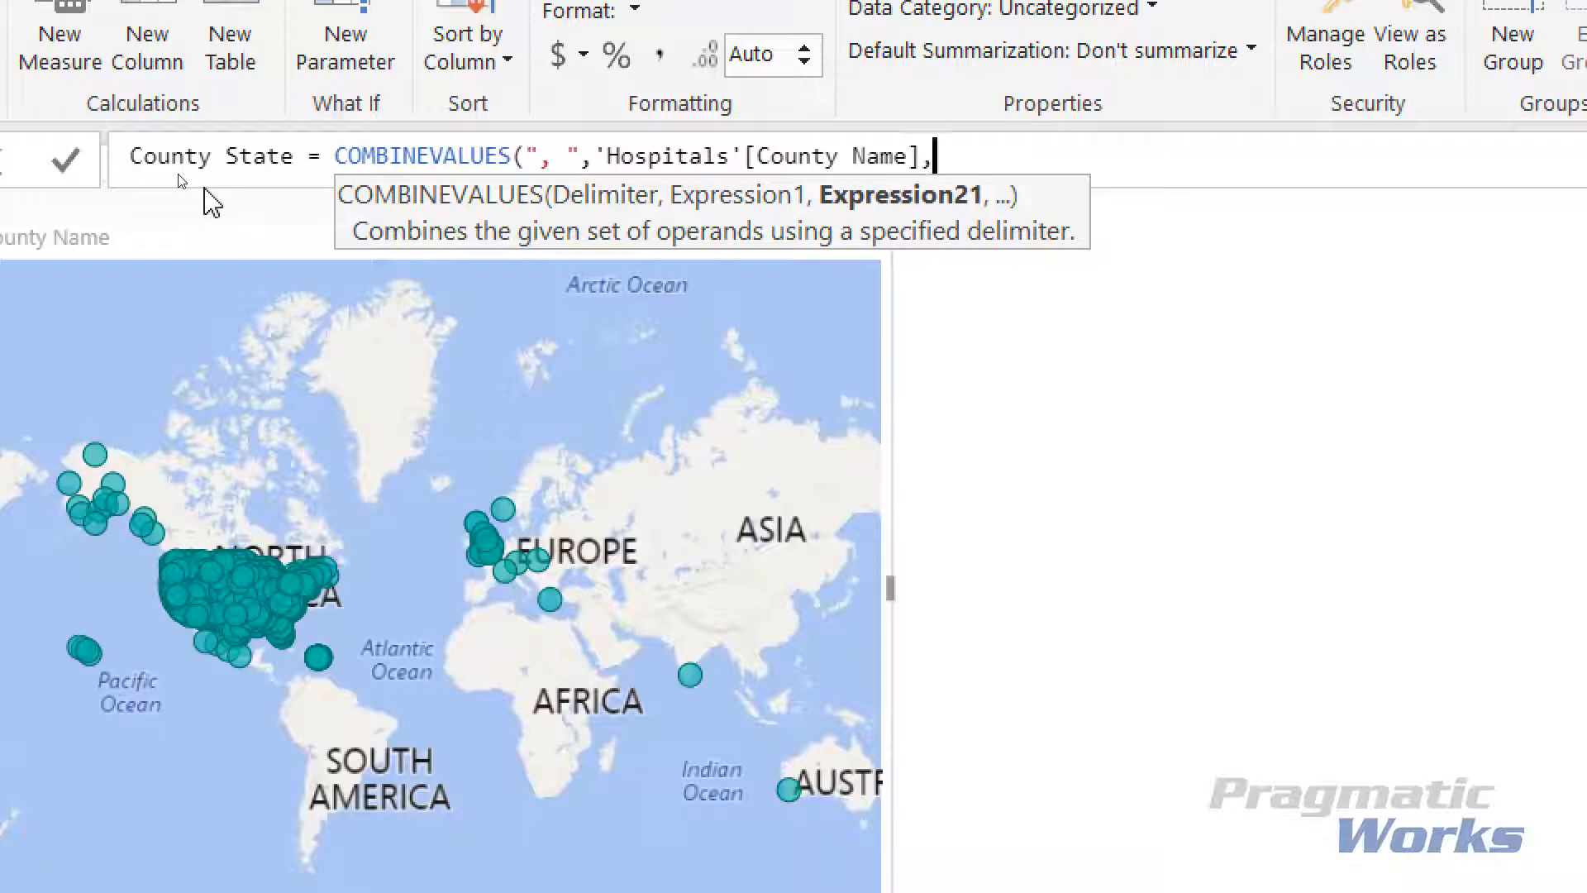
Insert 'Hospitals'[State] as the second expression of the COMBINEVALUES formula.
type("'")
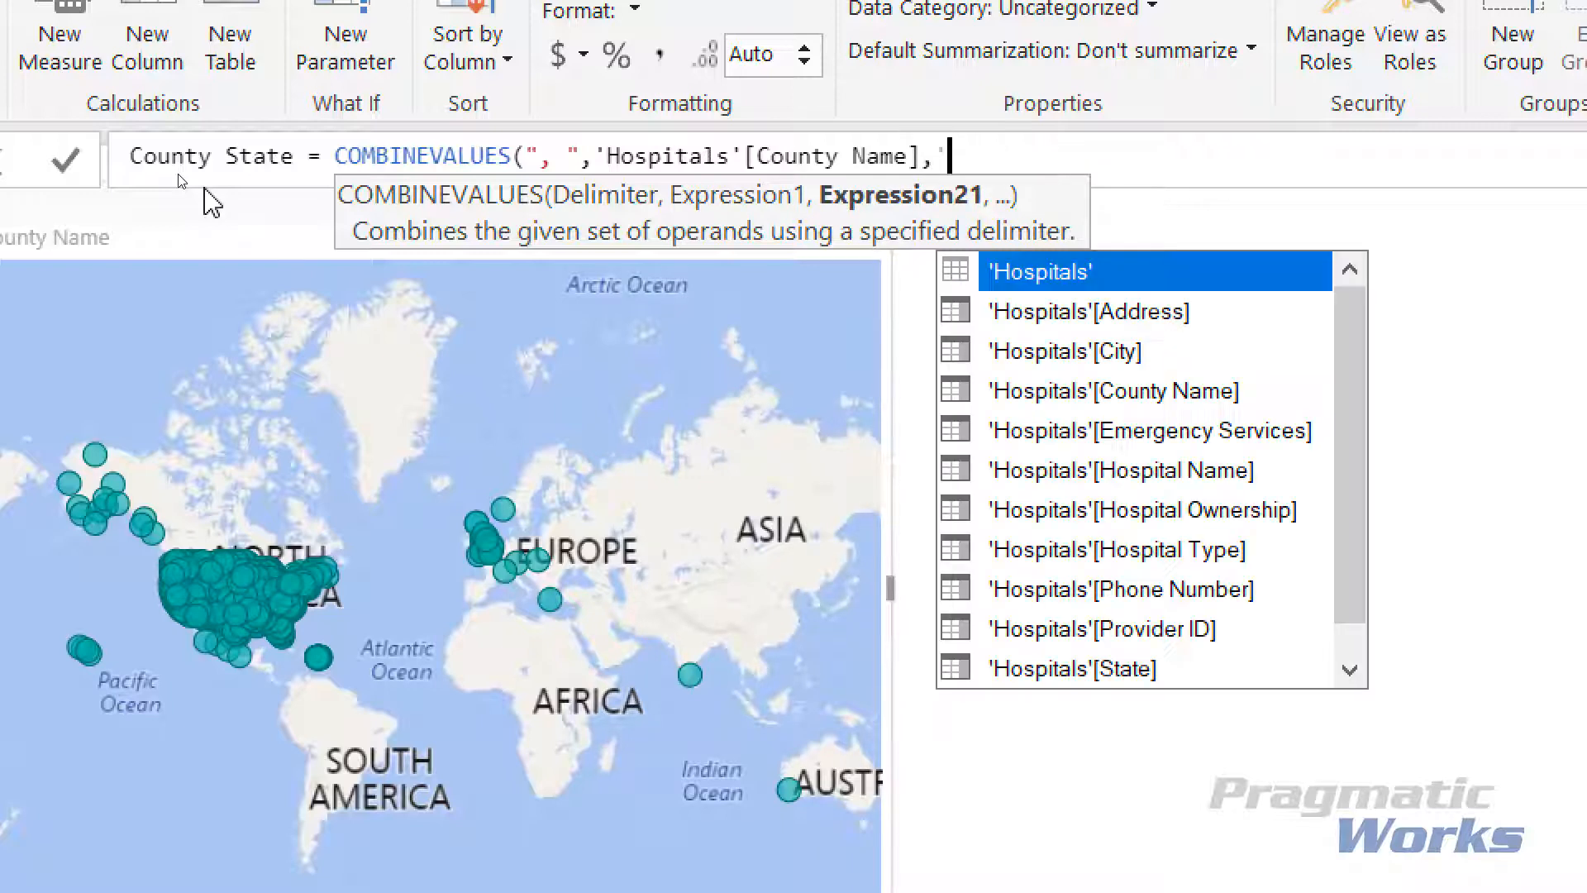
key("Down")
key("Down")
key("Down")
key("Down")
key("Down")
key("Down")
key("Down")
key("Down")
key("Down")
key("Down")
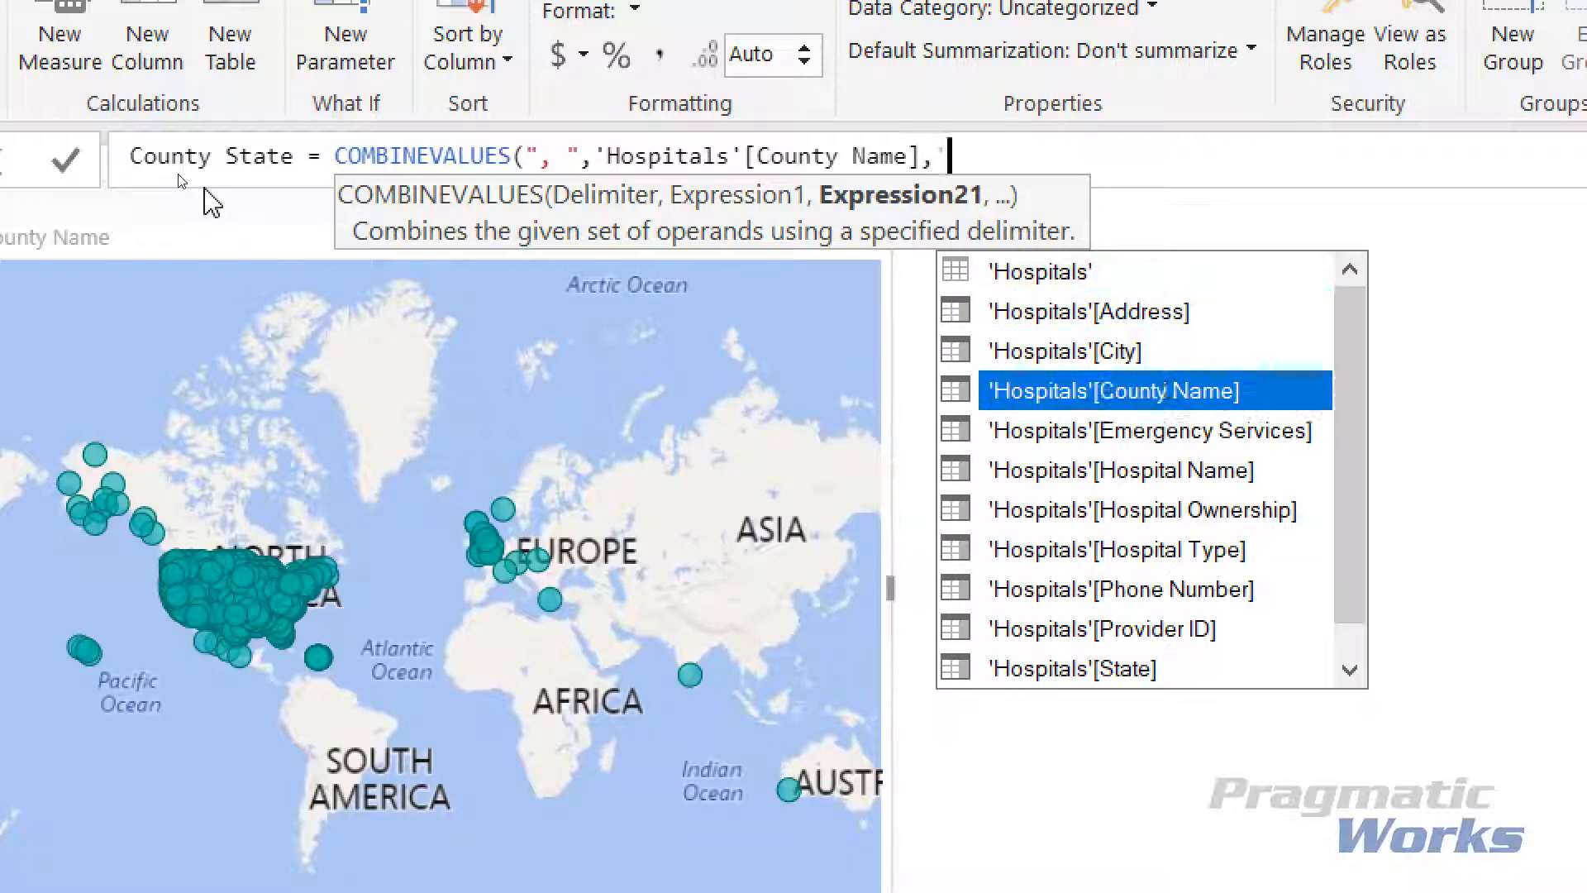
key("Tab")
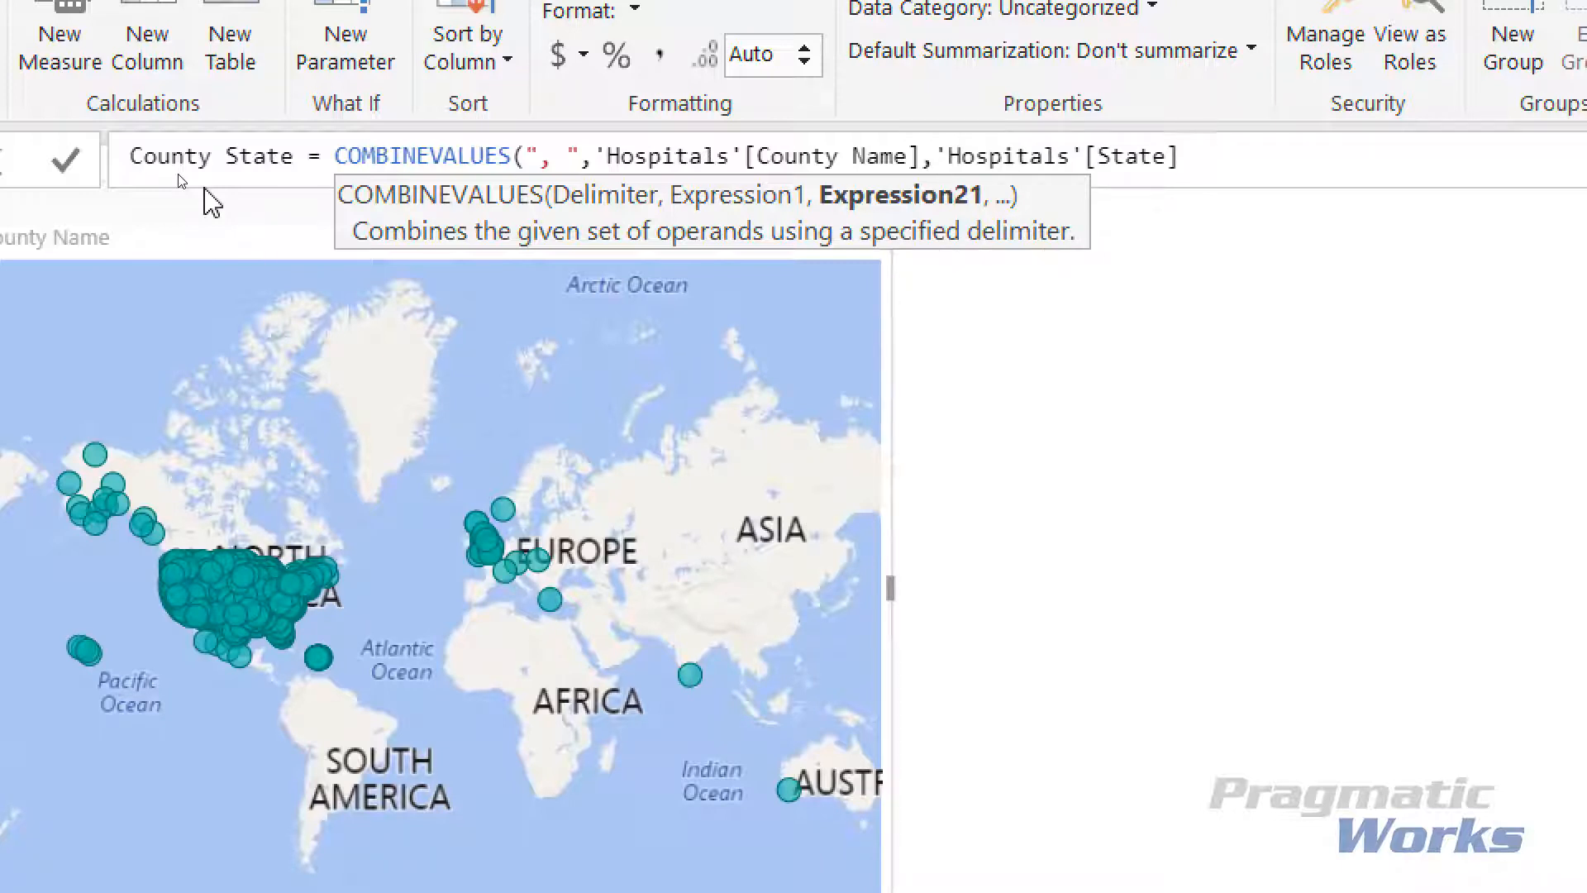
Add the text "United States" as the last expression, close the formula and commit the County State column.
type(",")
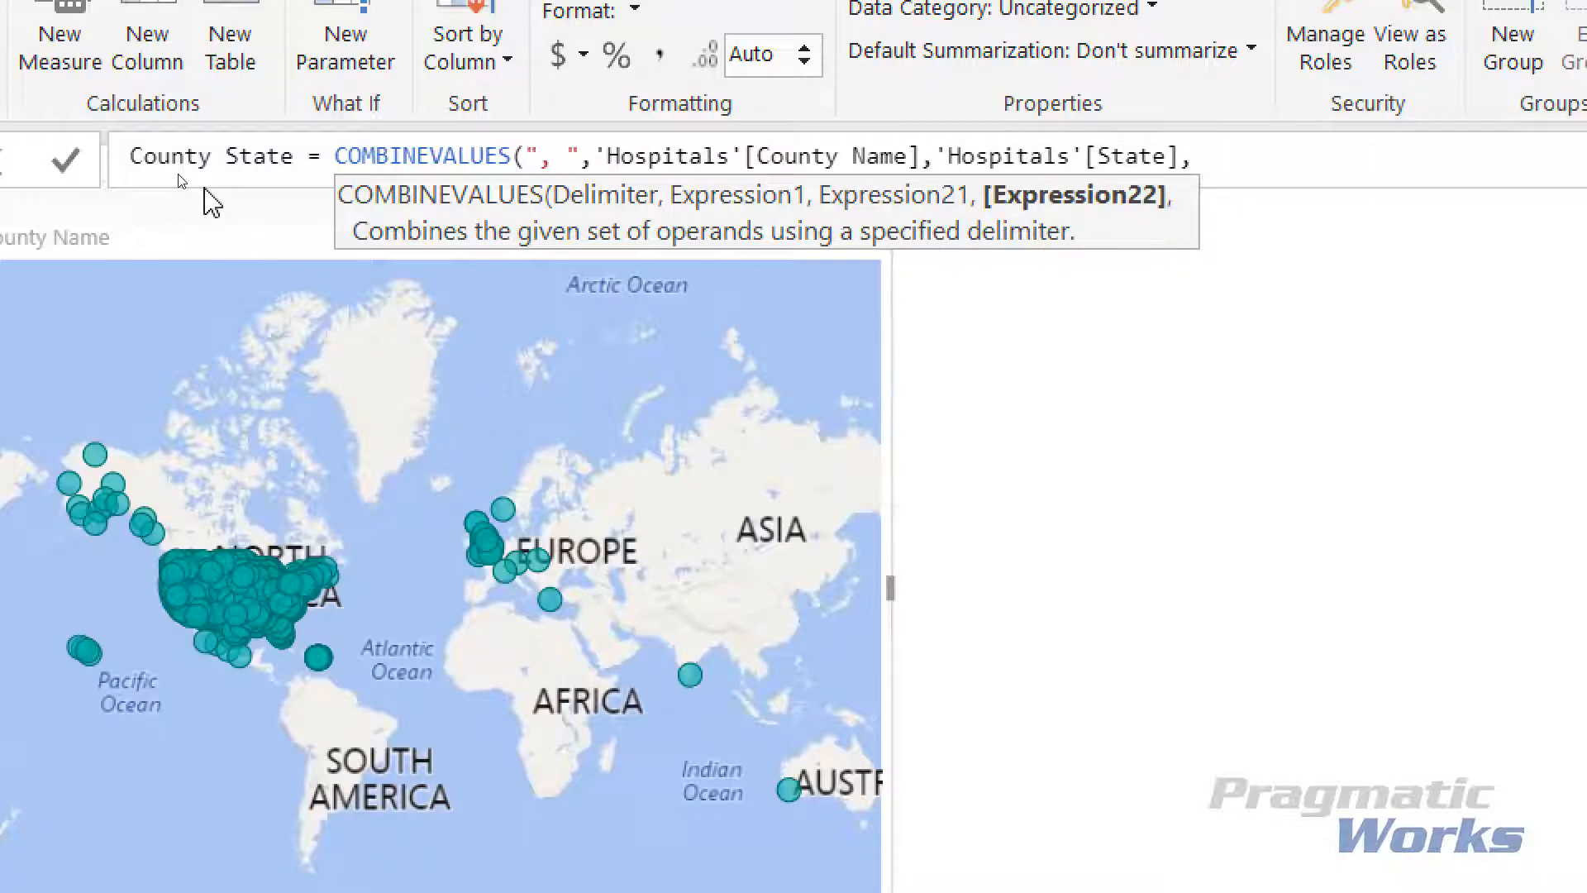
type(" \"United States\"")
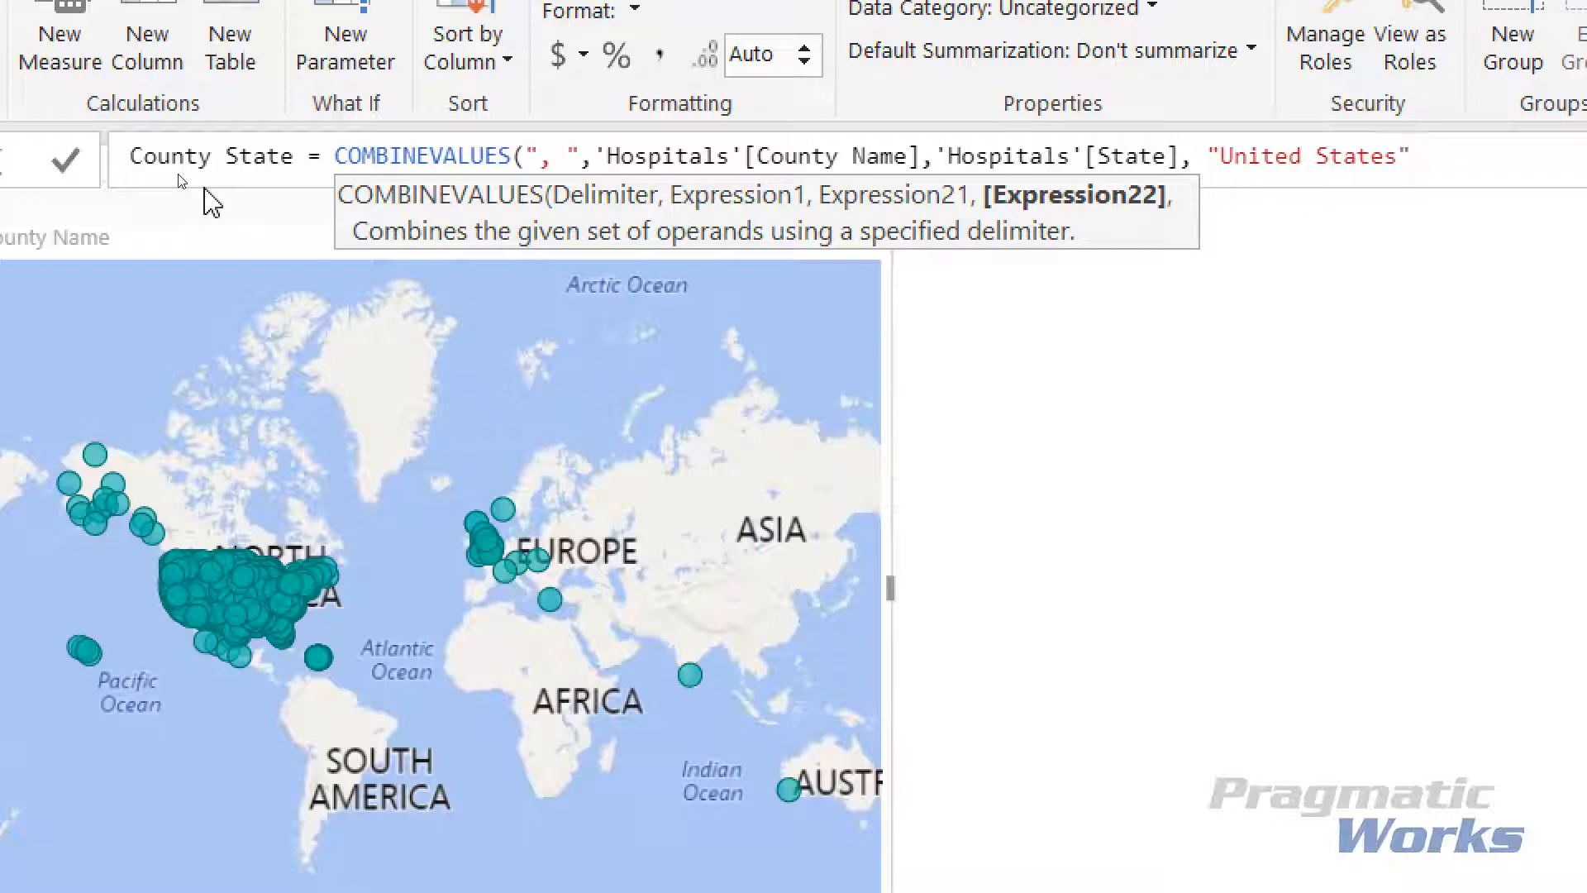
type(")")
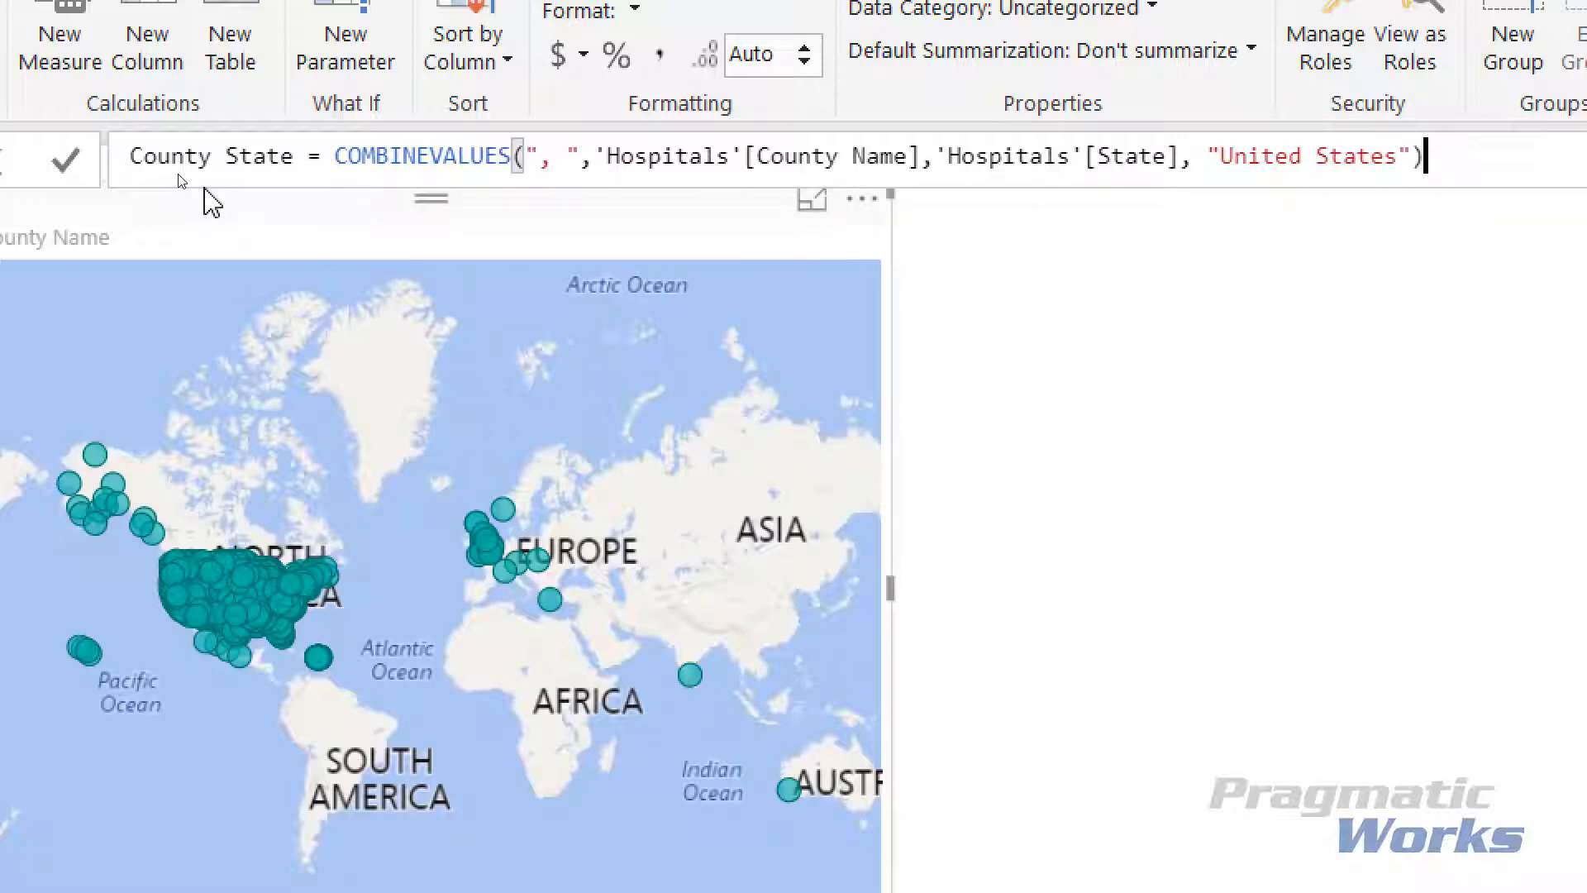
key("Return")
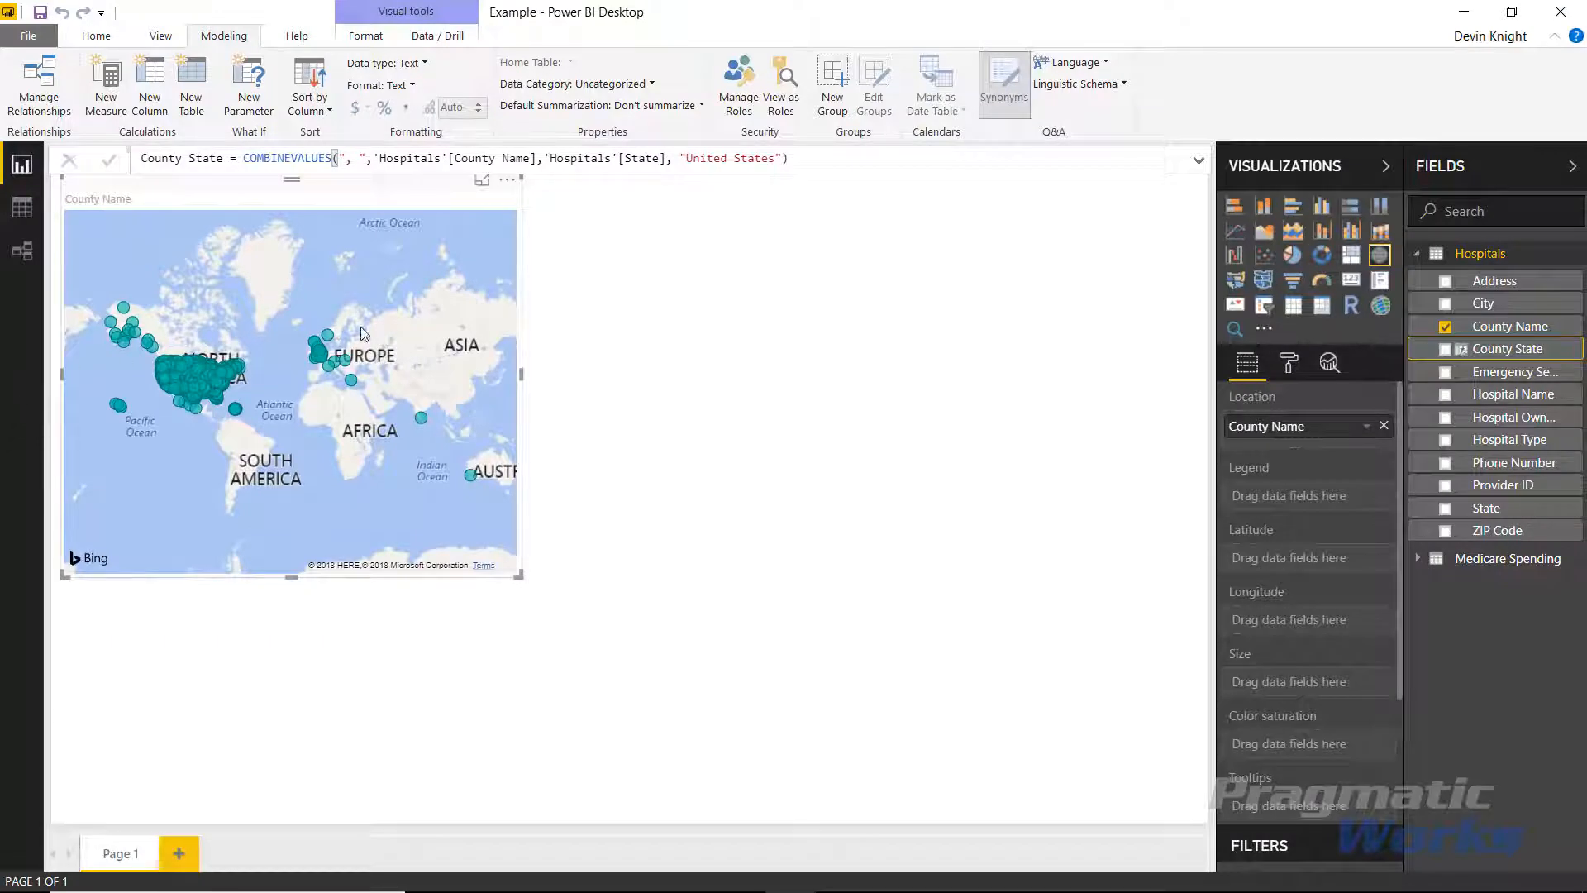
Preview the County State values in a separate table visual beside the map, and delete that table.
left_click(673, 337)
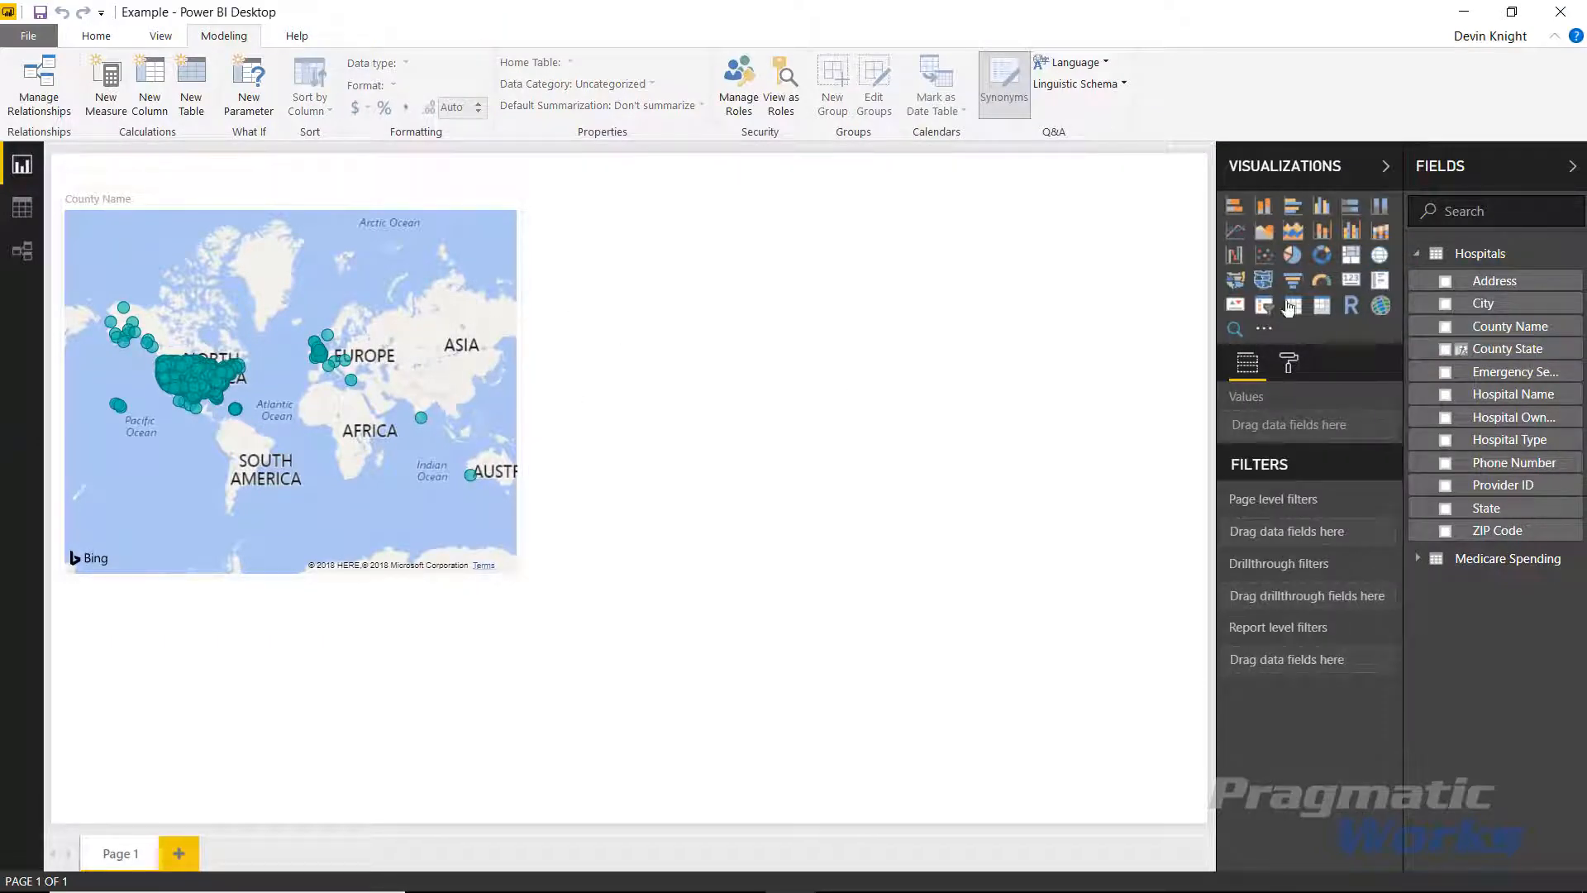
left_click_drag(1479, 352, 1033, 324)
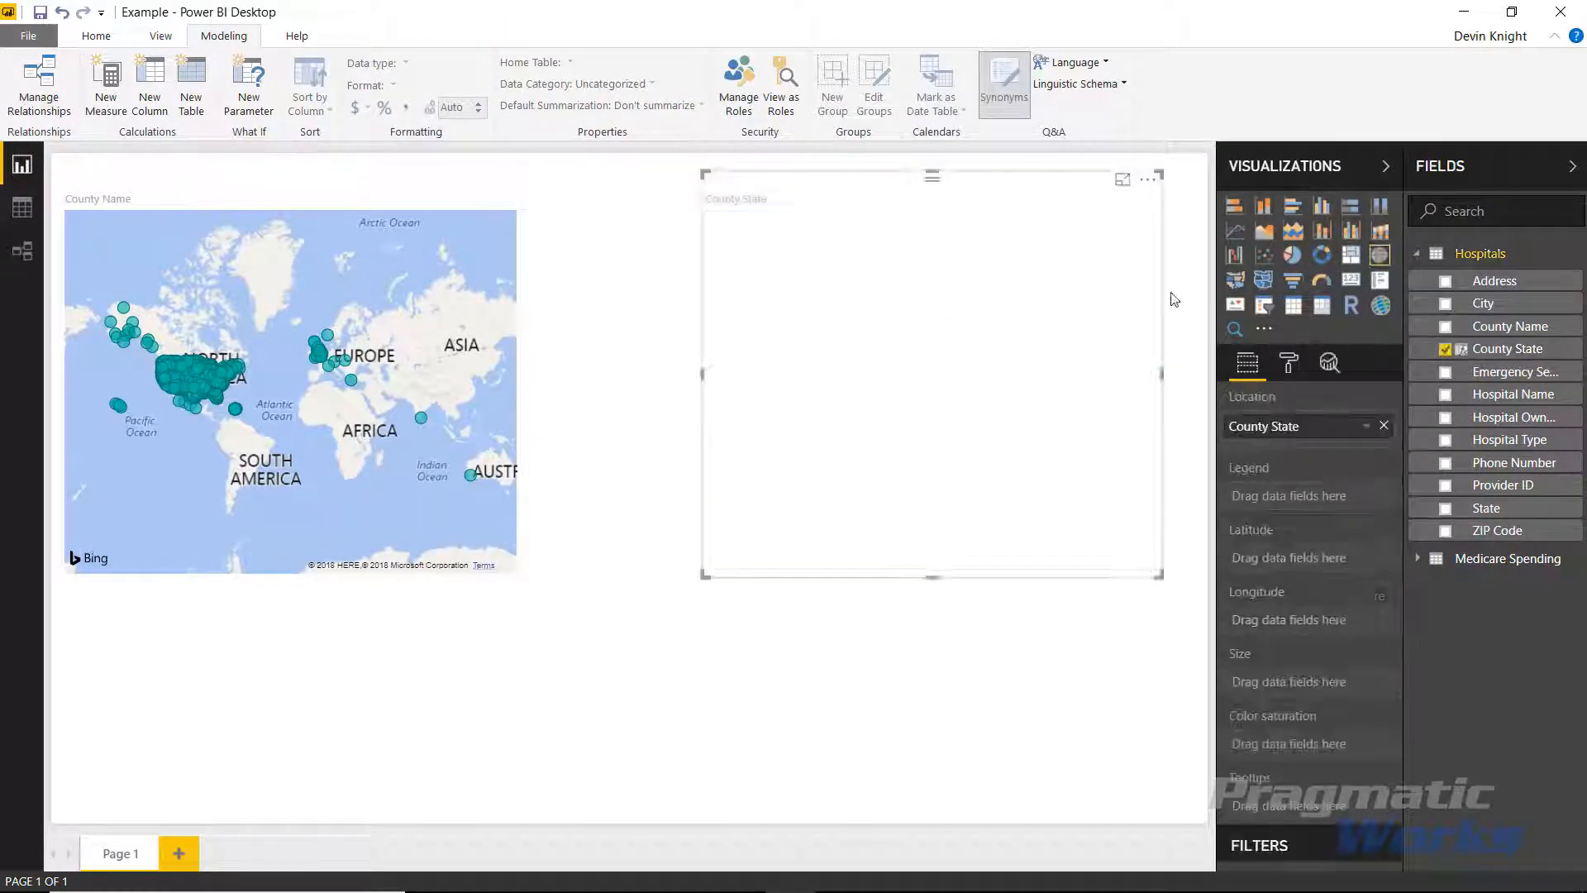
left_click(1295, 305)
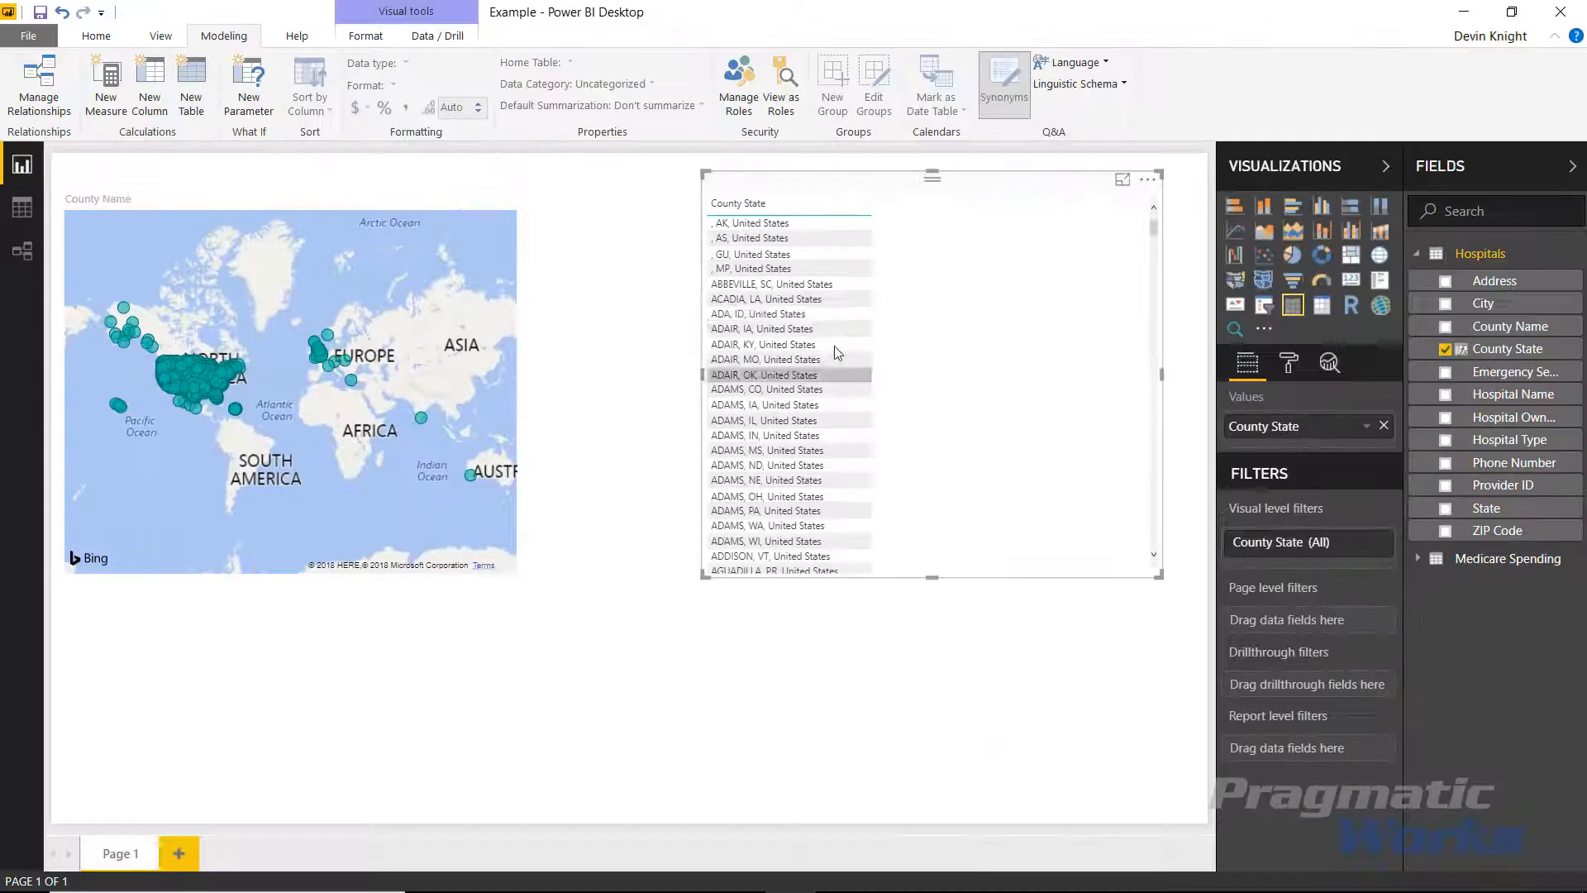
key("Delete")
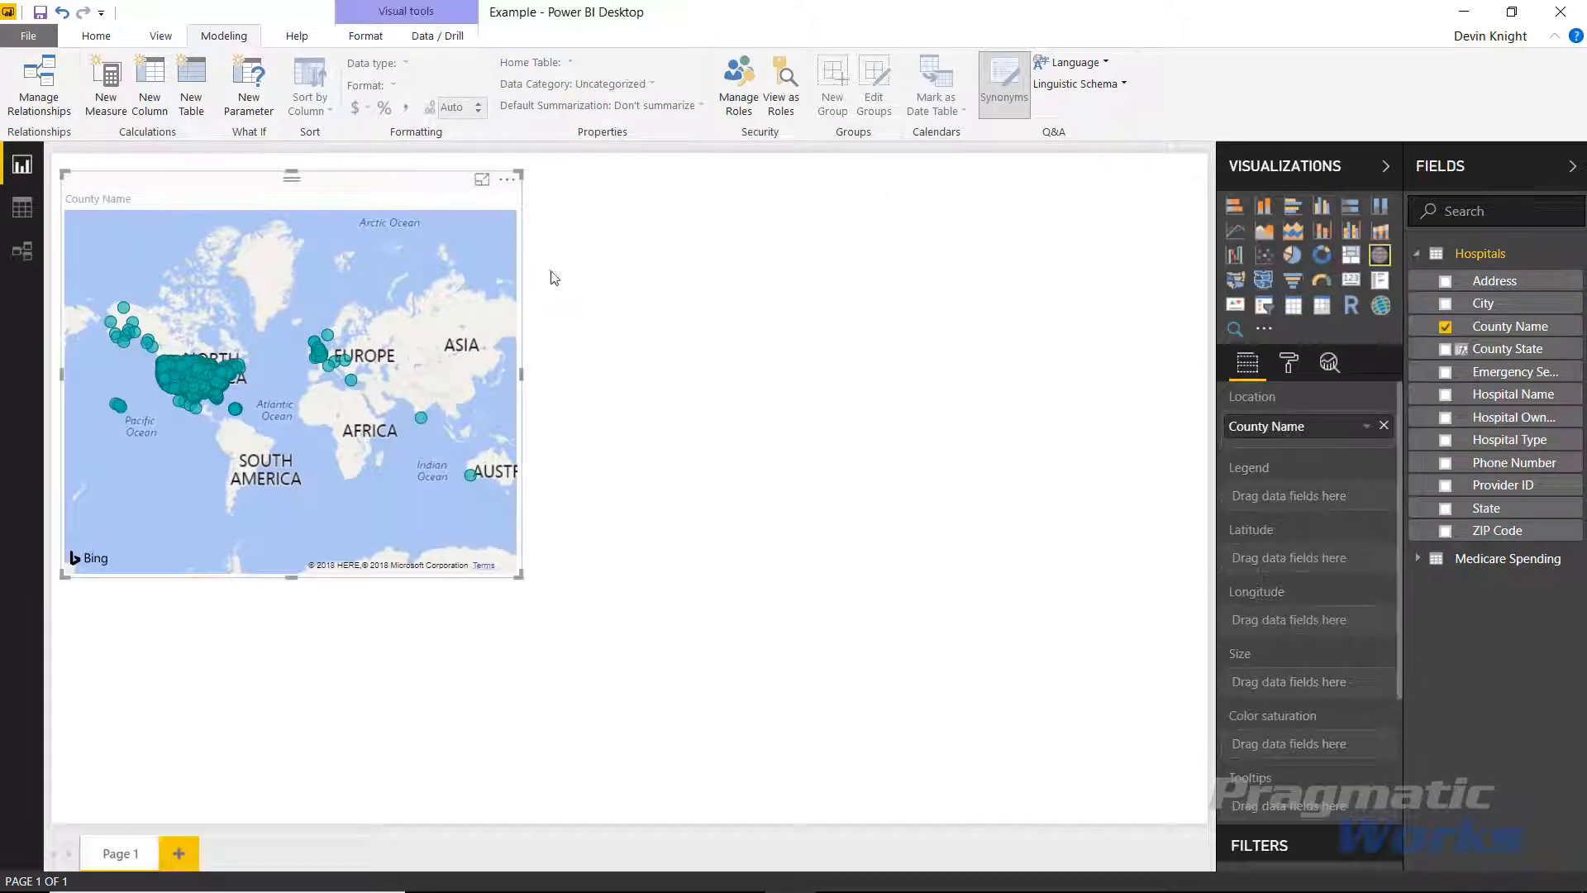
Remove the County Name map from the page and plot County State on a new map visual.
left_click(1382, 427)
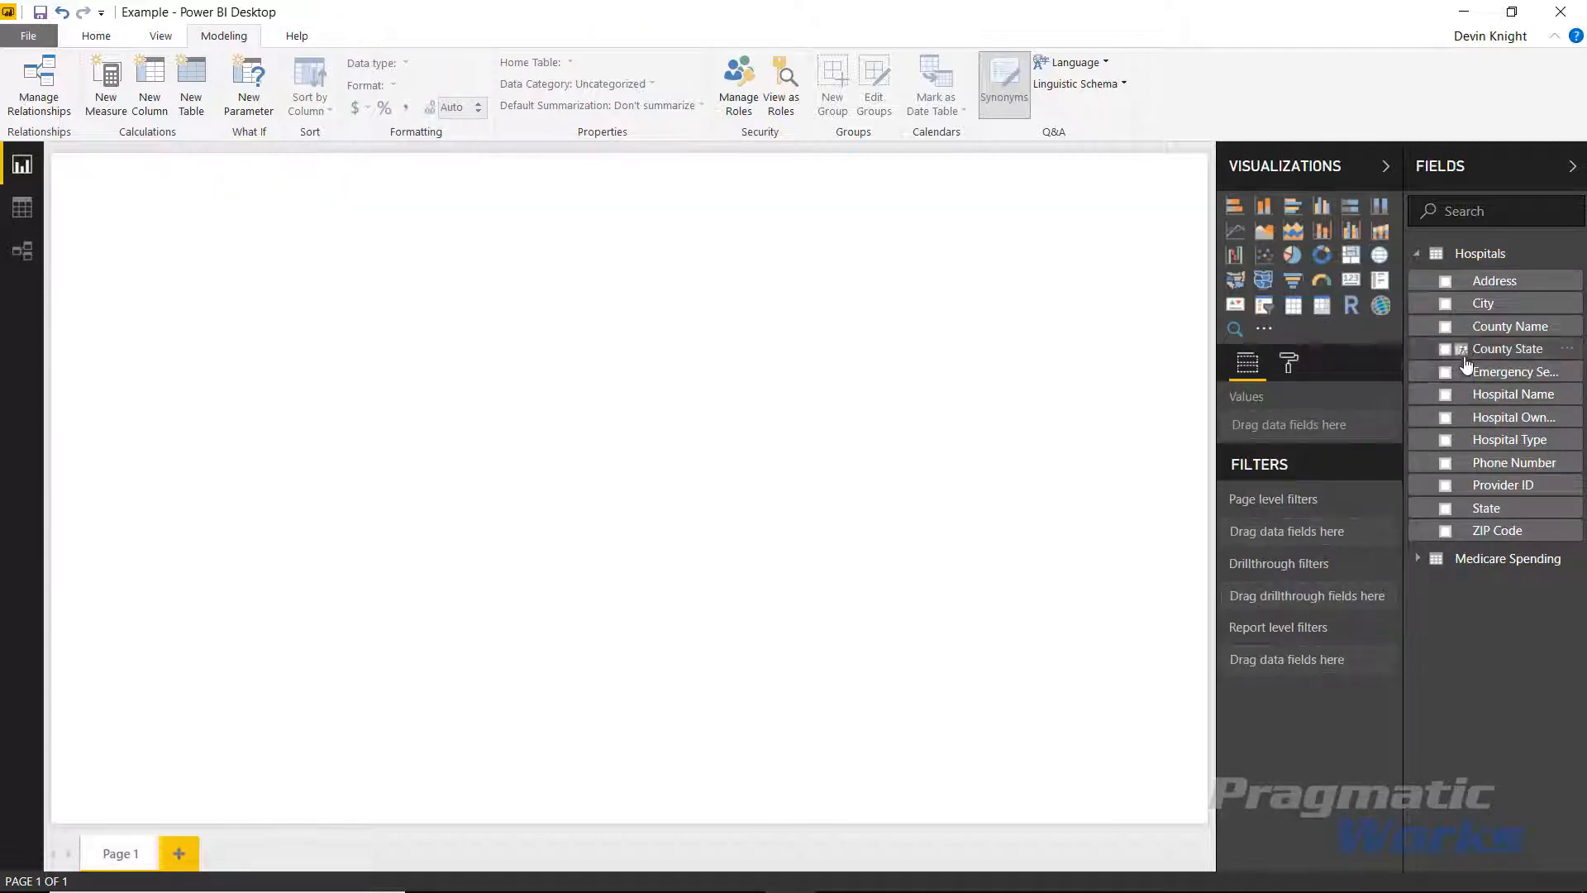
left_click_drag(1465, 365, 1321, 435)
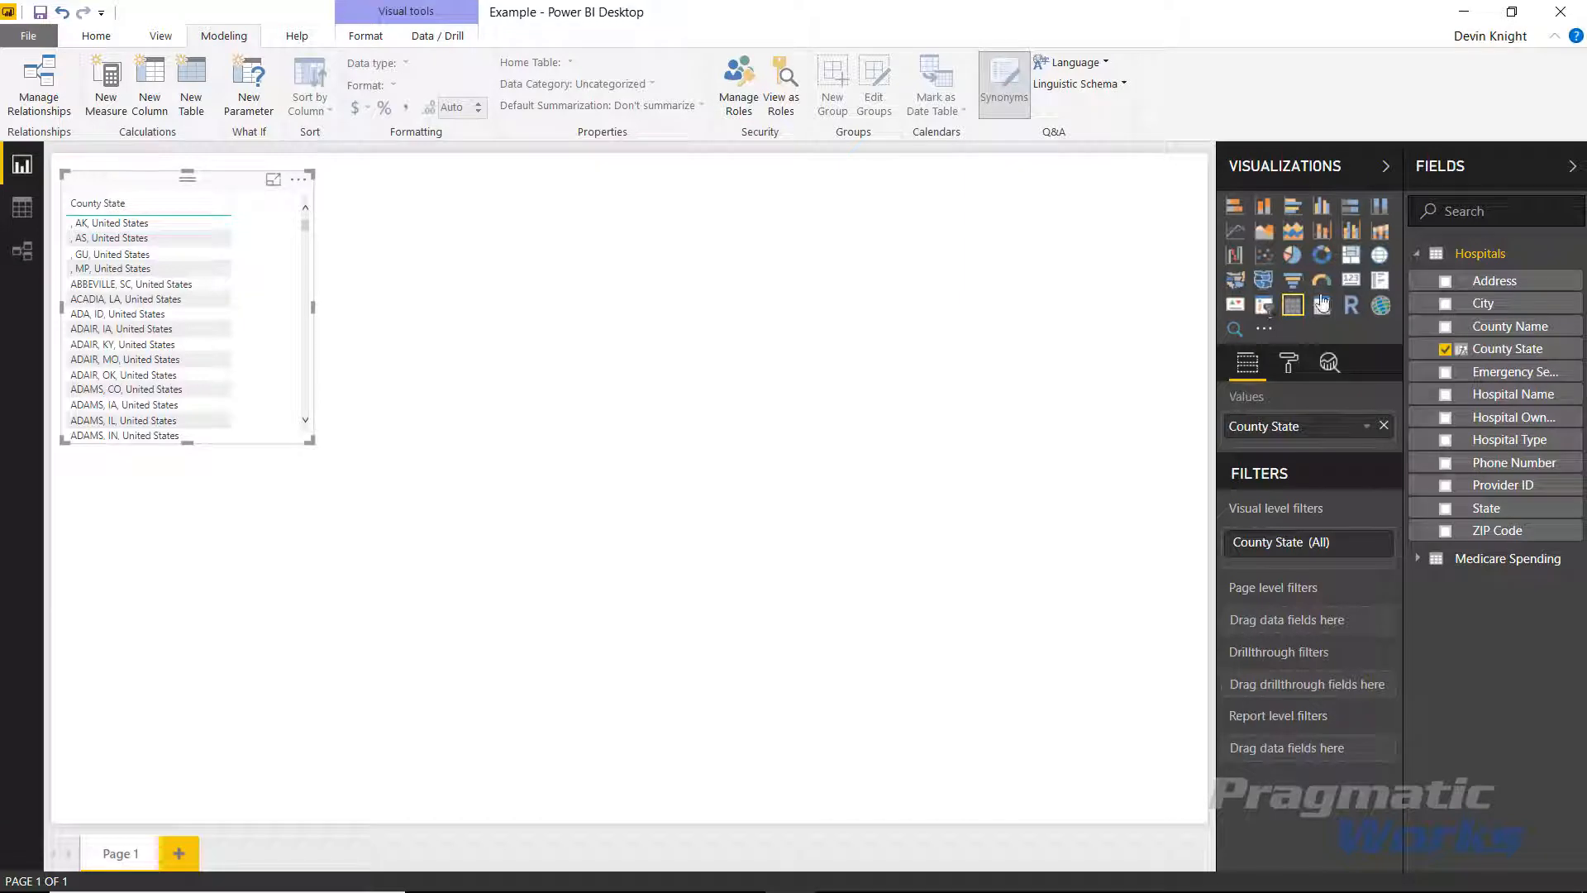
left_click(1380, 254)
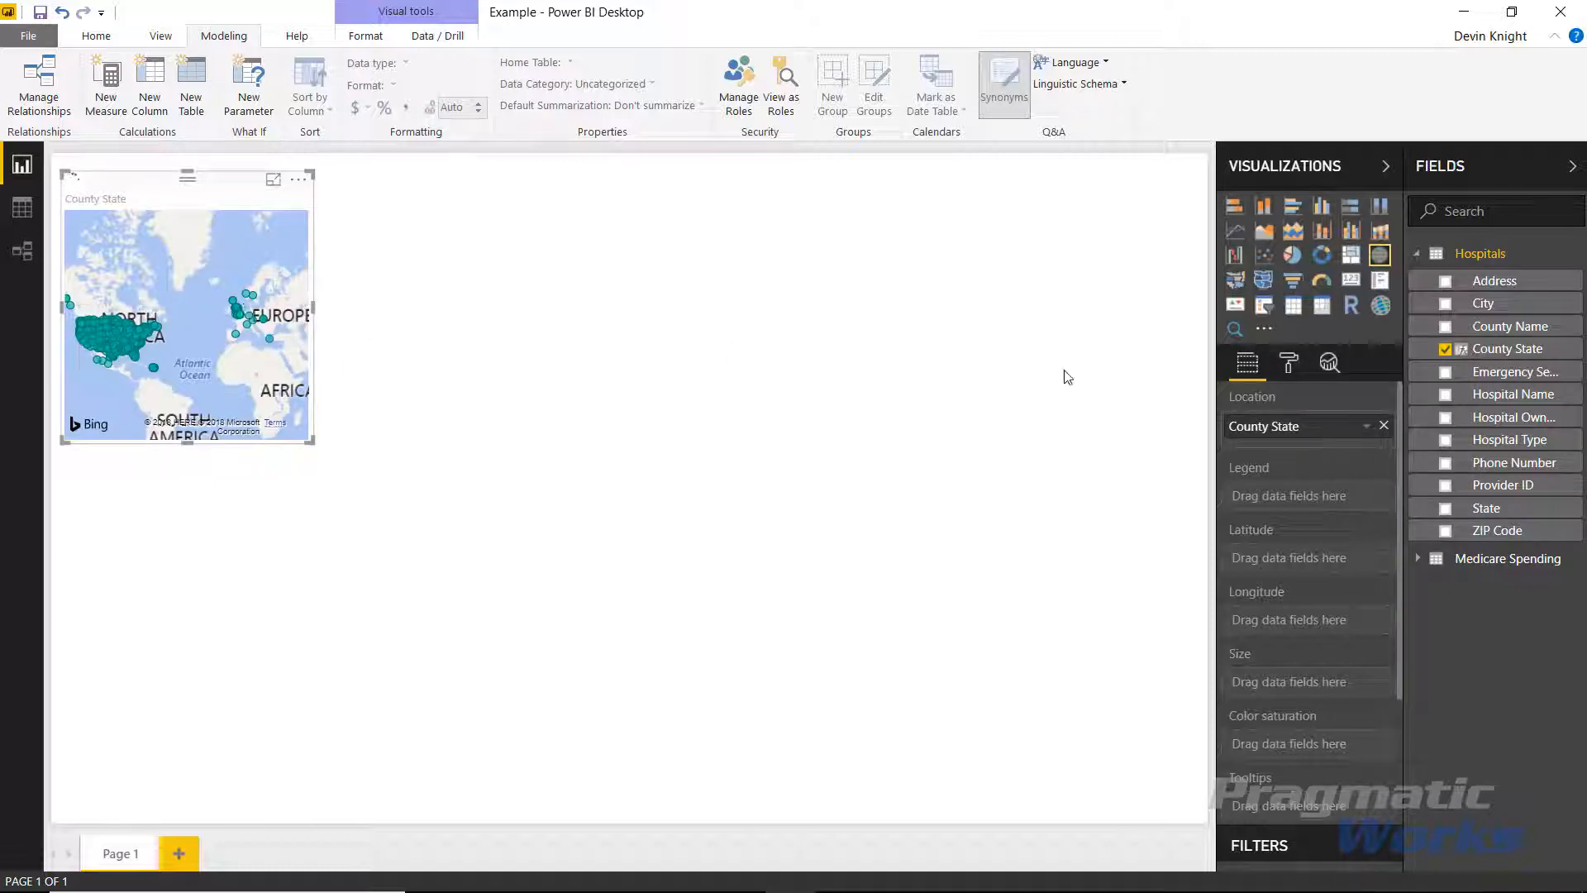
Set the County State column's data category to Place and enlarge the map visual.
left_click(1506, 351)
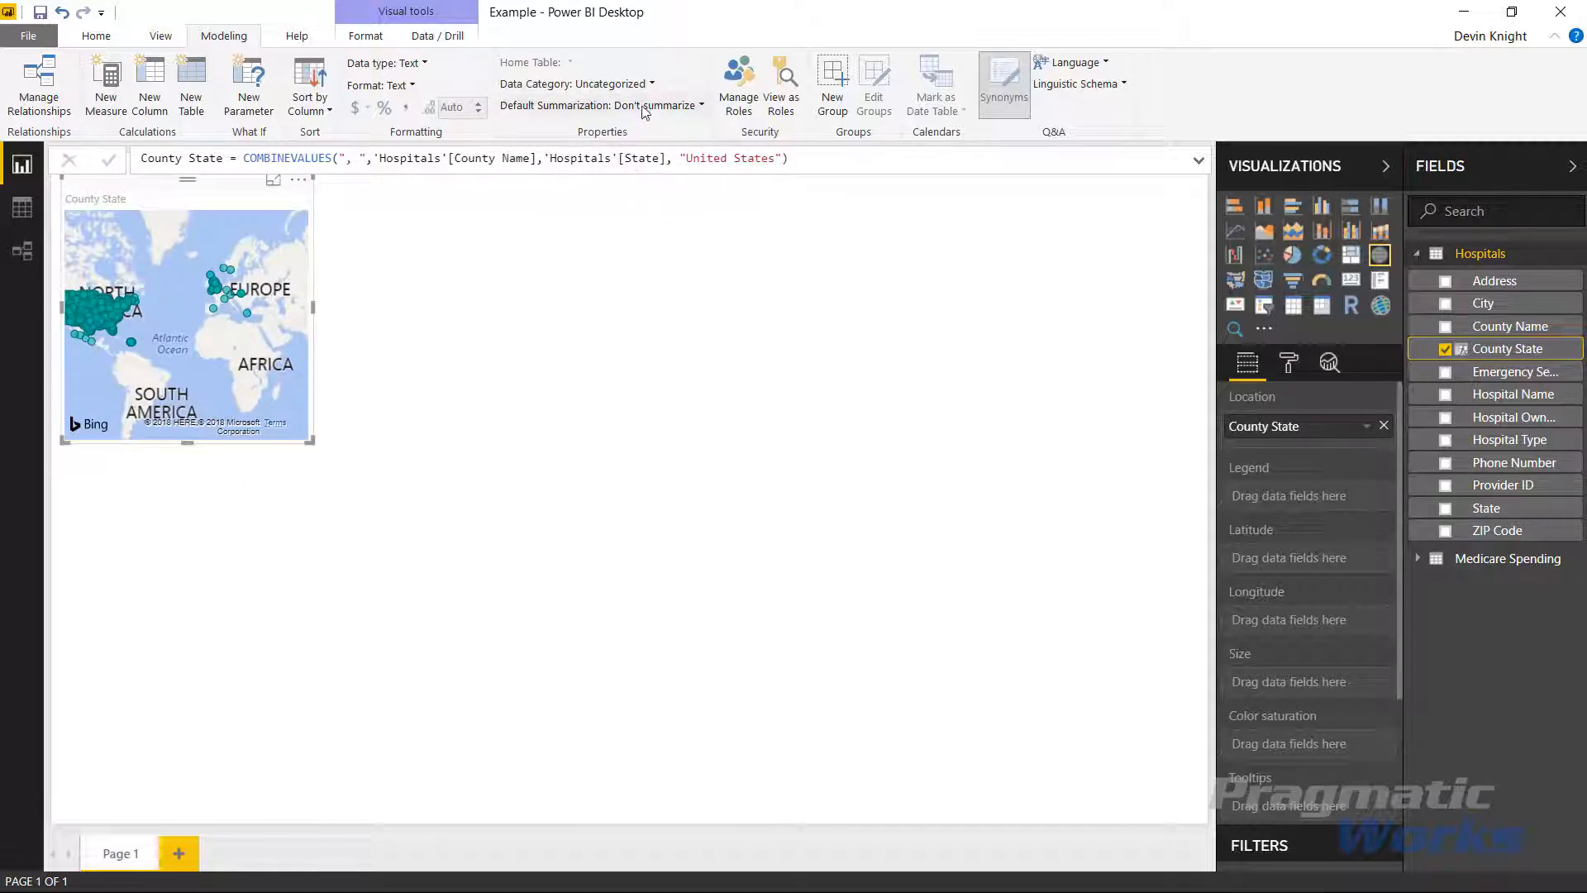
left_click(649, 83)
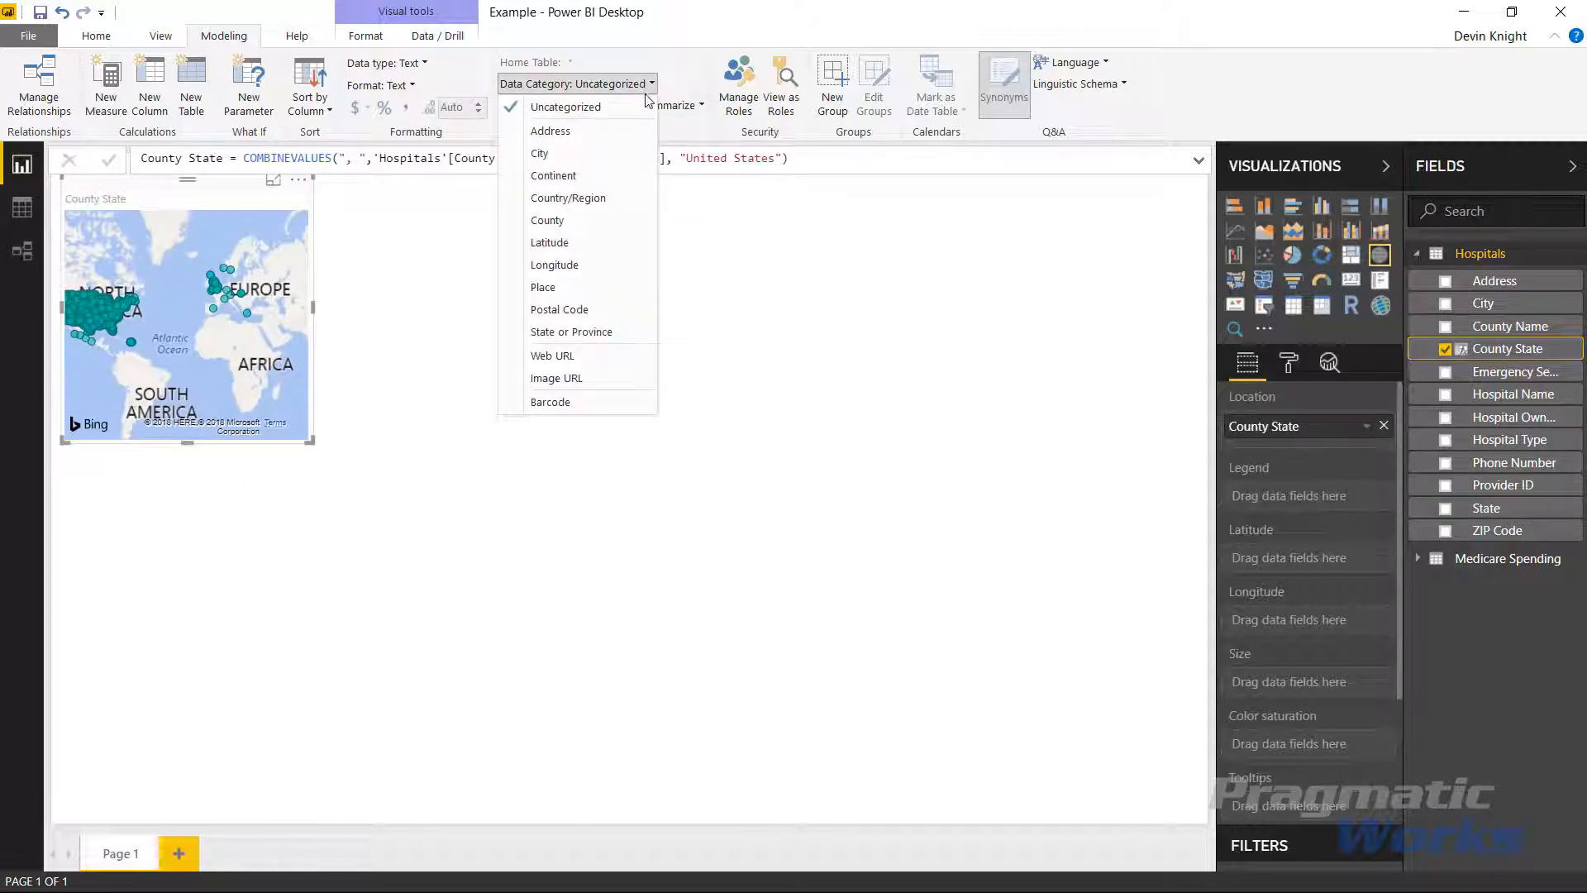
left_click(569, 288)
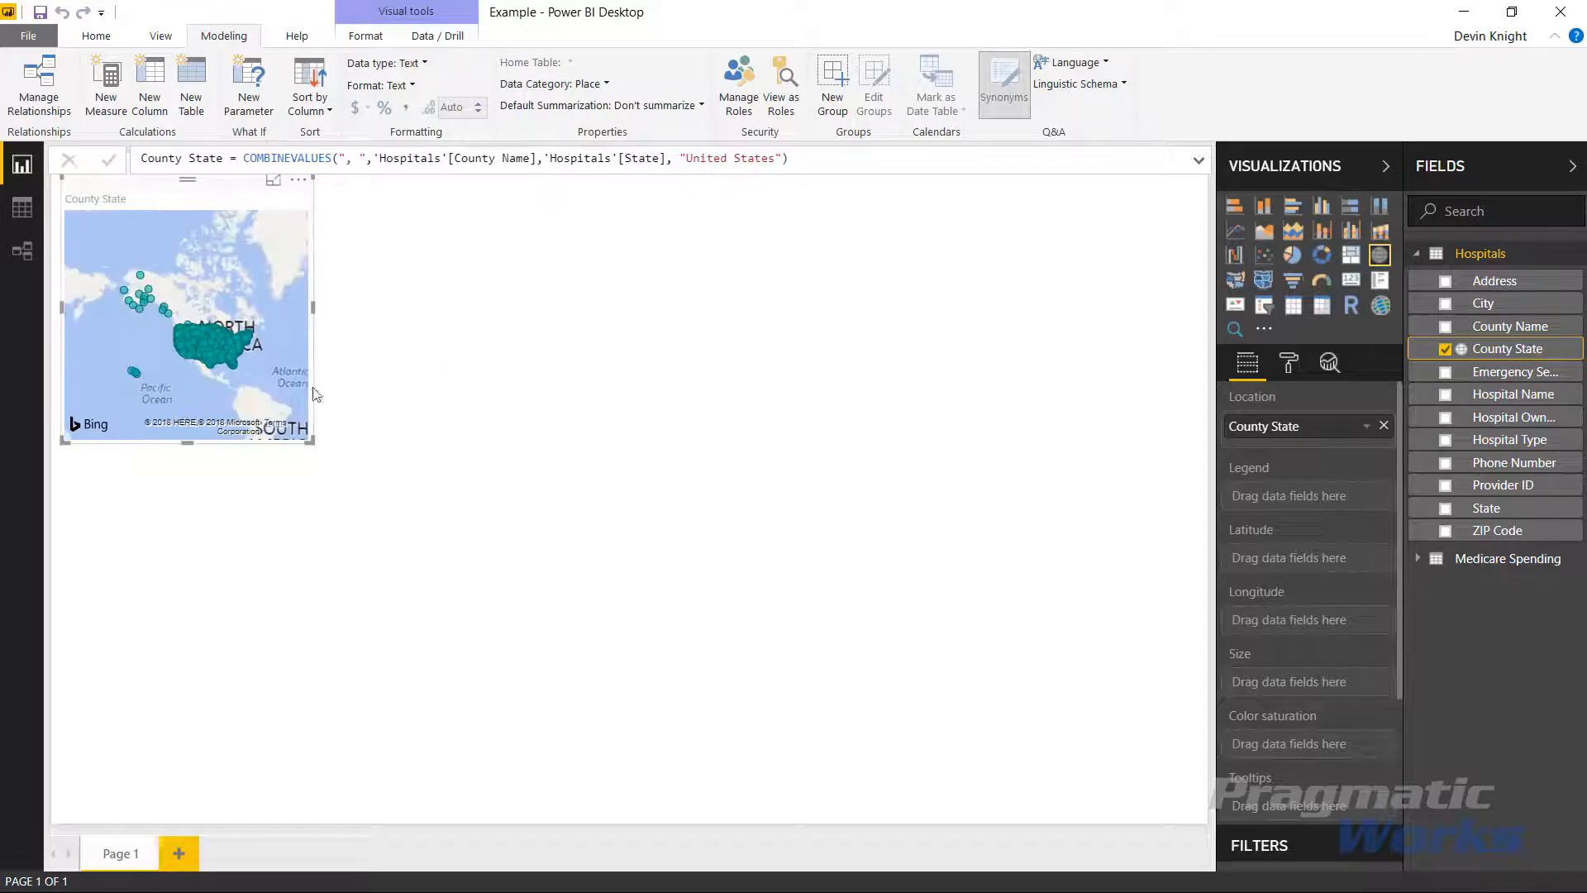
left_click_drag(311, 441, 497, 558)
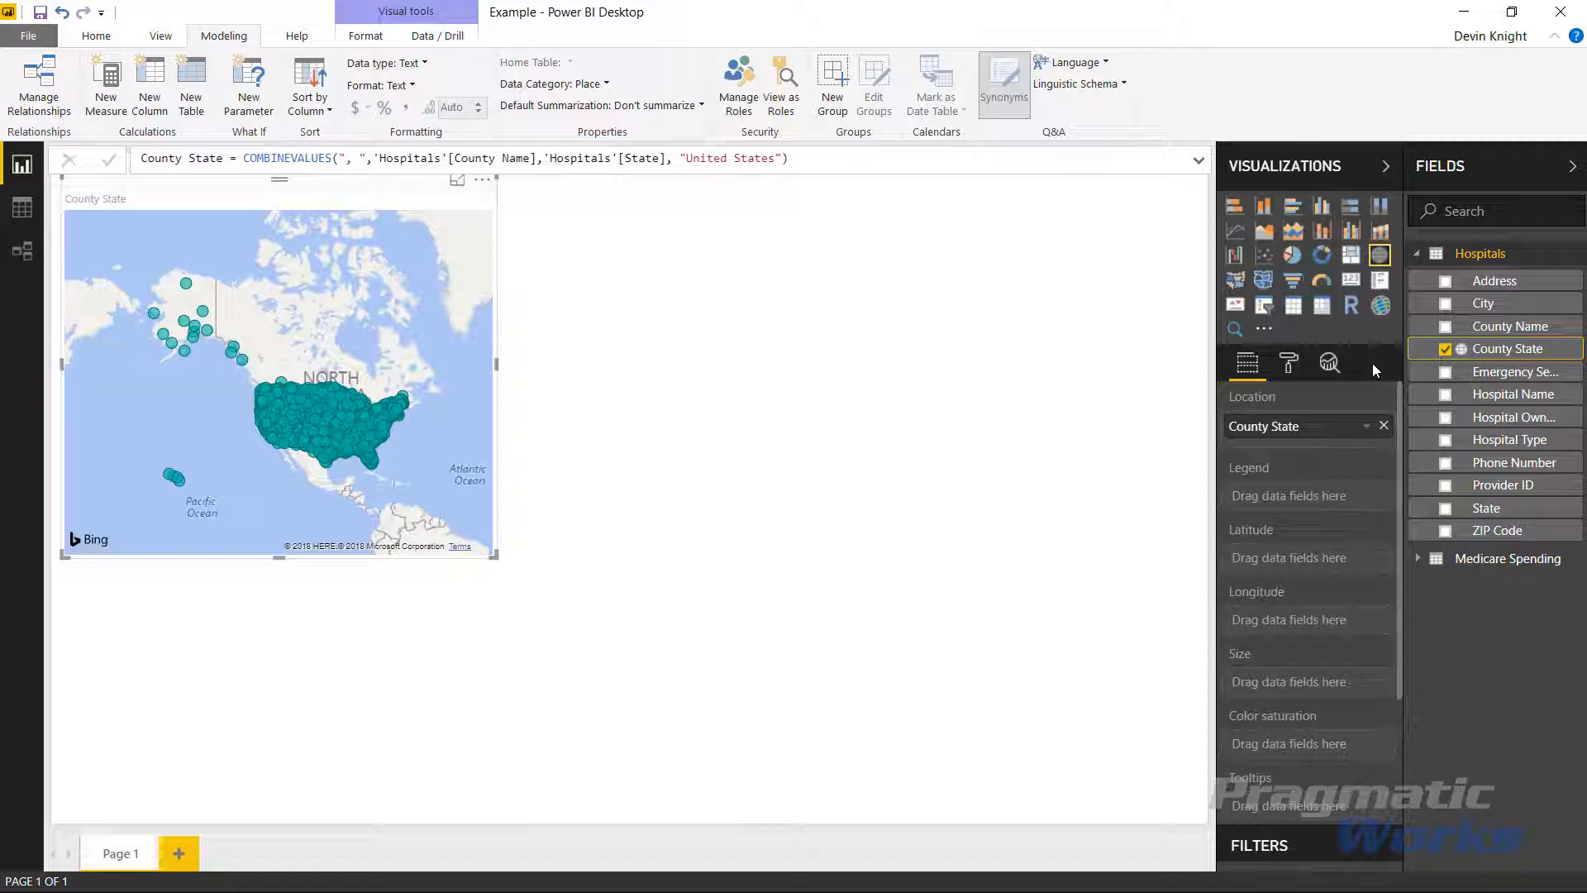
Delete the magnifying-glass Text Filter custom visual from the report and confirm its removal.
right_click(1244, 335)
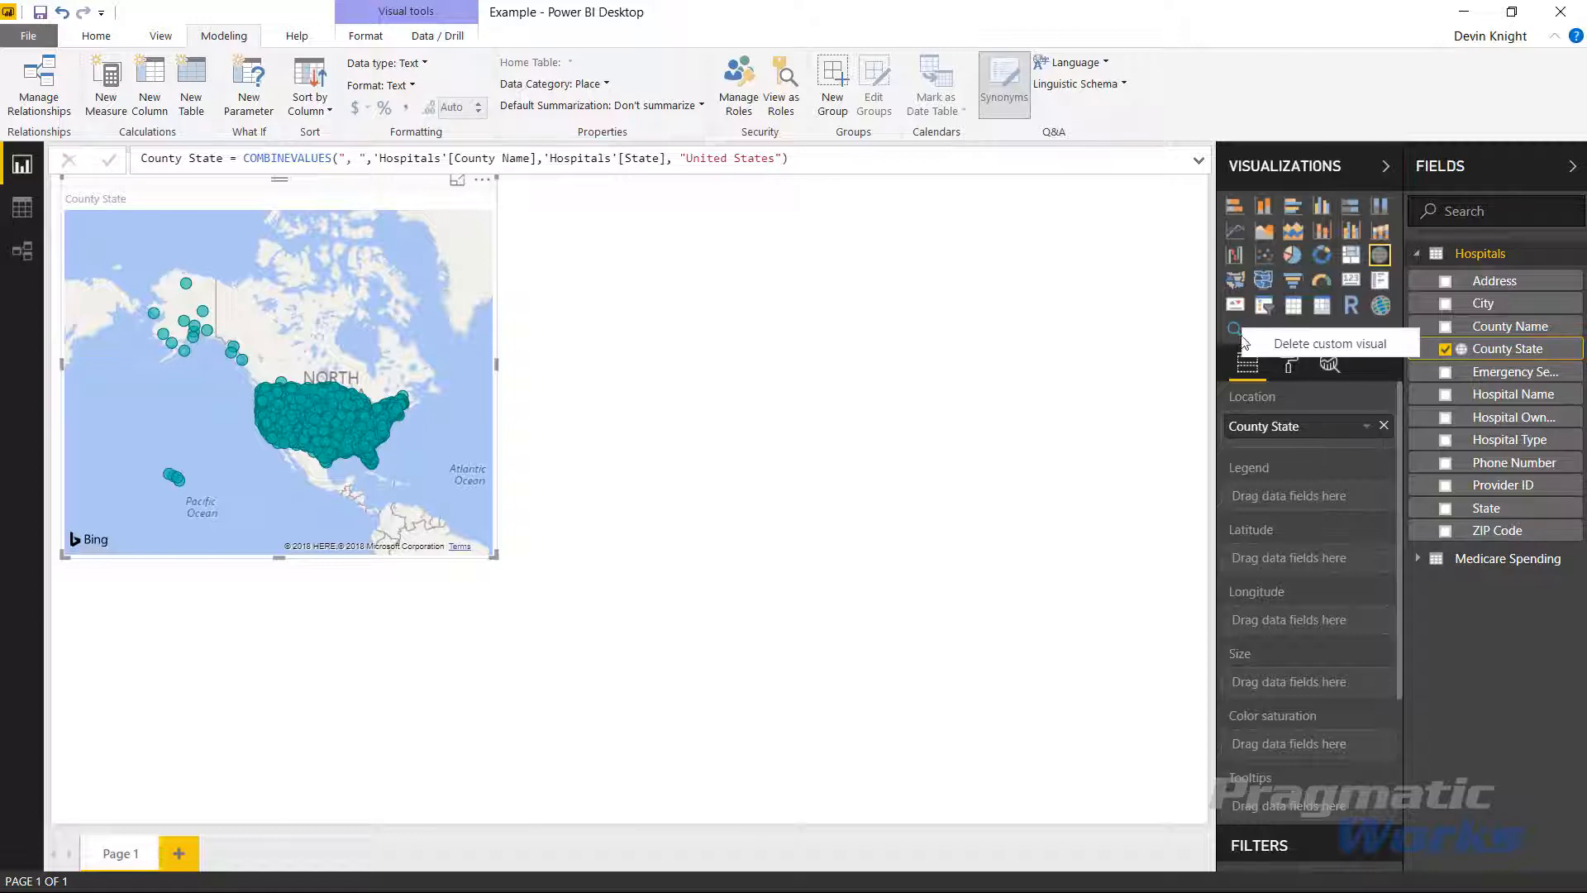
left_click(1356, 338)
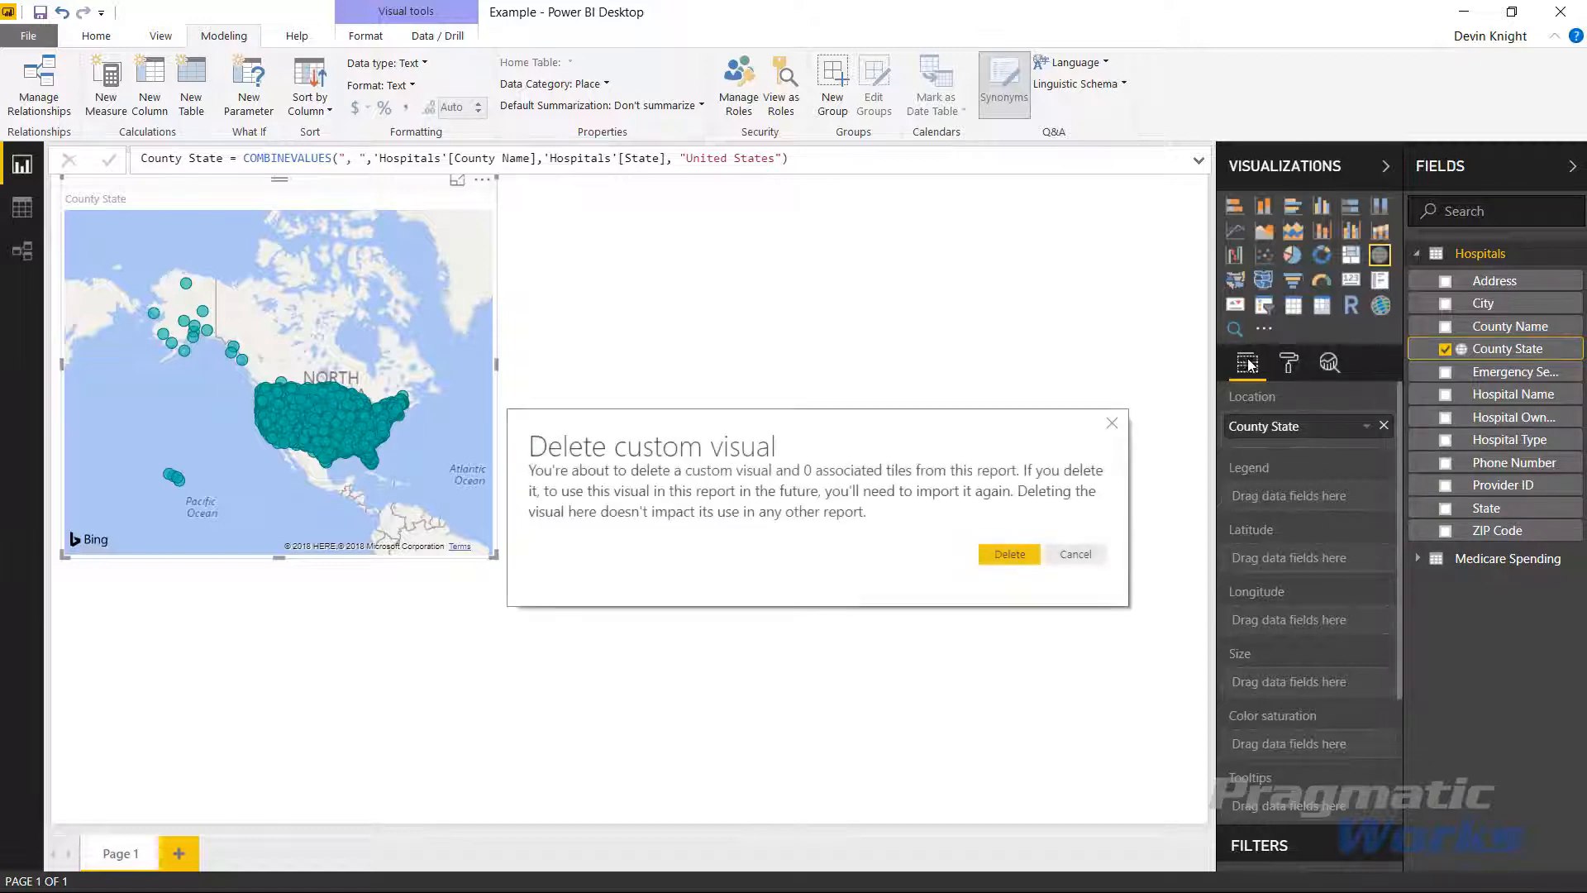
left_click(1010, 554)
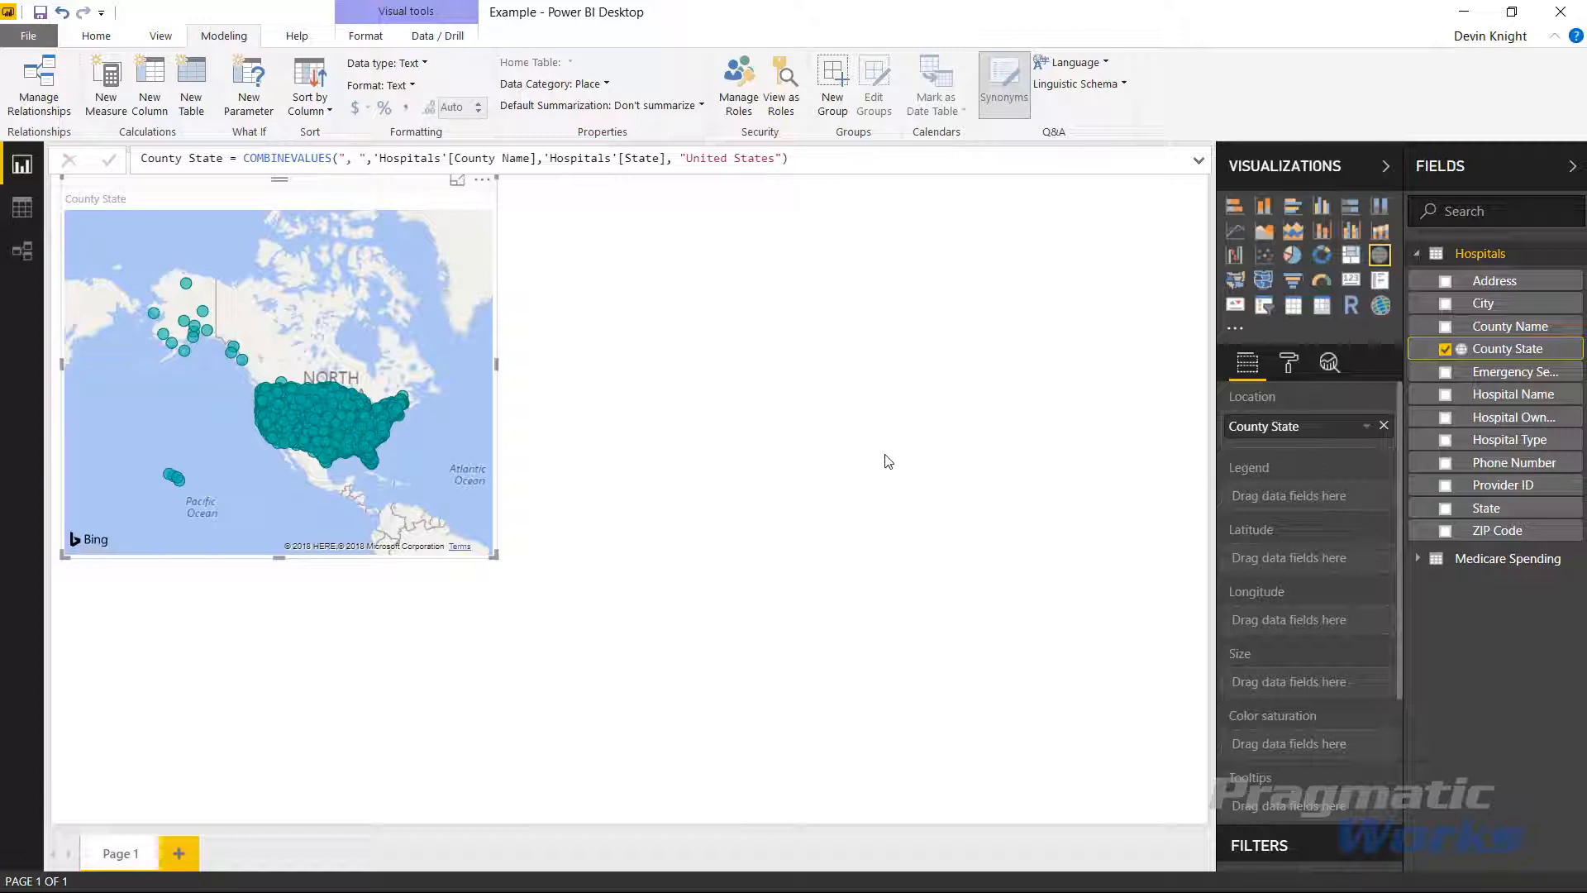
left_click(96, 35)
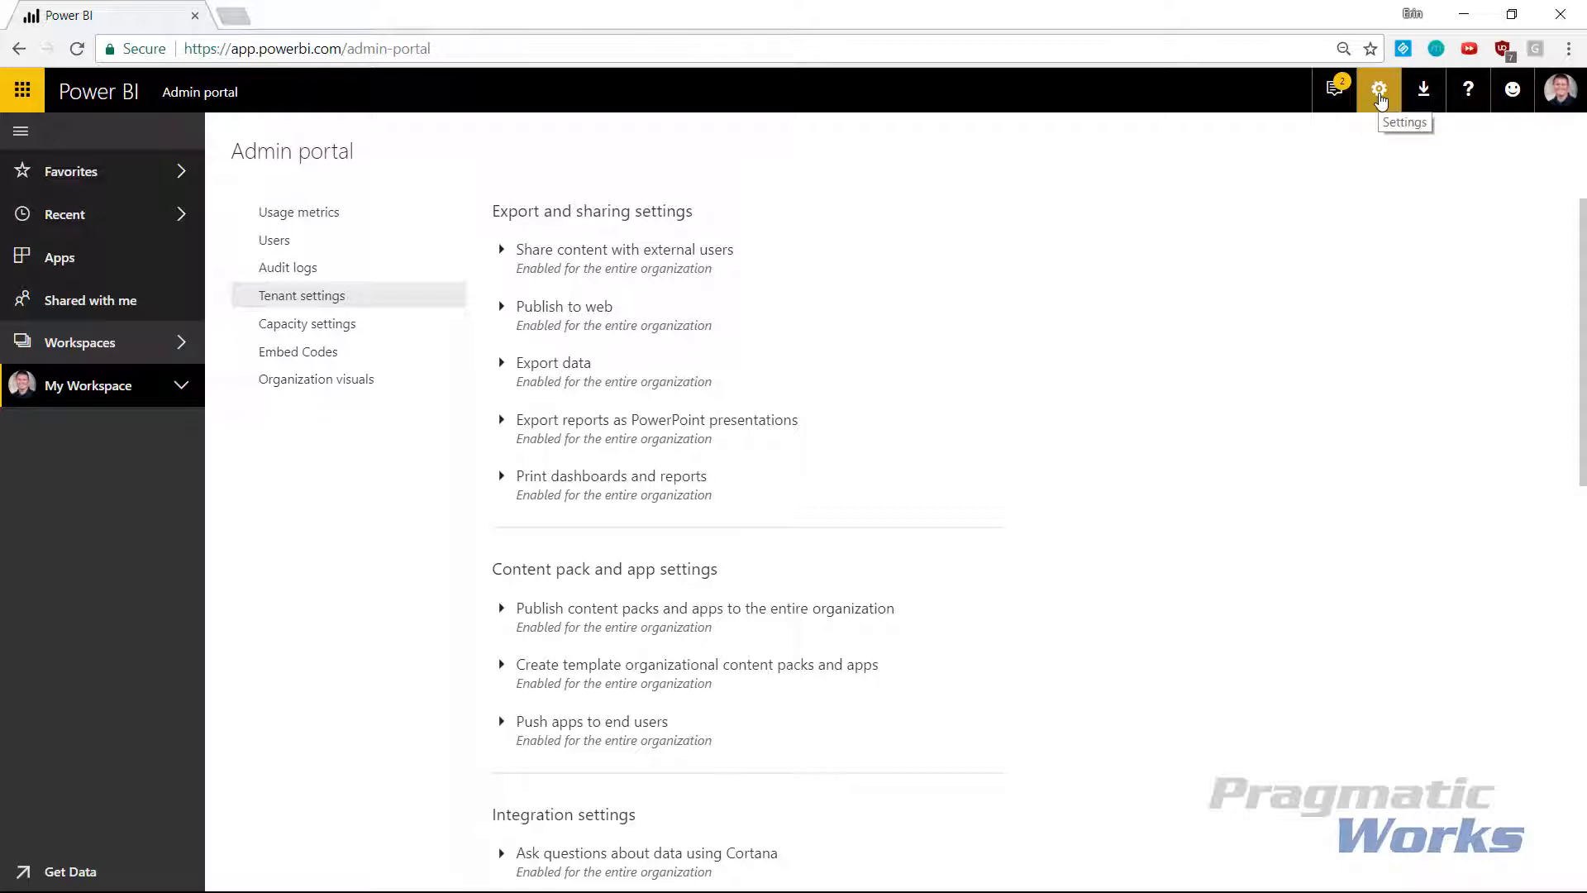
Switch to the Power BI service admin portal and examine the Custom visuals option in the tenant settings.
left_click(1378, 91)
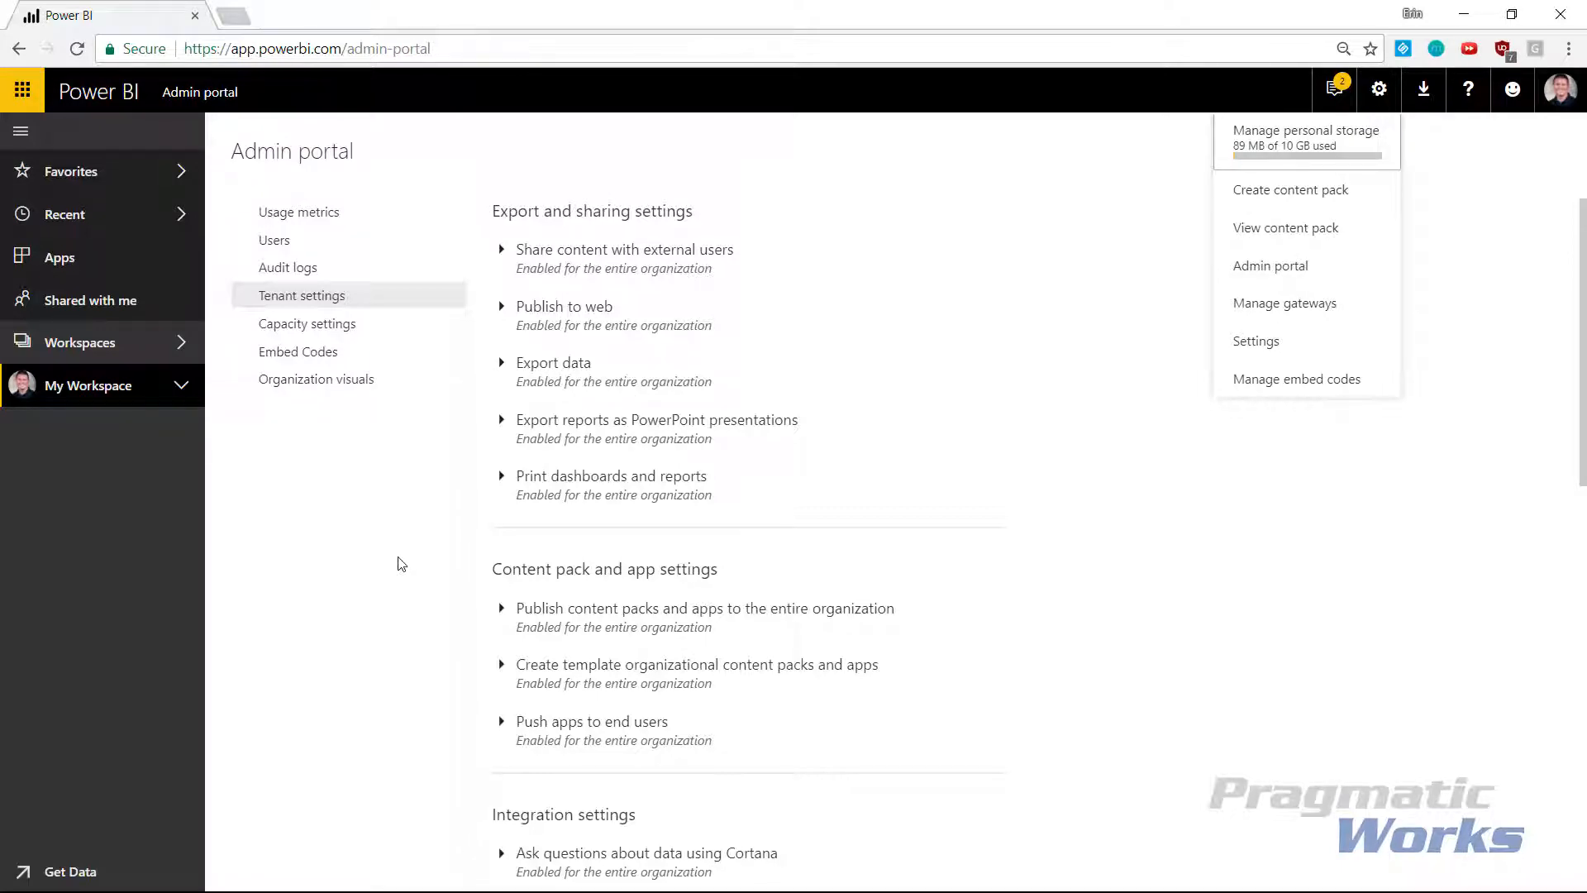
key("Escape")
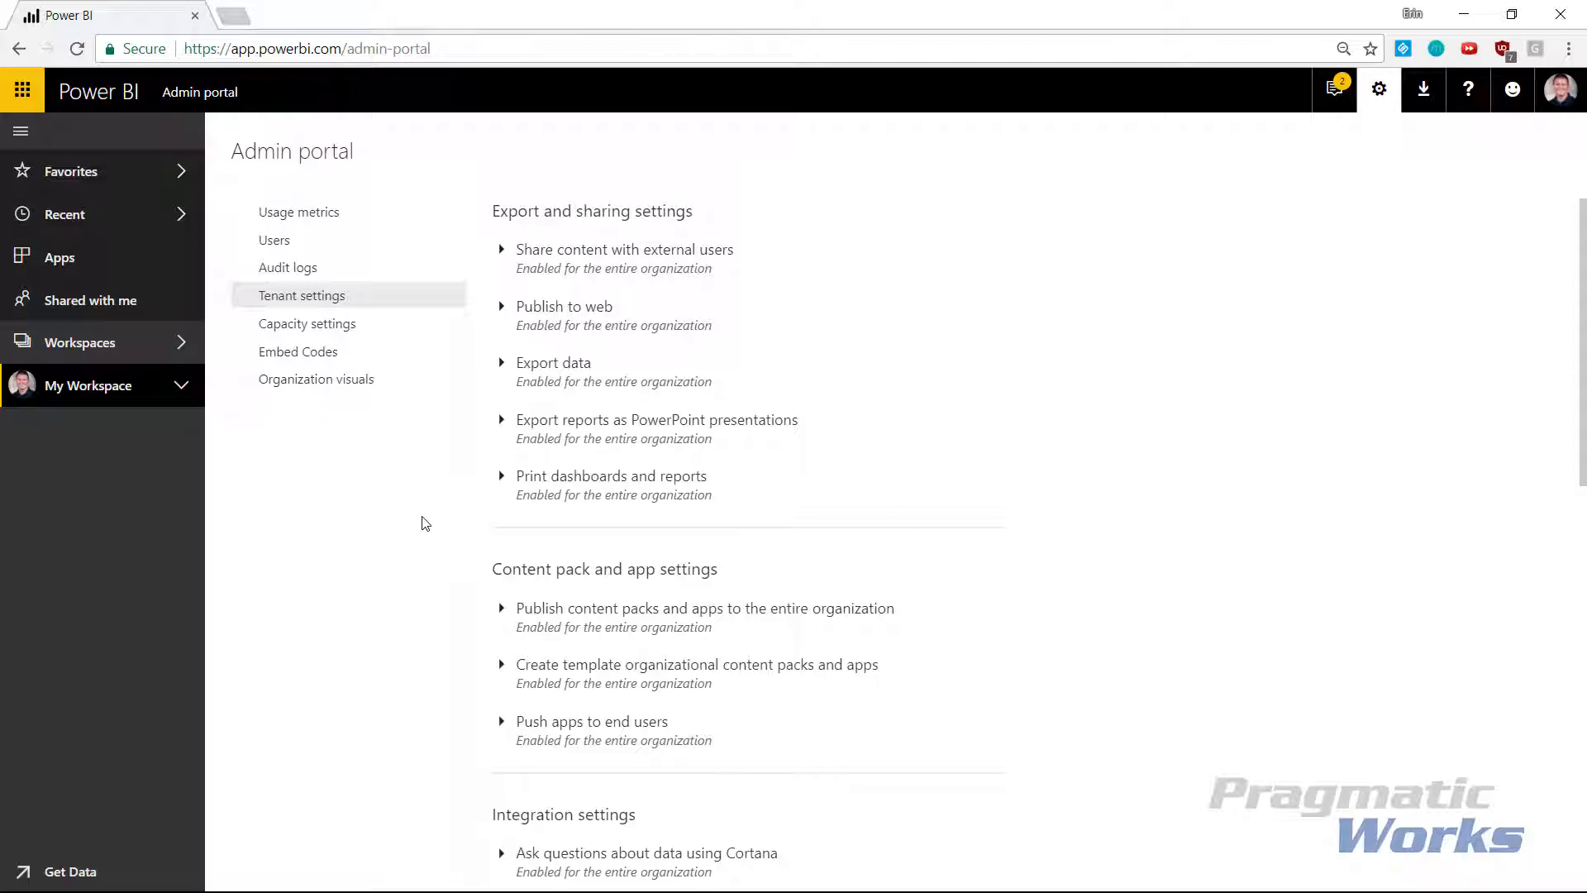
left_click(405, 483)
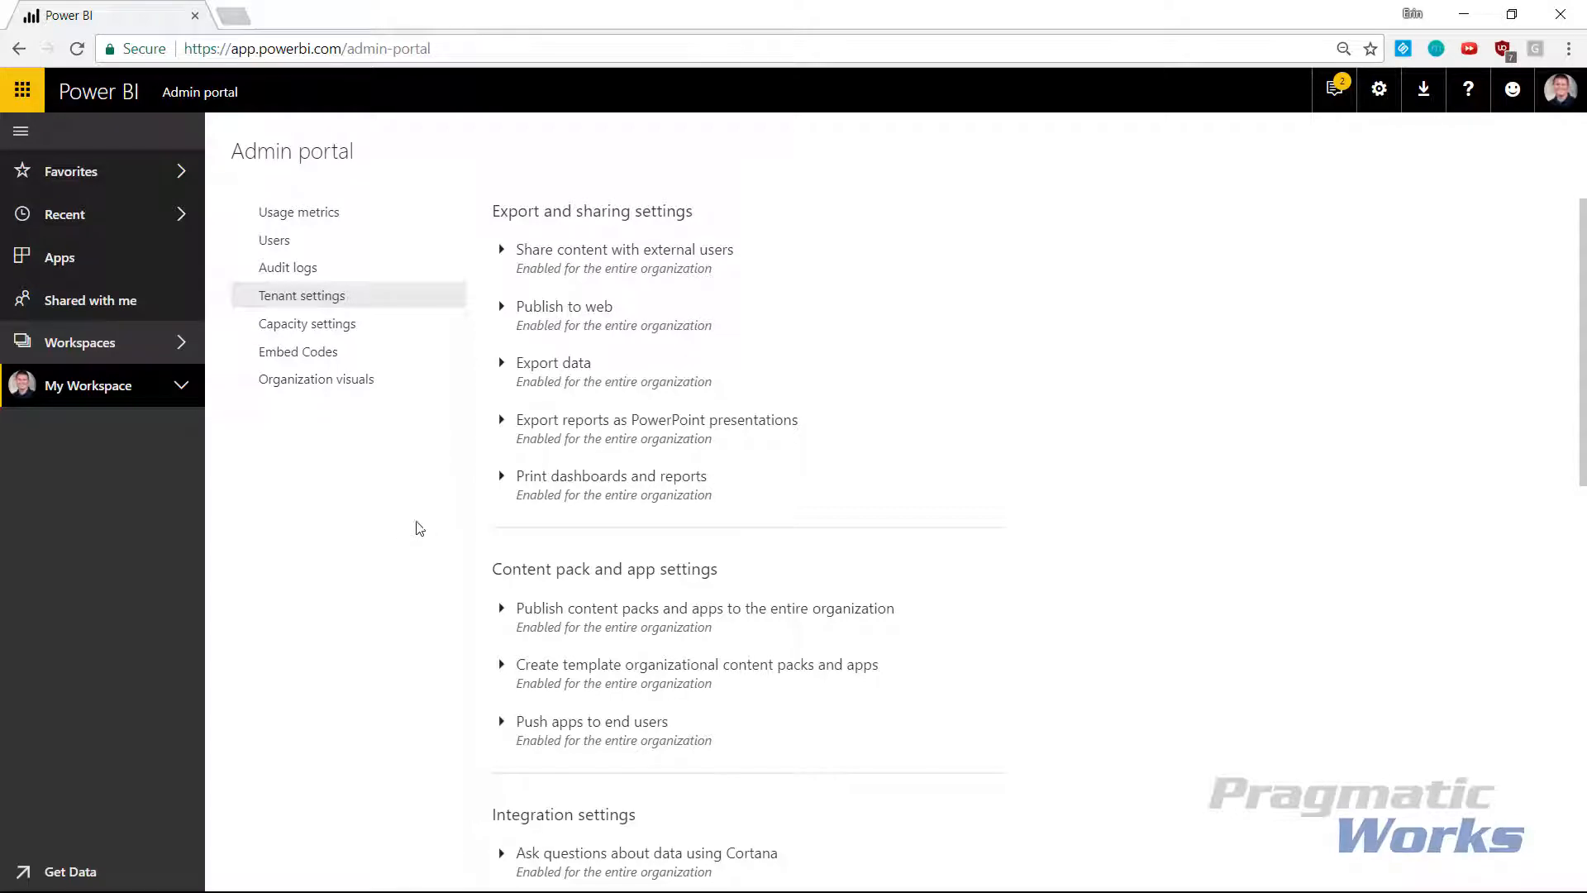
scroll(662, 562, "down", 6)
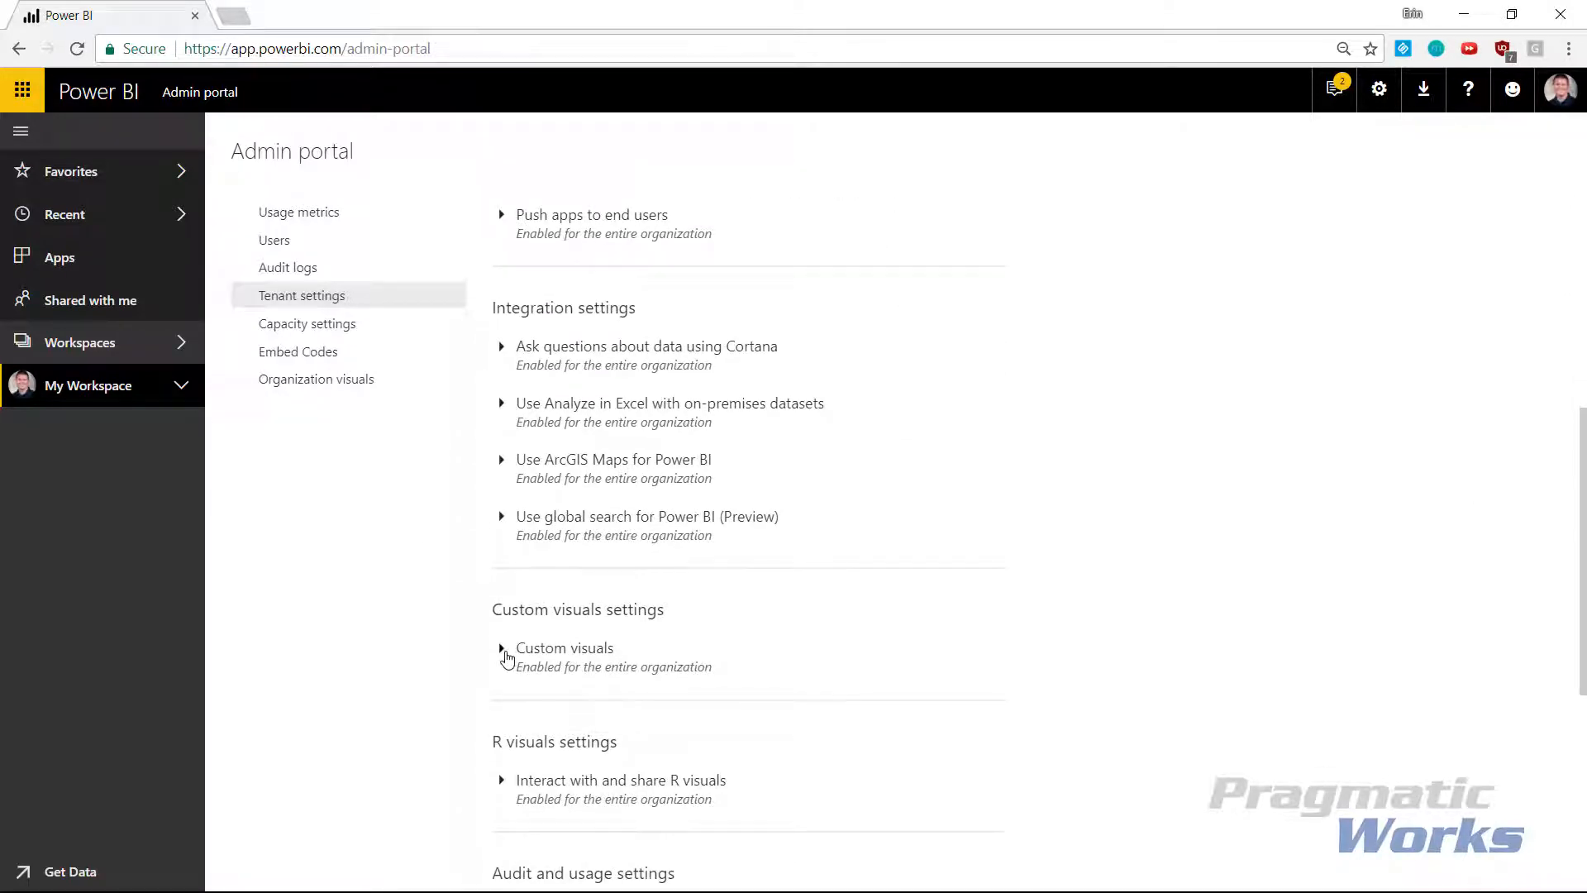
left_click(503, 650)
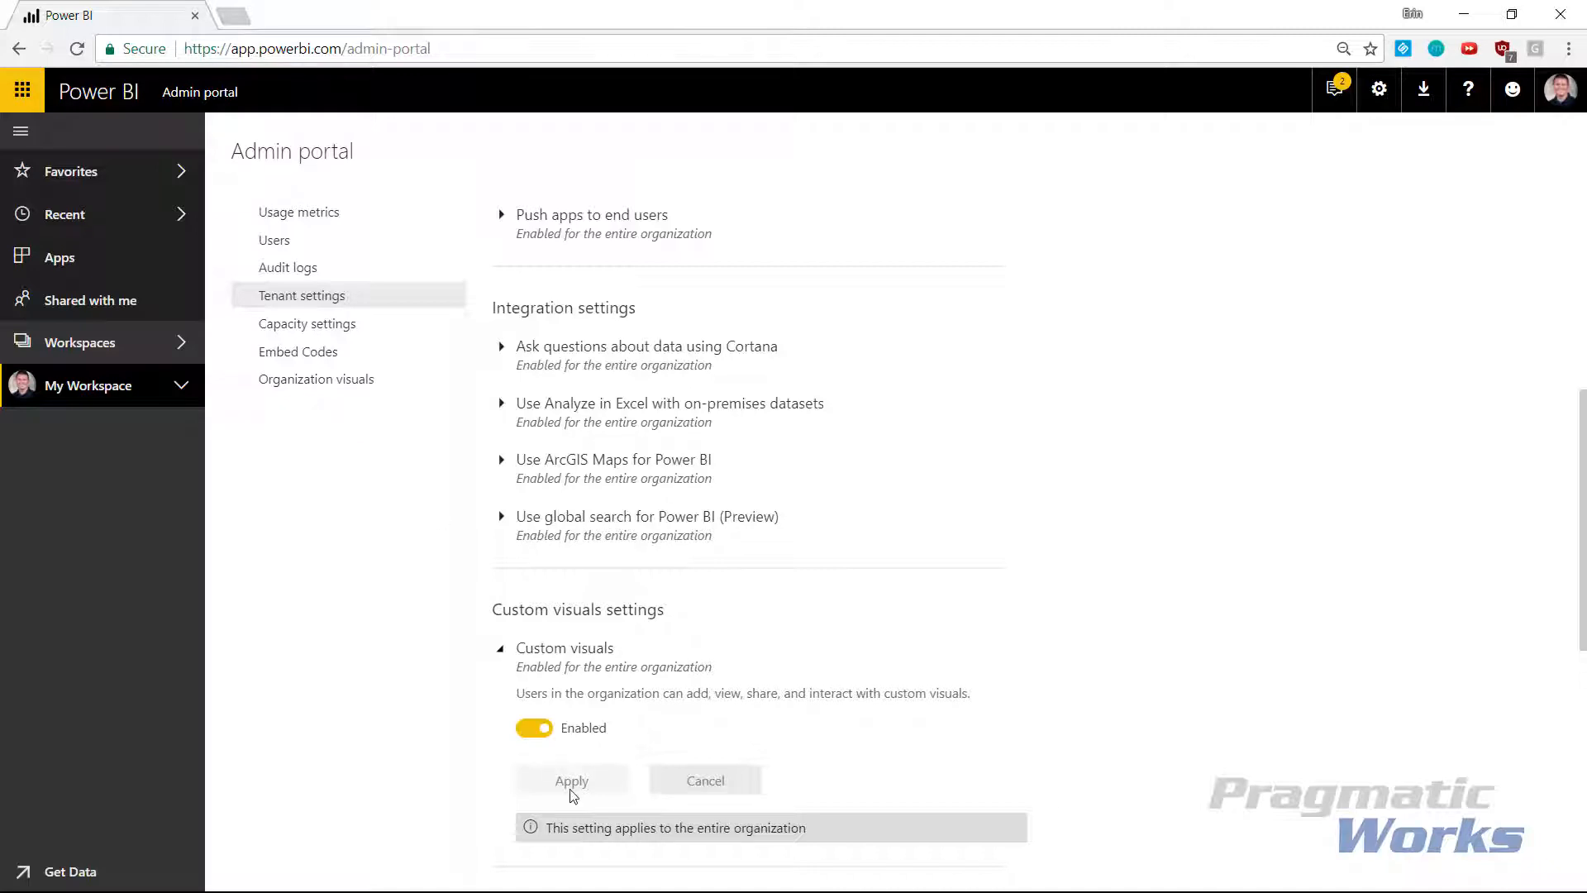
Start a new organization visual from the file chicletSlicer.1.4.9.0.pbiviz and name it Chiclet Slicer.
left_click(351, 388)
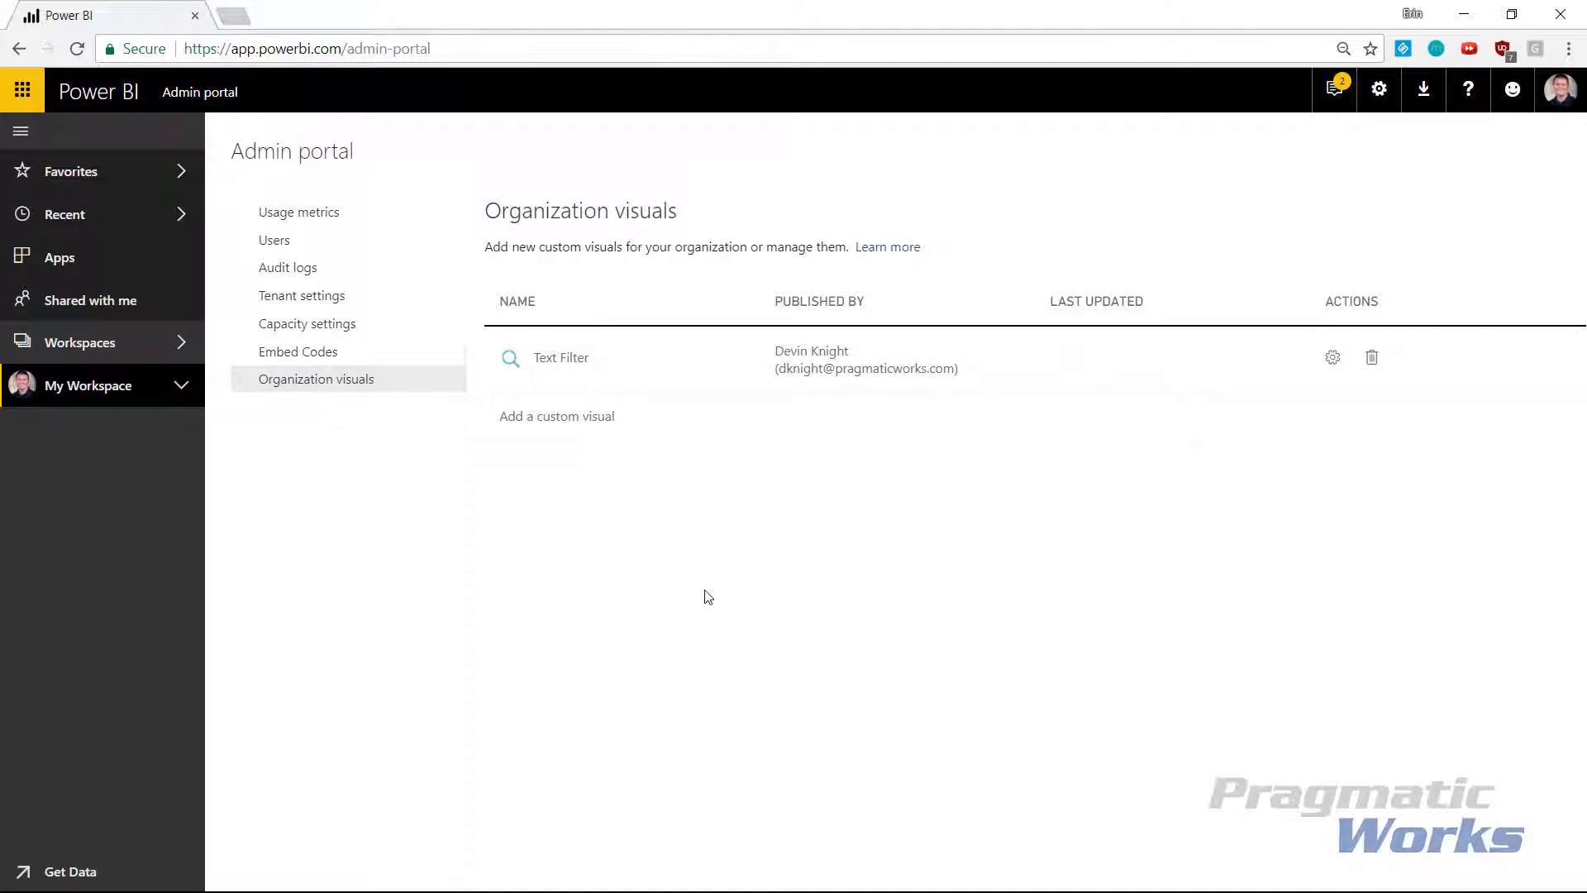
left_click(567, 419)
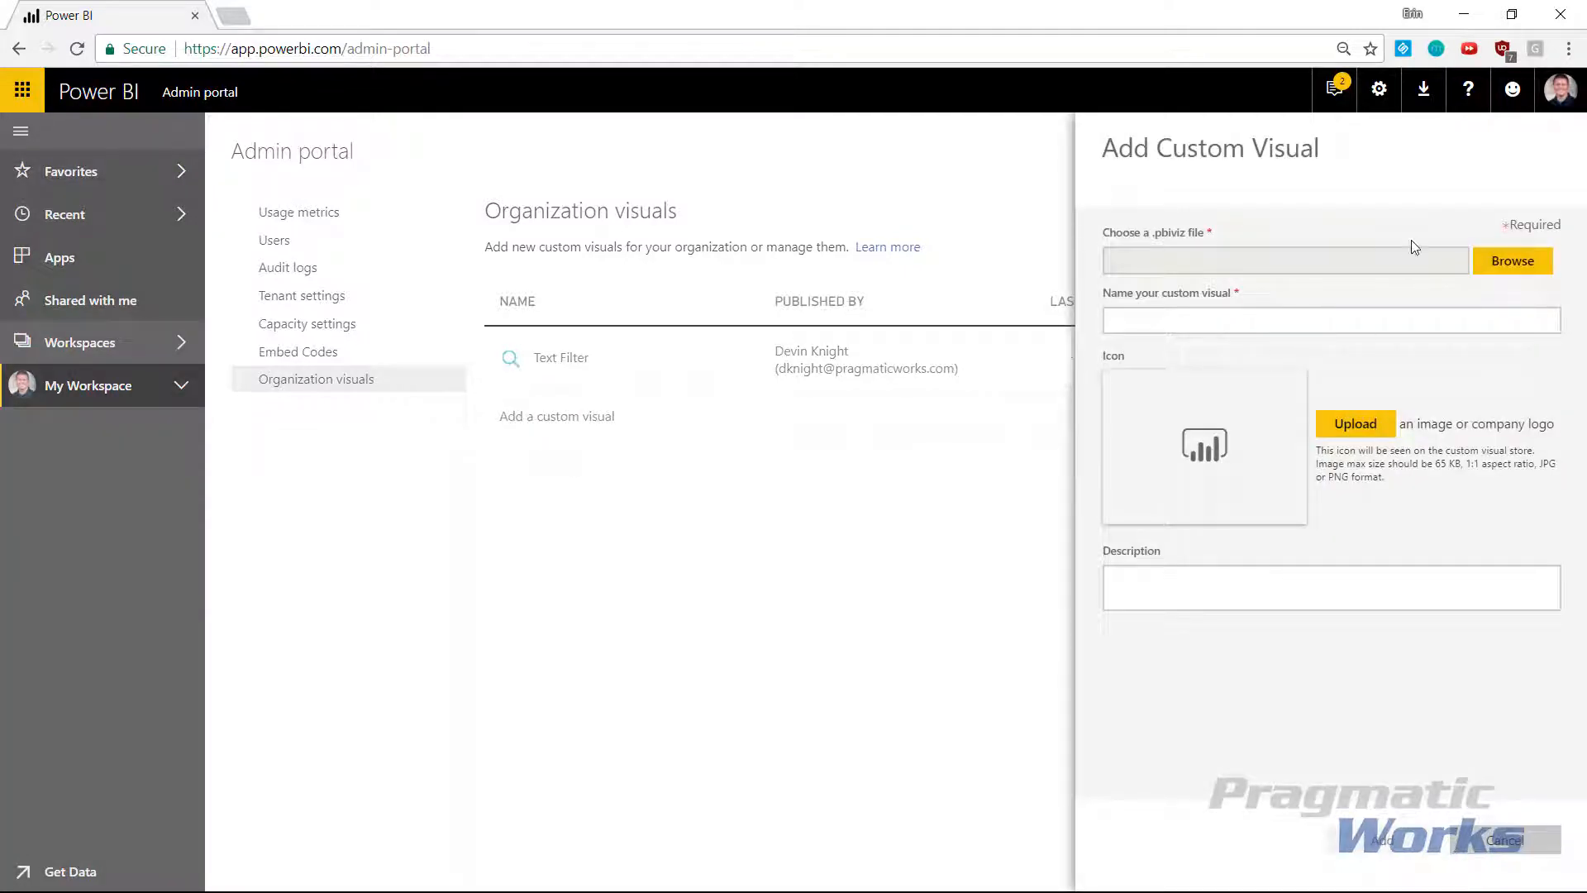
left_click(1488, 263)
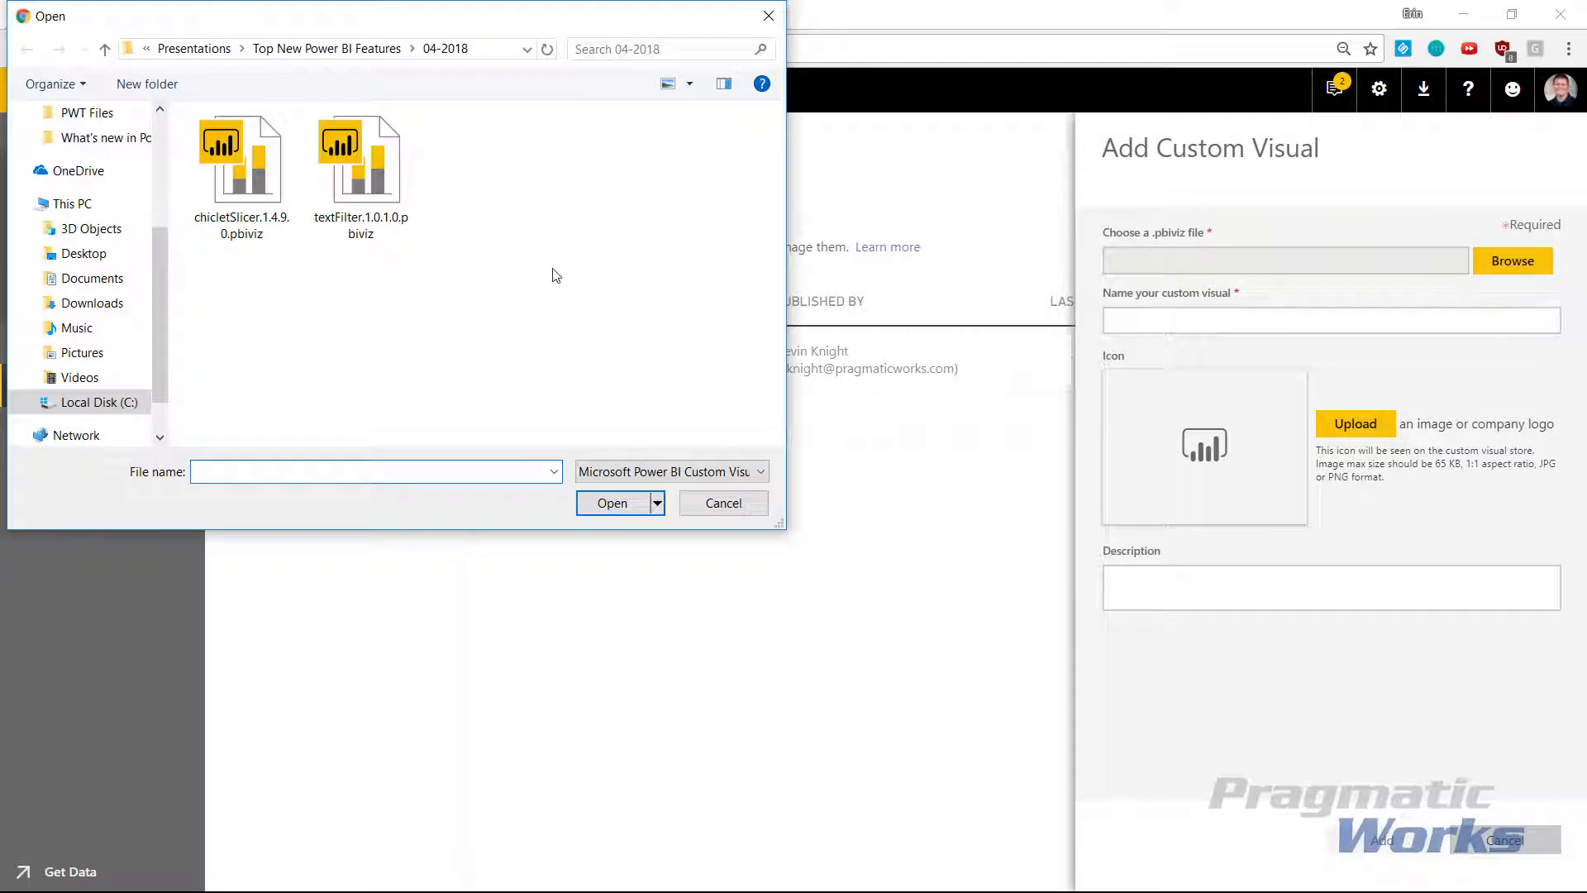
double_click(246, 172)
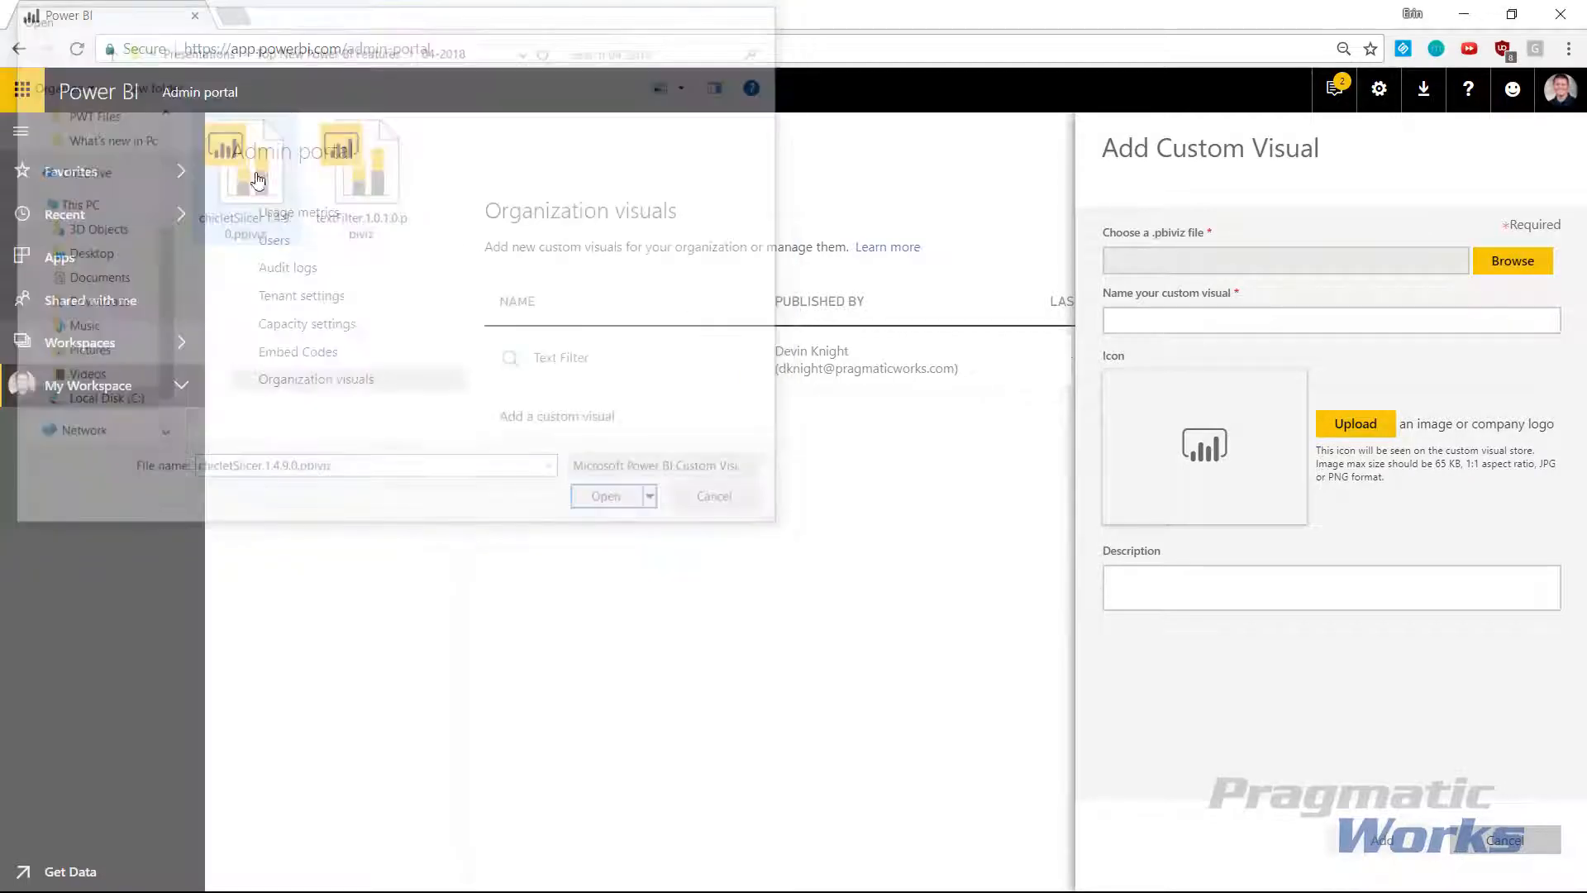
left_click(1278, 314)
left_click(1270, 321)
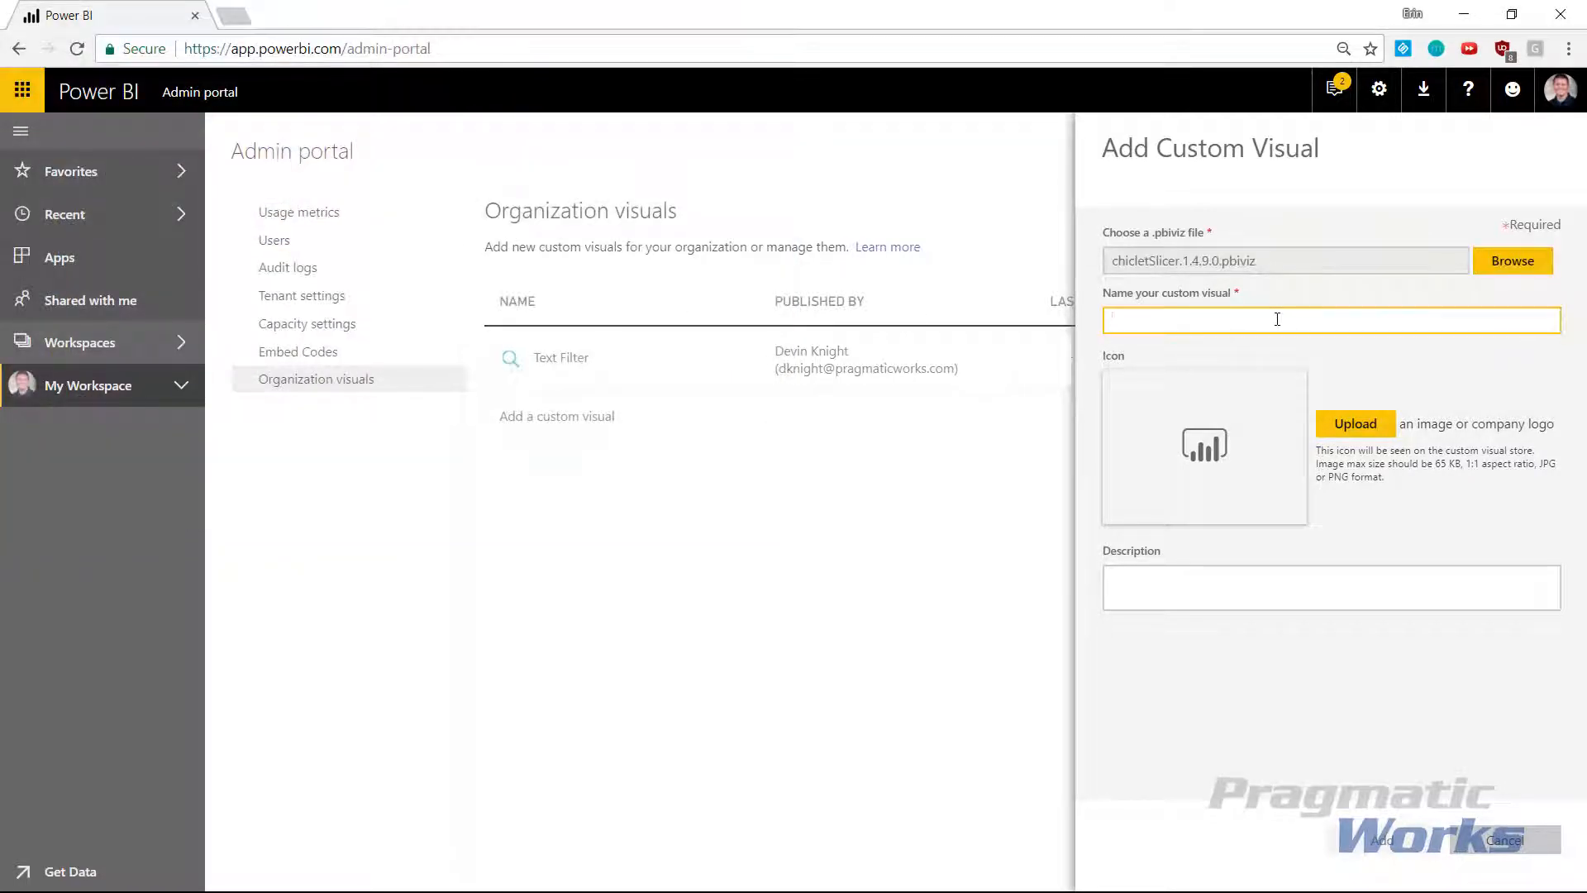
type("Chiclet S")
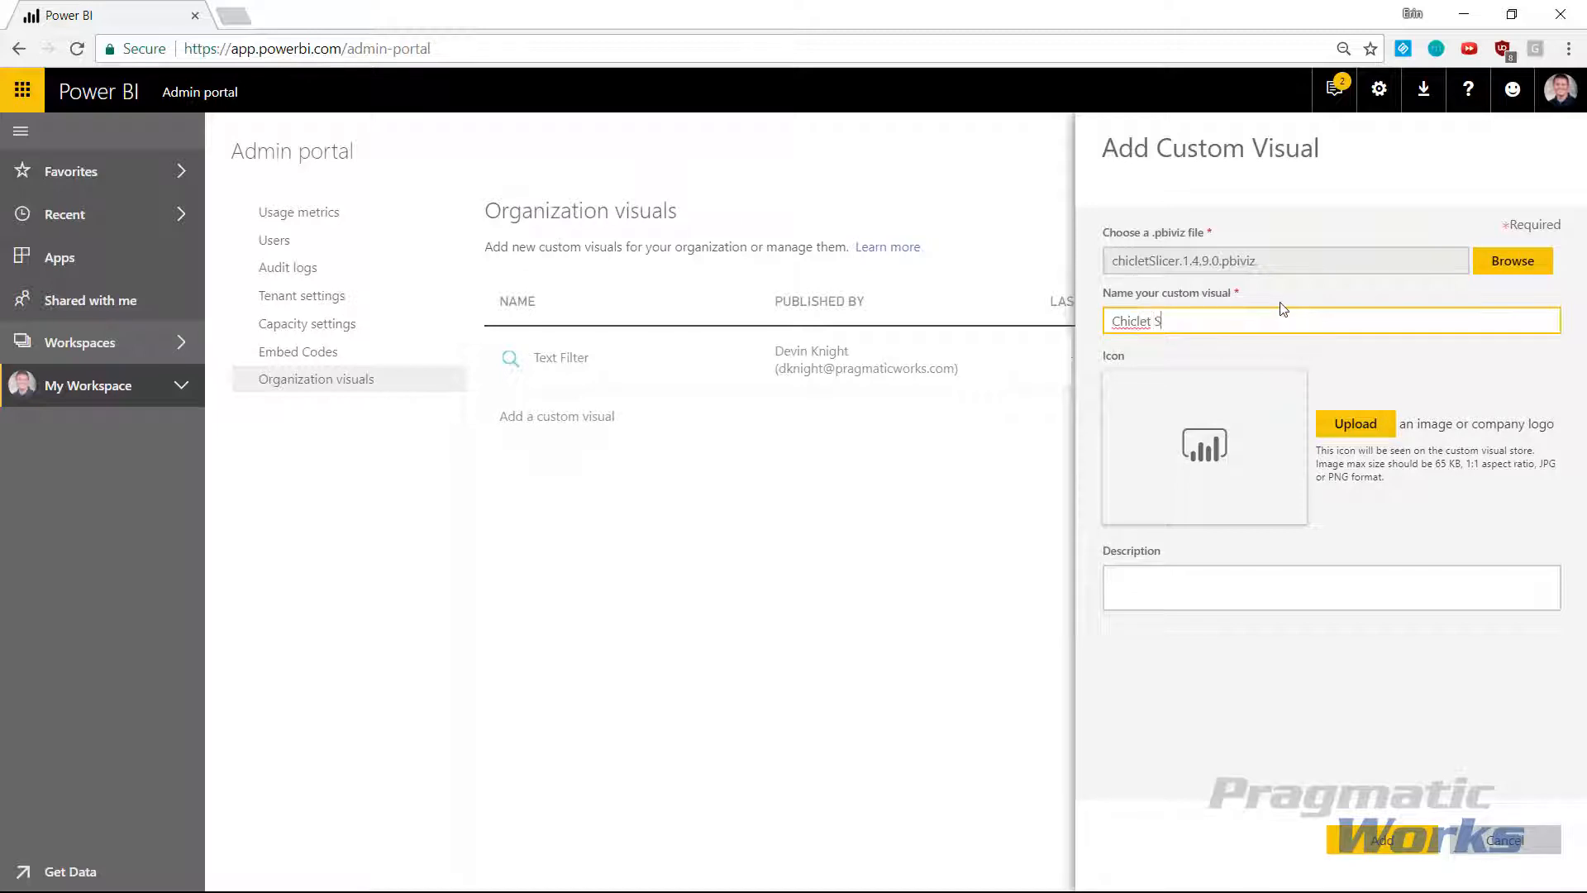
type("licer")
Upload ChicletSlicericon96x96.png as the icon of the new organization visual.
left_click(1356, 425)
left_click(241, 177)
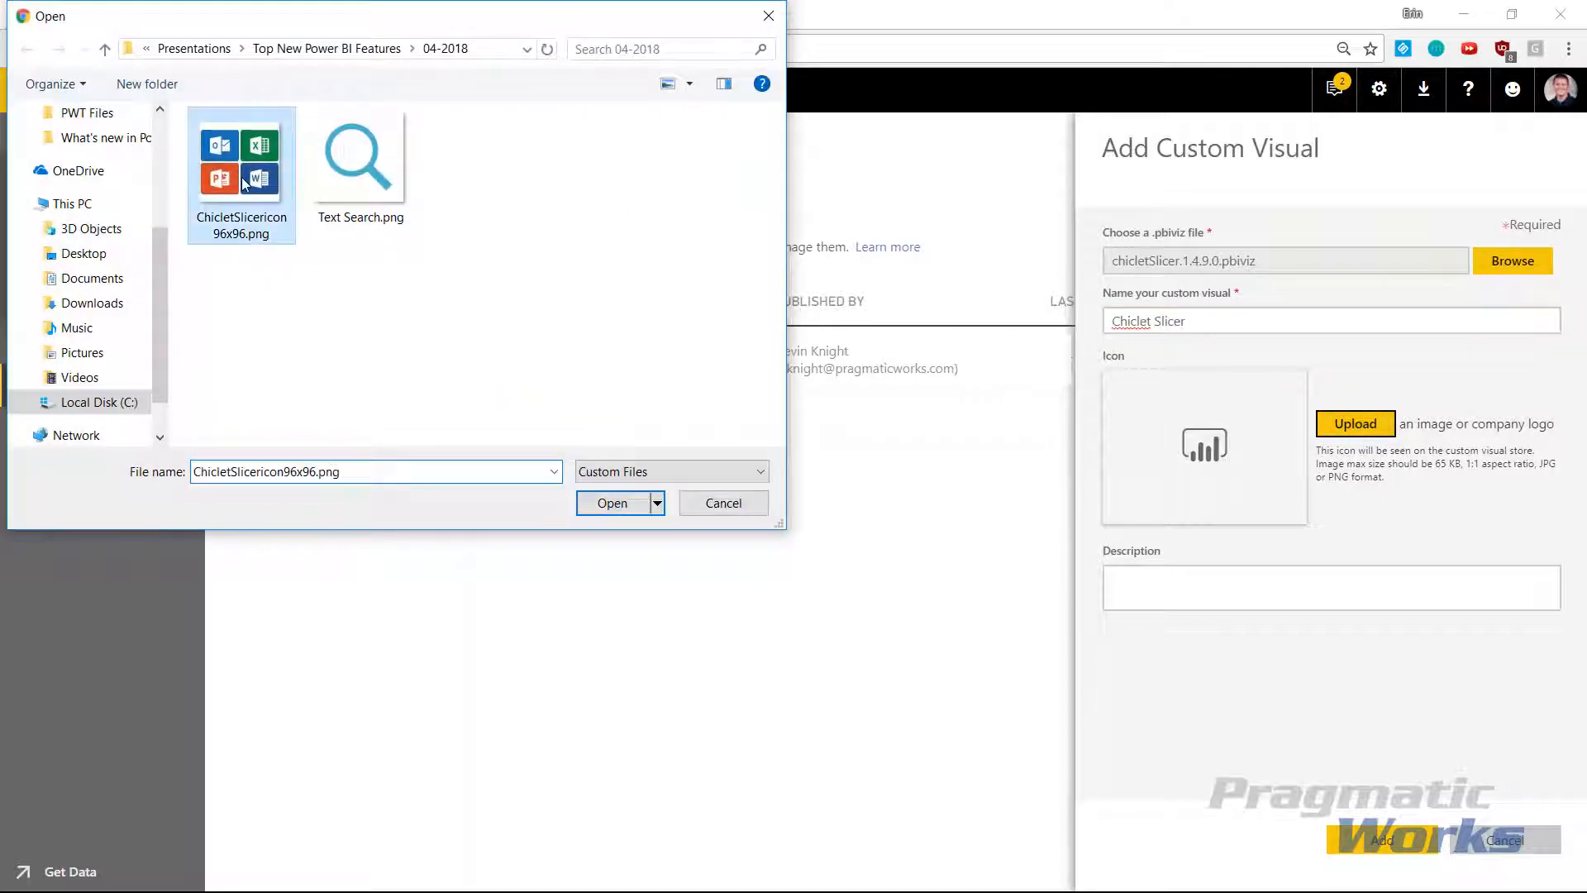
left_click(612, 504)
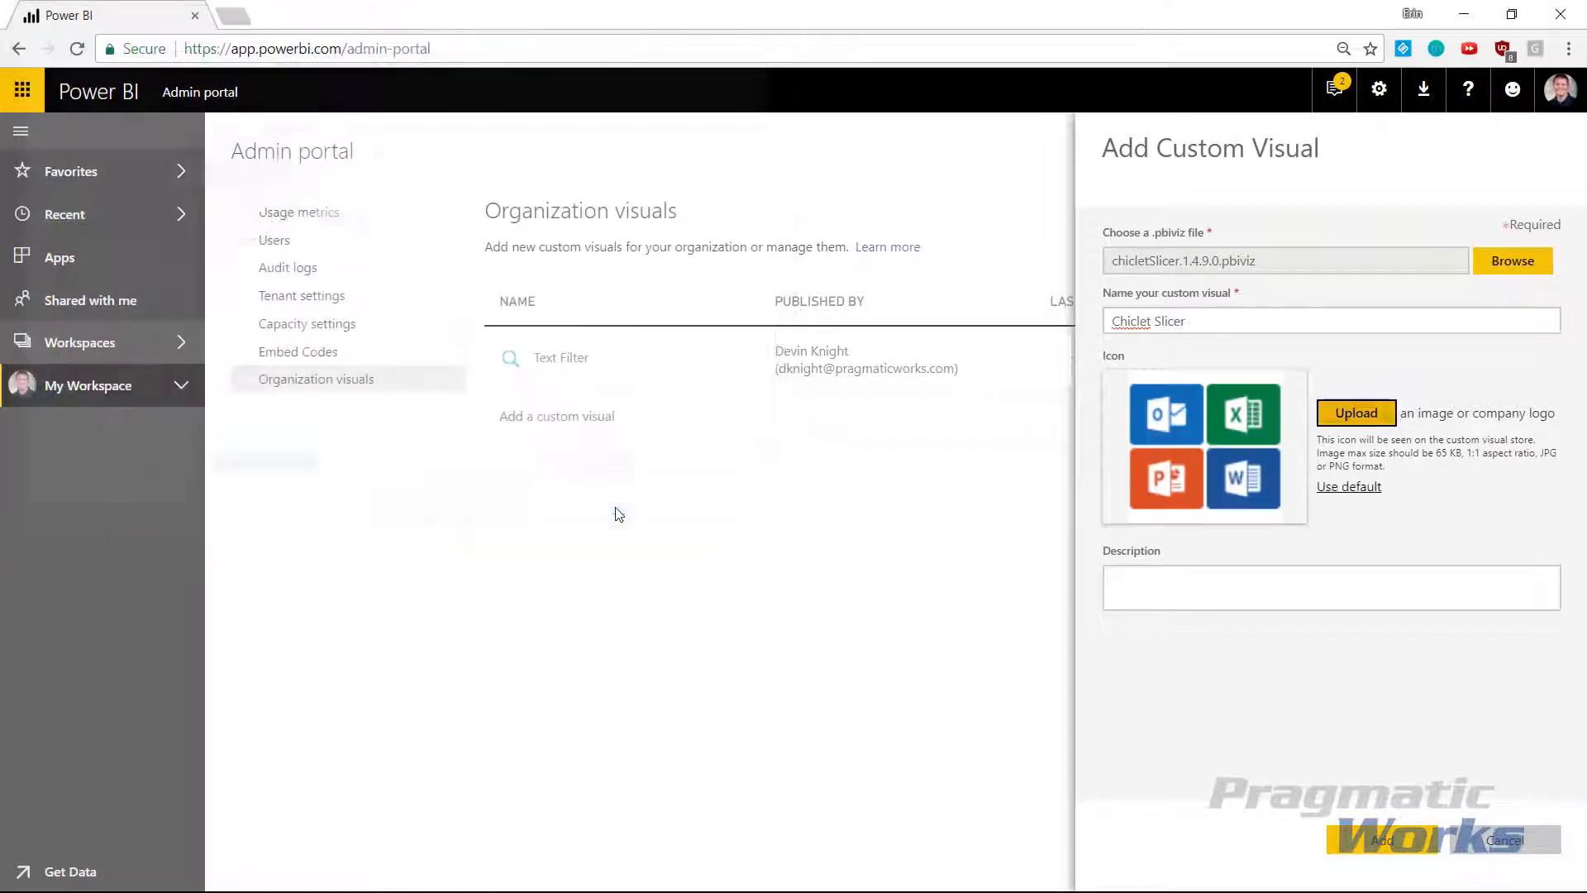
Enter the description "This is an approved visual by corporate" and add the Chiclet Slicer to the organization visuals.
left_click(1146, 580)
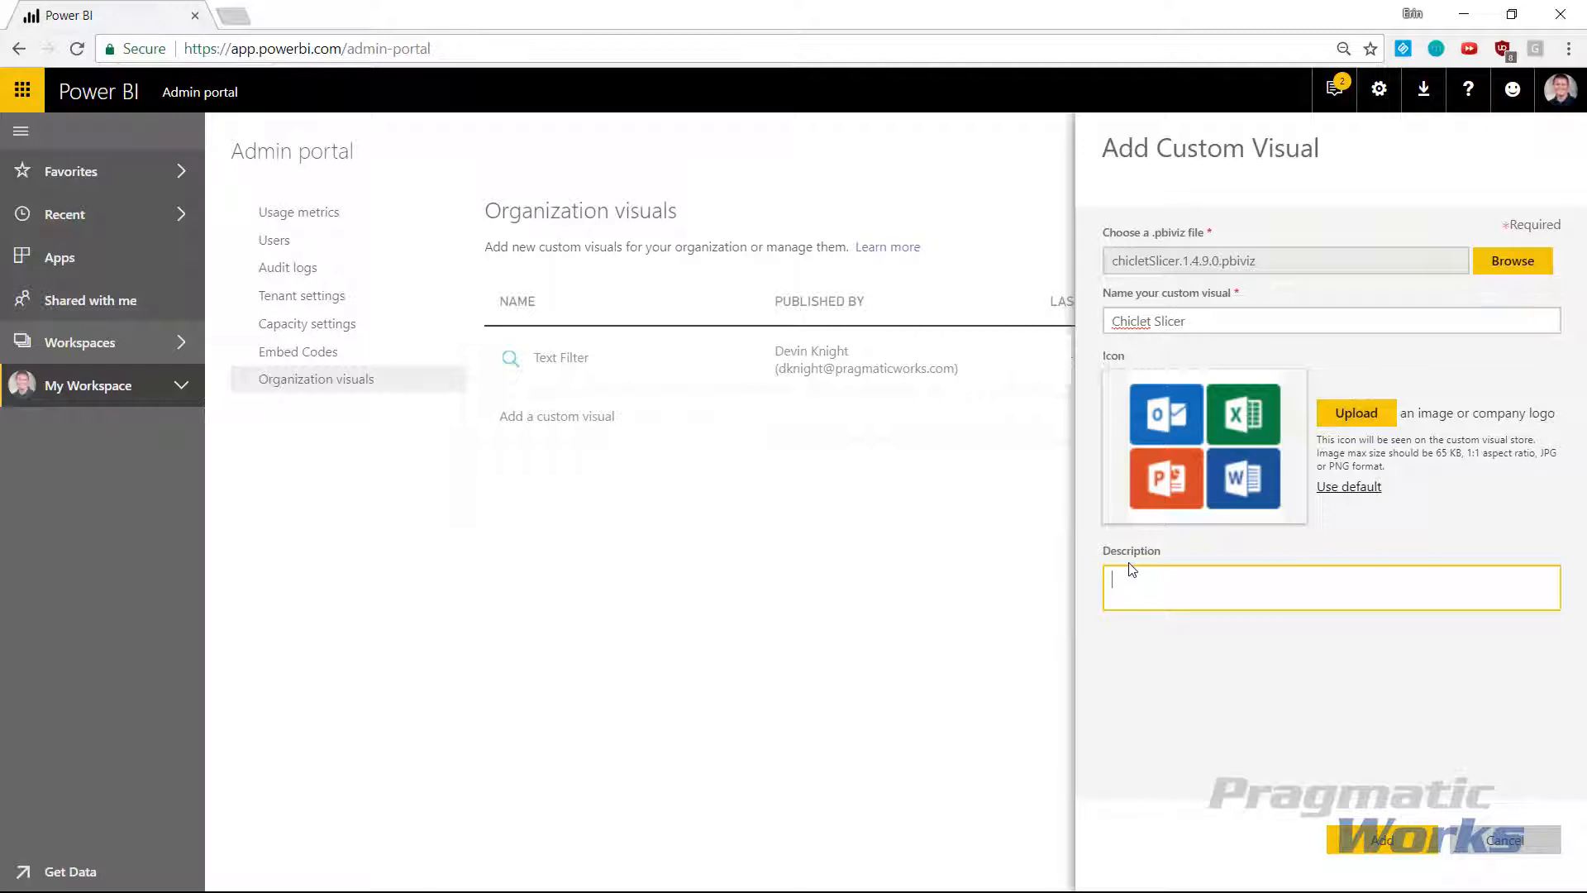
type("This is an approved visual by corporate")
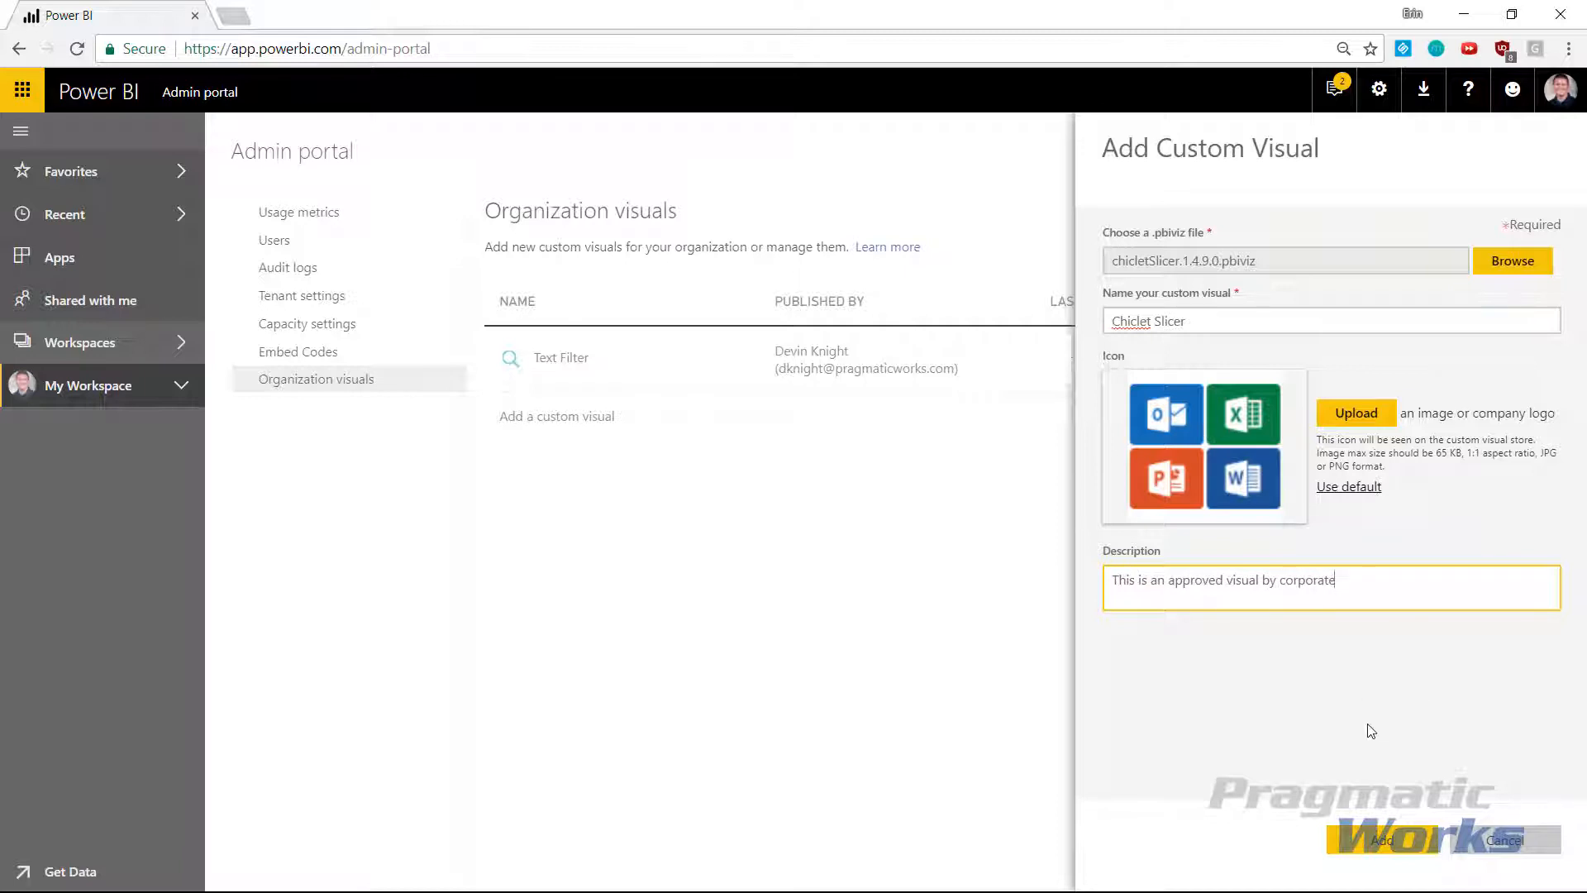
left_click(1383, 840)
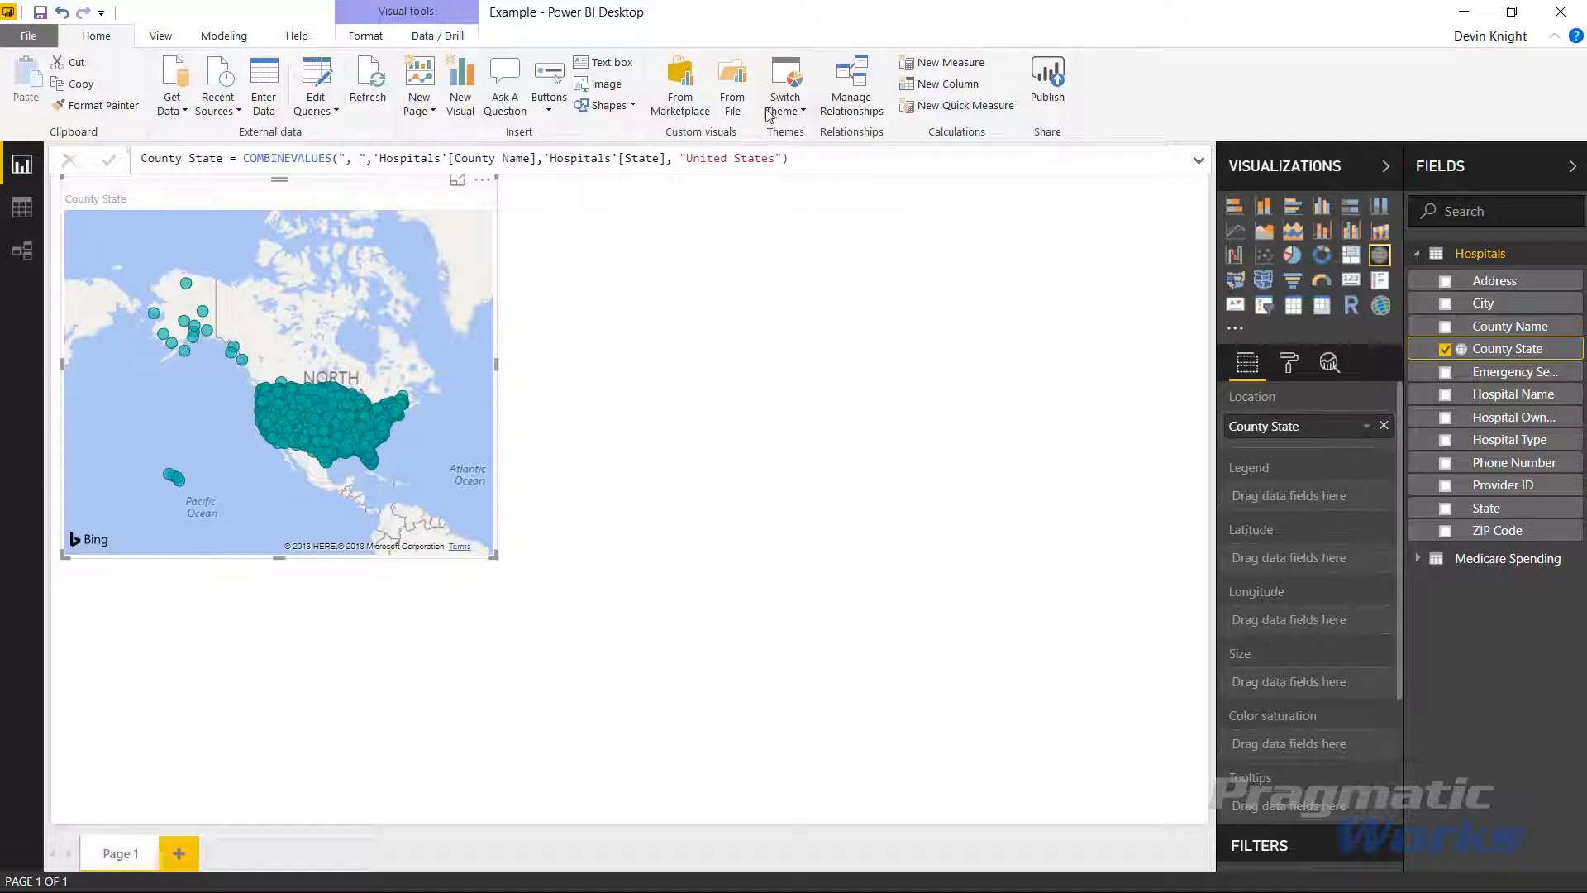
In Power BI Desktop, import the Text Filter visual from the organization's custom visuals.
left_click(679, 80)
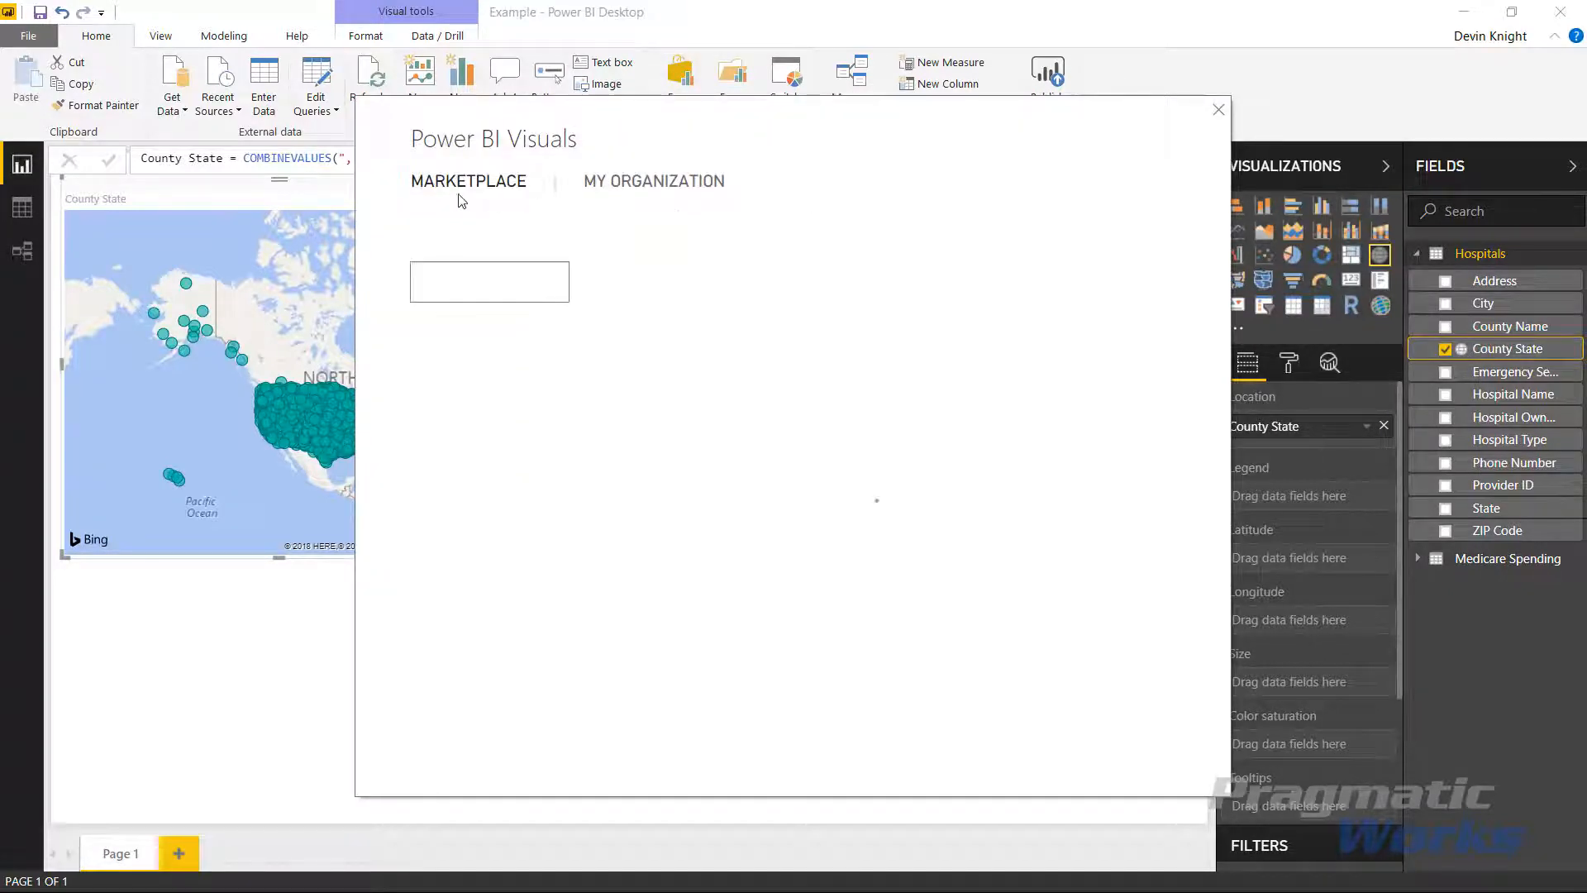
left_click(645, 189)
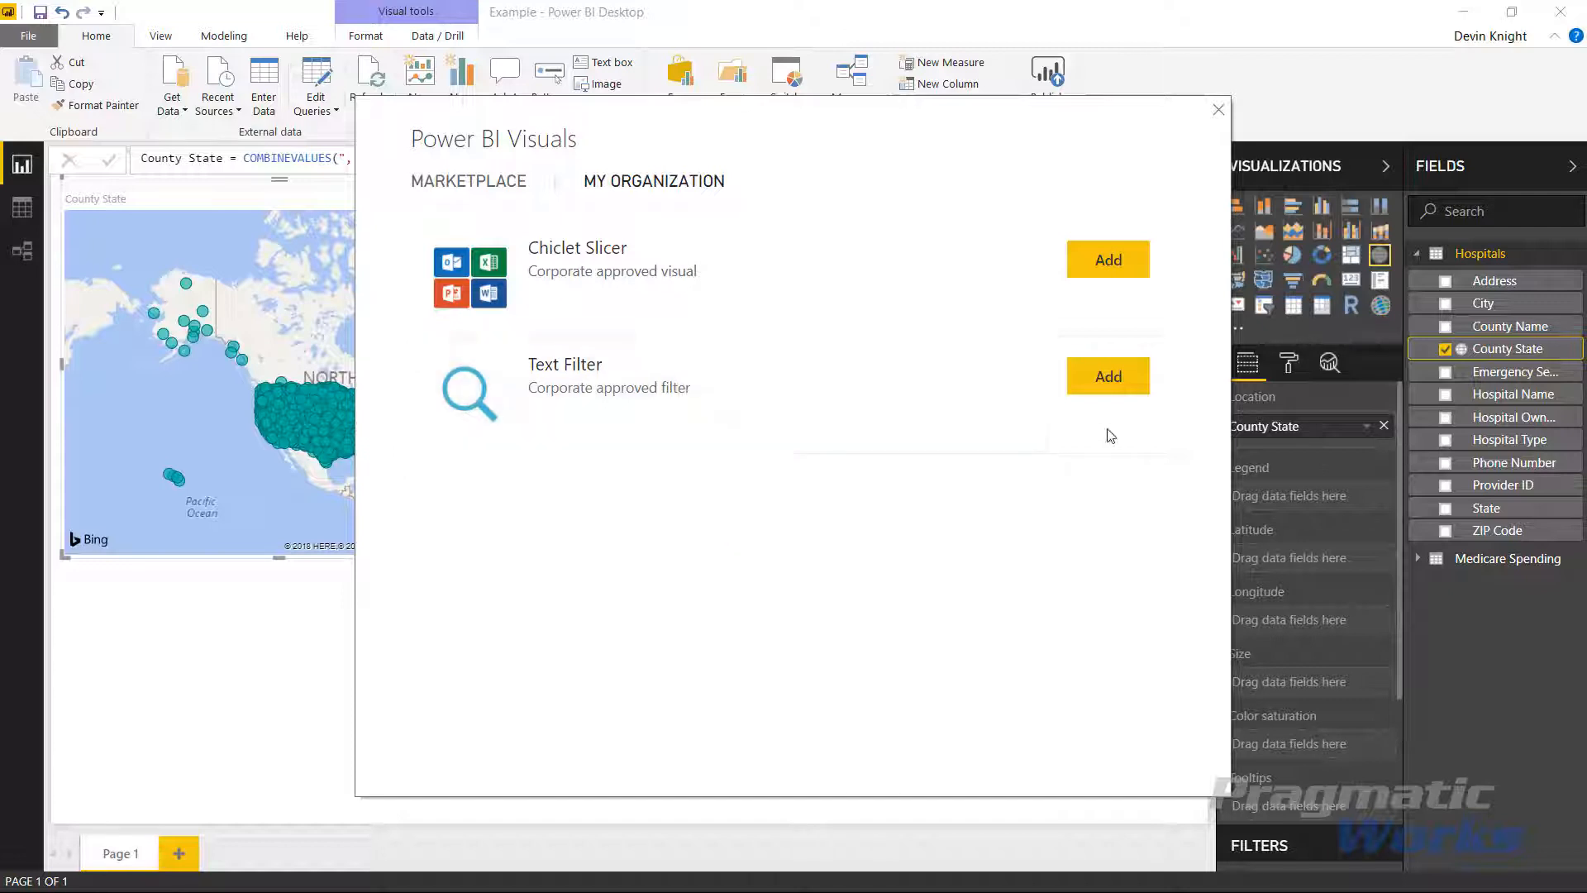
left_click(1109, 398)
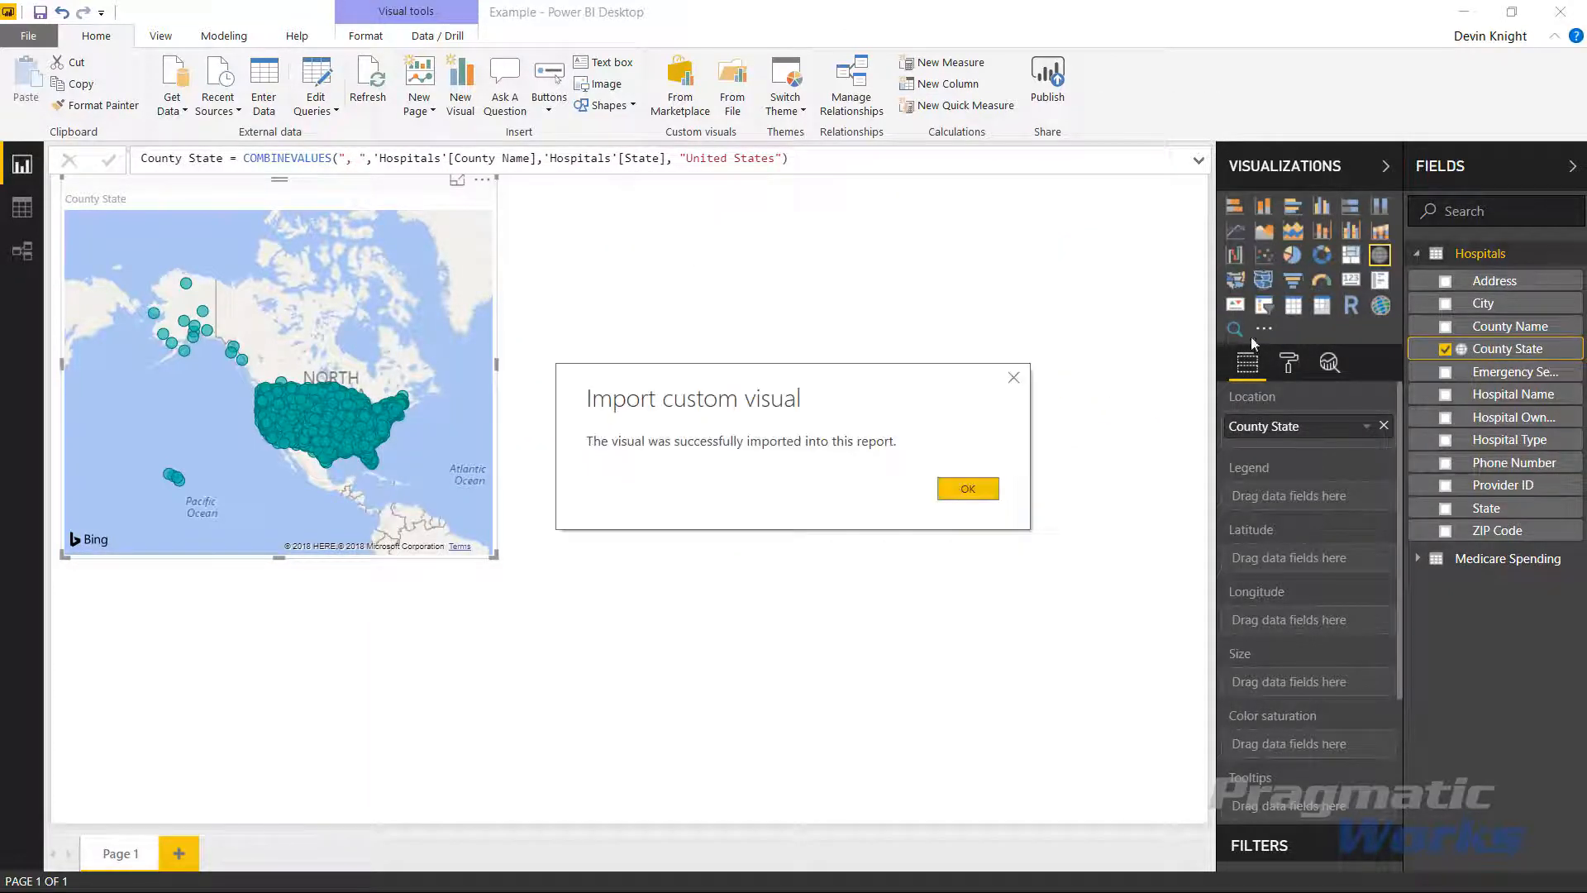
left_click(964, 489)
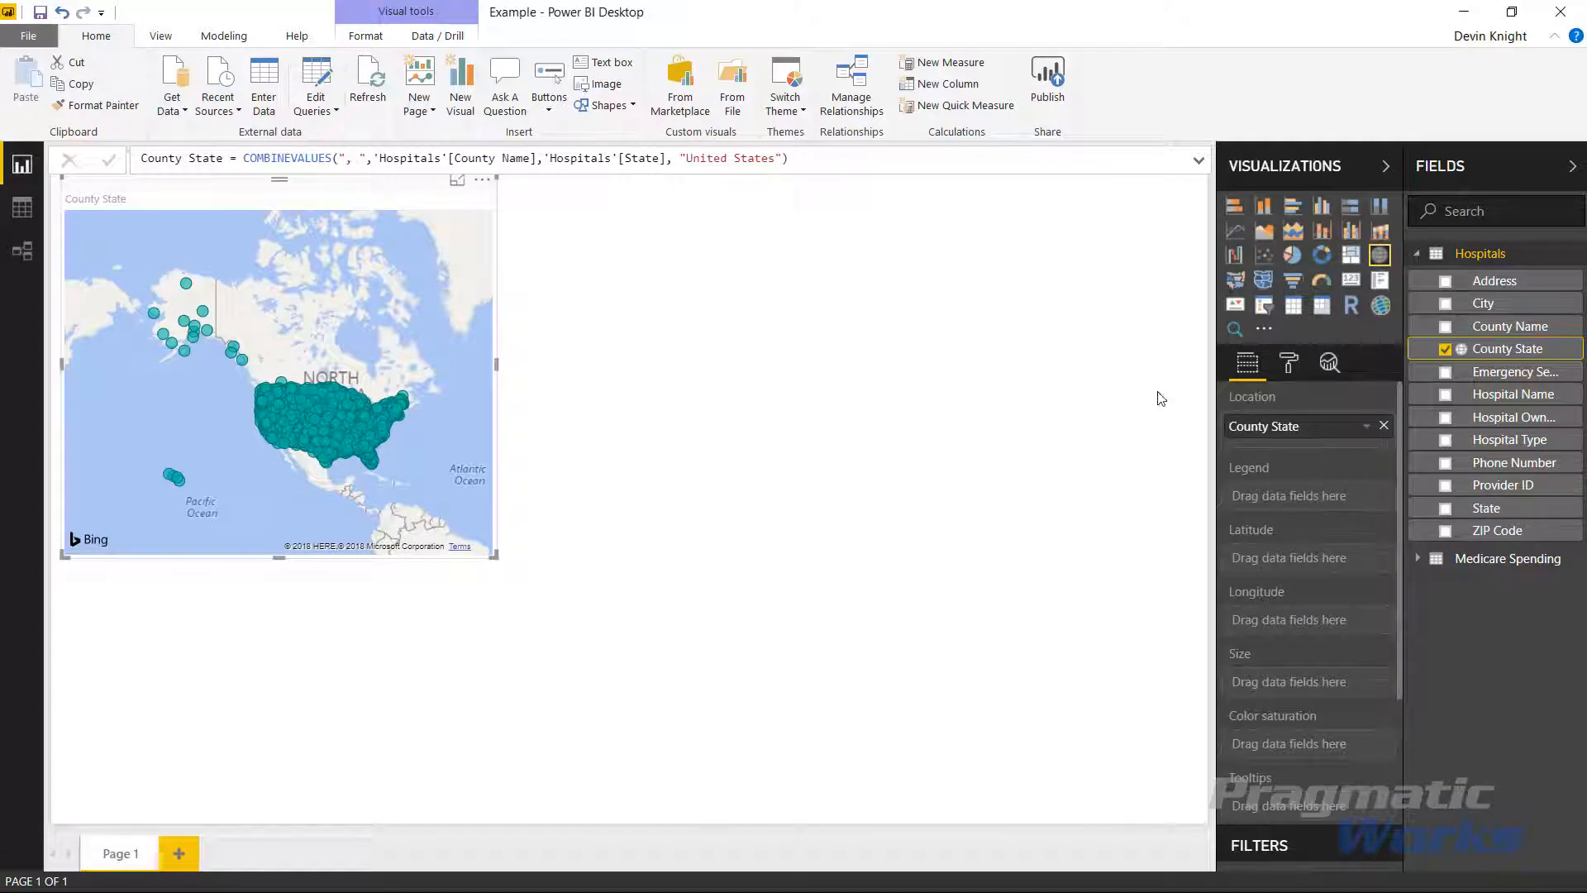
Add a Text Filter visual to the report page and move it to the upper right of the map.
left_click(1235, 329)
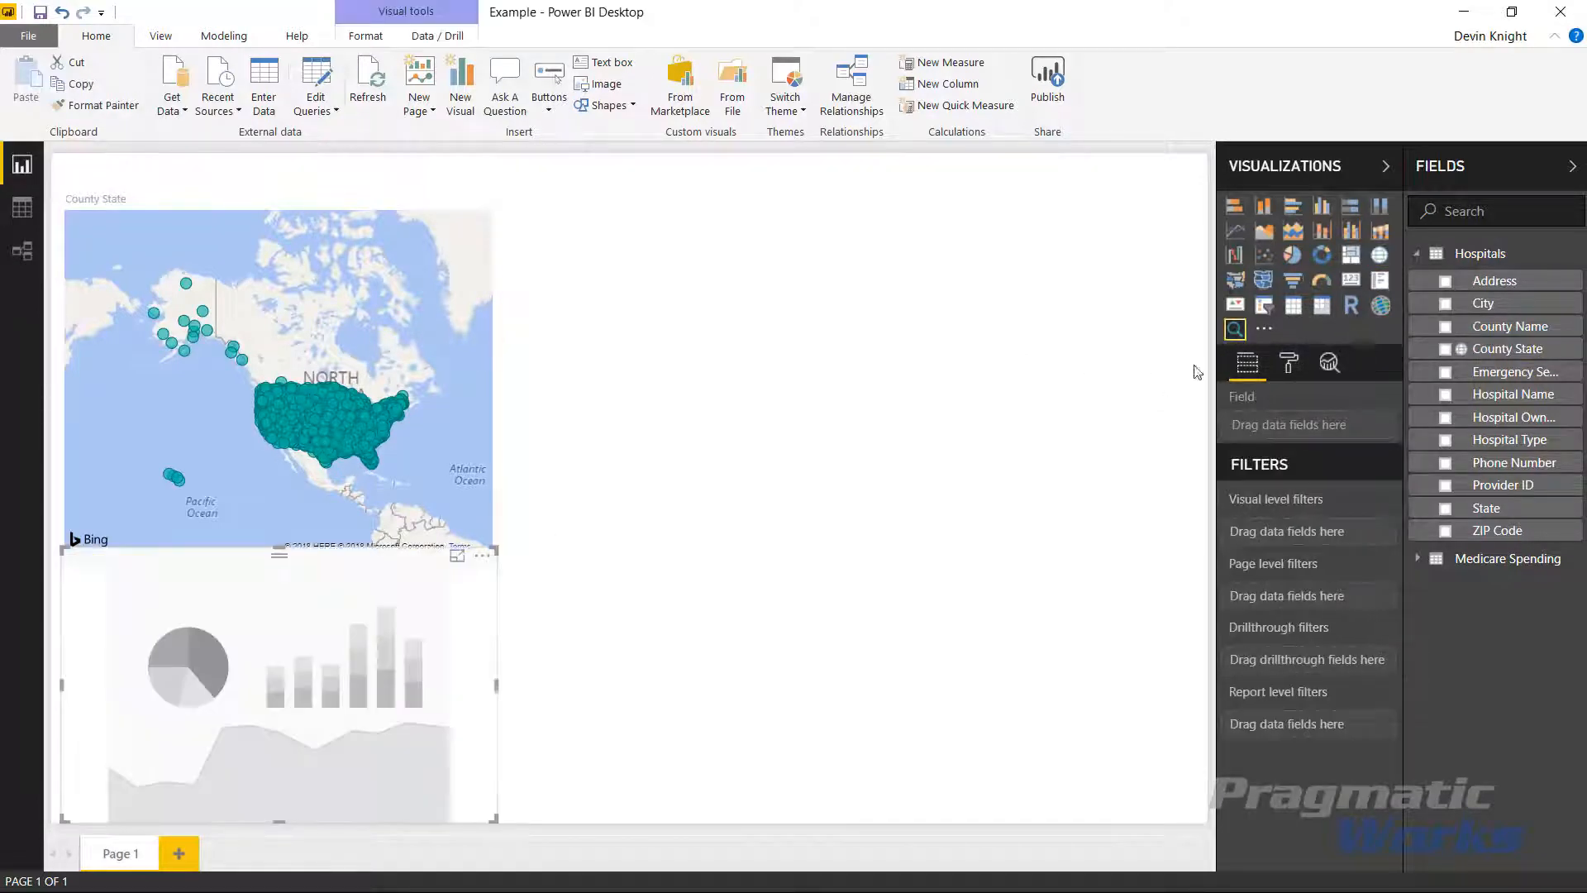
left_click_drag(277, 556, 772, 239)
left_click_drag(925, 223, 962, 162)
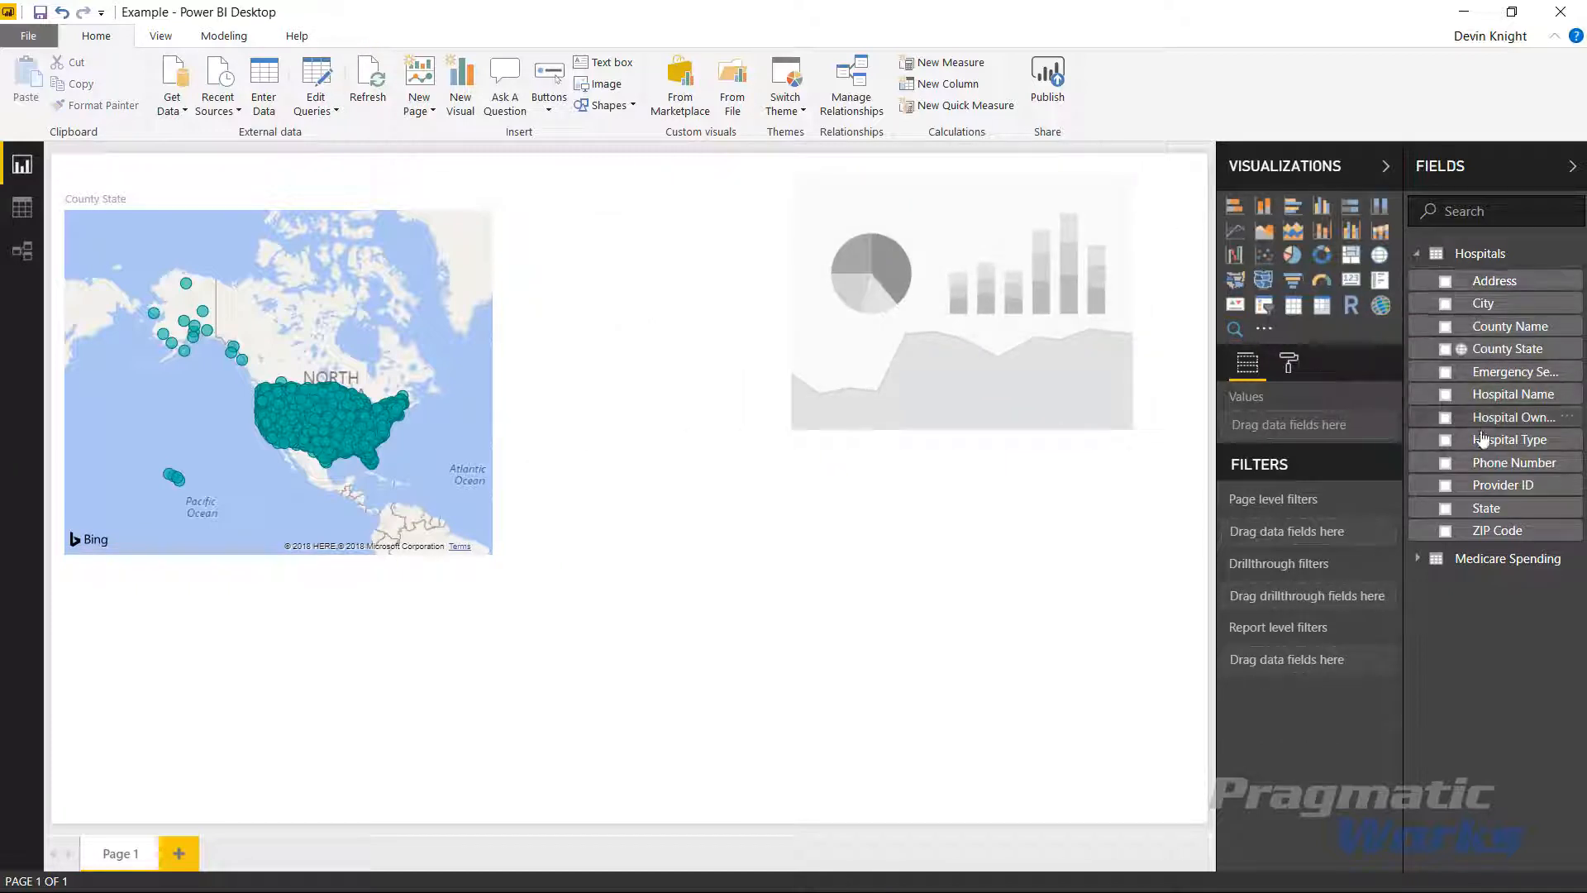
Delete the stray State table and assign the Hospitals State field to the Text Filter visual.
left_click_drag(1476, 514, 1311, 429)
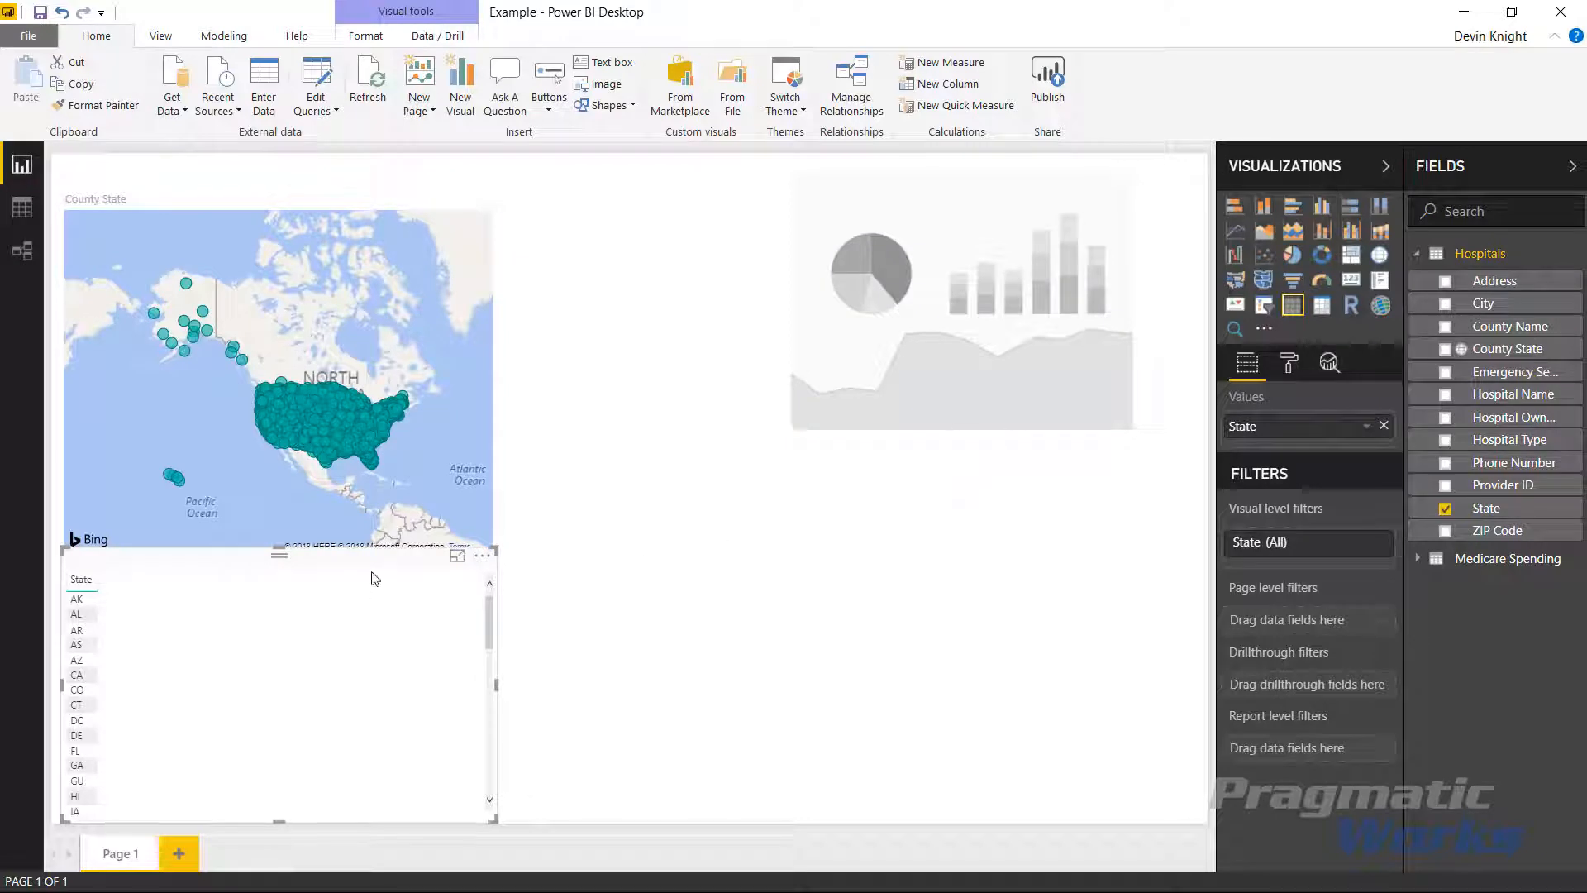
key("Delete")
left_click(942, 326)
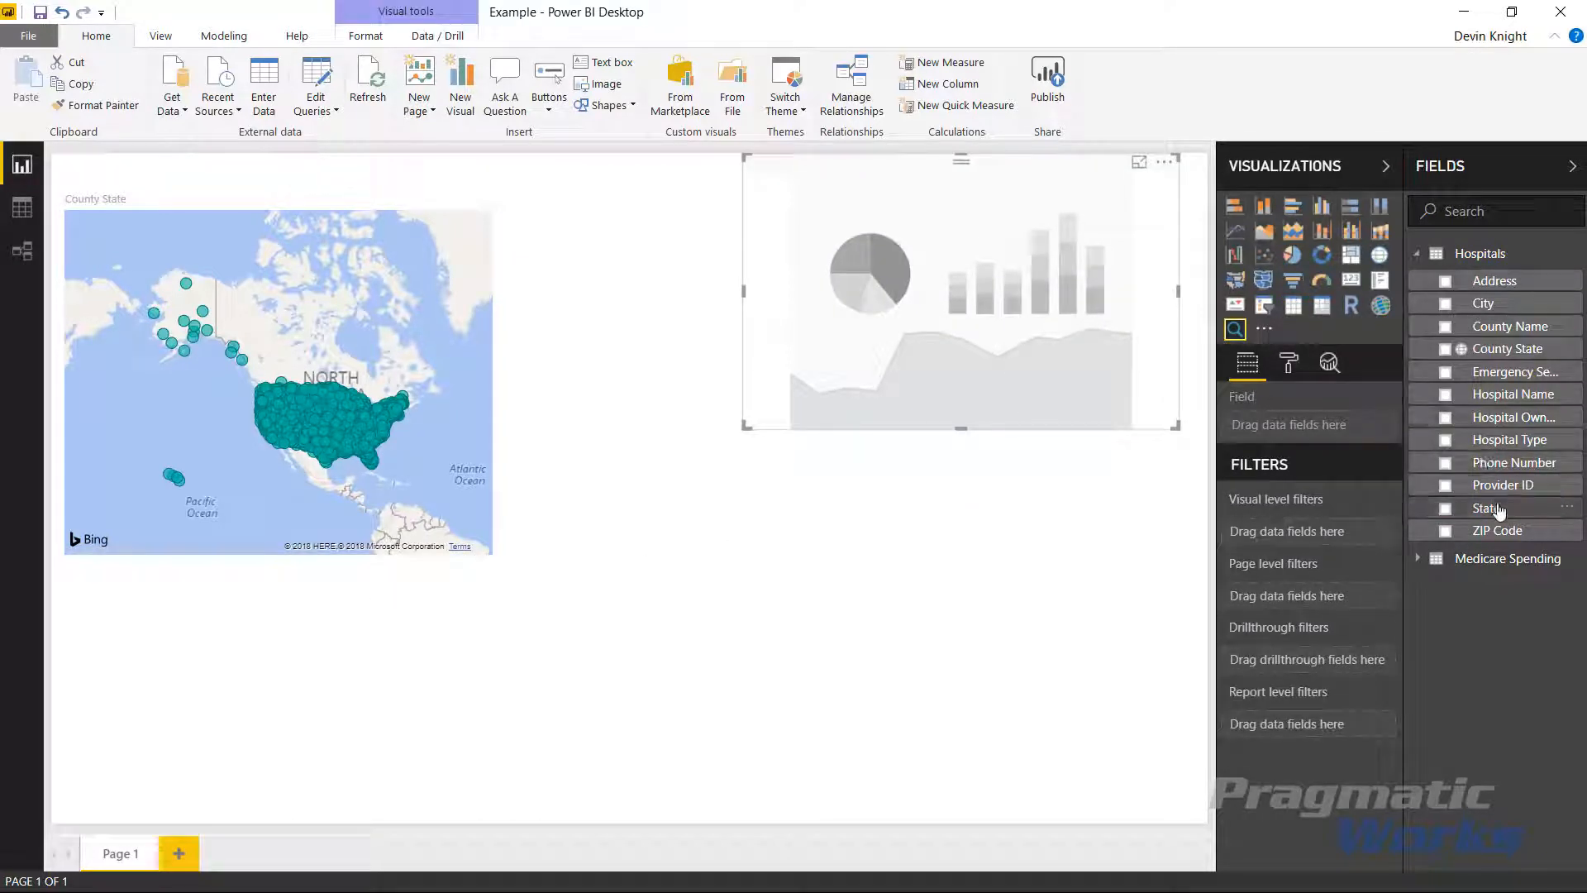
left_click_drag(1499, 511, 1332, 420)
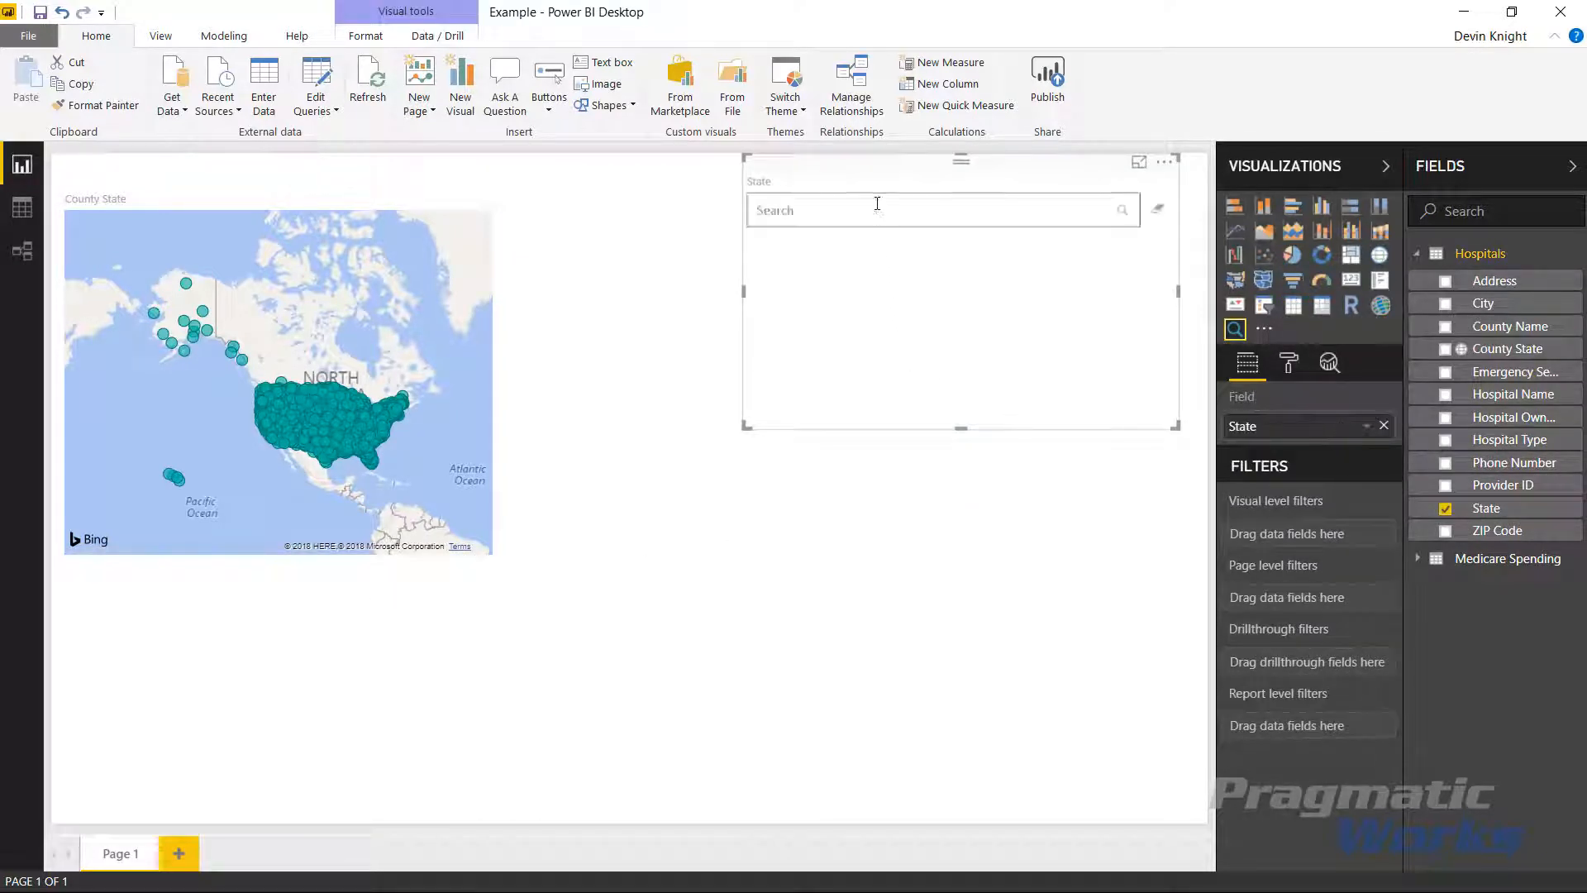
Test the State text filter on the map with FL and Ga, and clear the search.
left_click(877, 204)
type("FL")
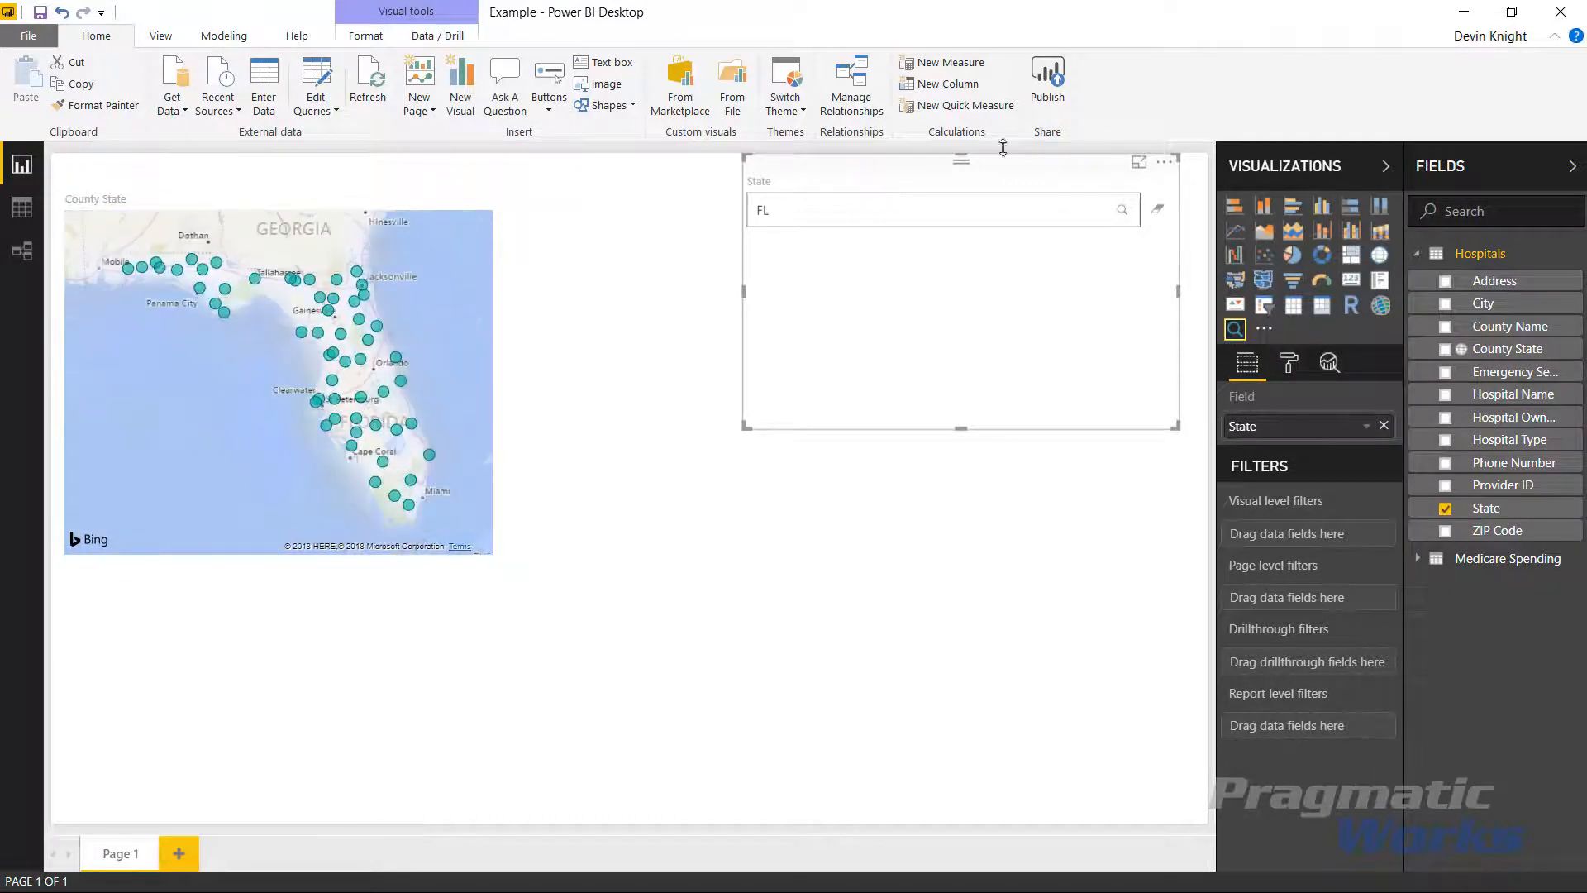
left_click_drag(803, 203, 703, 203)
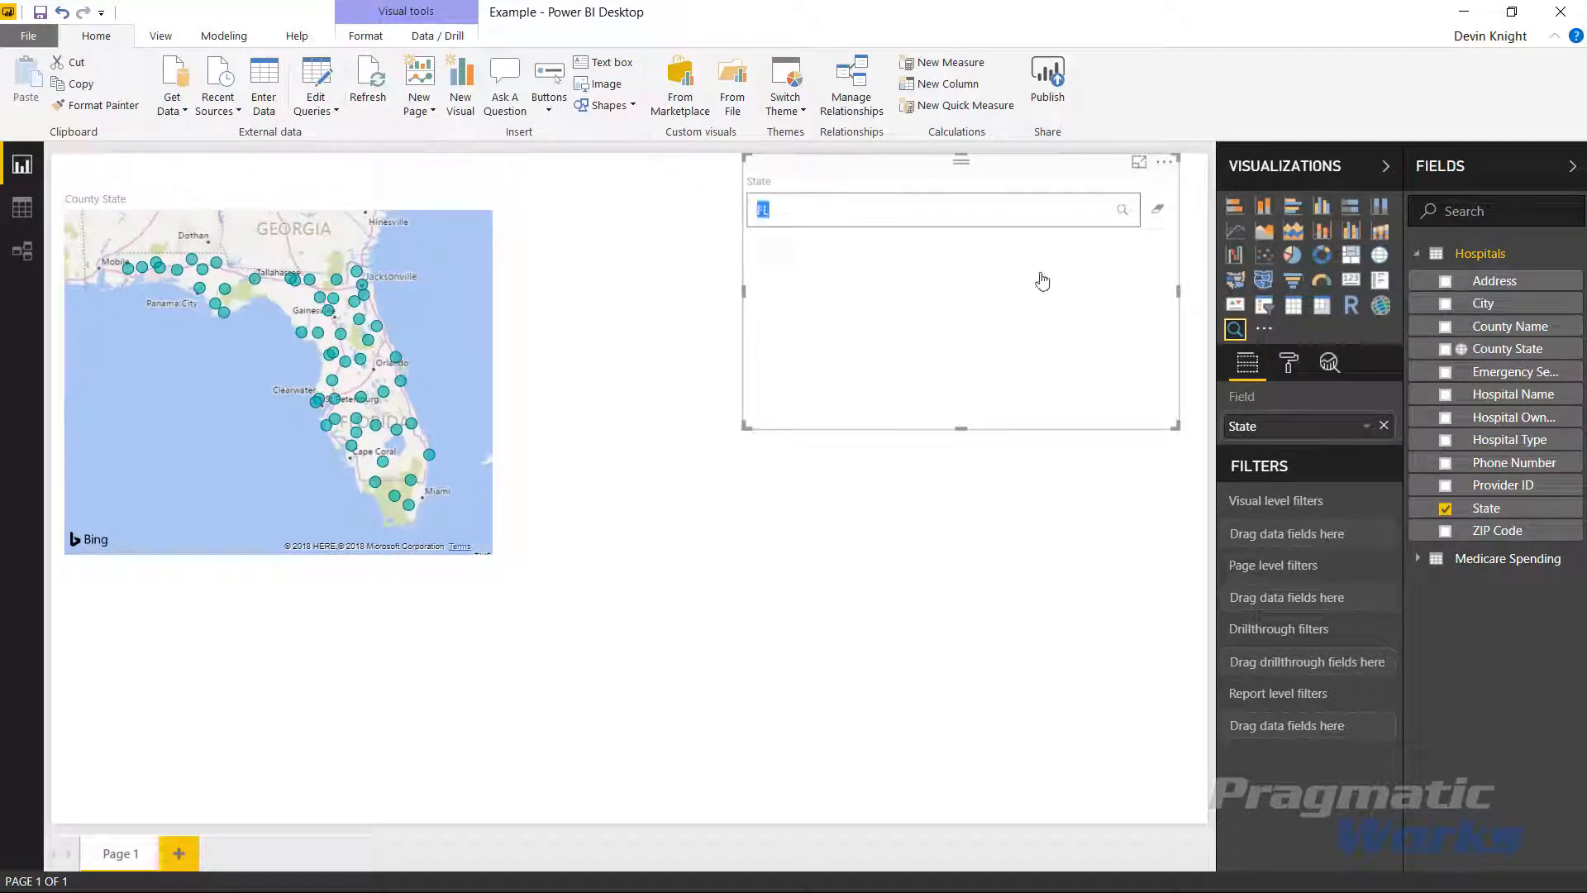
type("Ga")
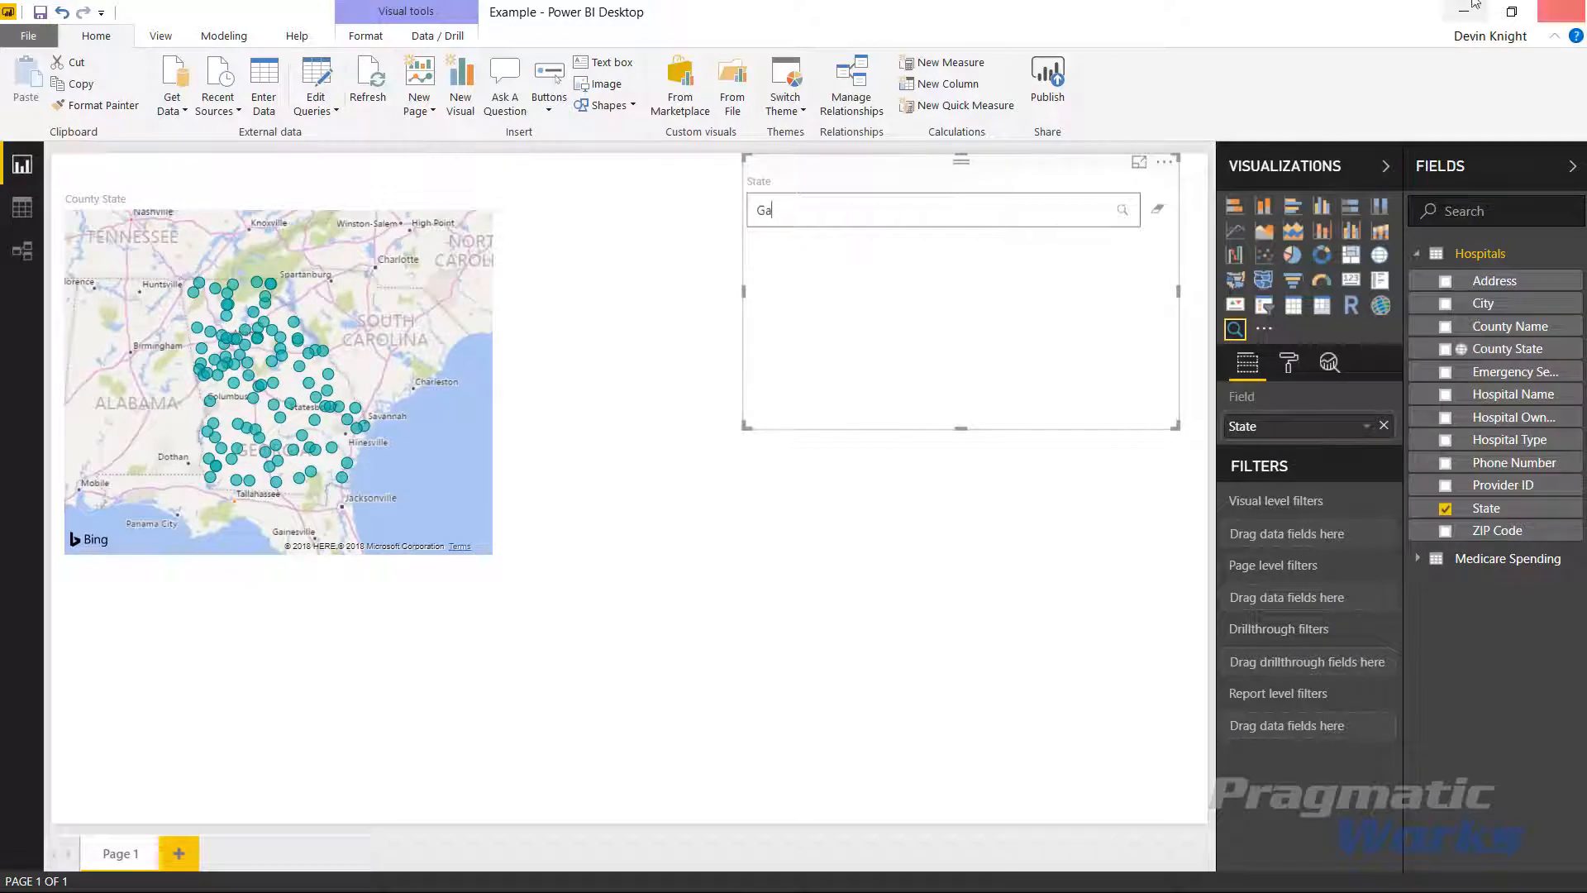
left_click(1158, 211)
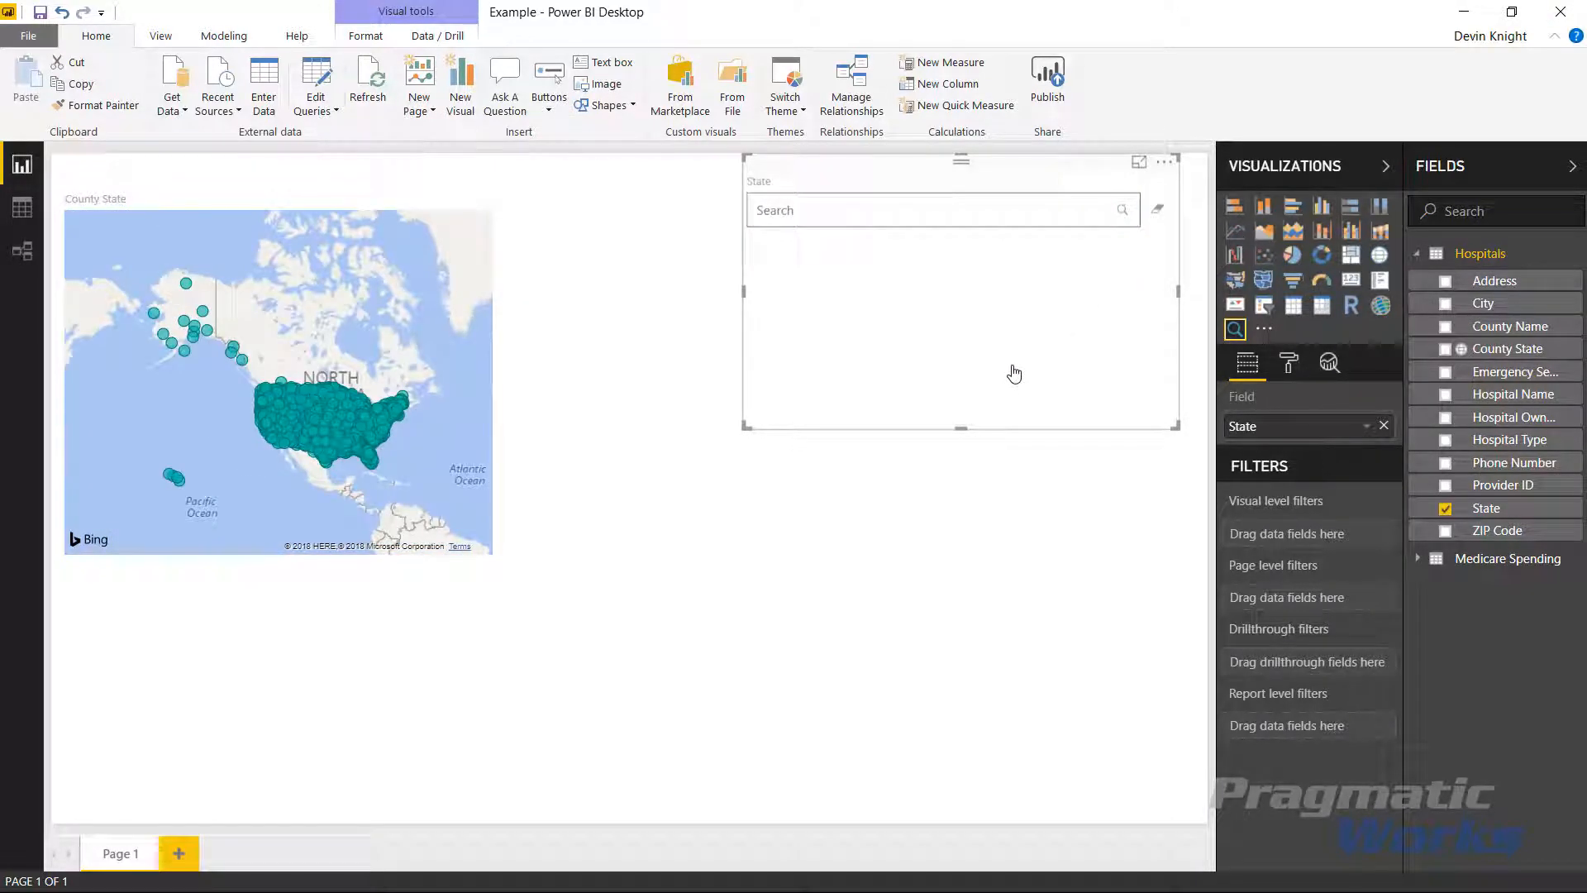
left_click(949, 595)
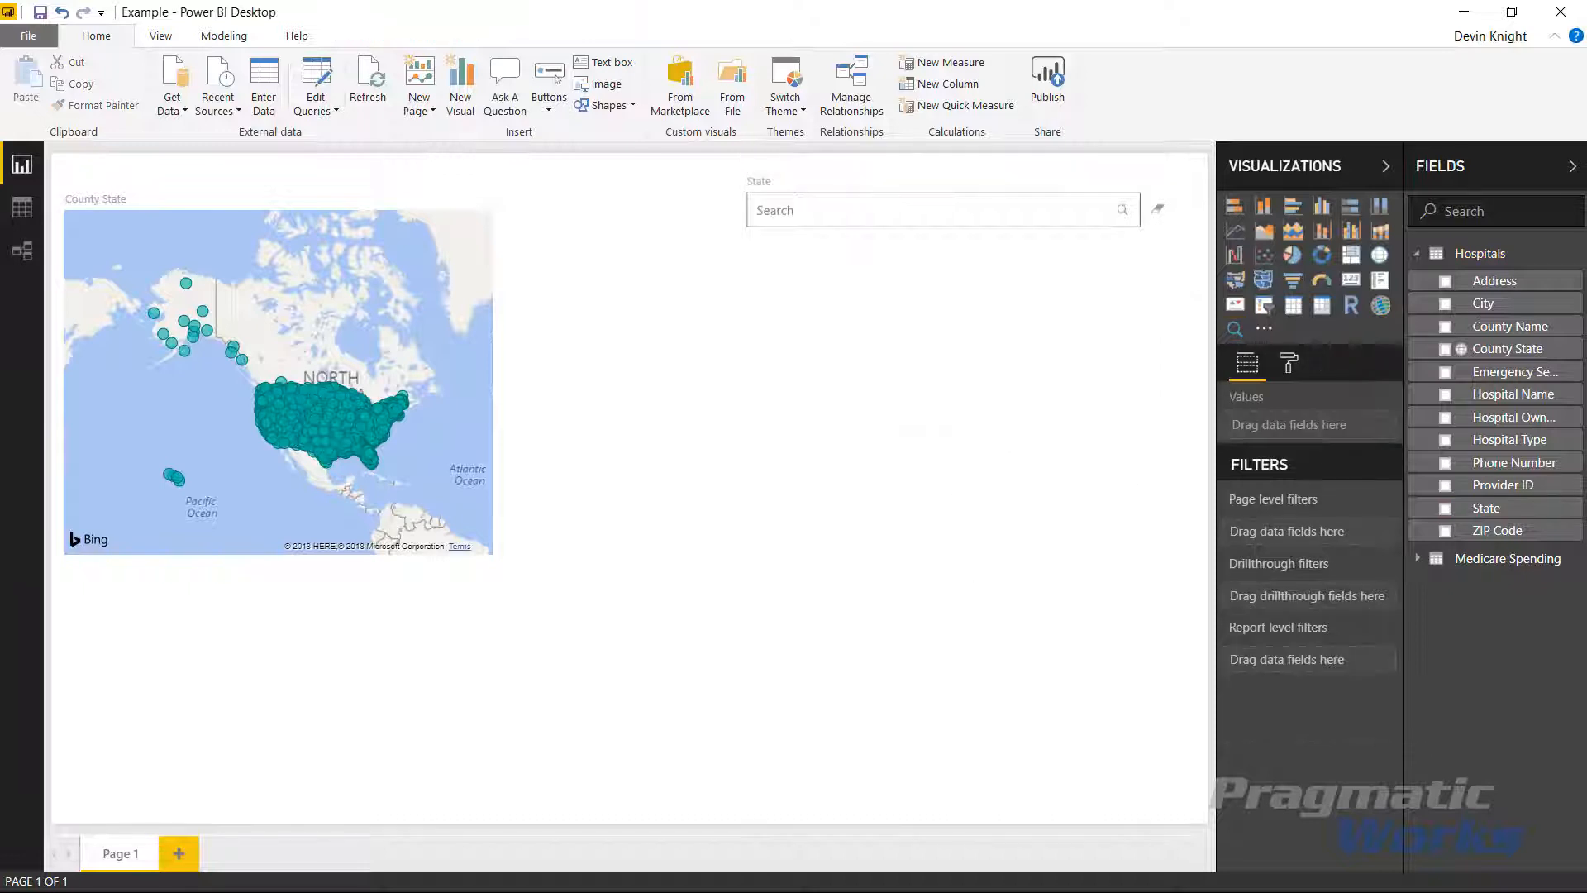
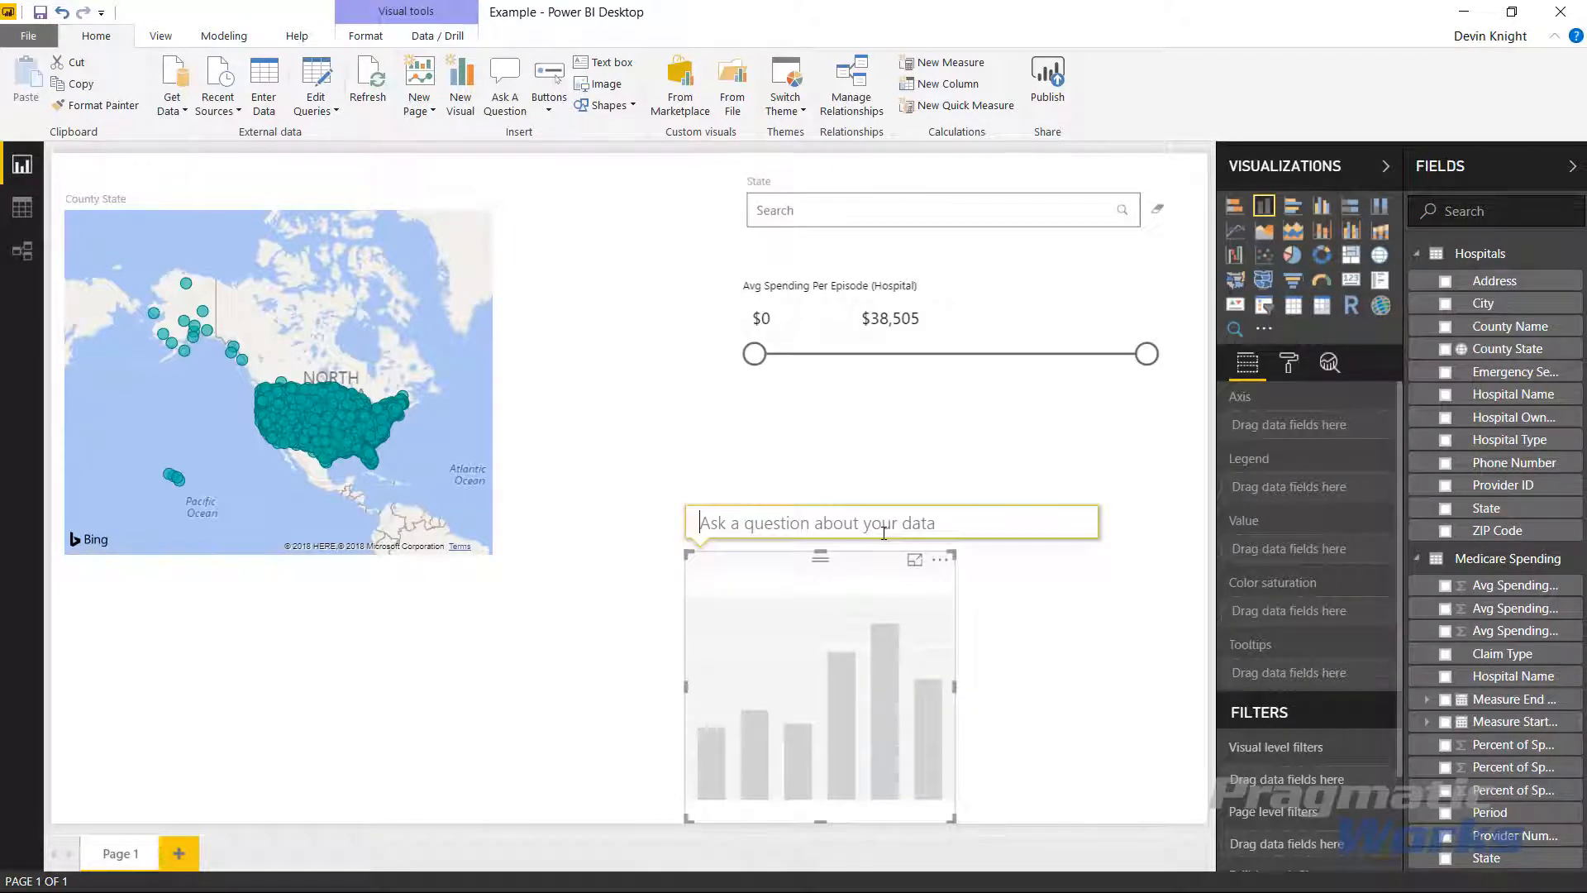
Ask the Q&A visual for "Total hospital" and place the resulting card below the map.
type("Total ")
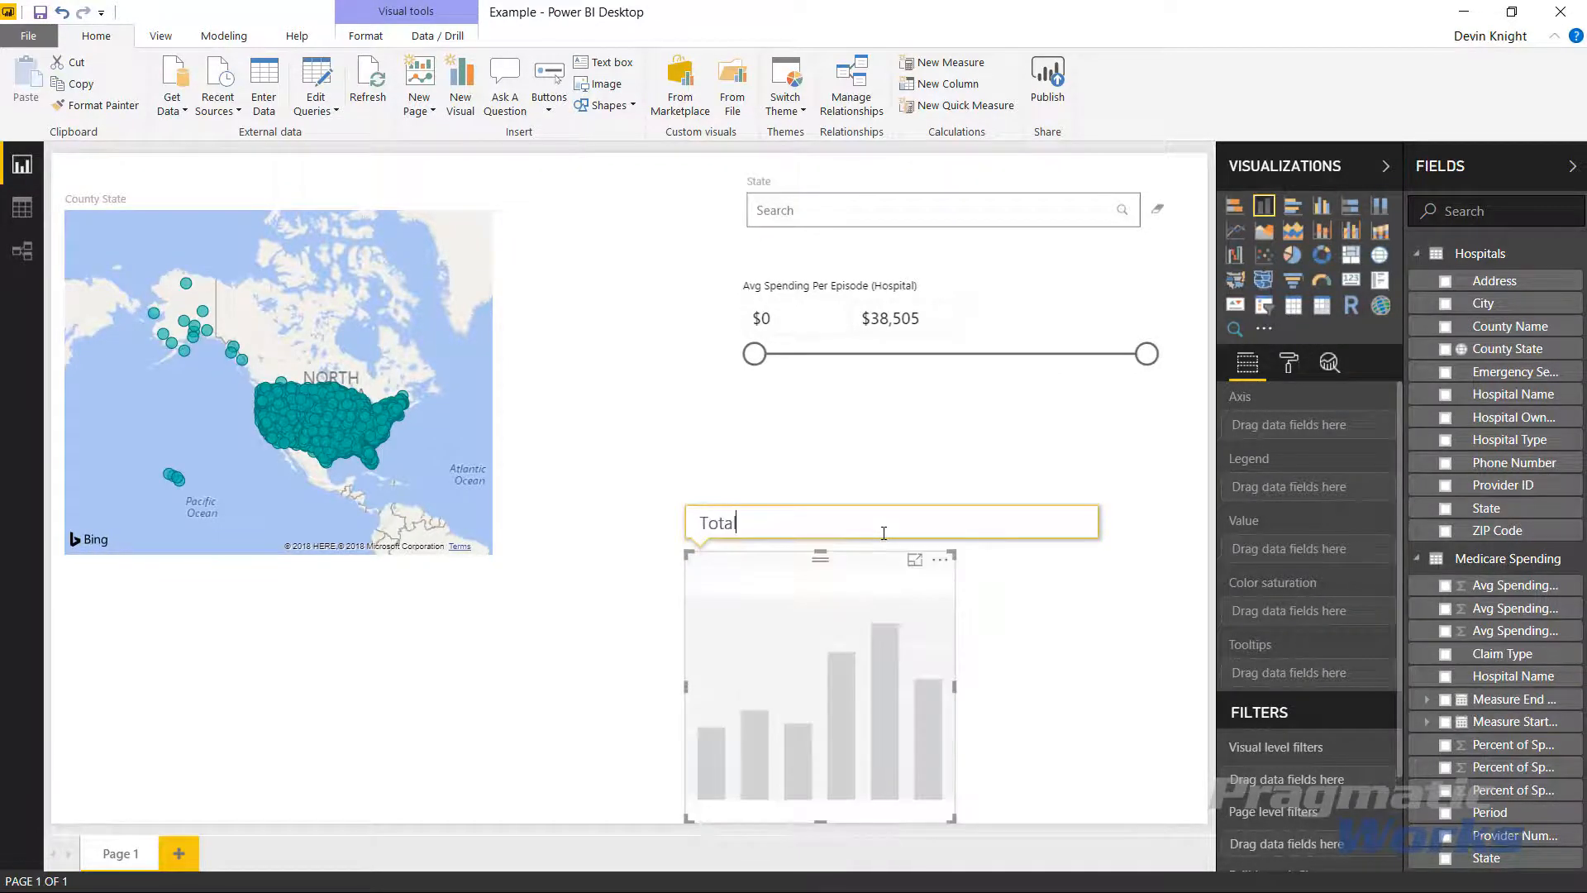
type("Hos")
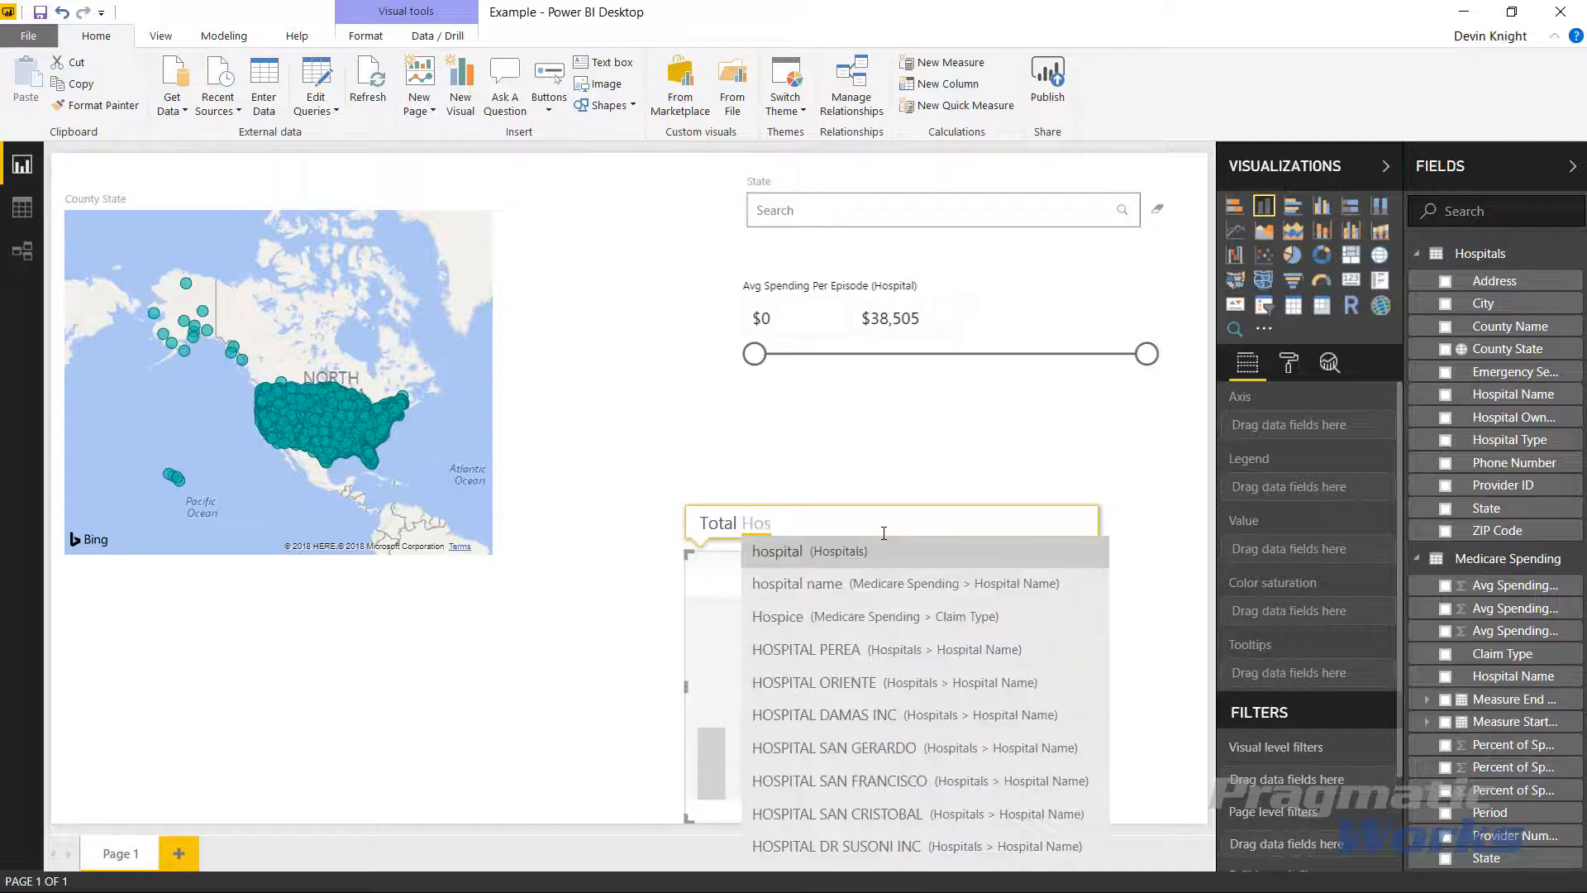
key("Return")
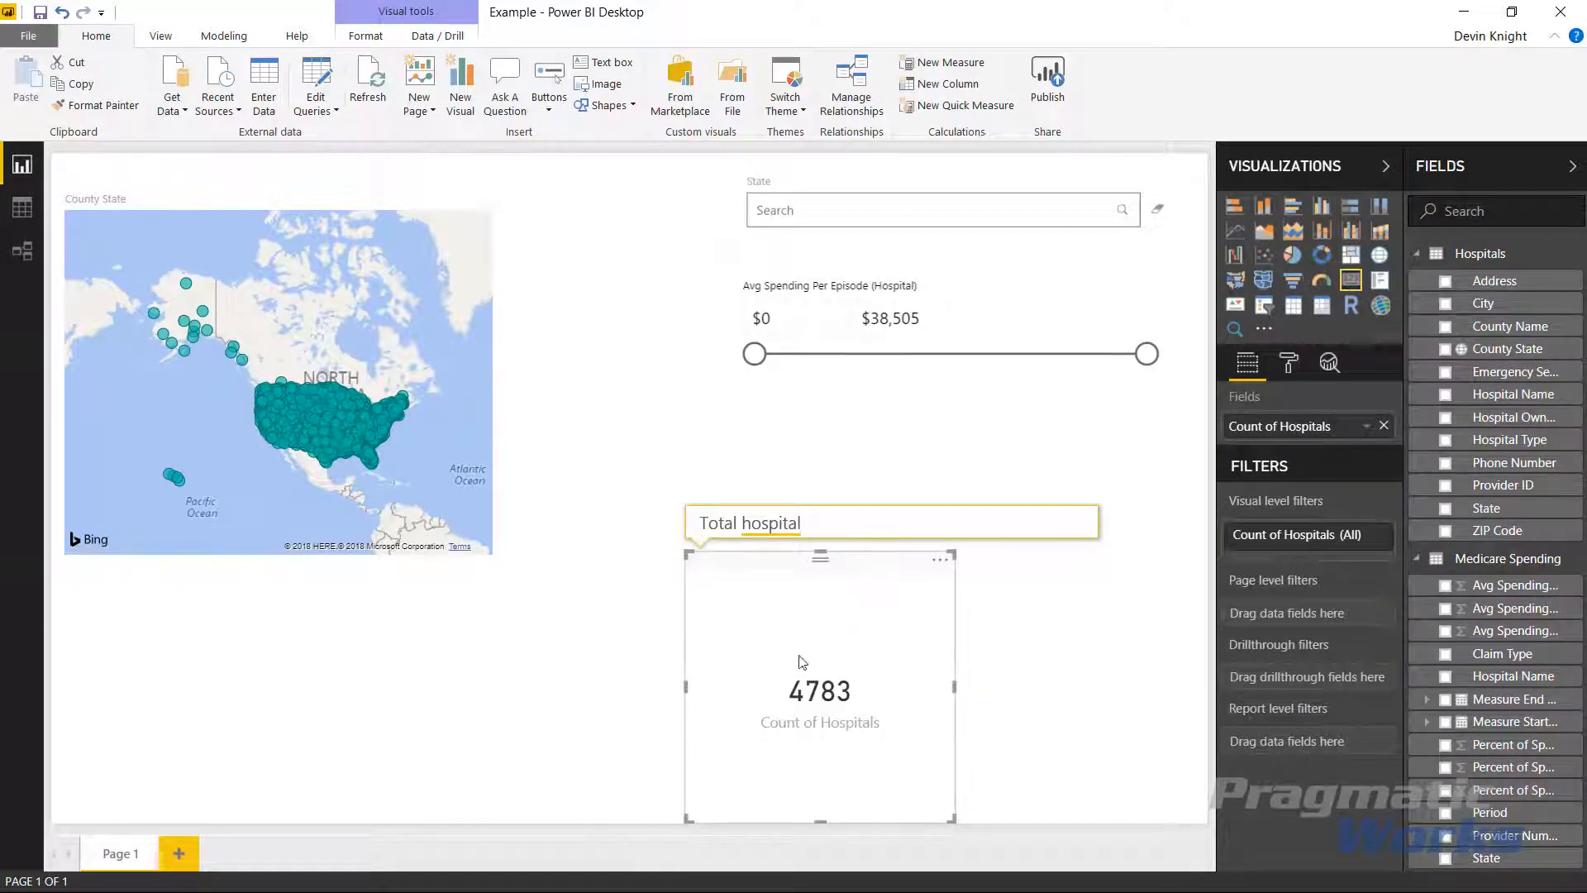
left_click_drag(688, 553, 205, 583)
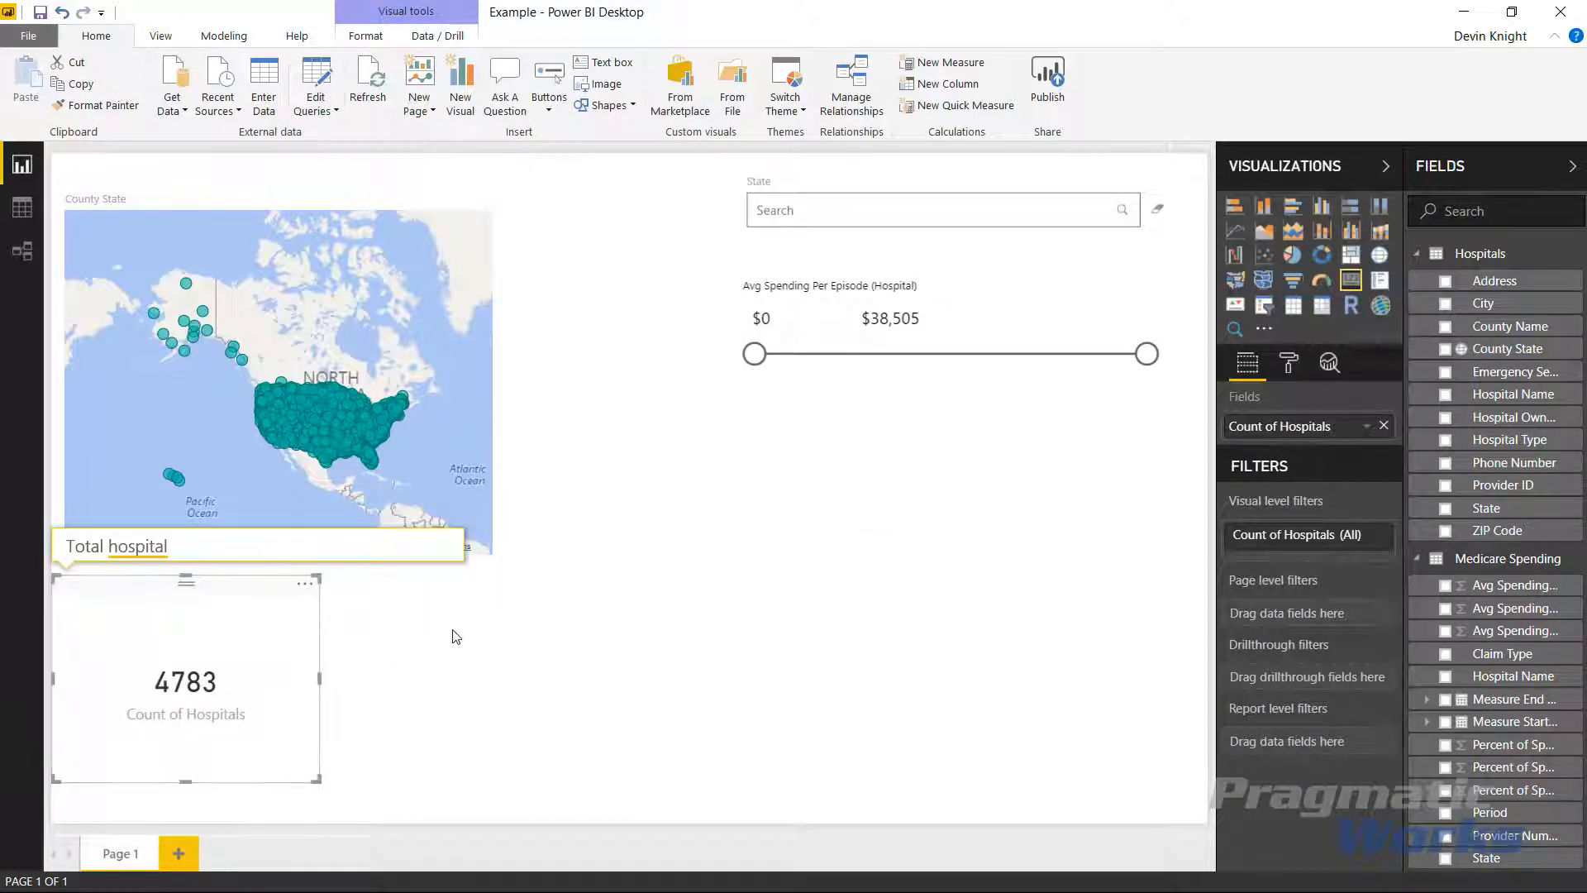
left_click(417, 620)
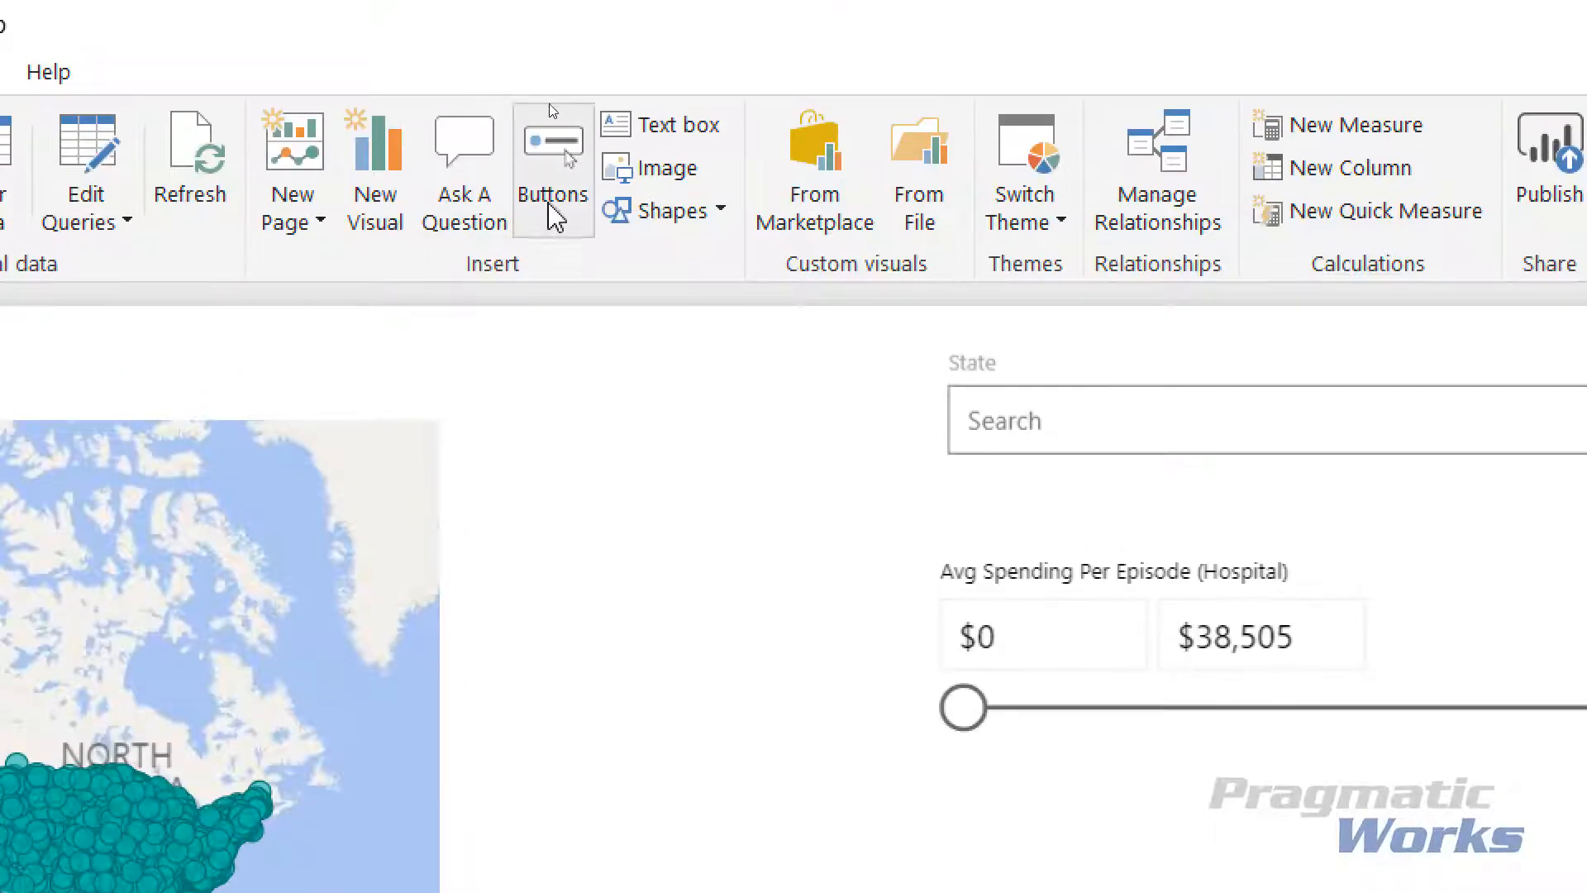
Insert a Q&A button, move it below the spending slicer, and enlarge it to leave room for text beside its icon.
left_click(554, 217)
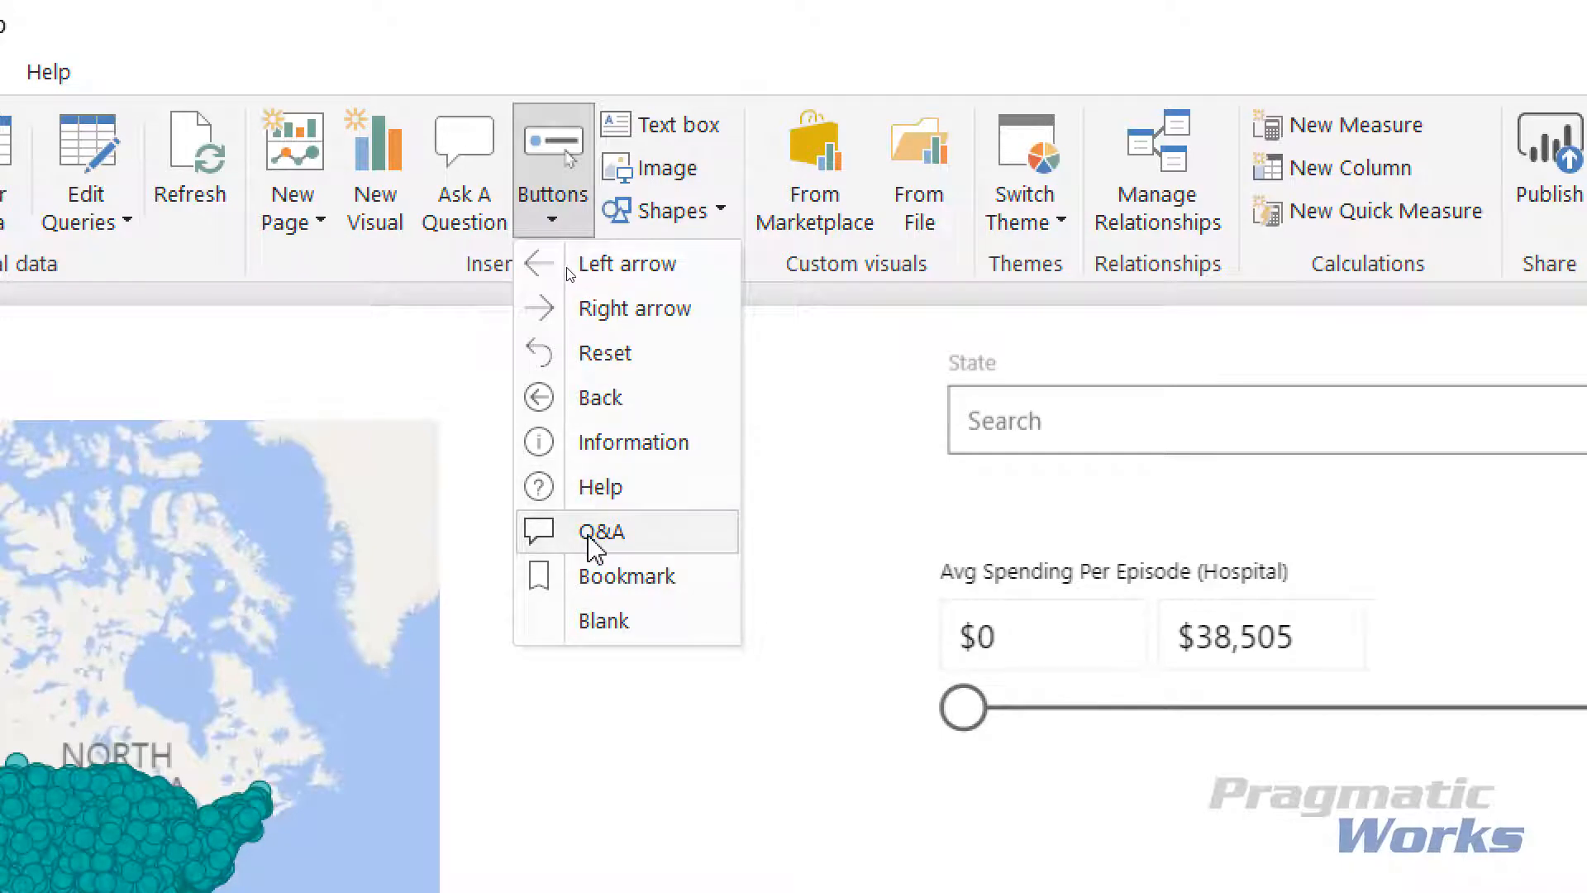
left_click(612, 542)
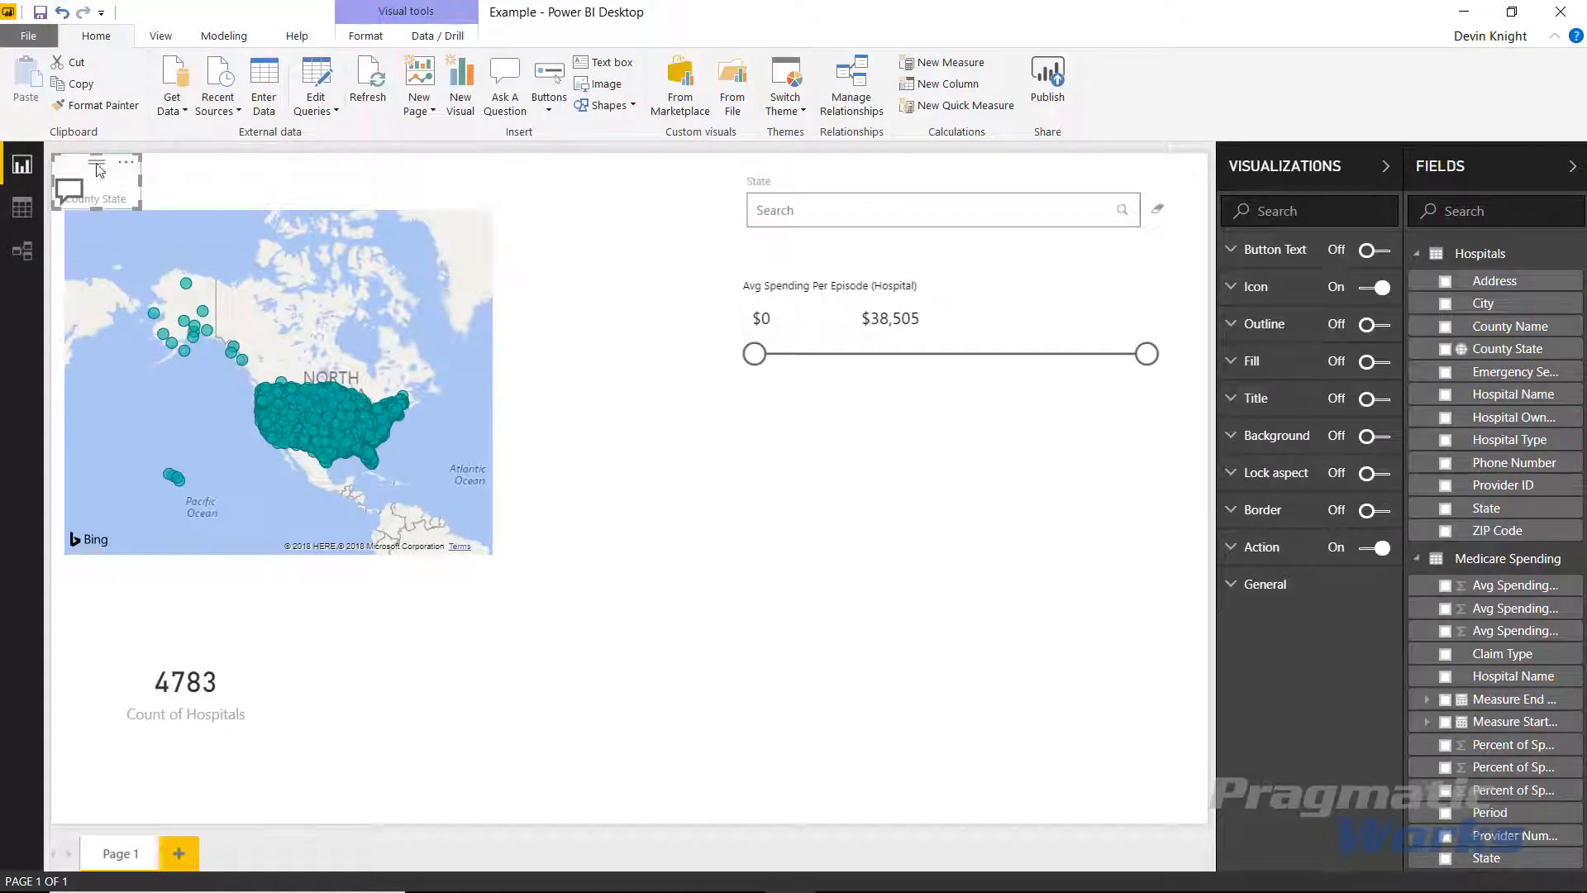
left_click_drag(91, 165, 915, 631)
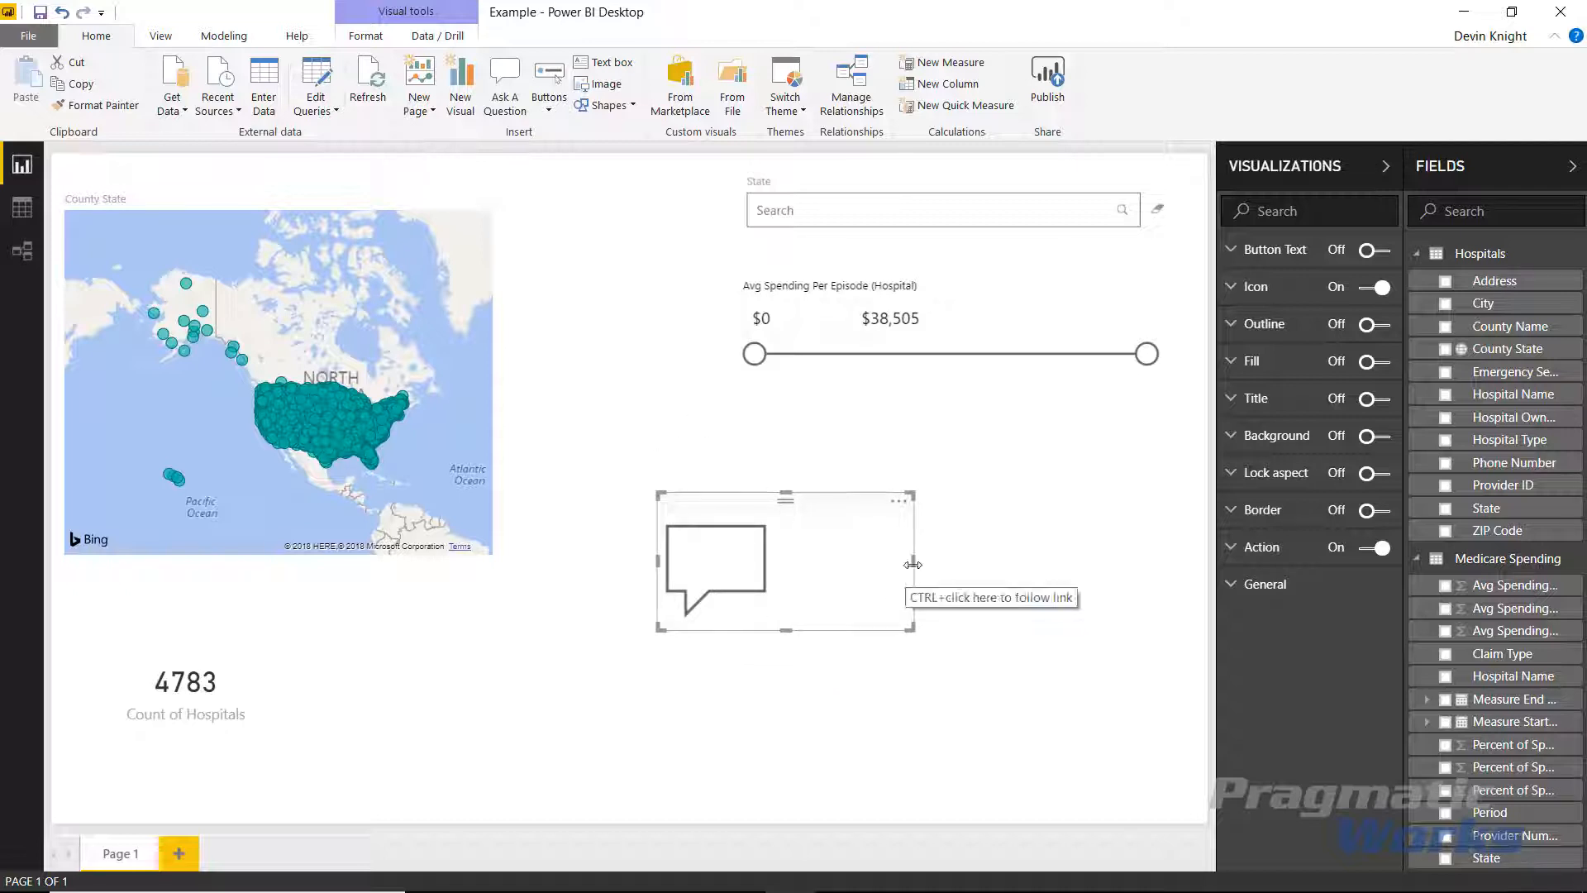
left_click_drag(913, 562, 1052, 560)
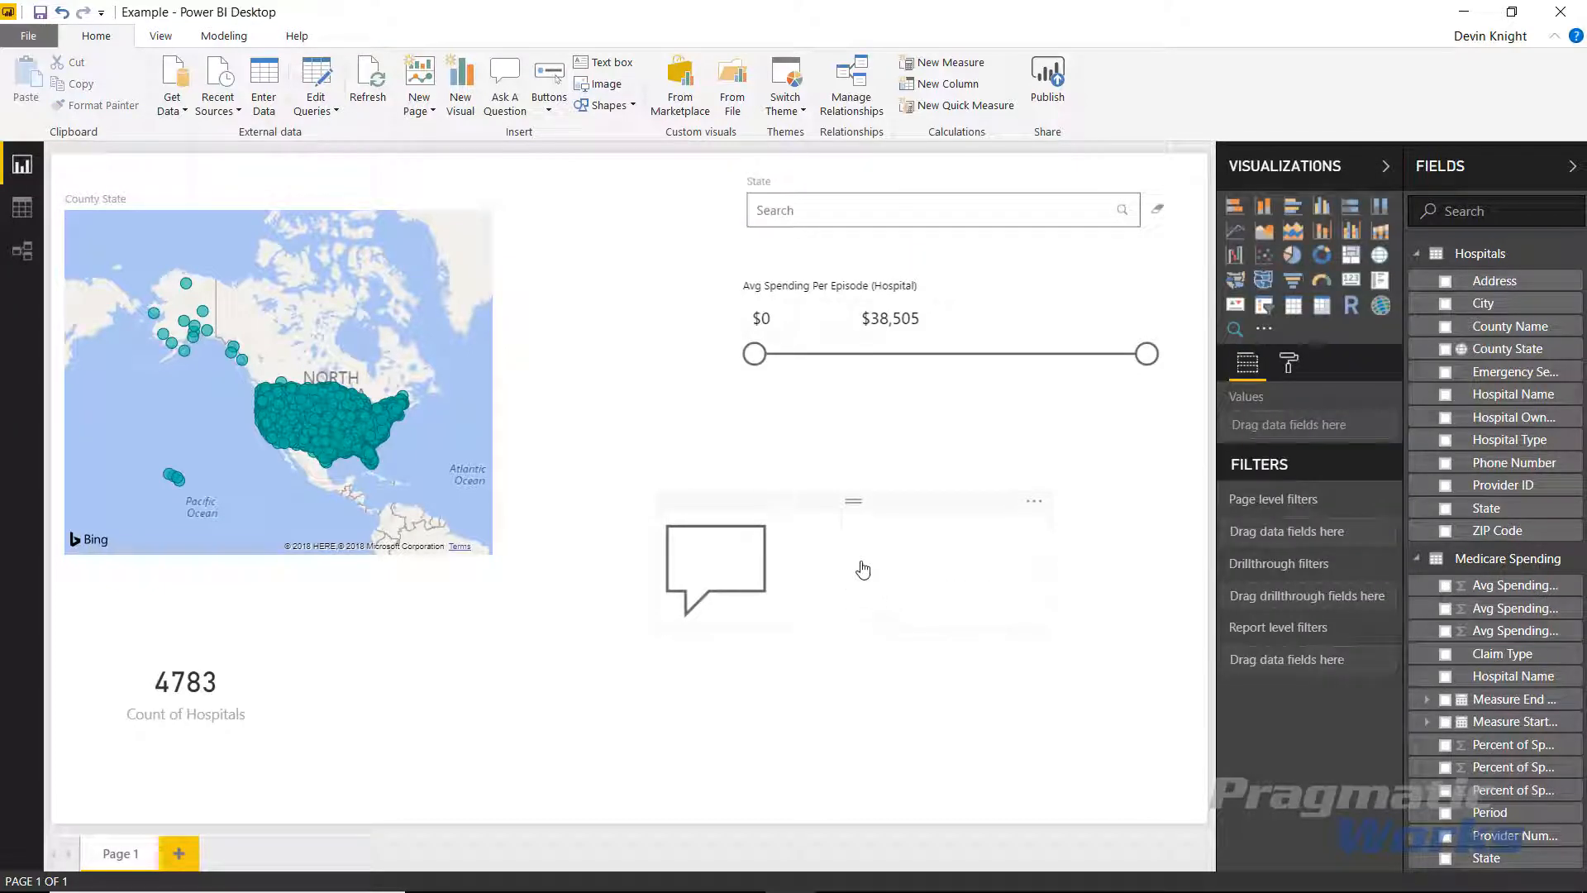
left_click(819, 515)
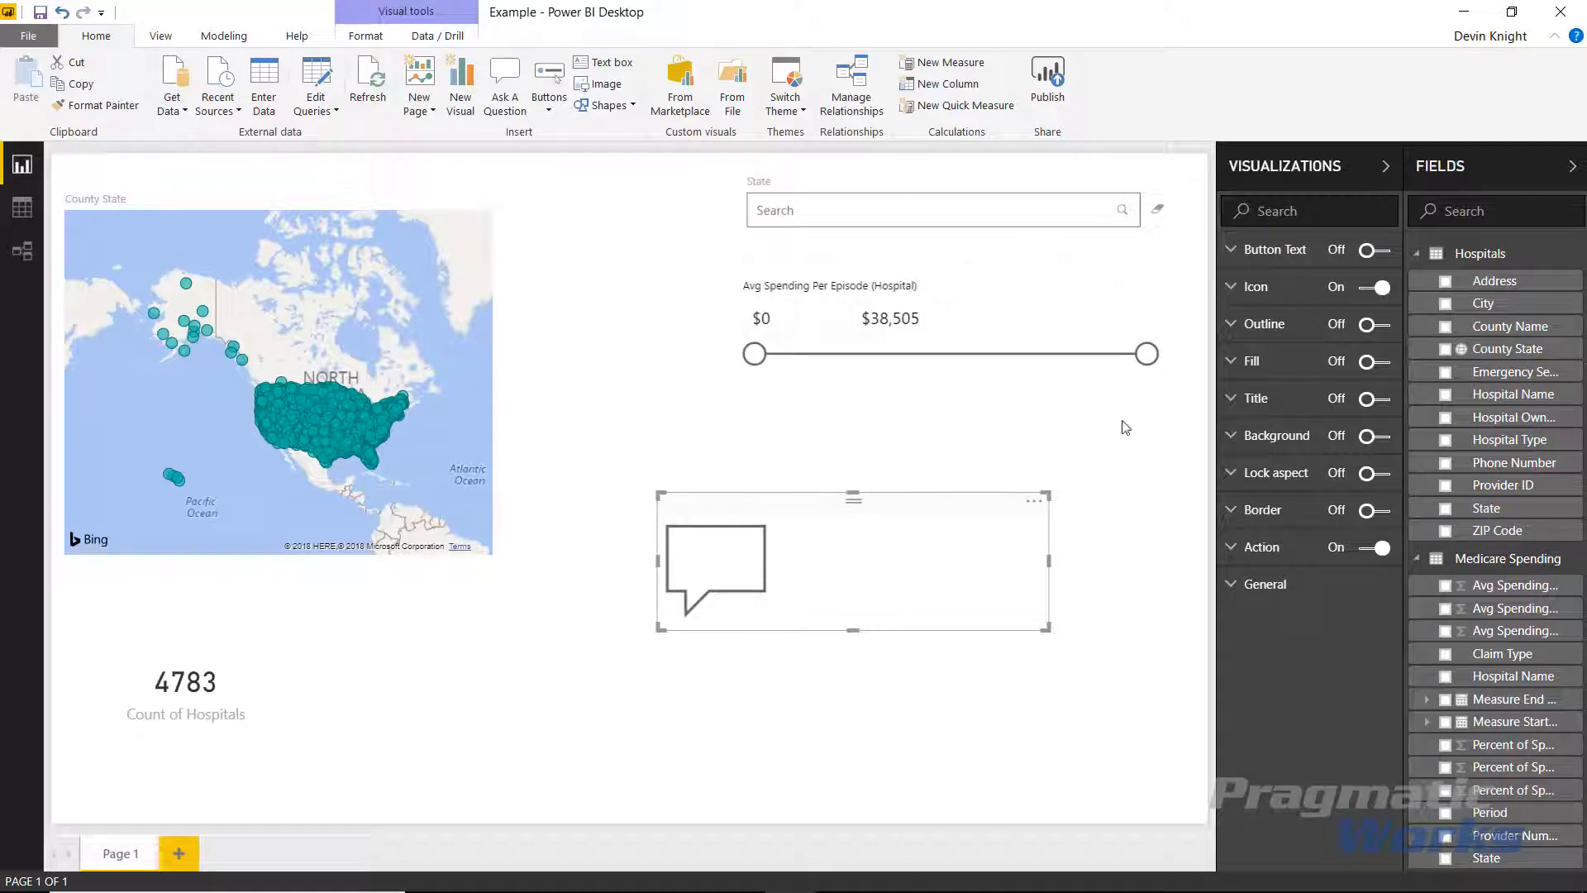
Turn on the Q&A button's text and set it to "Click here for suggest questions".
left_click(1372, 253)
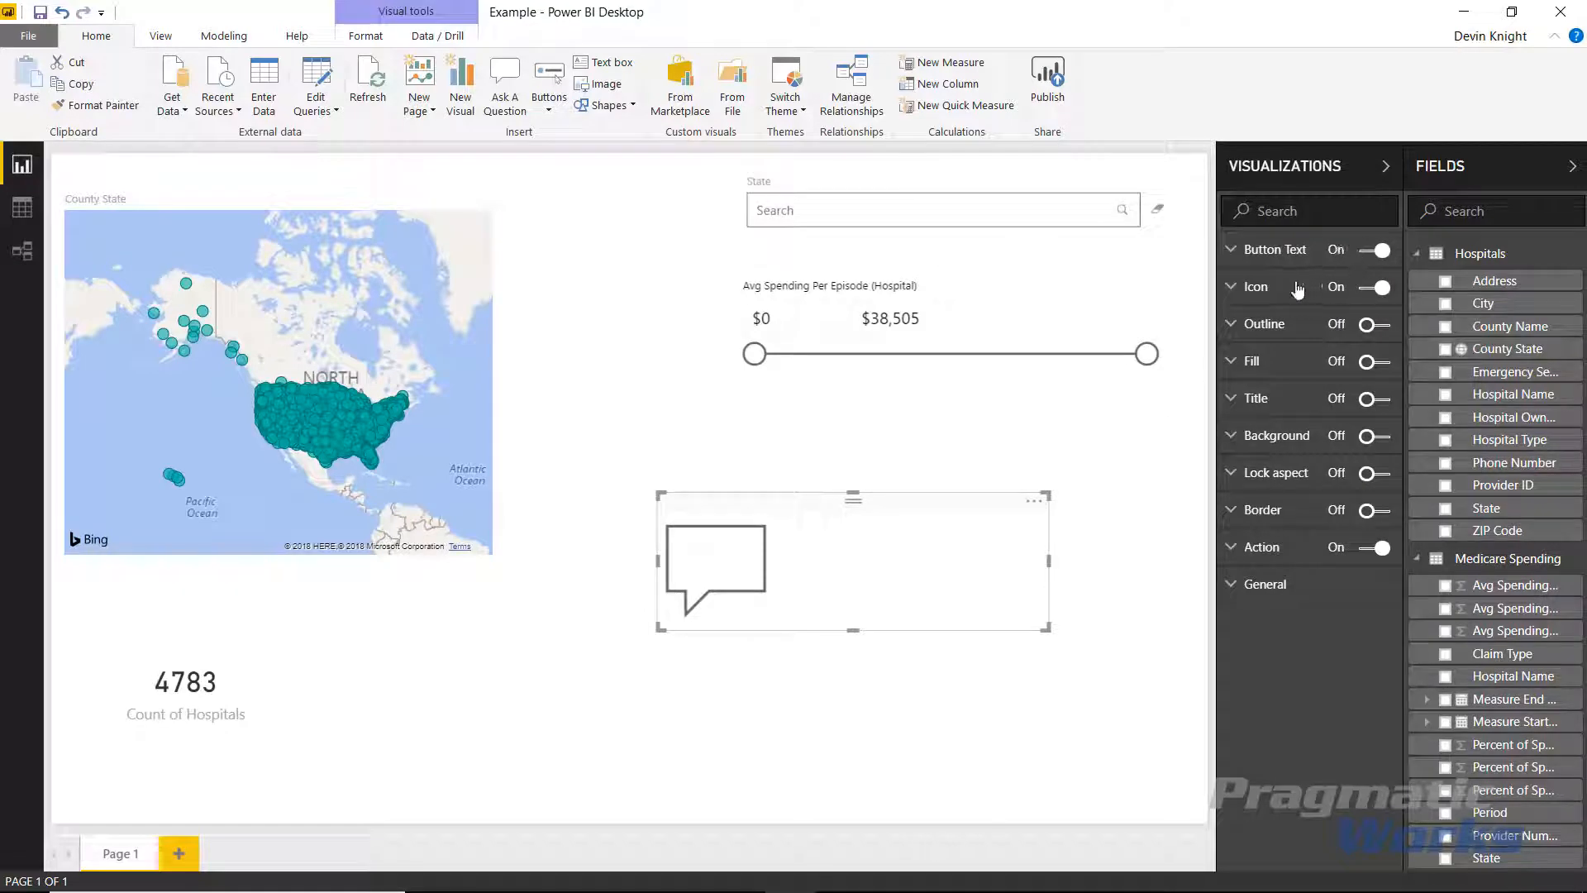
left_click(1234, 251)
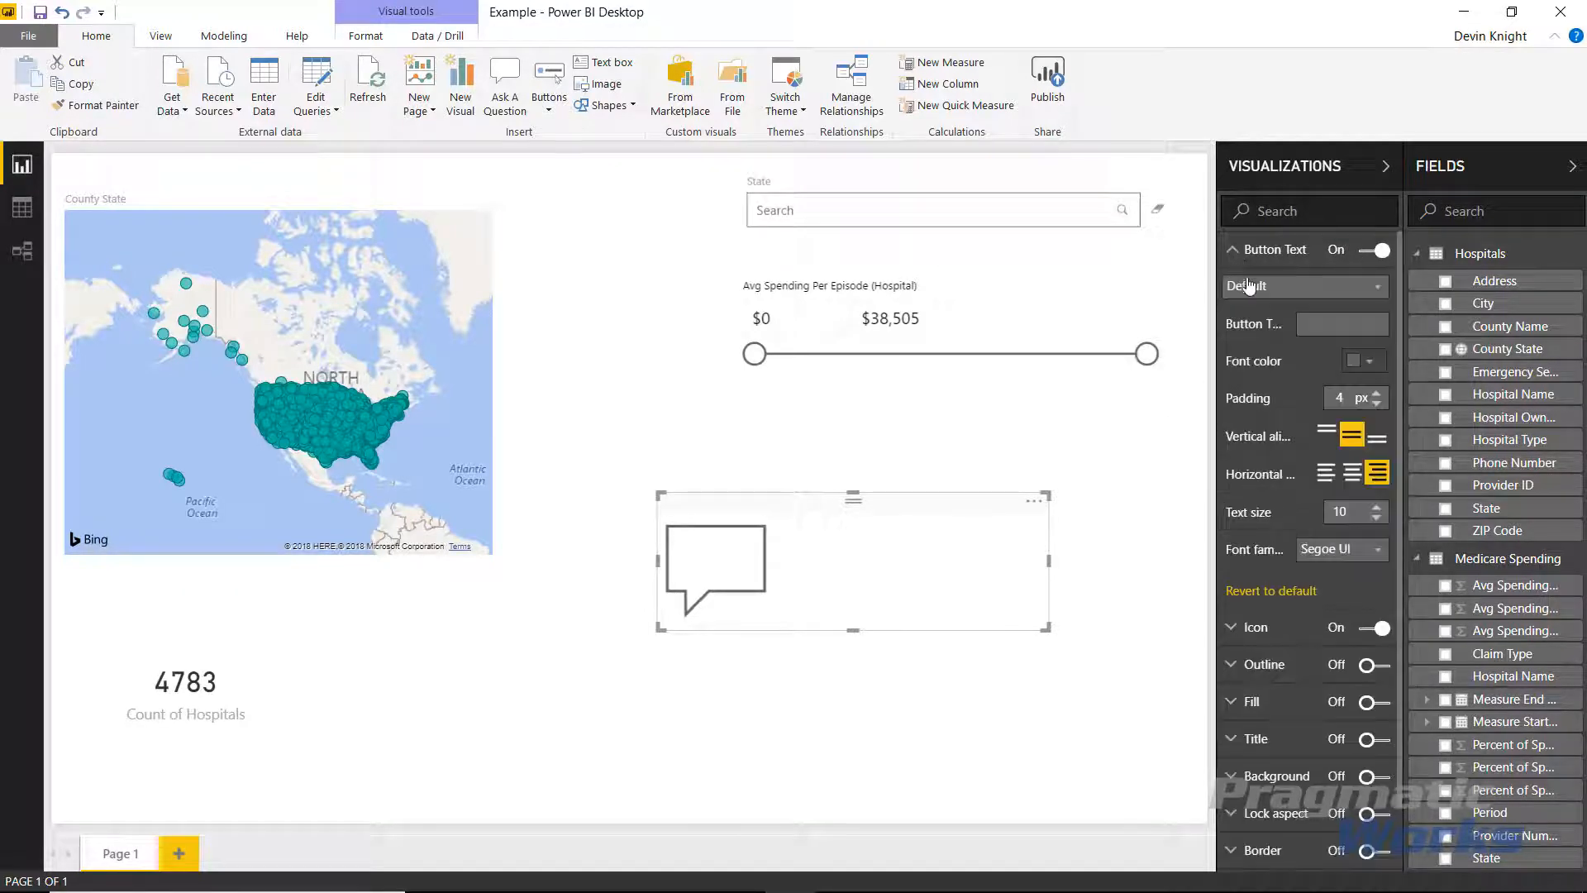
left_click(1325, 325)
type("Click here for suggest questions")
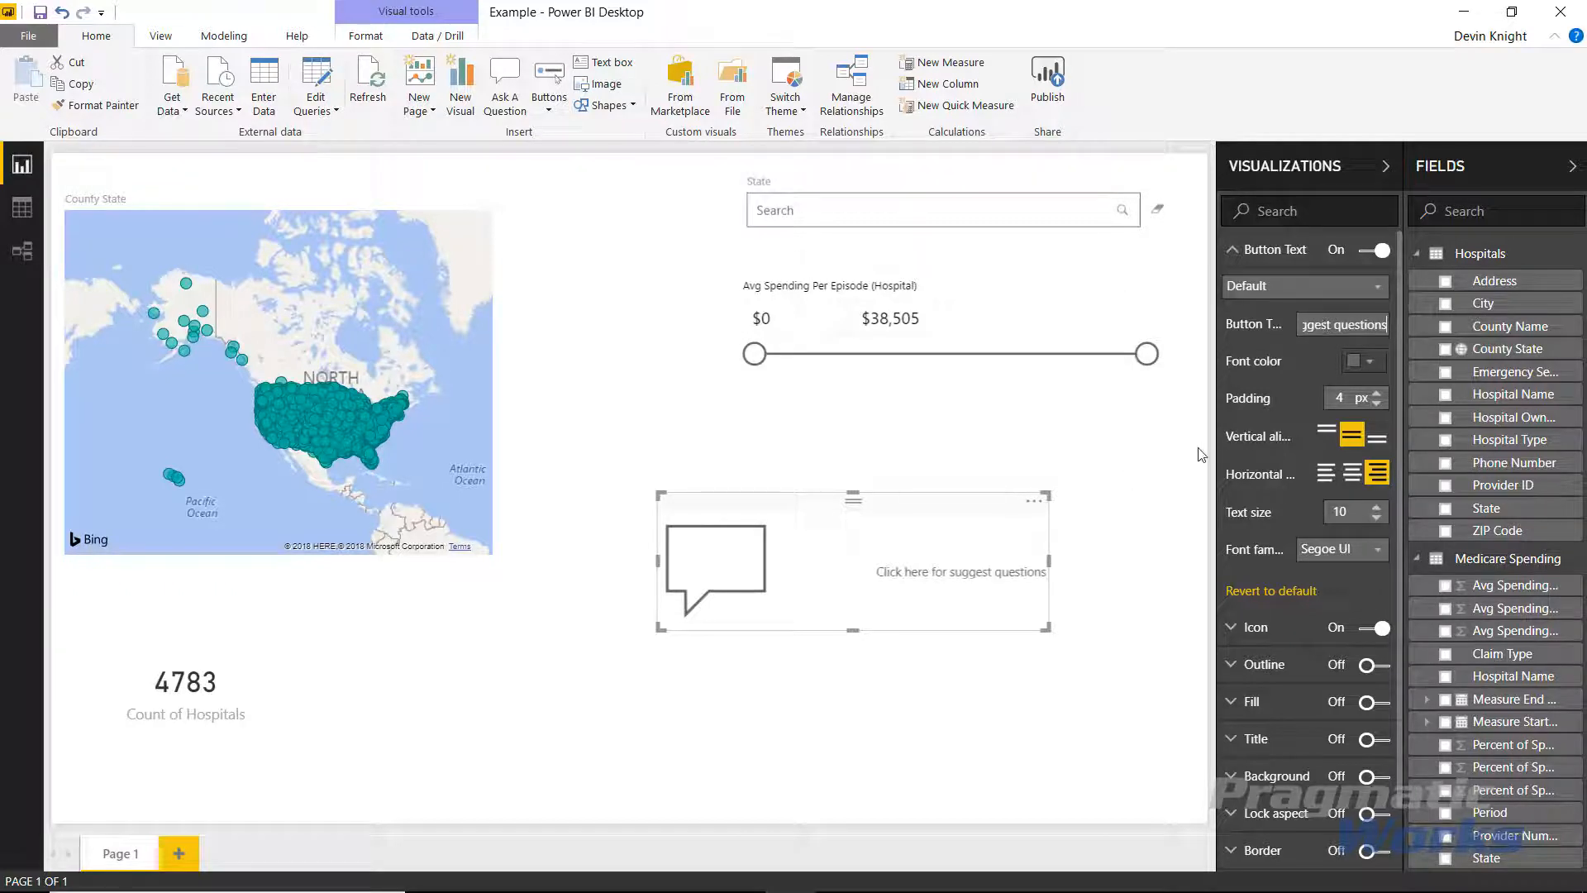
Format the button text as Arial Black at size 13 and slightly enlarge the button.
left_click(1377, 507)
left_click(1377, 507)
left_click(1377, 508)
left_click(1377, 507)
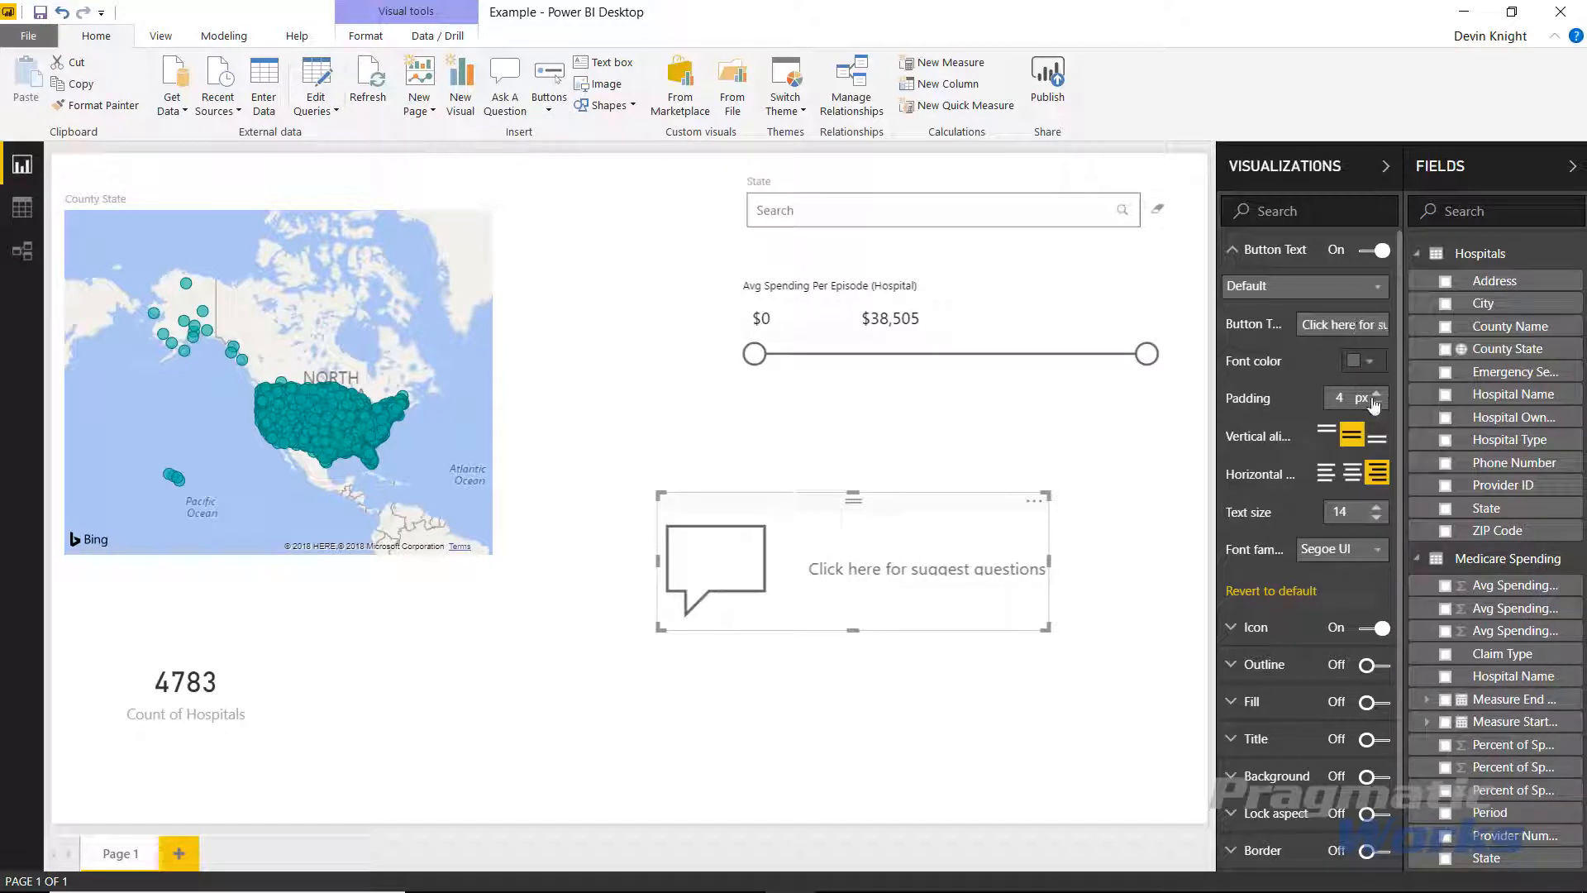
left_click(1371, 561)
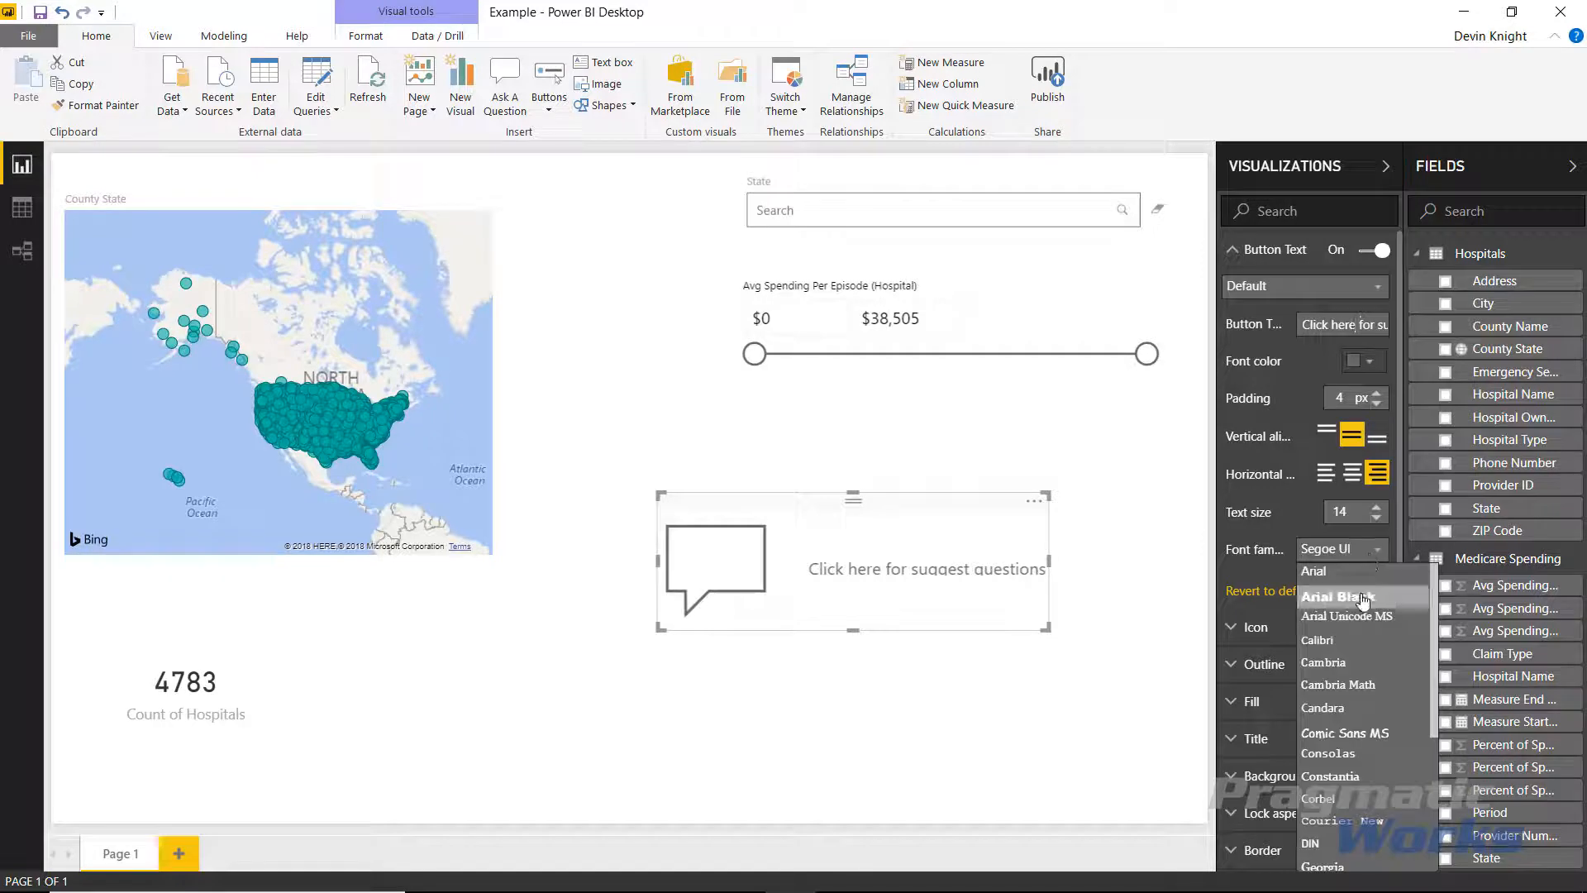
left_click(1331, 597)
mouse_move(1046, 631)
left_mouse_down()
mouse_move(1130, 652)
mouse_move(1060, 638)
left_mouse_up()
left_click(1376, 517)
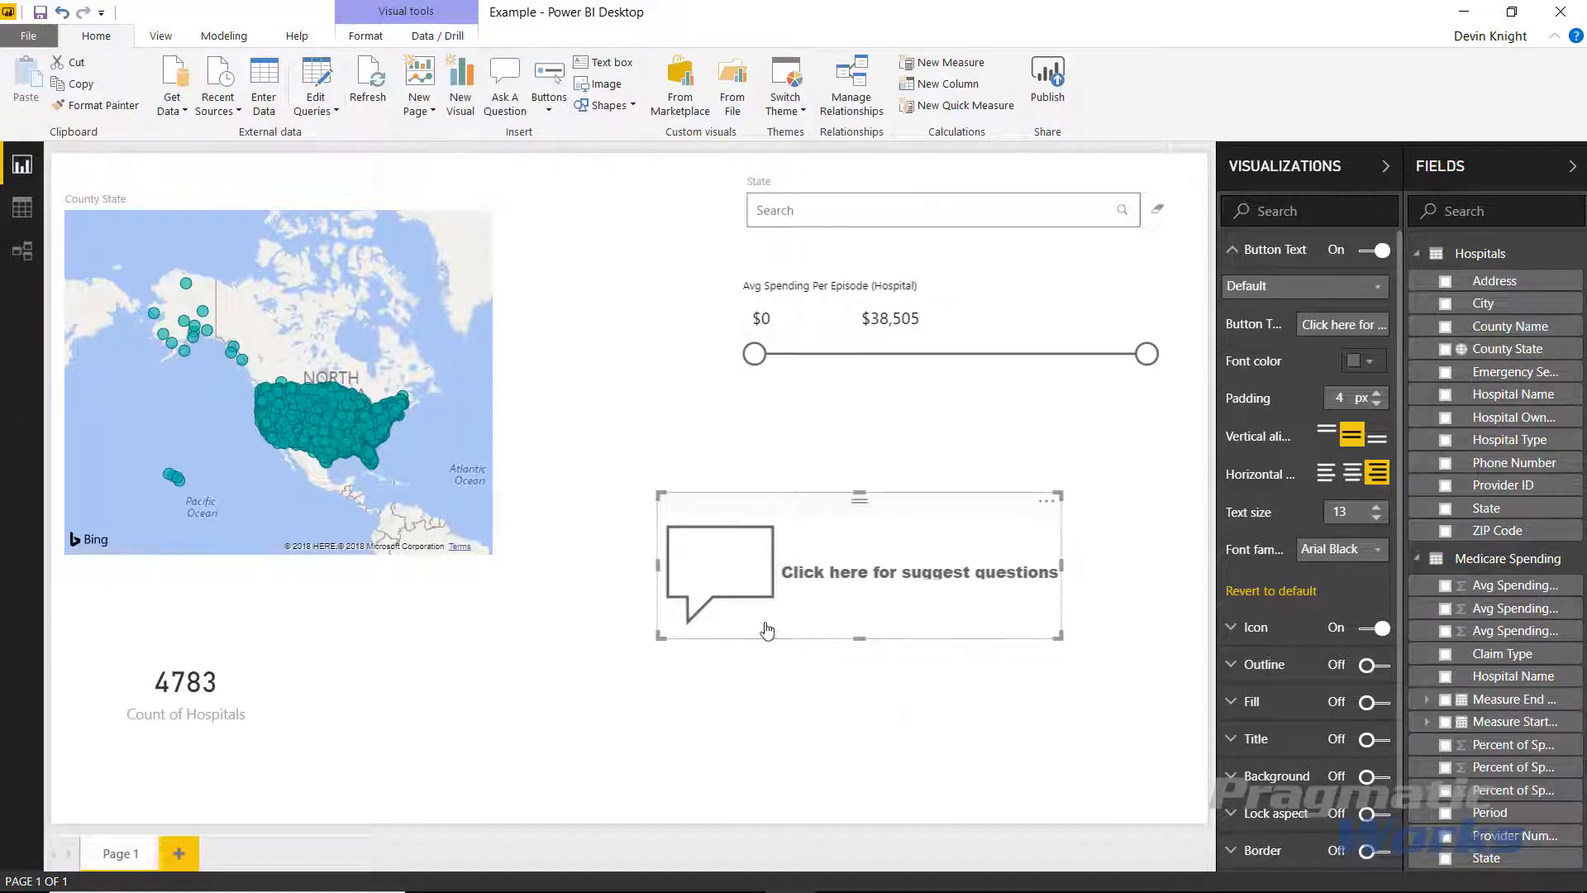
Follow the Q&A button's link and add "total hospital" as a suggested question.
left_click(748, 565, "ctrl")
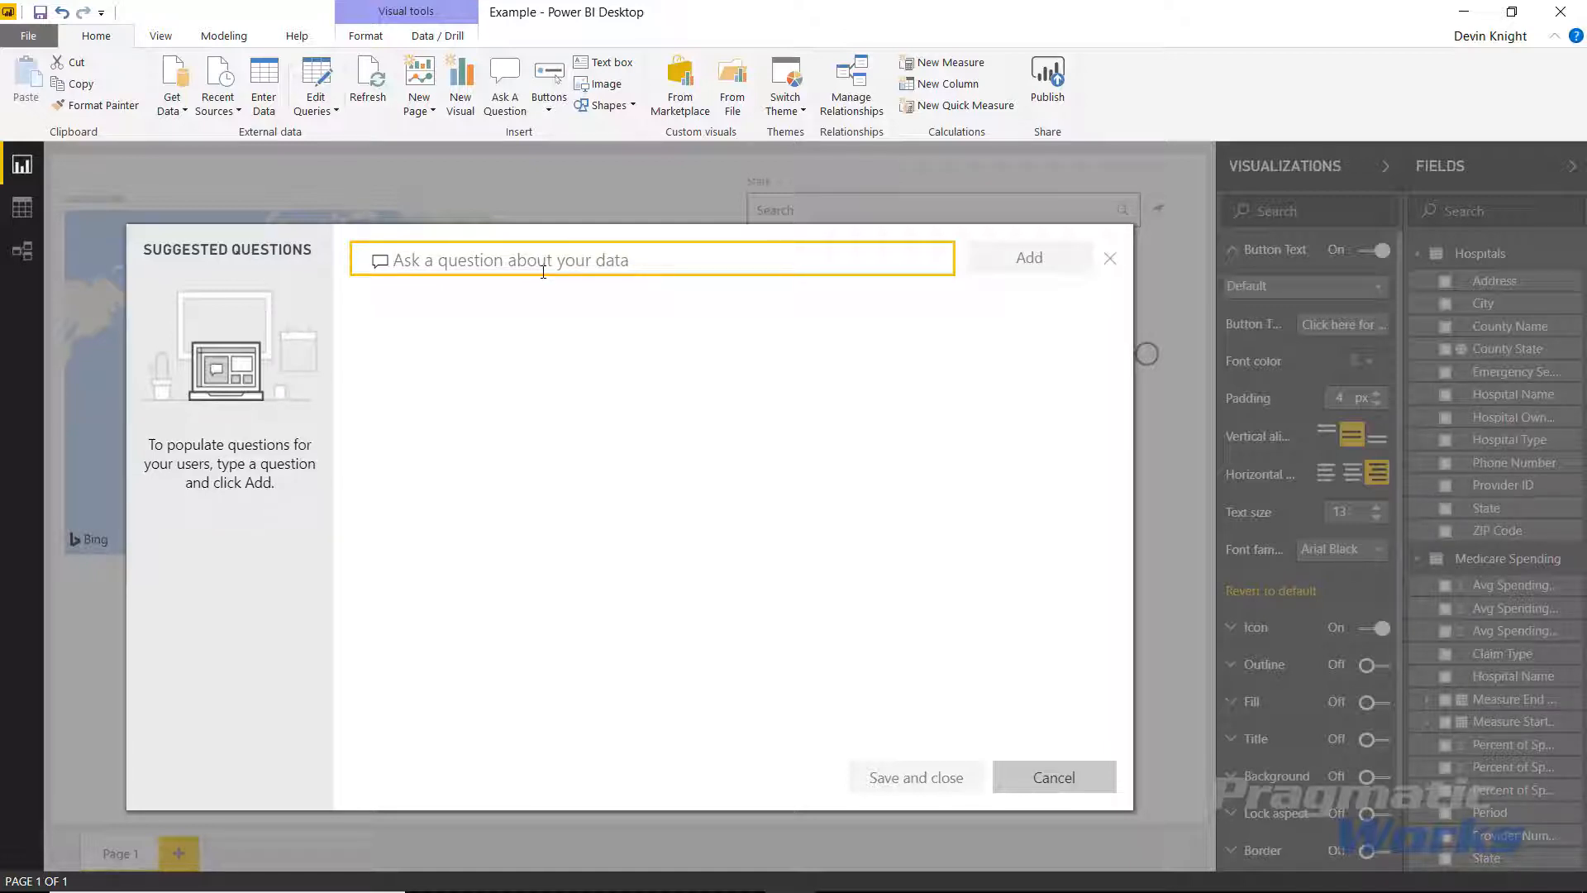
type("total ho")
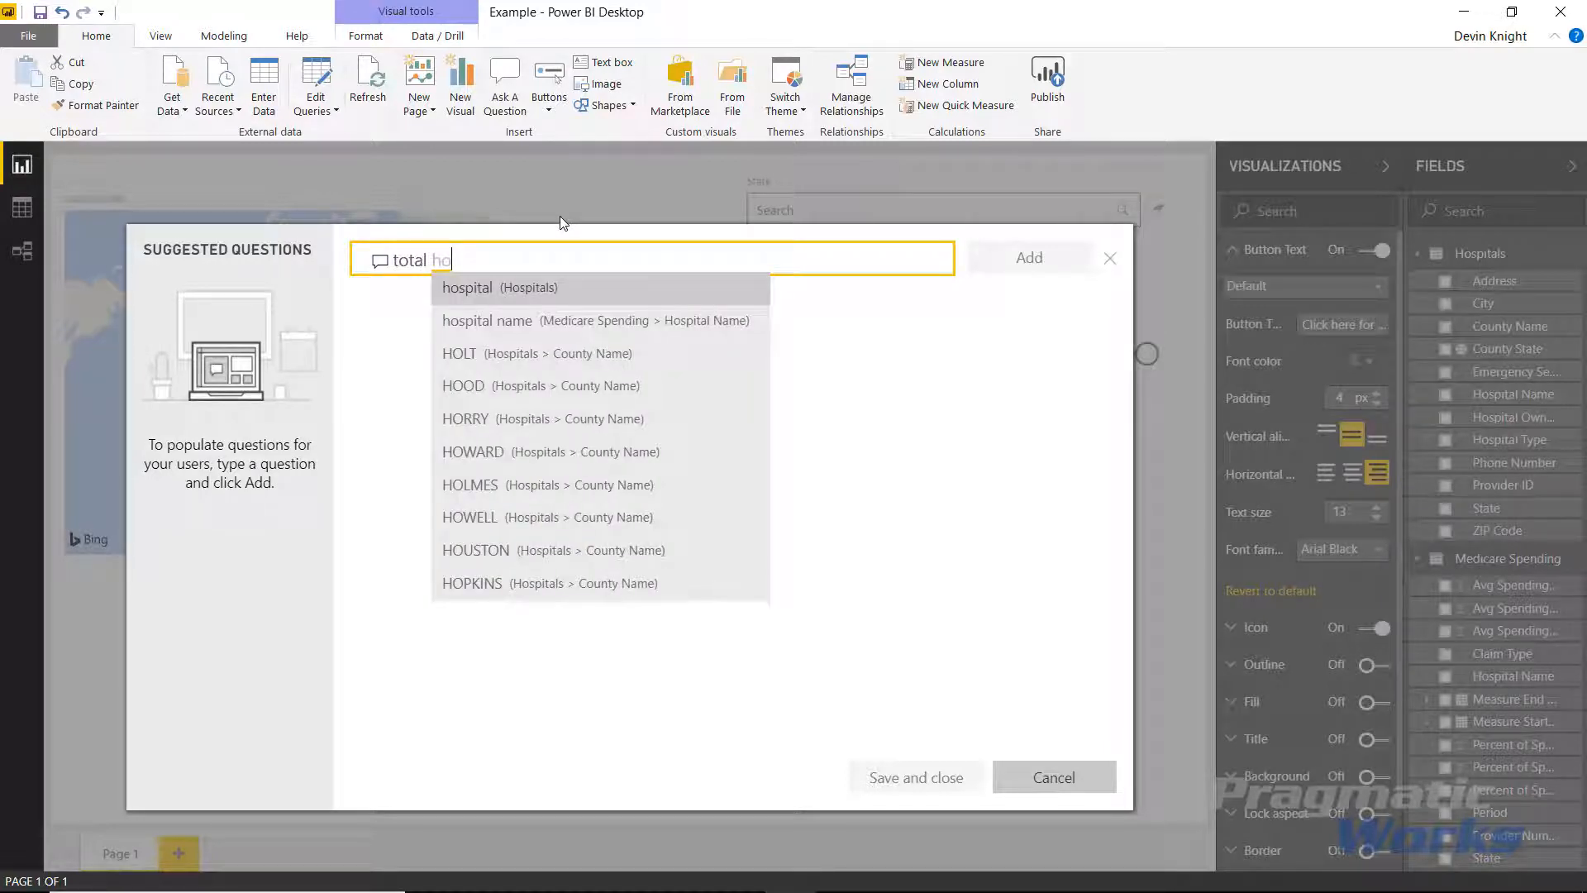
key("Return")
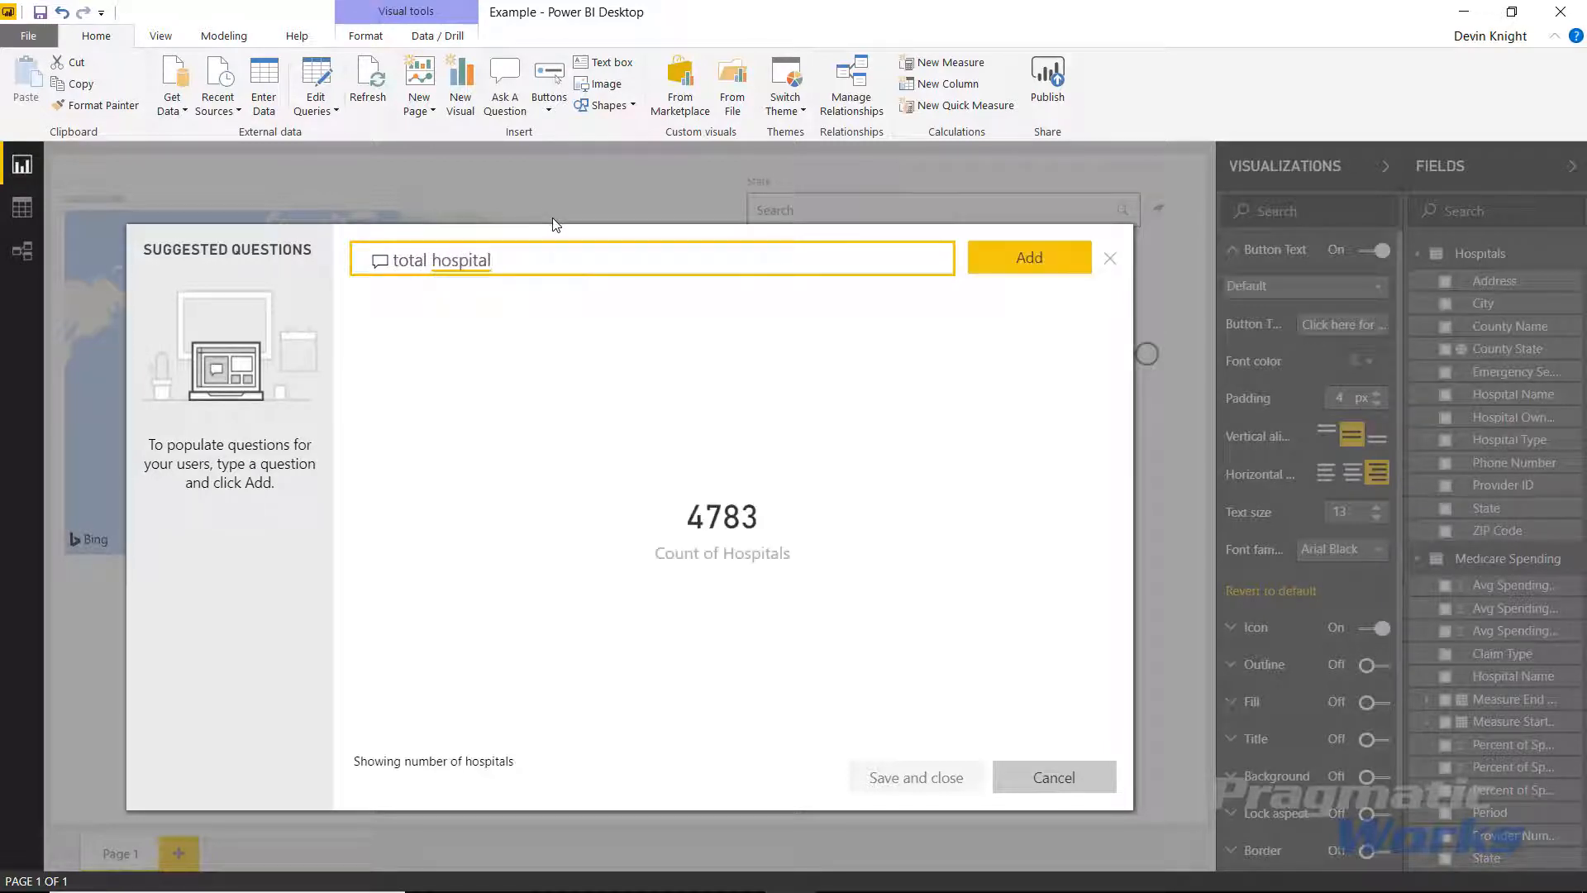
left_click(1002, 273)
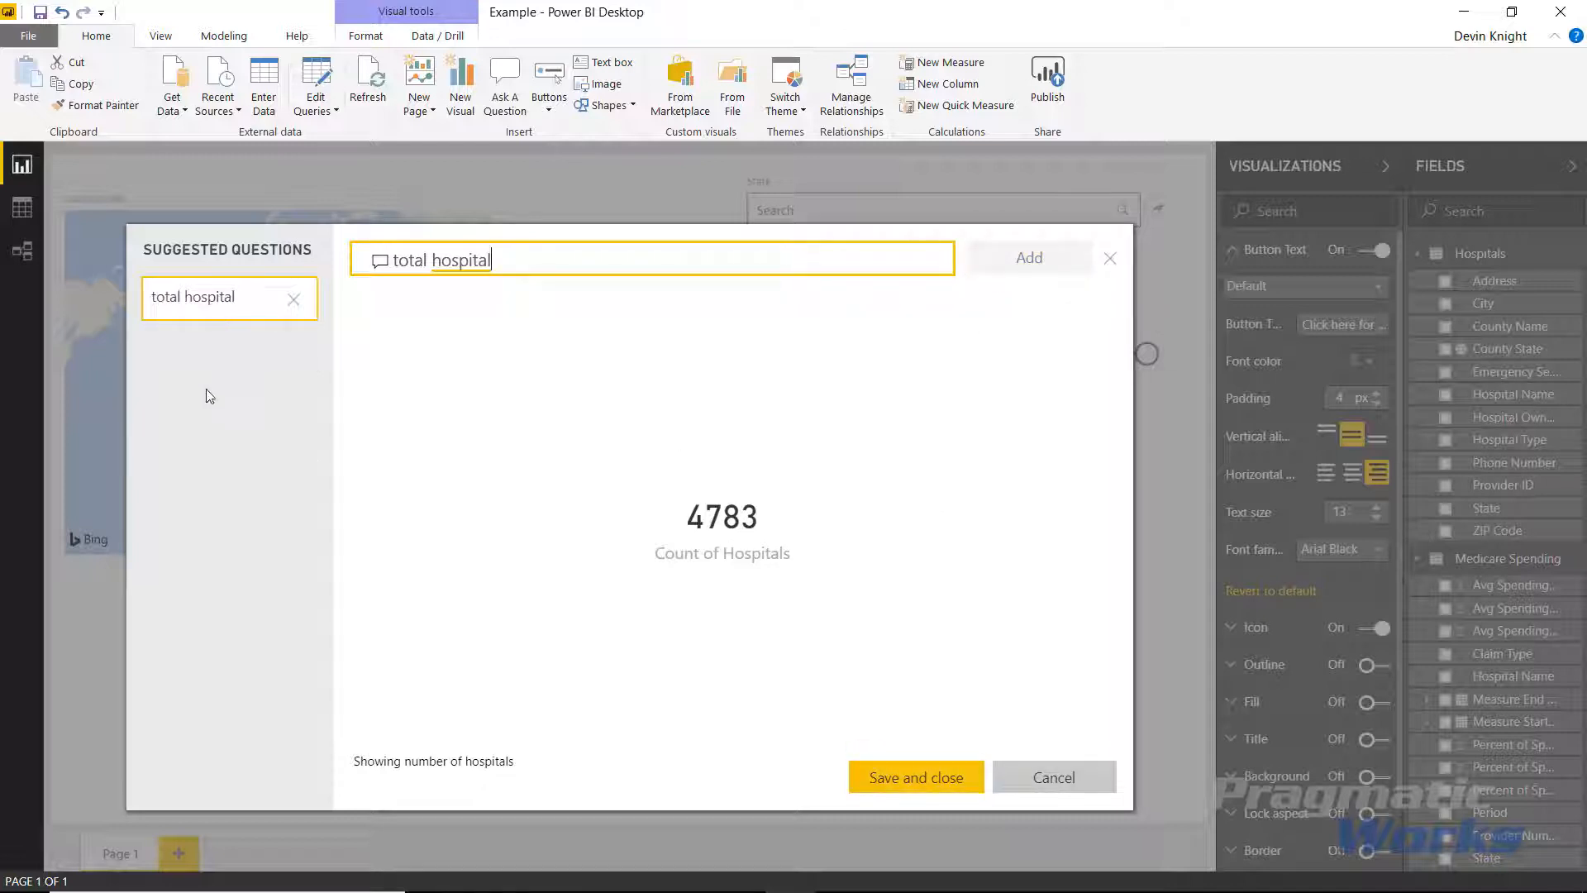
Add "Spending by state sort by spending" as another suggested question.
left_click_drag(506, 260, 363, 266)
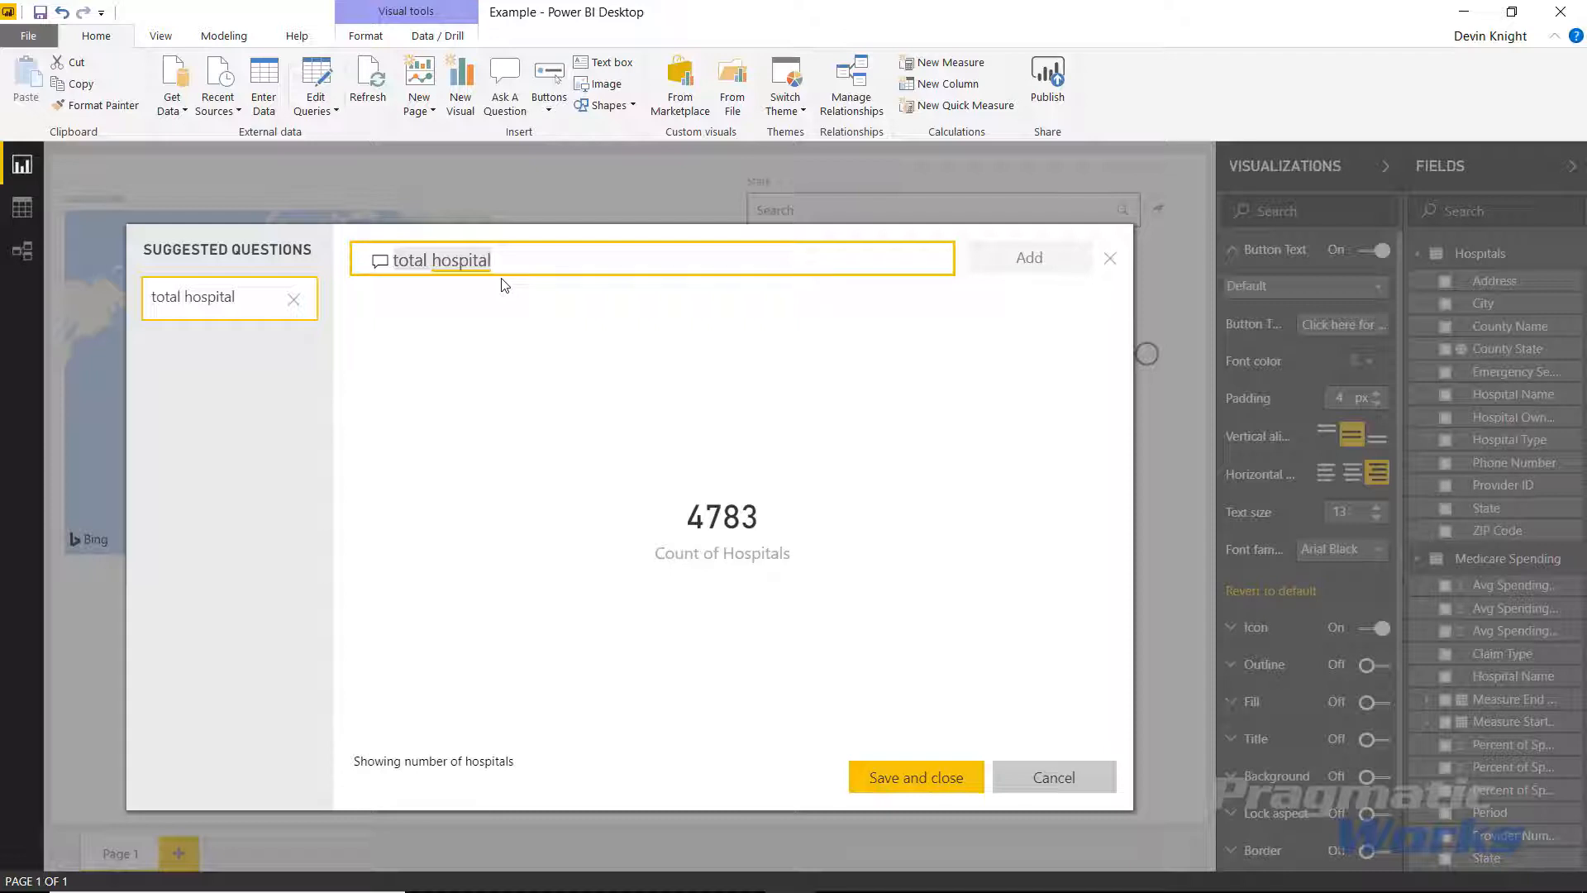
key("BackSpace")
type("Spending by state")
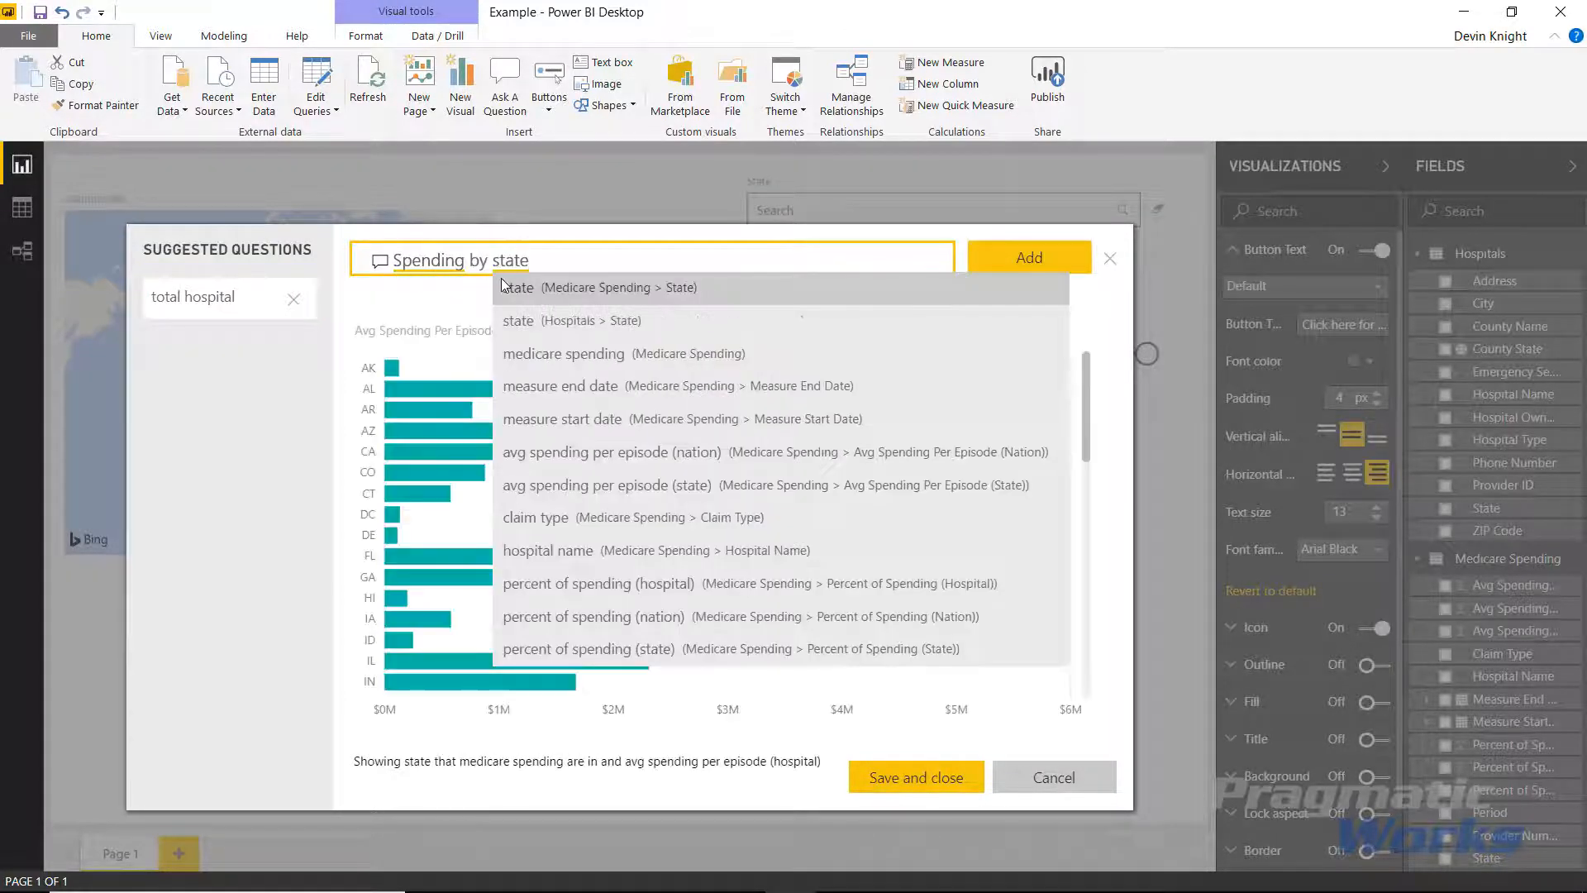
type(" sort")
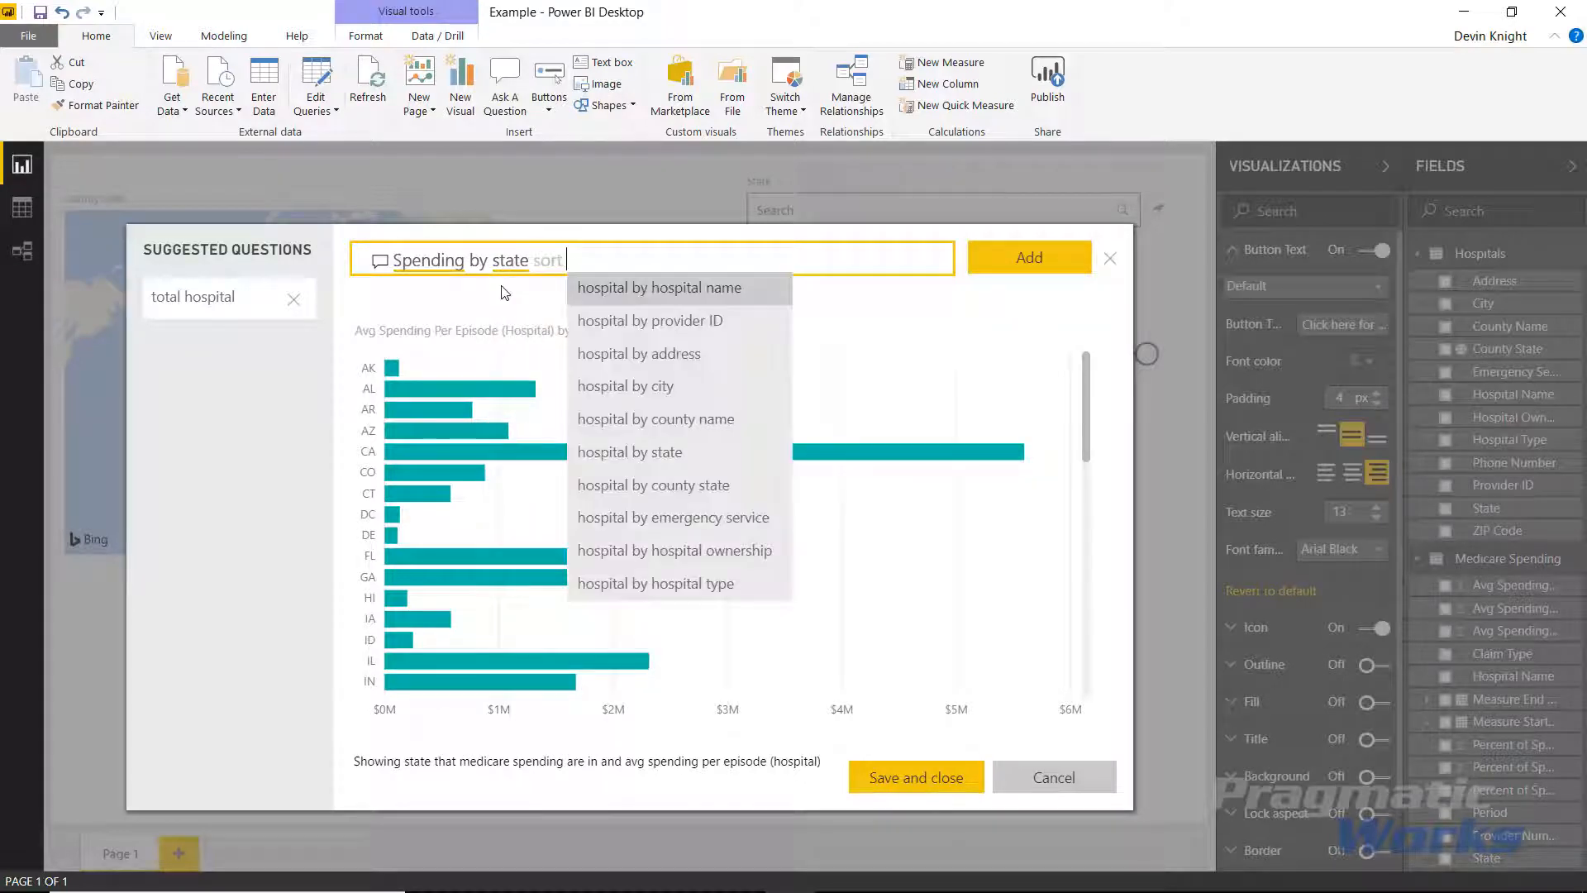
type(" by spending")
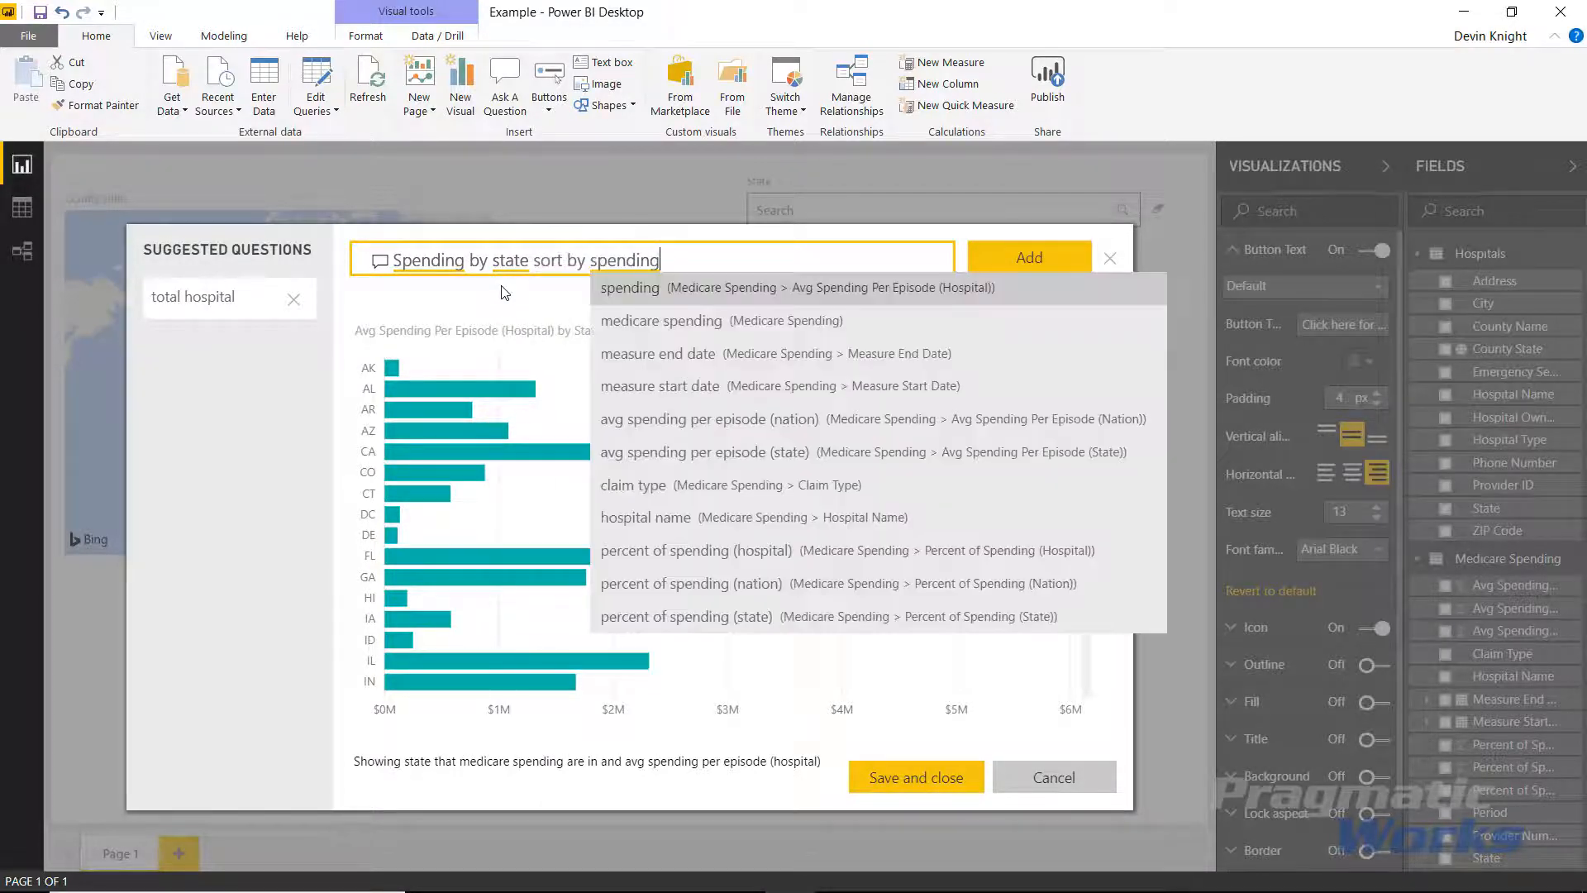
key("Return")
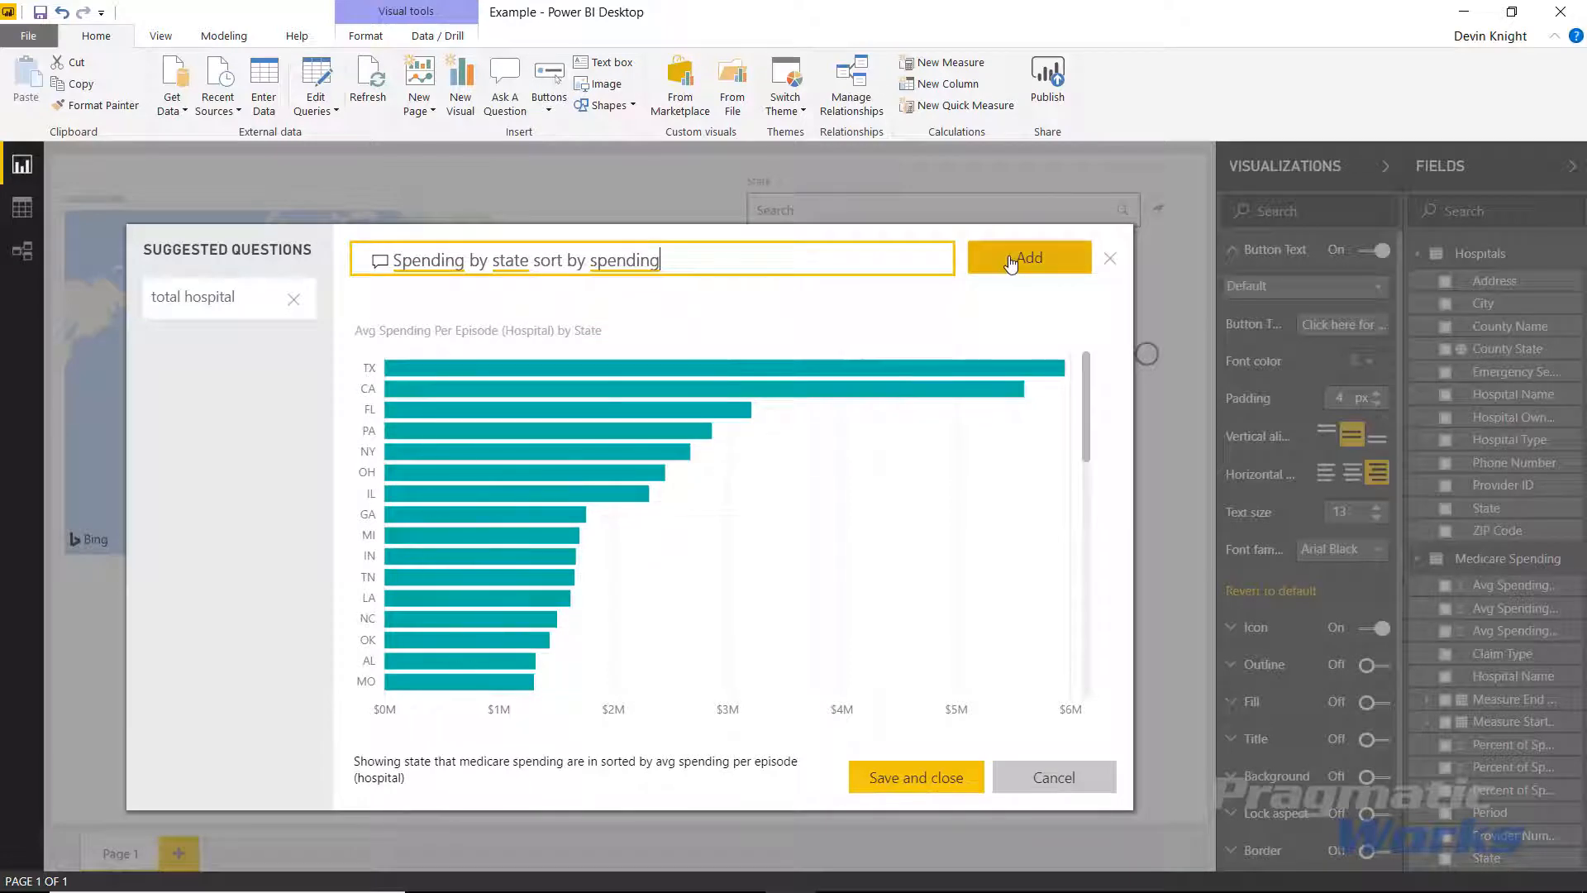
left_click(975, 271)
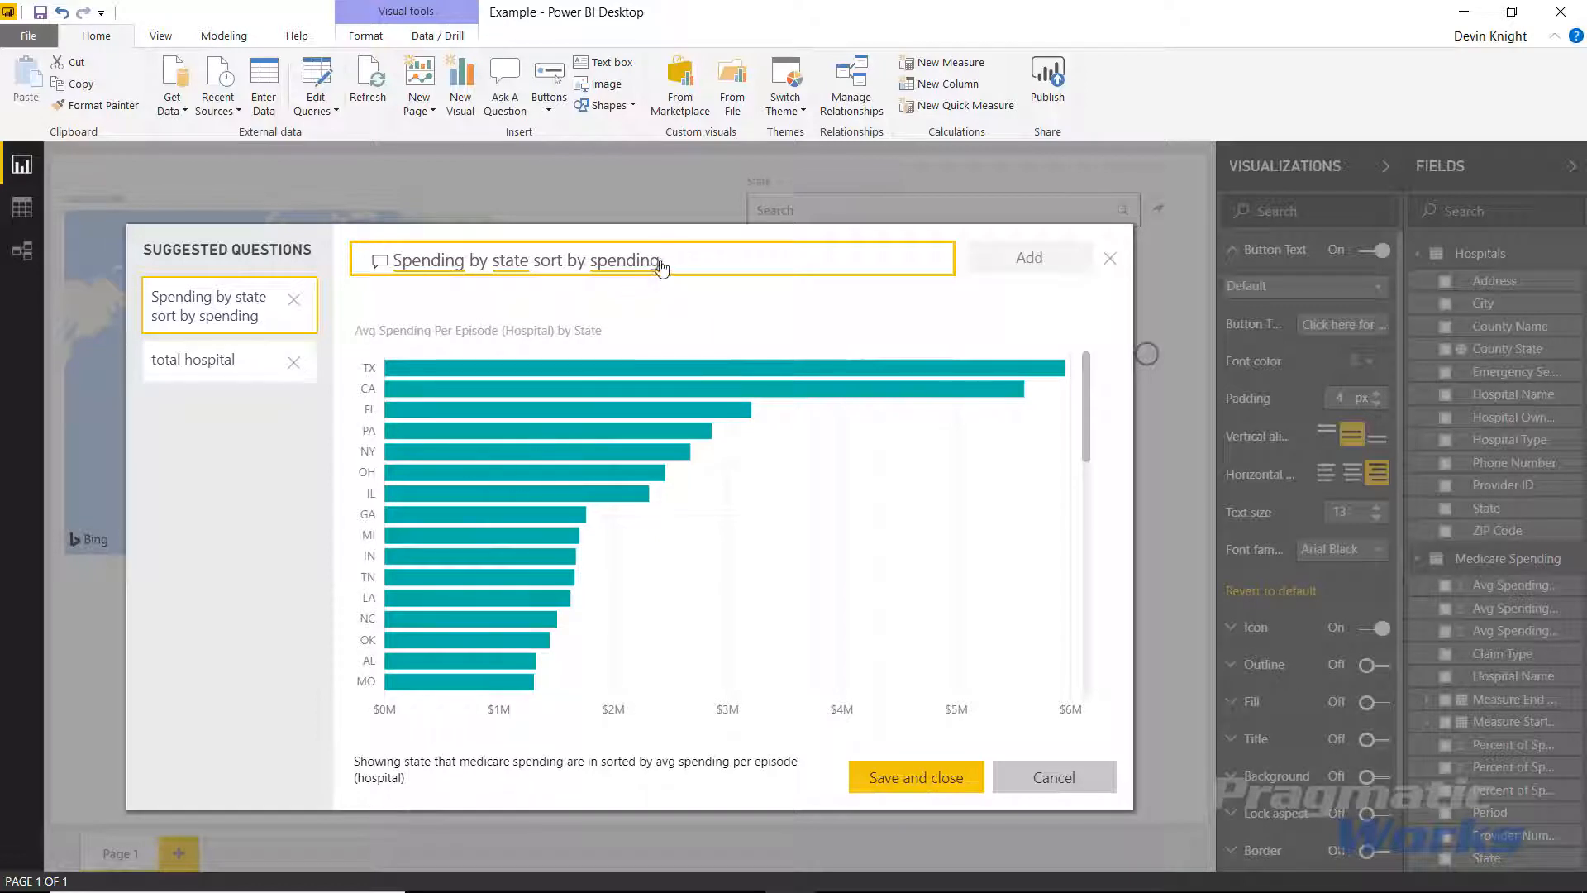
Shorten the question to "Spending by state", add it as a suggestion, and save the suggested questions.
left_click_drag(687, 262, 533, 263)
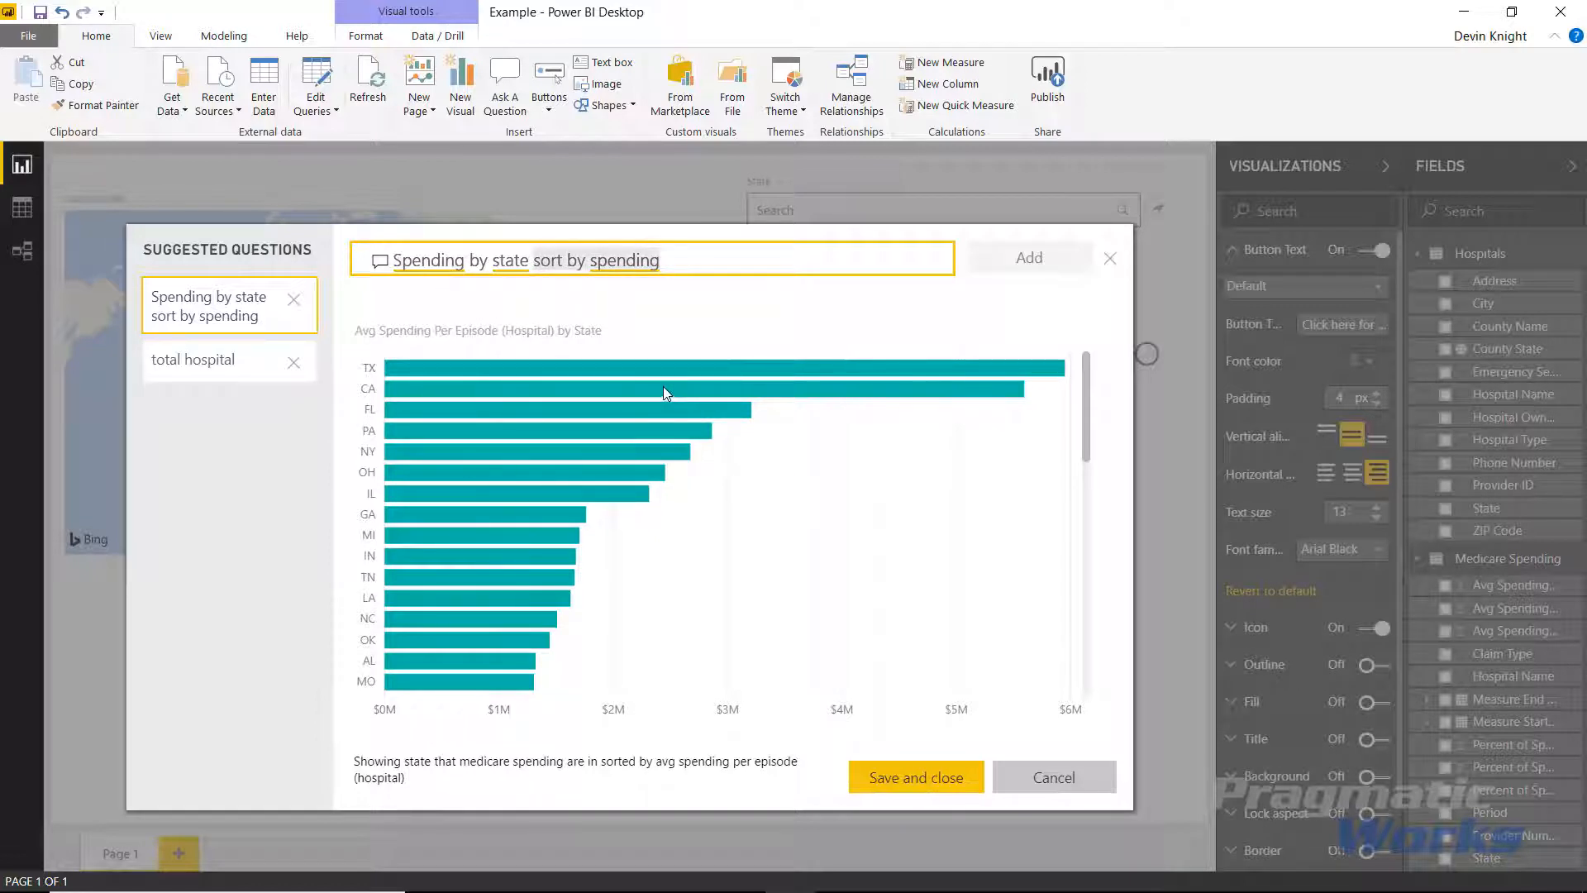
key("BackSpace")
left_click(1012, 259)
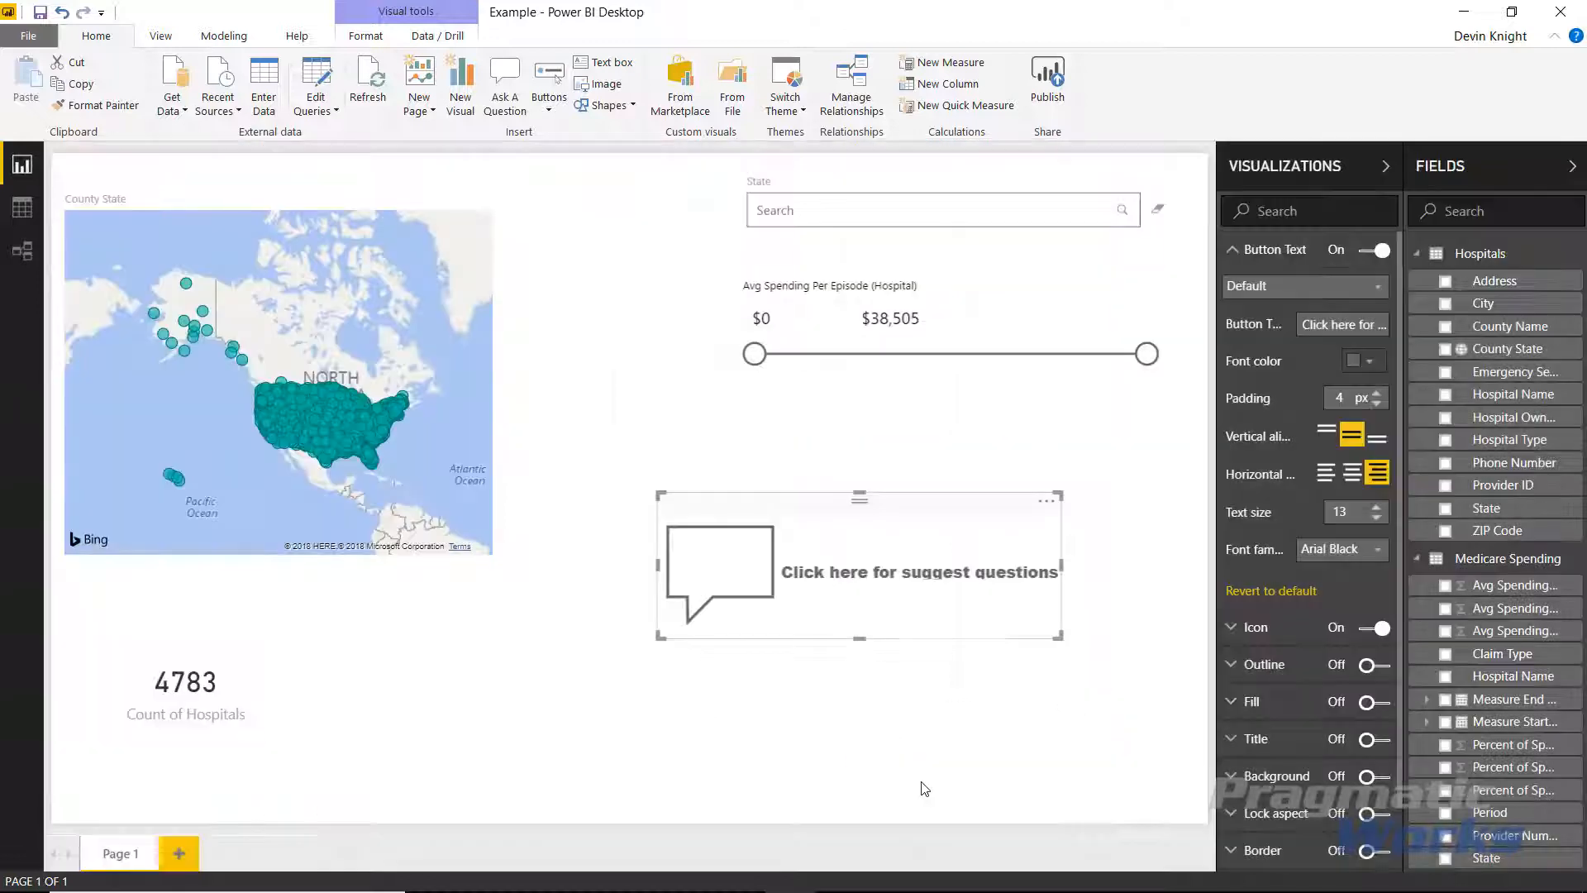
left_click(922, 779)
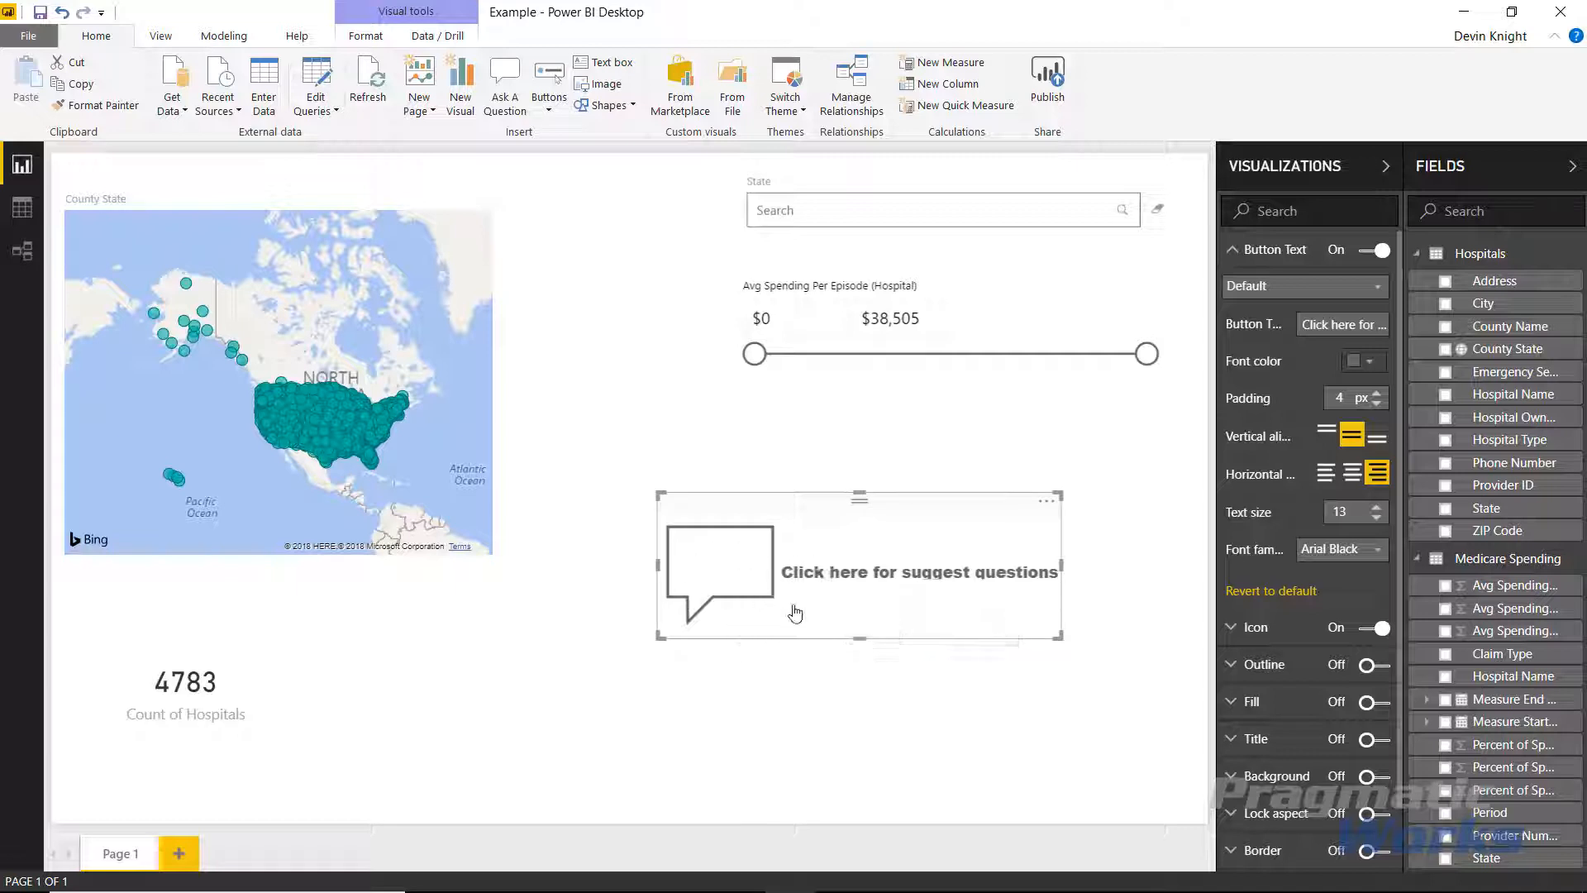
Insert a second Q&A button and place it, enlarged, below the first one.
left_click(638, 344)
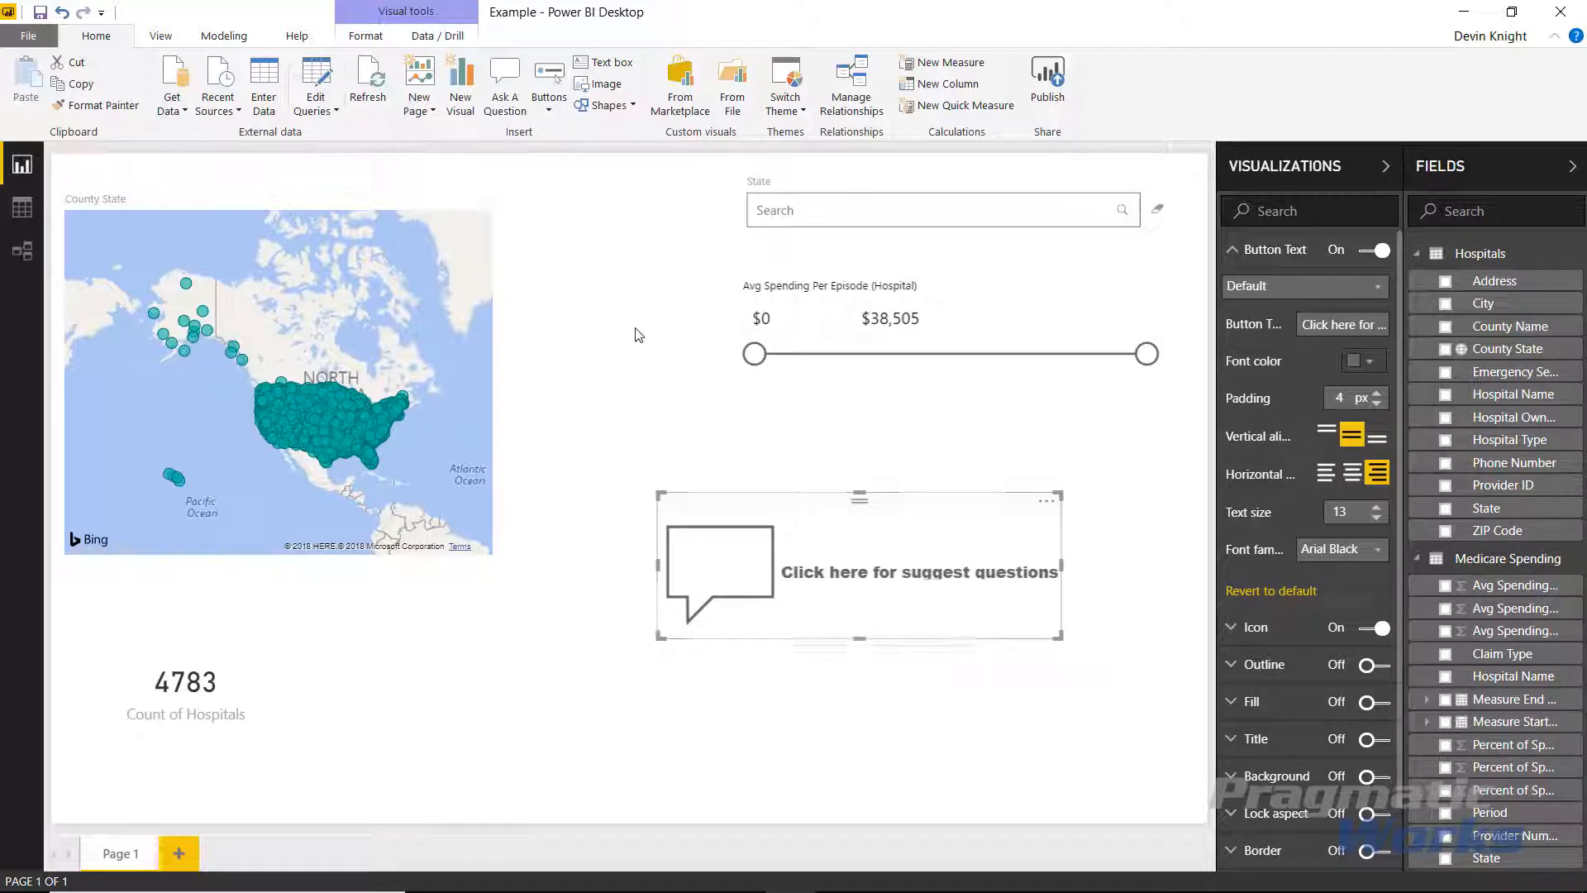
left_click(549, 106)
left_click(602, 265)
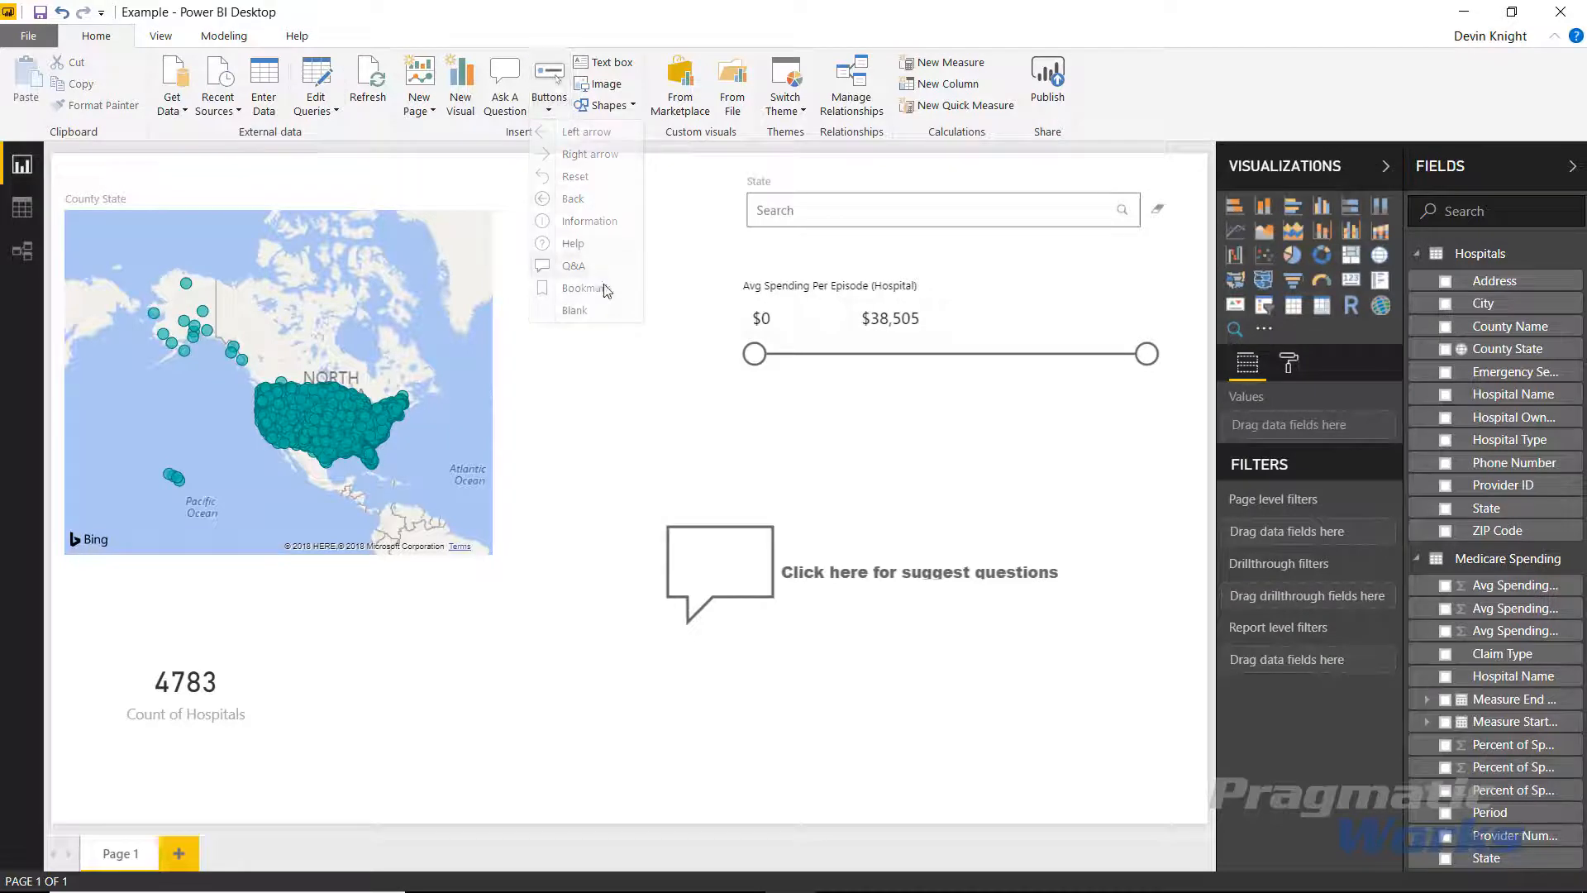
left_click_drag(113, 159, 1038, 779)
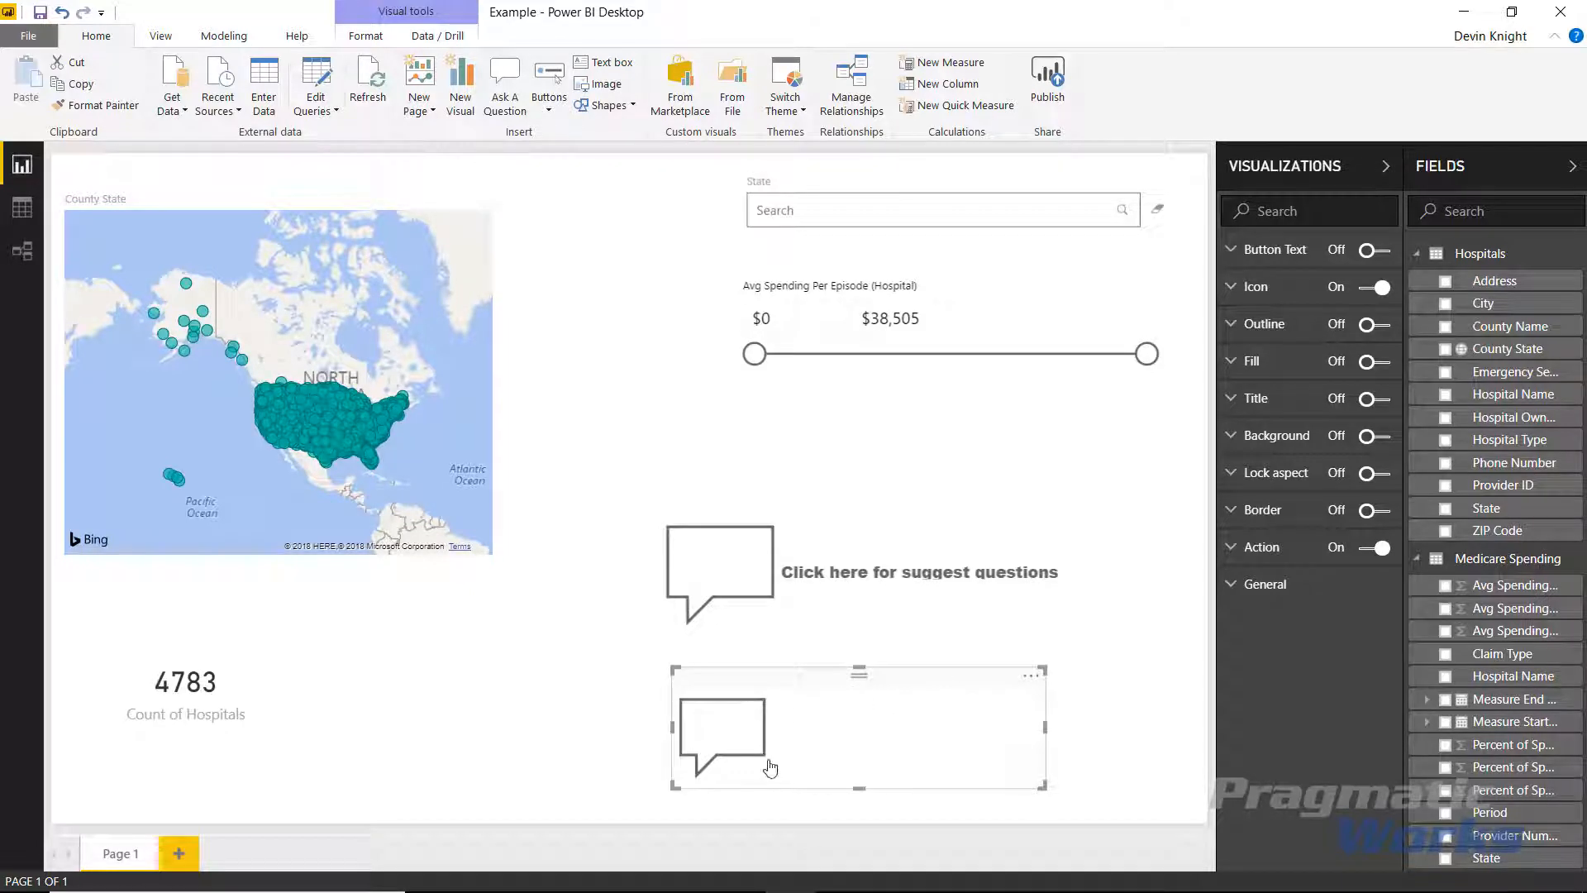
Compare the suggested questions of the second Q&A button with those of the first.
left_click(734, 727, "ctrl")
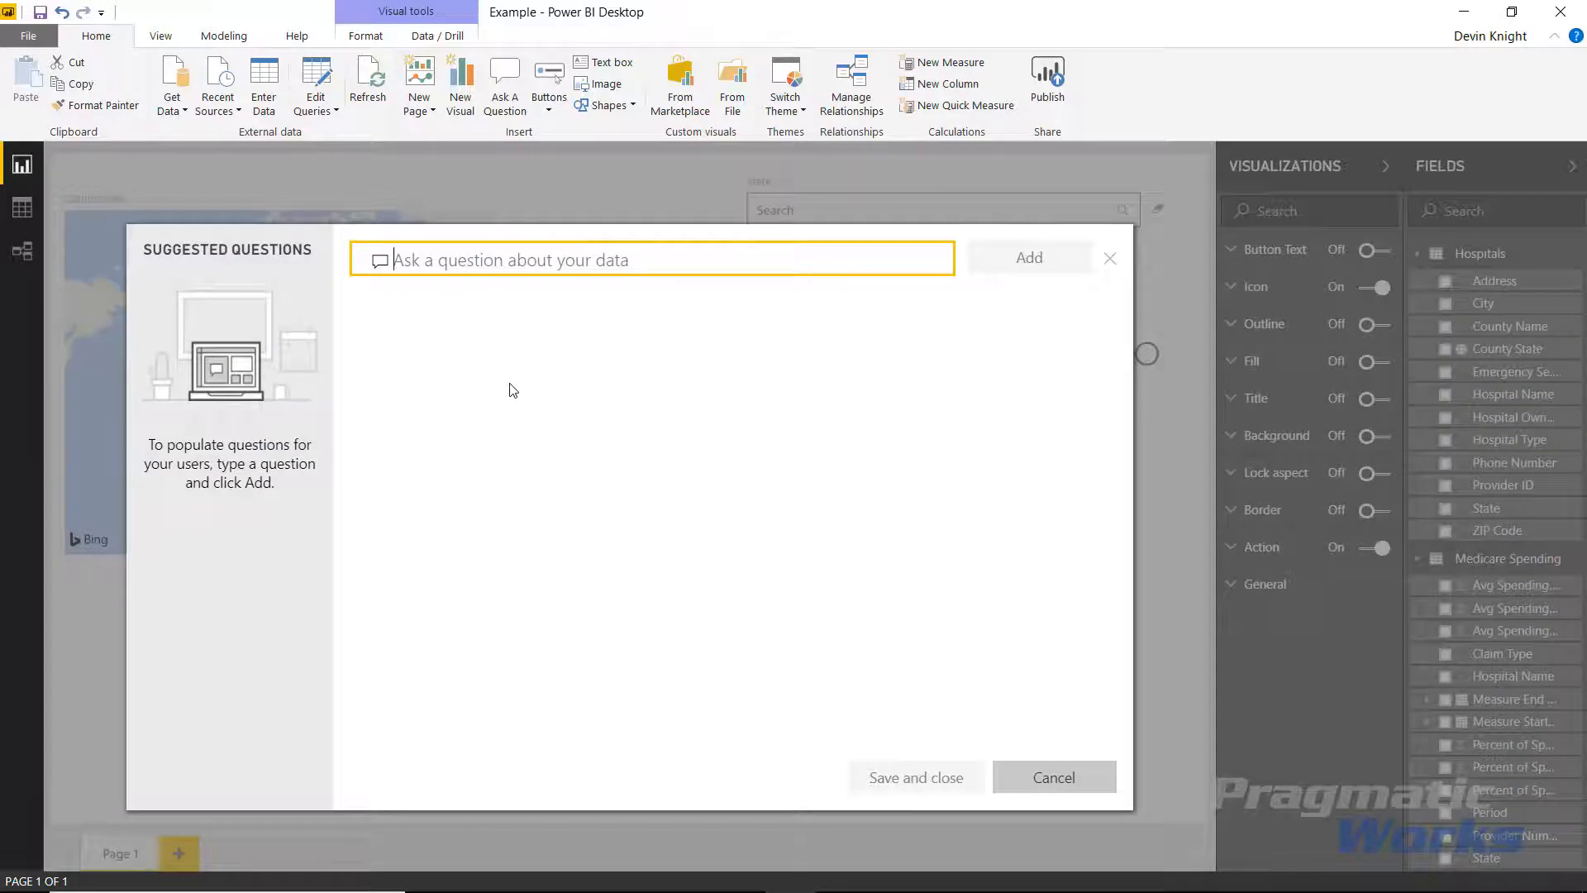
left_click(1012, 786)
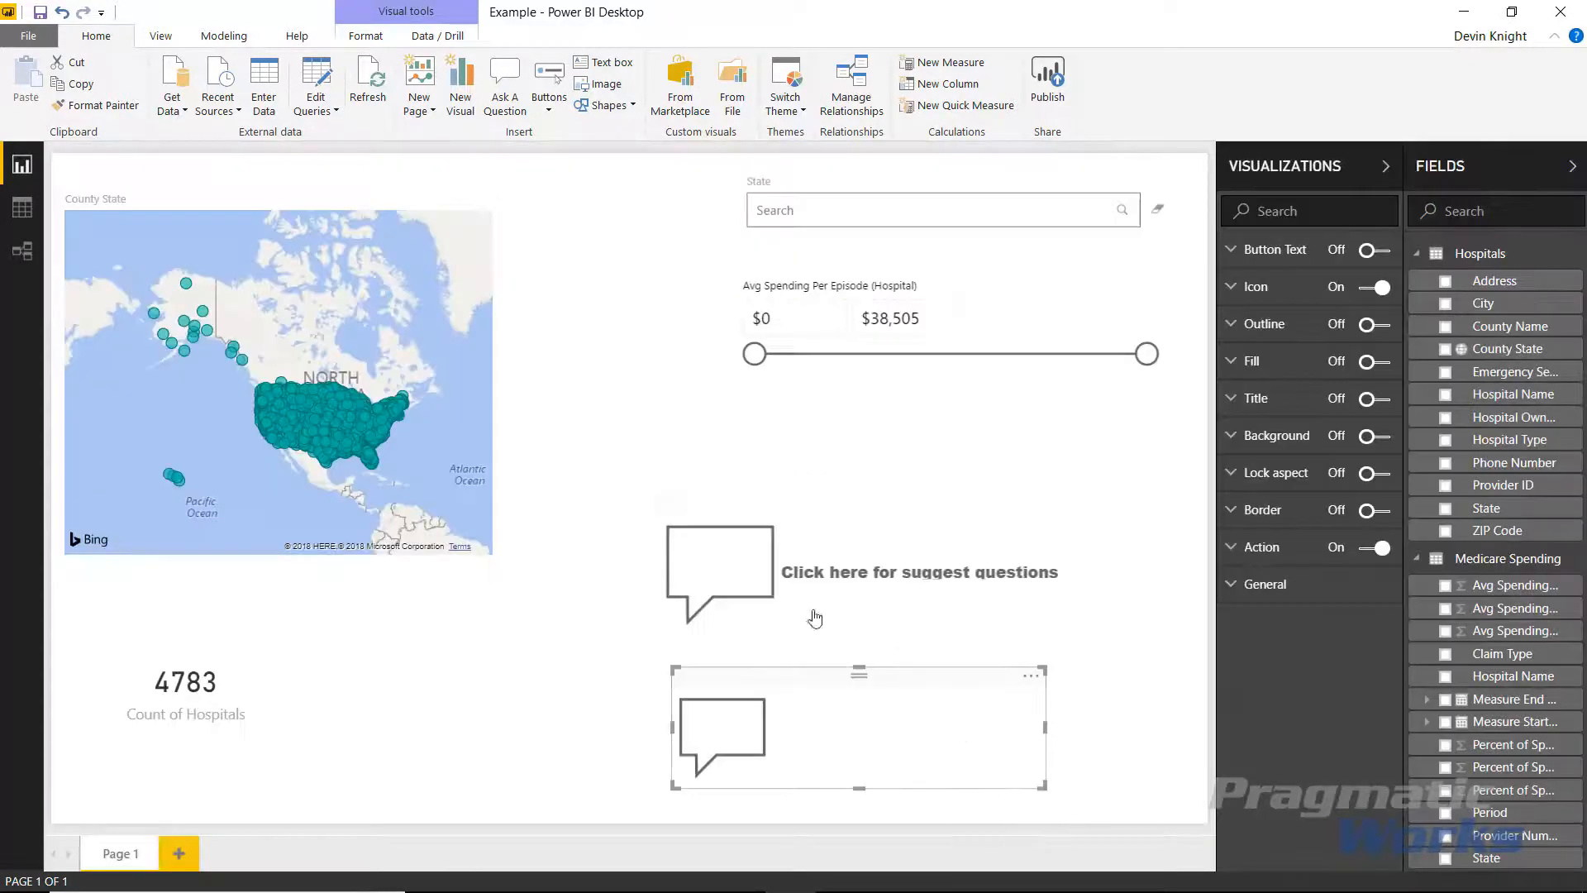
left_click(733, 578, "ctrl")
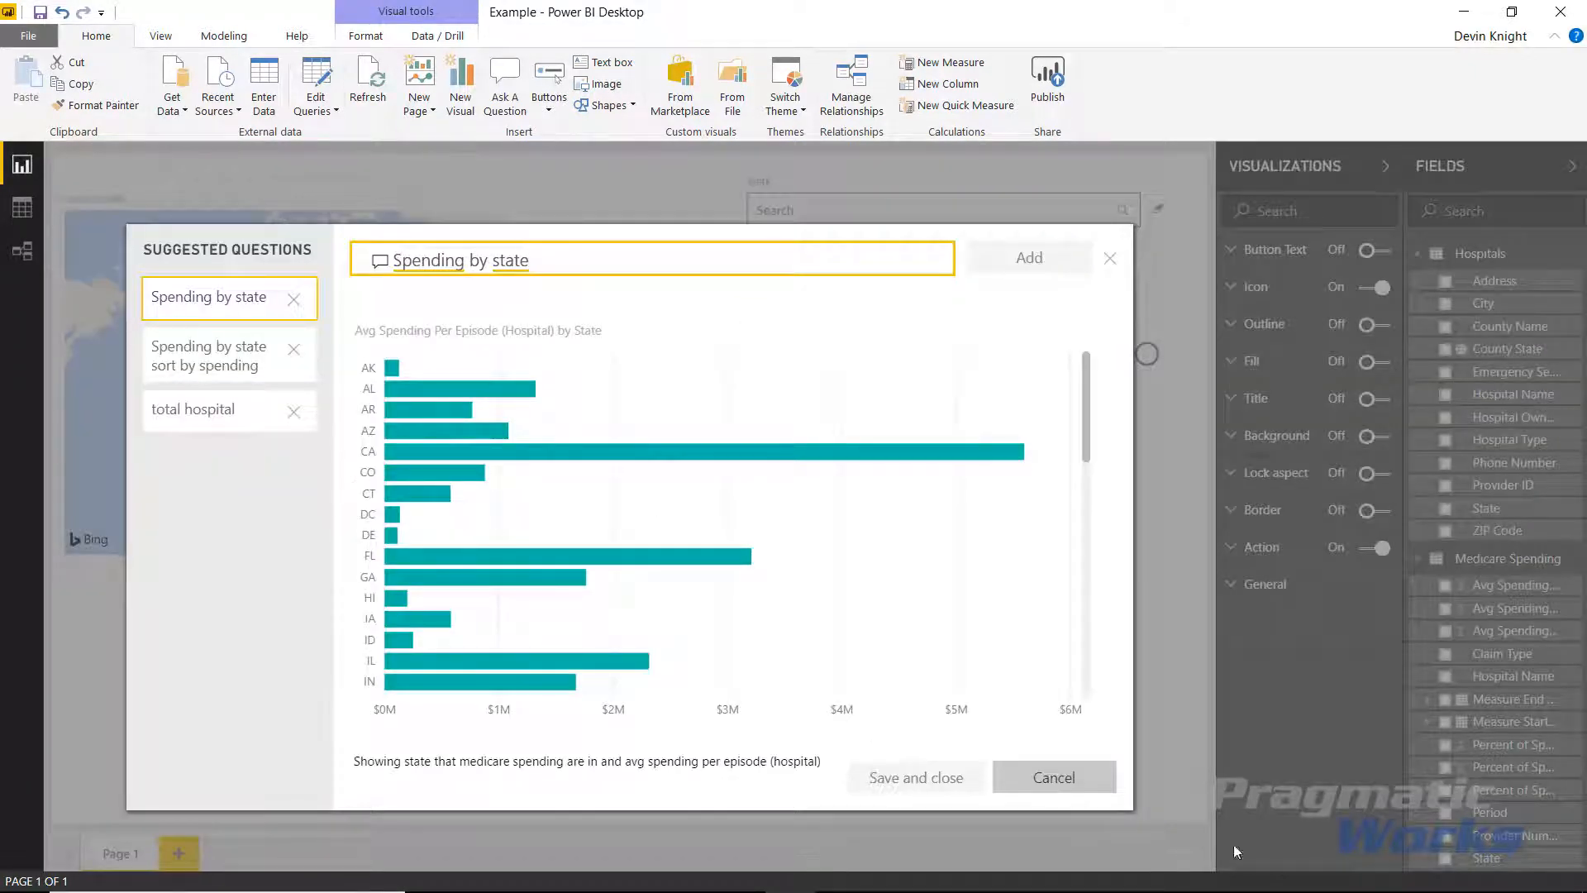
Open the suggested questions of the second Q&A button and enter the question "spending by claim type".
left_click(1054, 777)
left_click(754, 730, "ctrl")
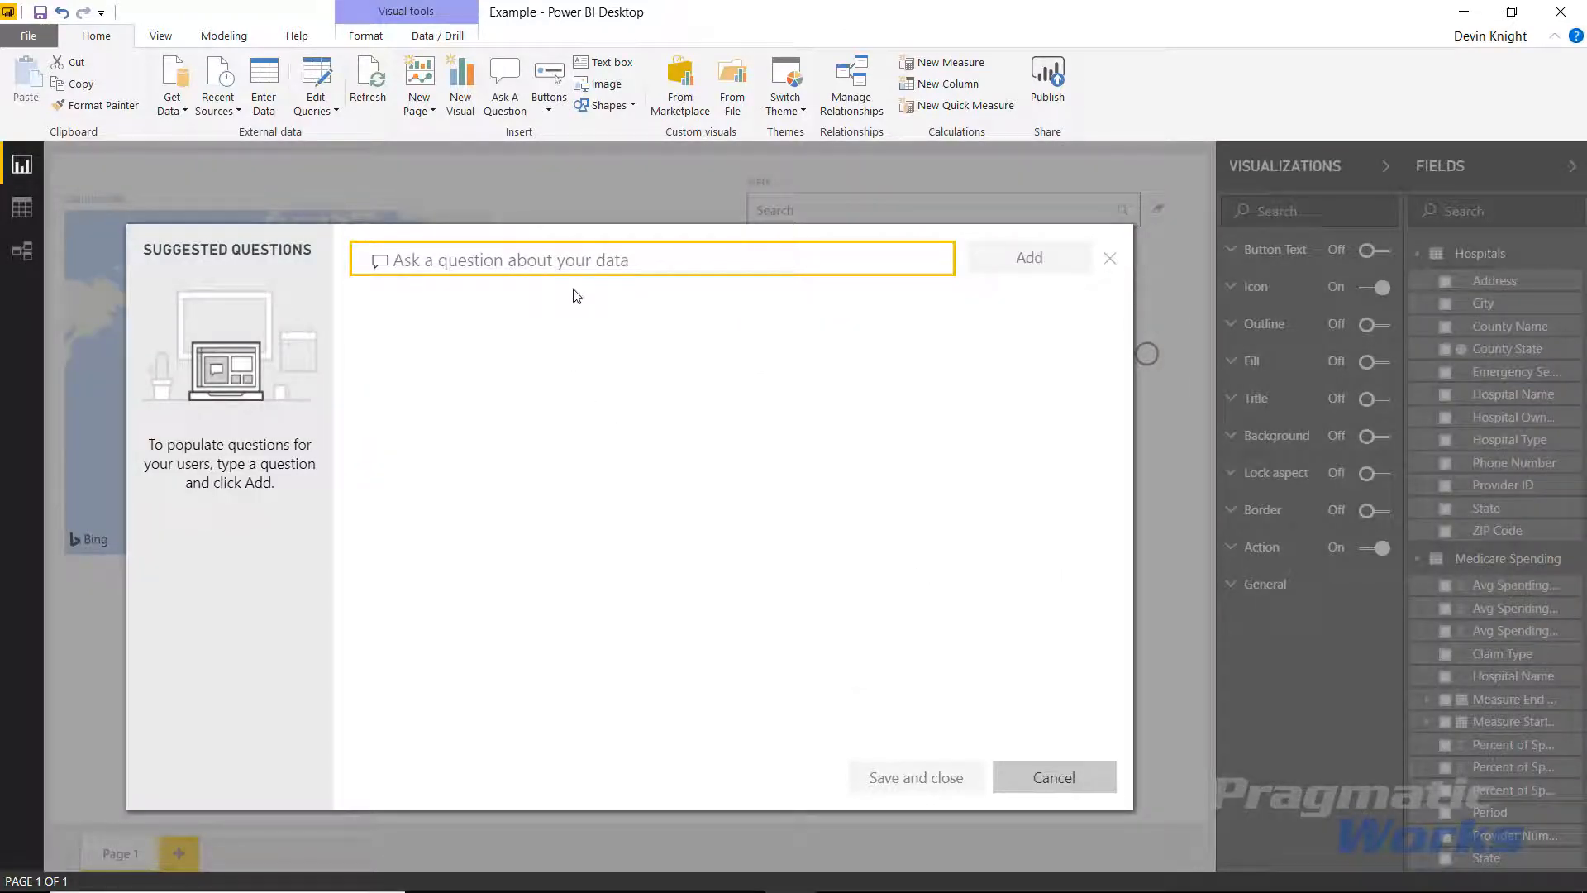
type("cl")
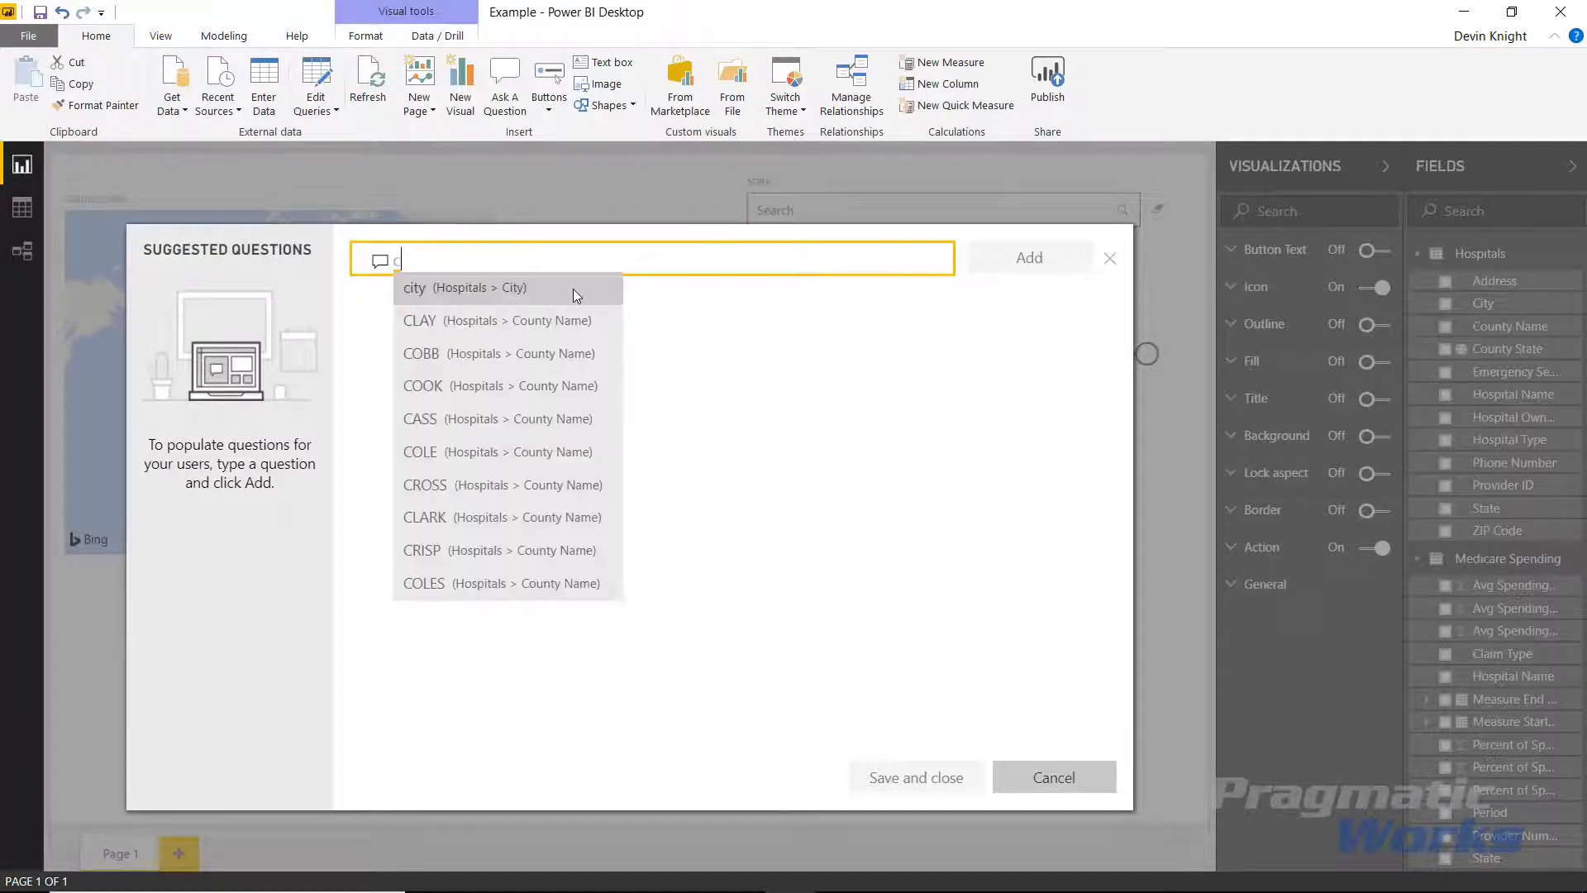
key("BackSpace")
key("BackSpace")
type("cp")
key("BackSpace")
type("l")
key("BackSpace")
key("BackSpace")
type("spend")
left_click(576, 295)
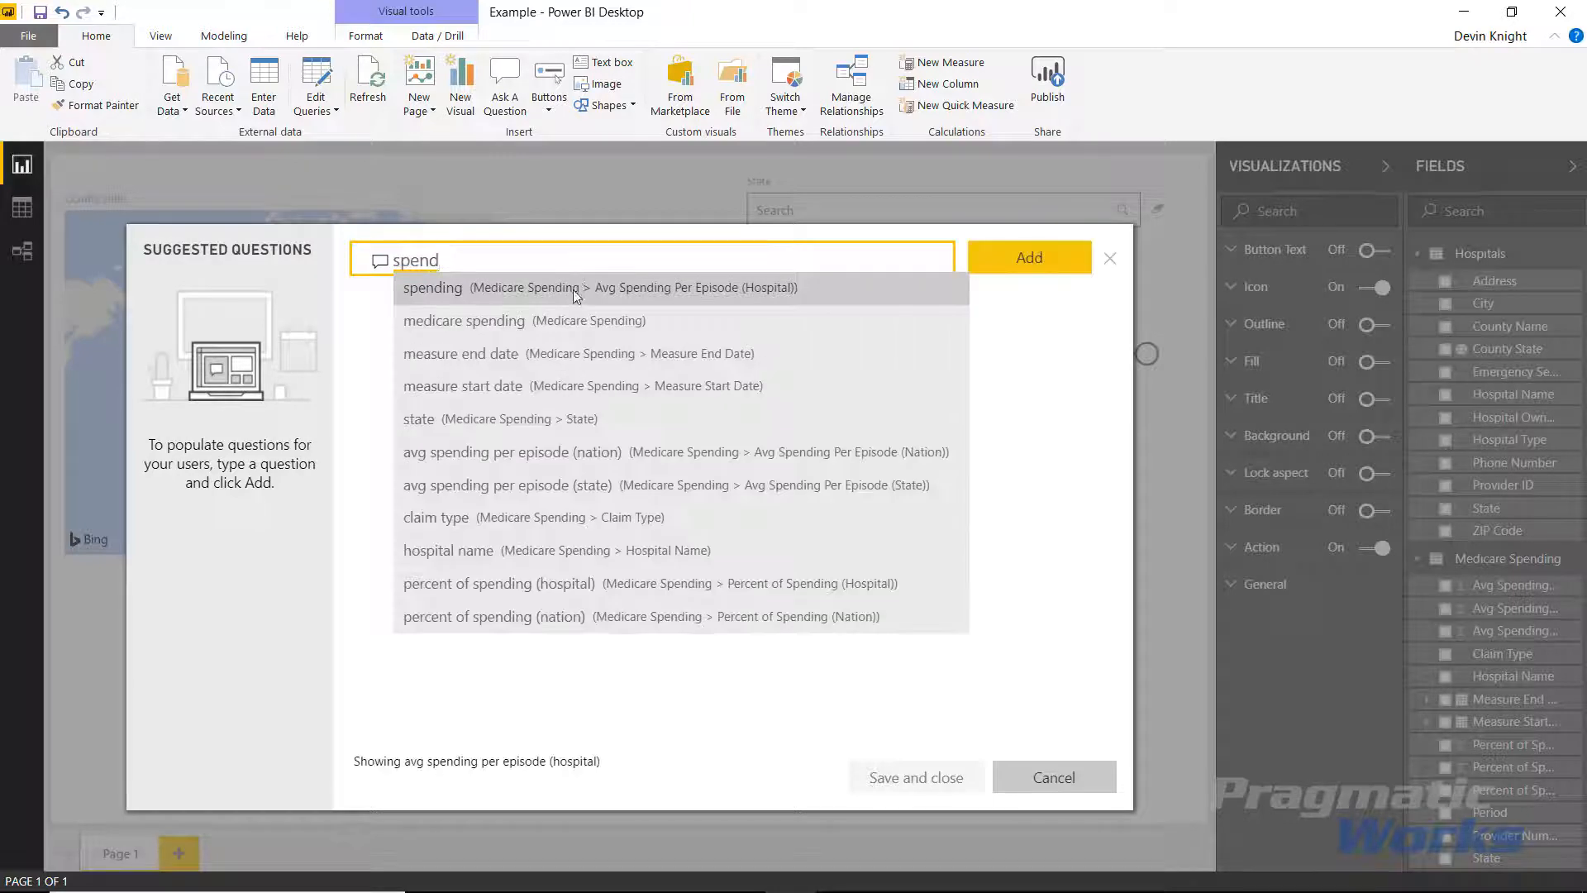
type("by claim type")
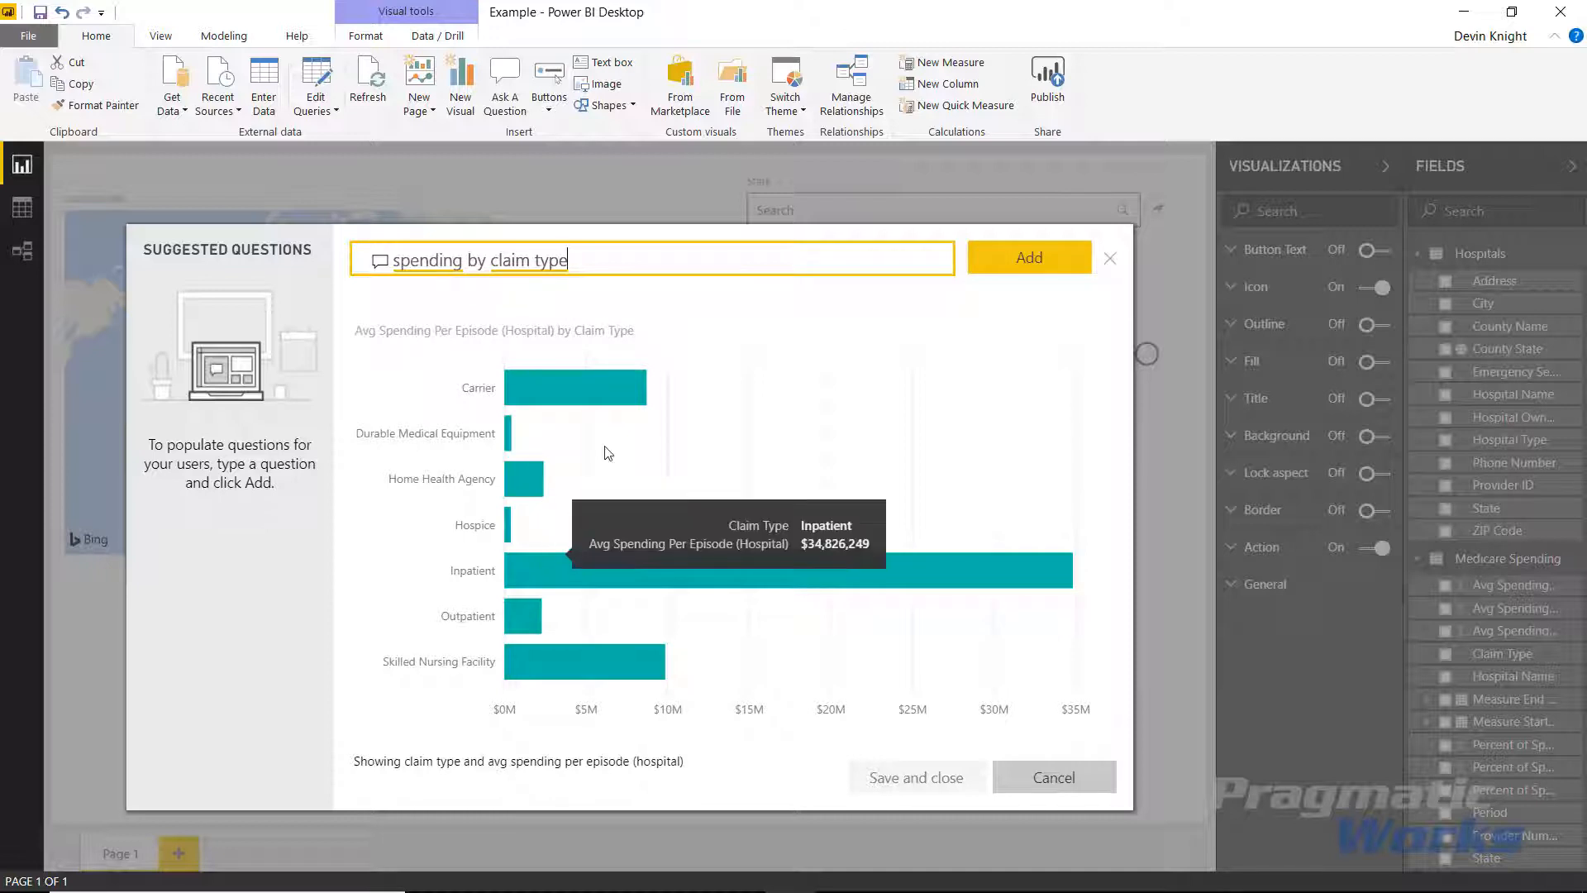
Extend the question with "as column", add it as a suggestion, and save the second button's suggested questions.
type(" as")
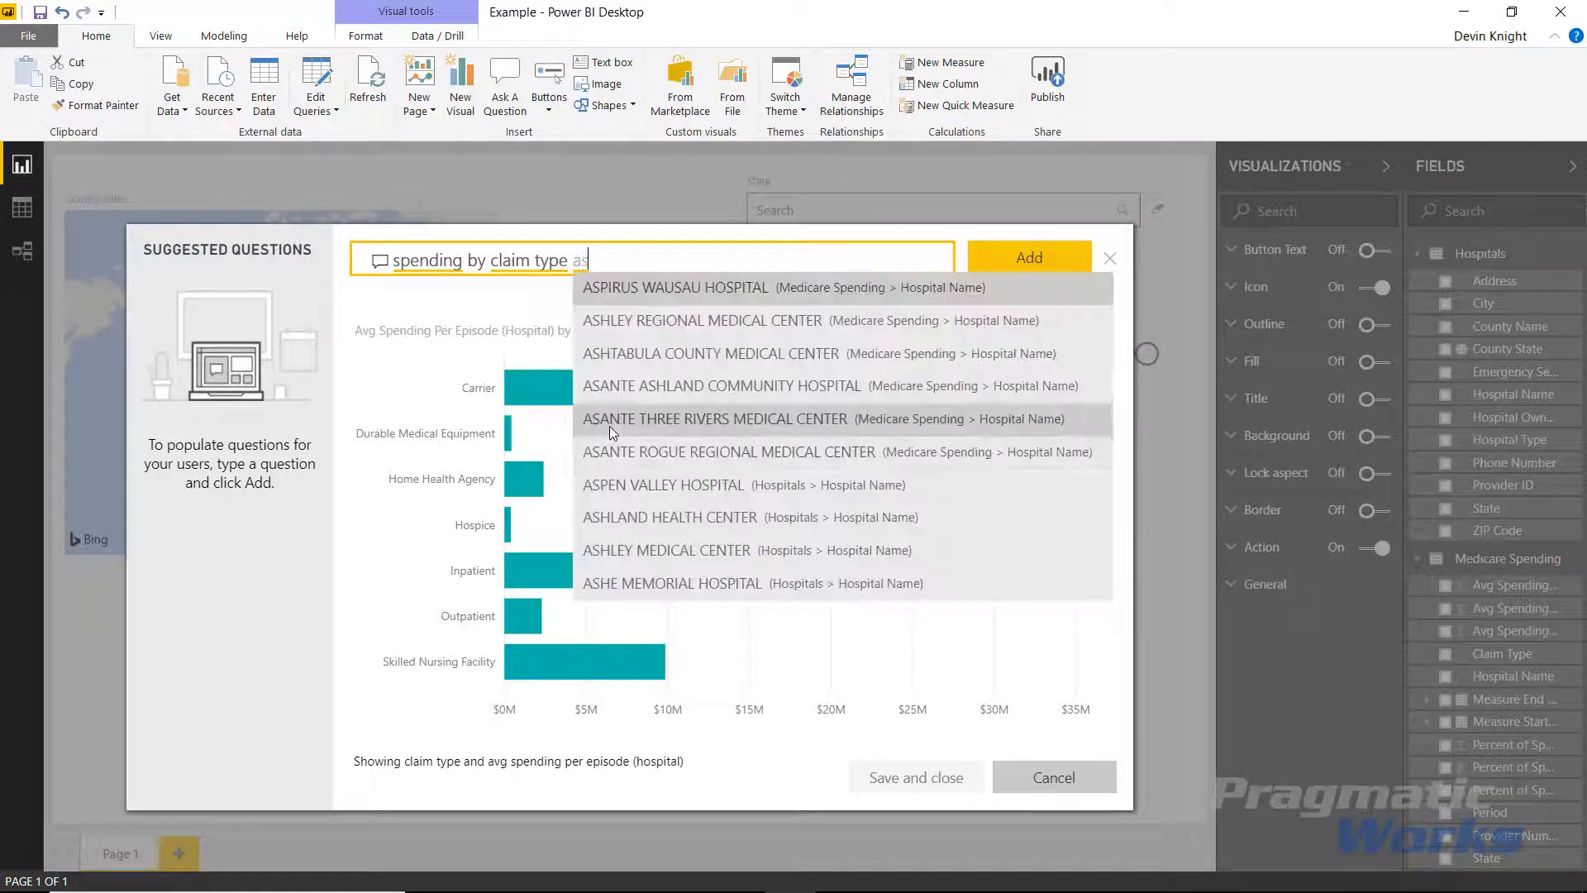
type(" column")
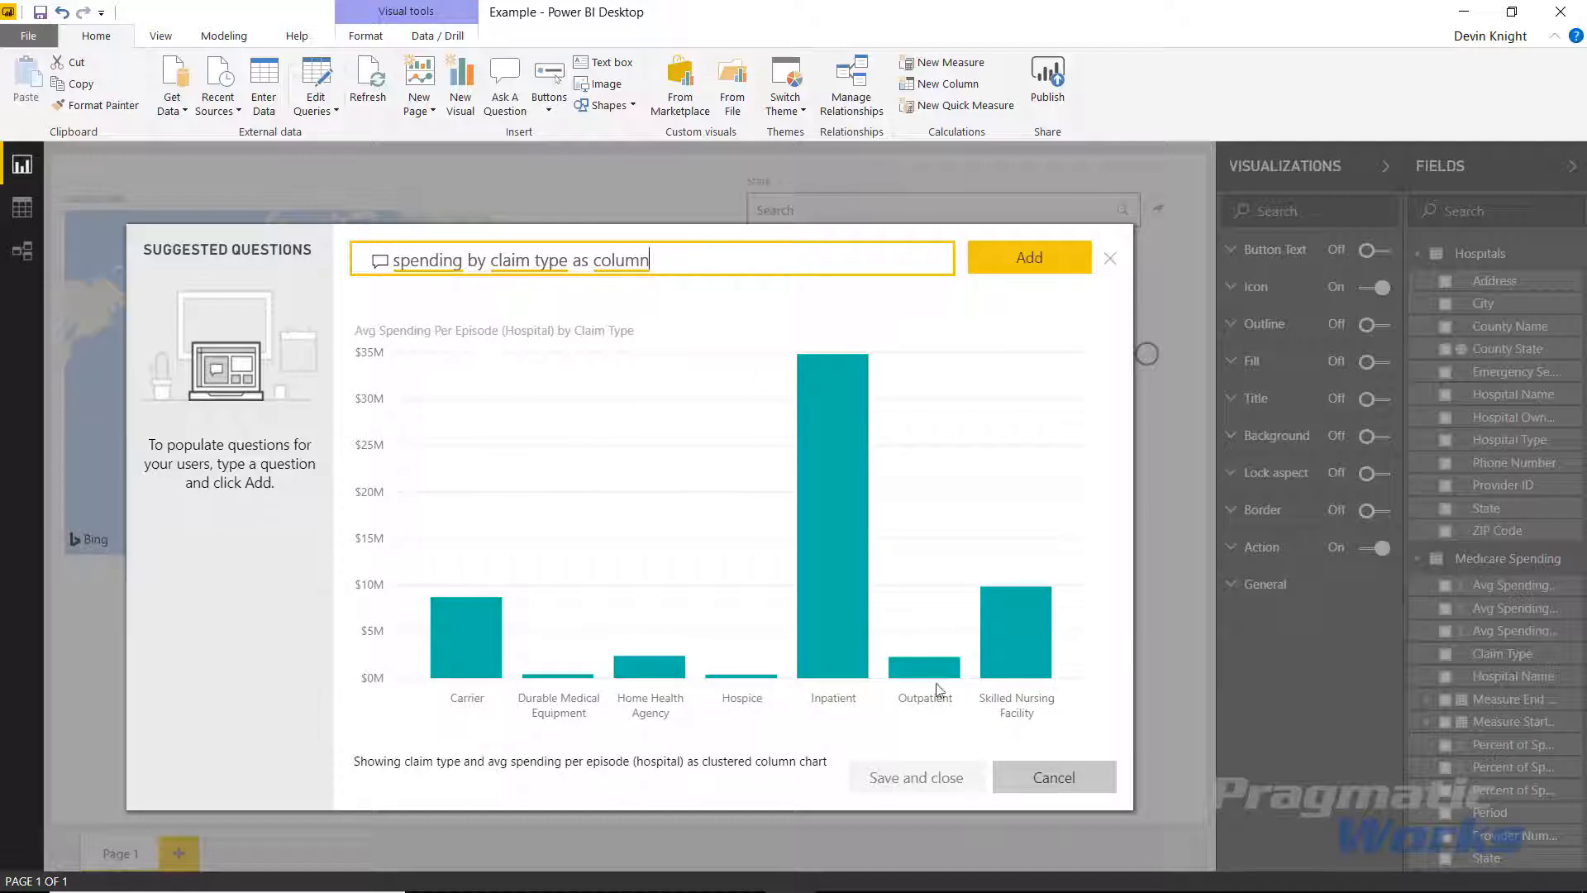
left_click(984, 272)
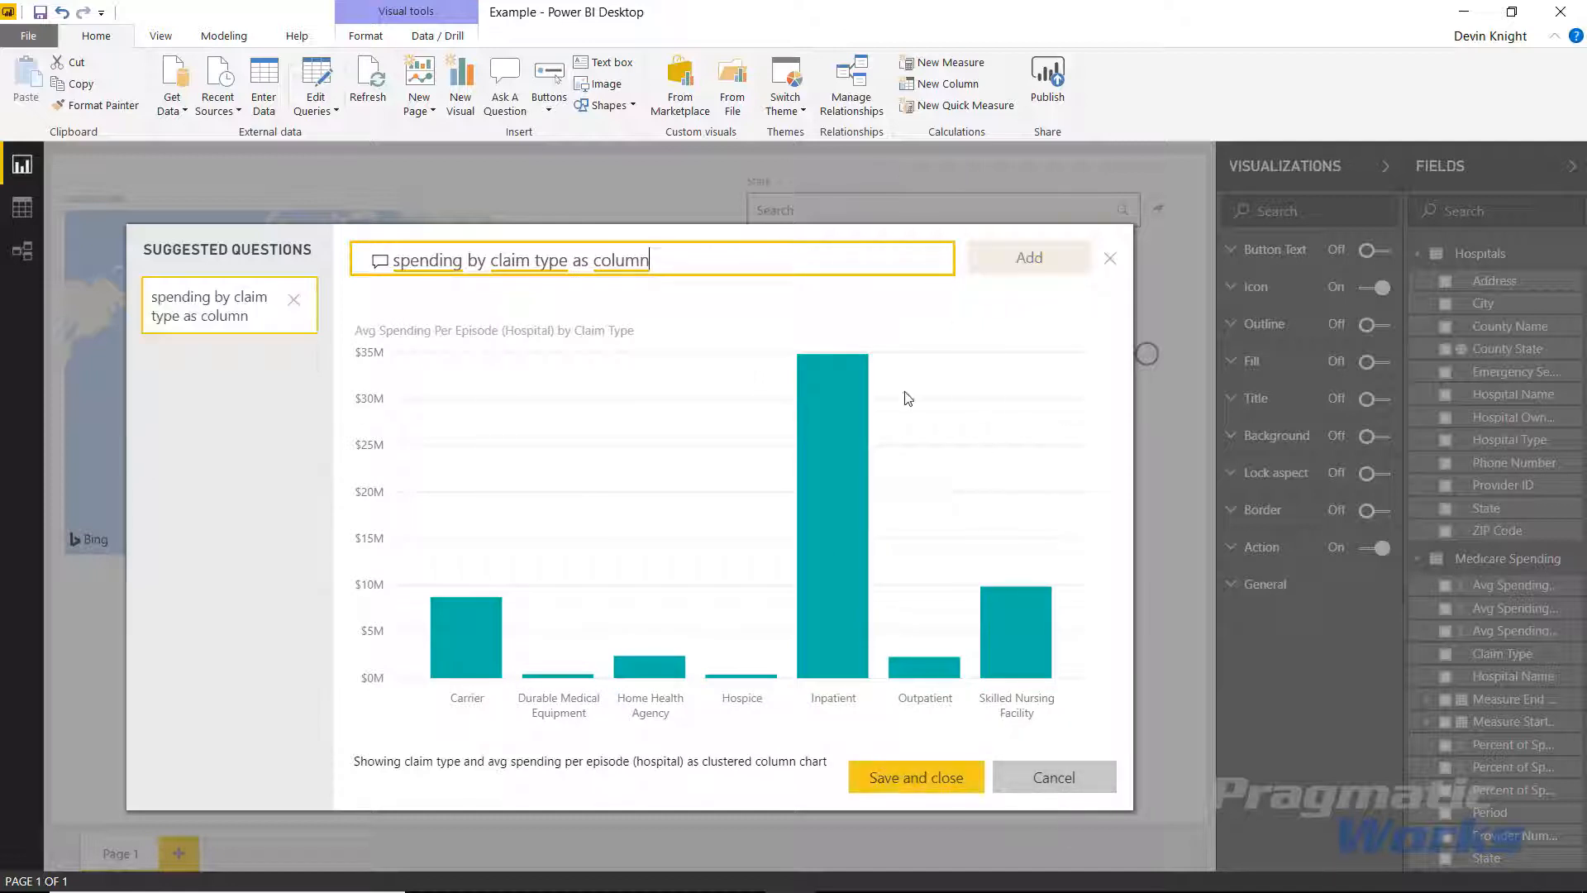
left_click(935, 781)
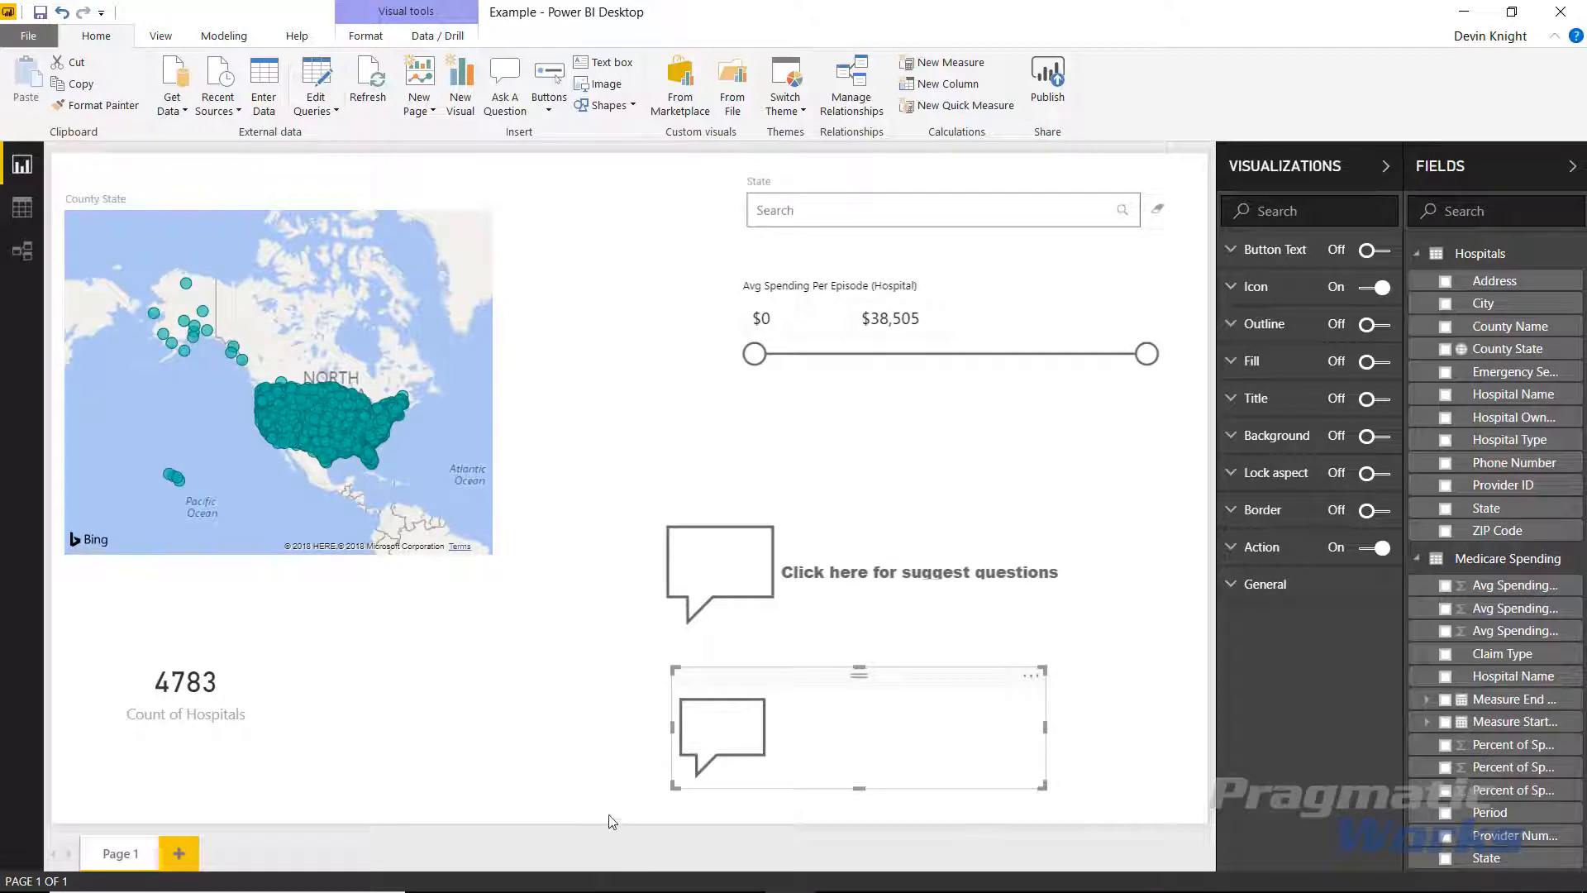
left_click(626, 606)
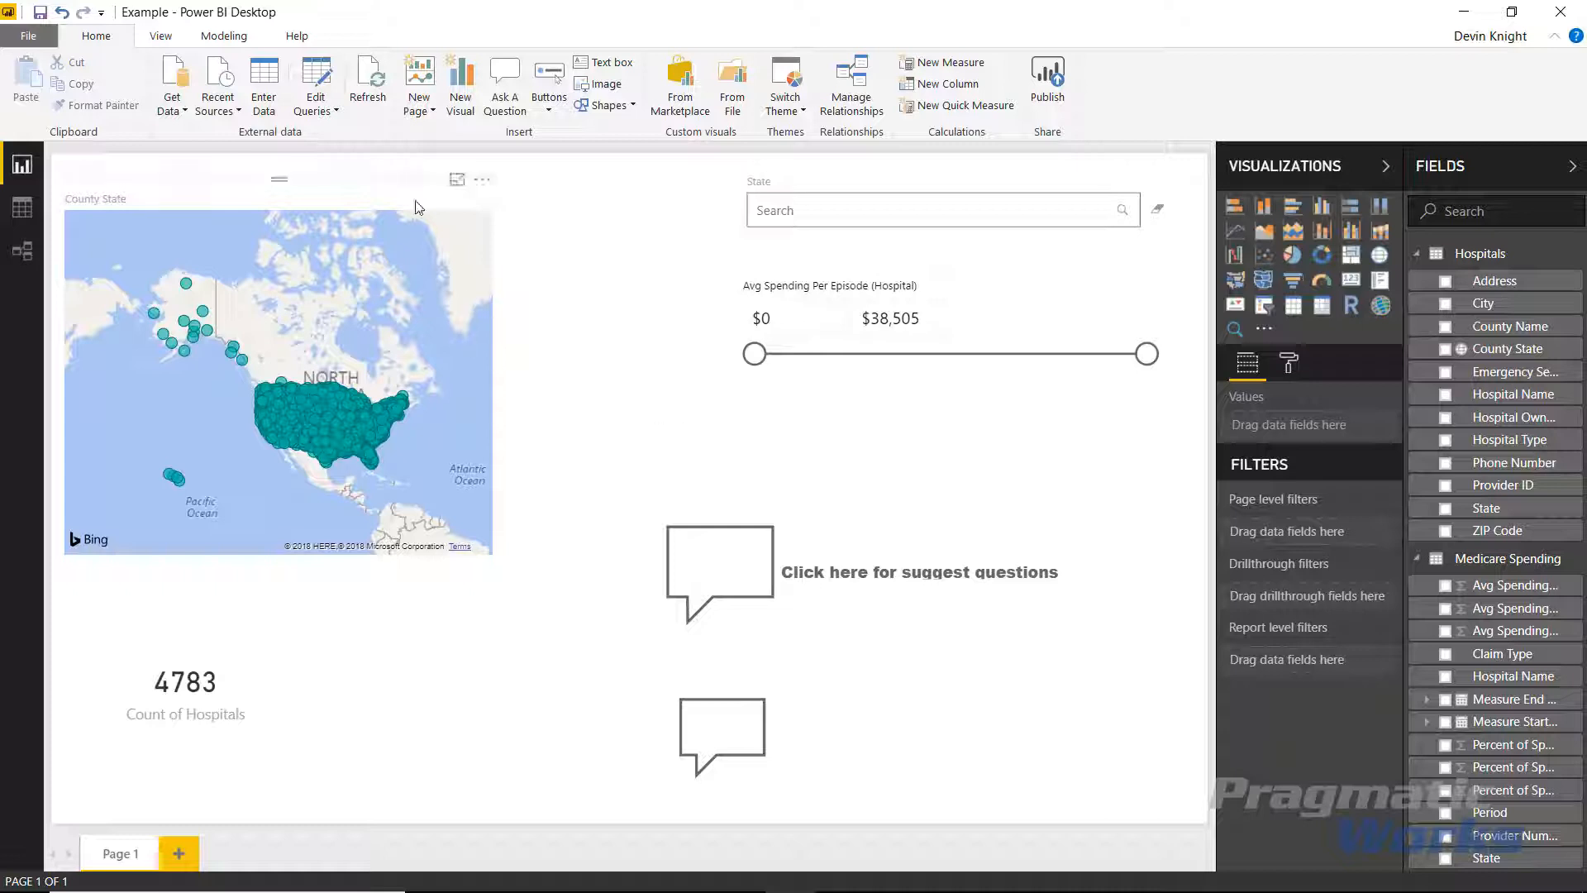
Size the map bubbles by maximum Avg Spending Per Episode (Hospital) and raise the spending slicer's minimum to about $17,340.
left_click_drag(754, 354, 906, 354)
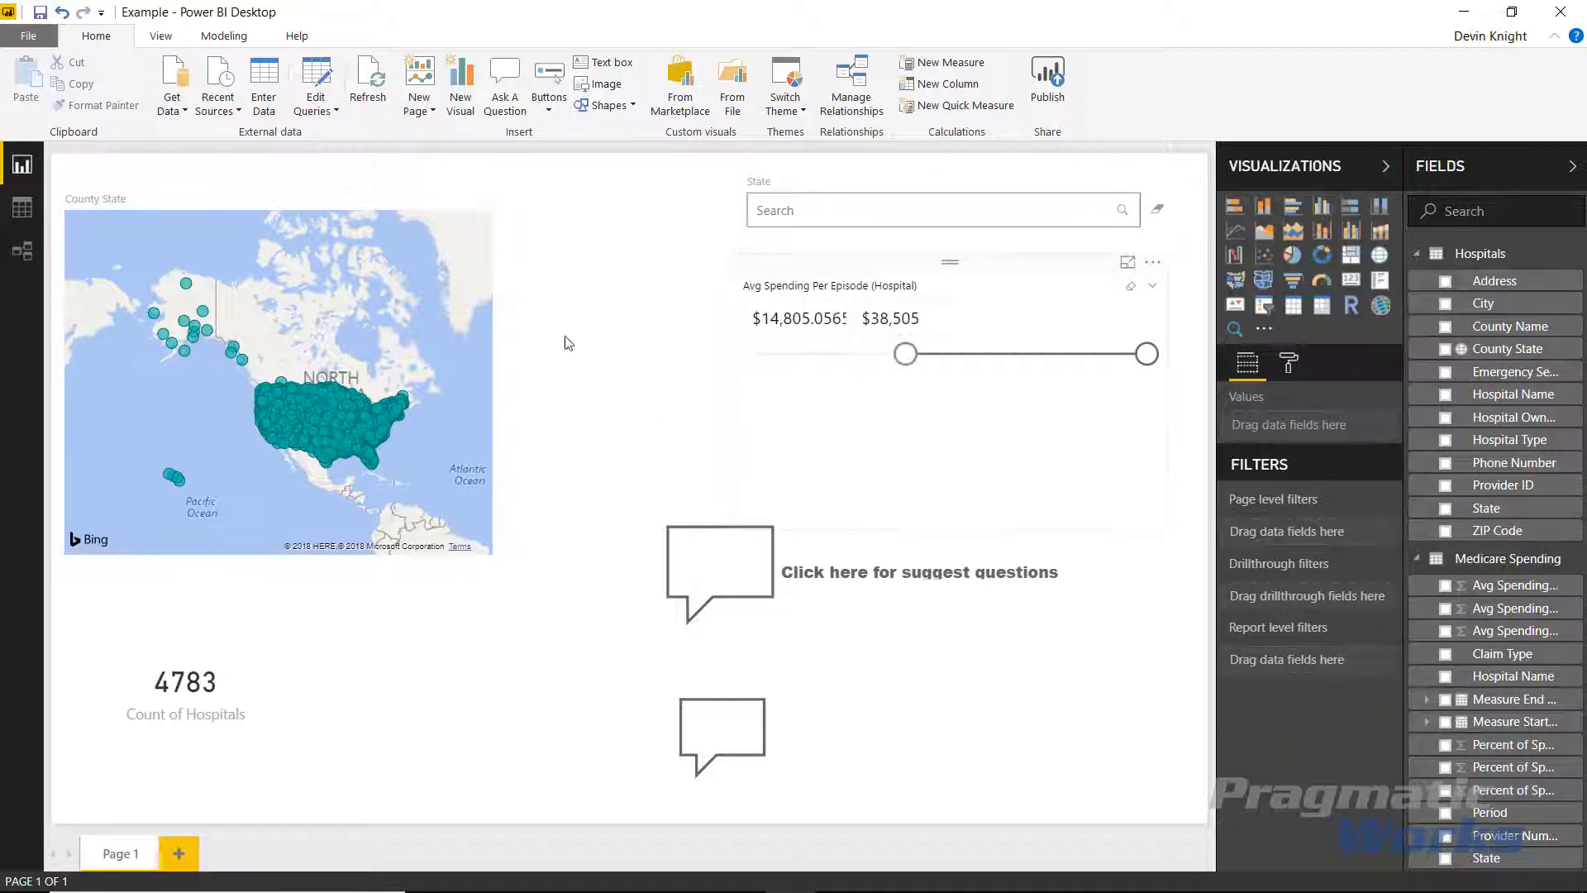
left_click(401, 212)
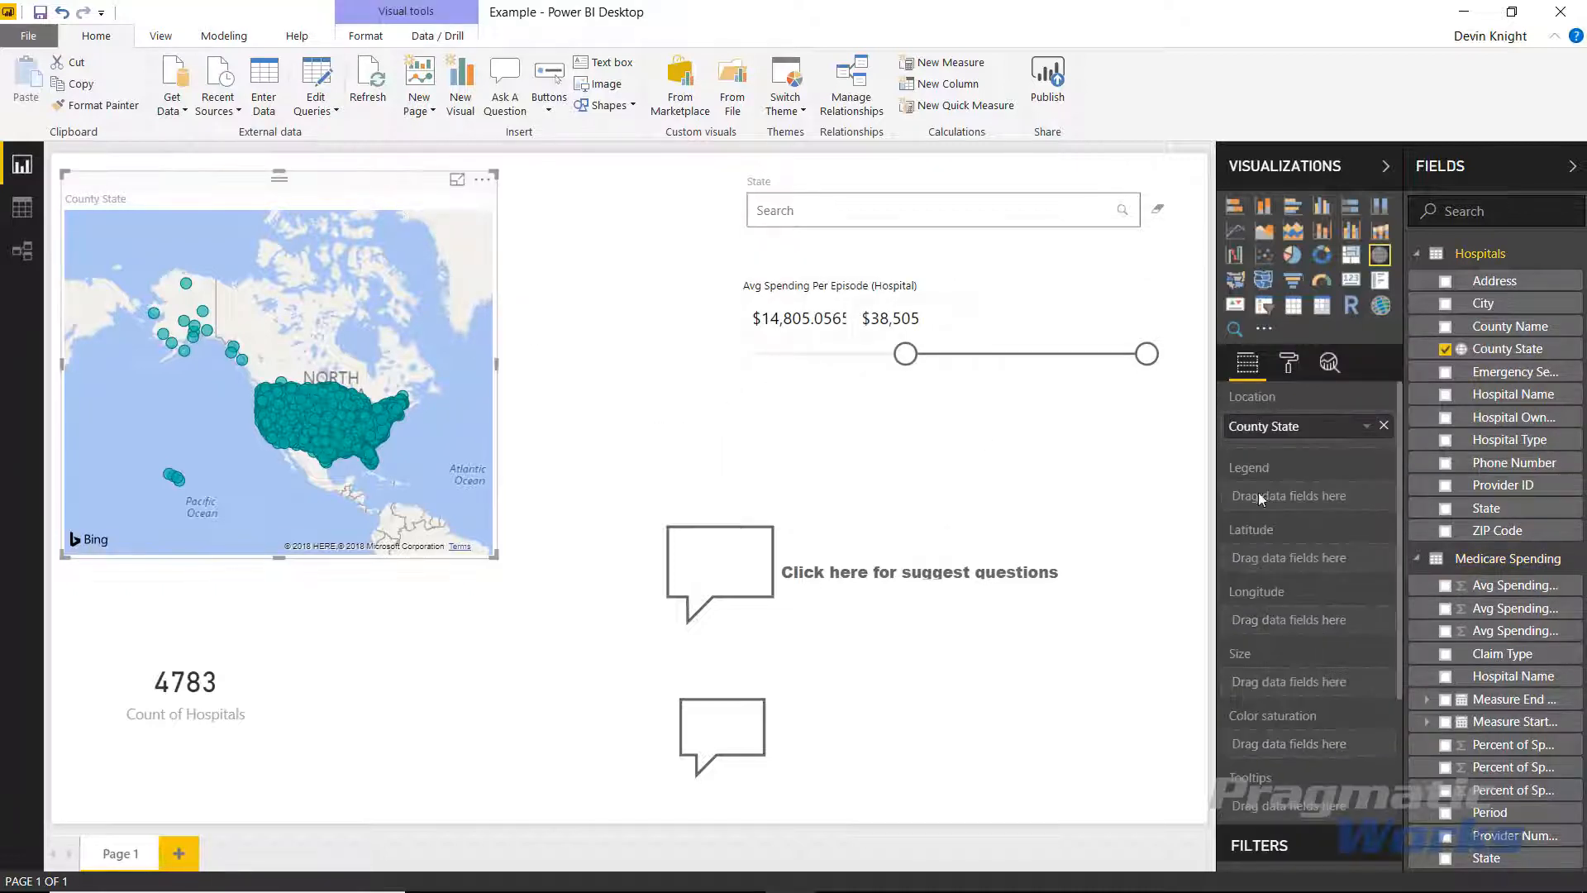
left_click_drag(1503, 599, 1360, 685)
left_click(1367, 683)
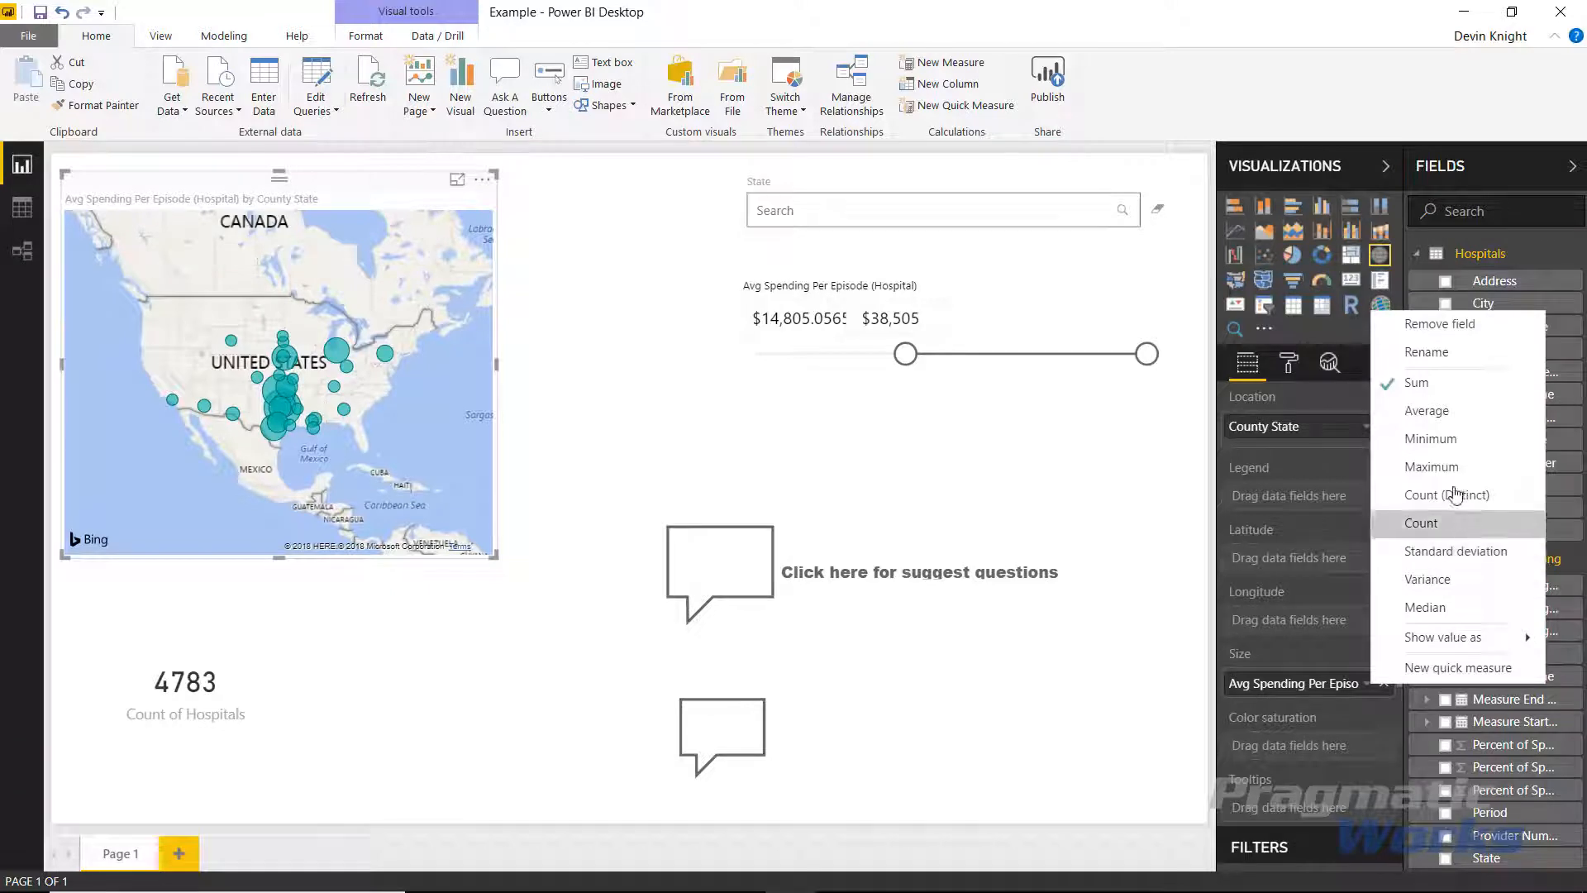
left_click(1430, 467)
left_click_drag(901, 359, 932, 382)
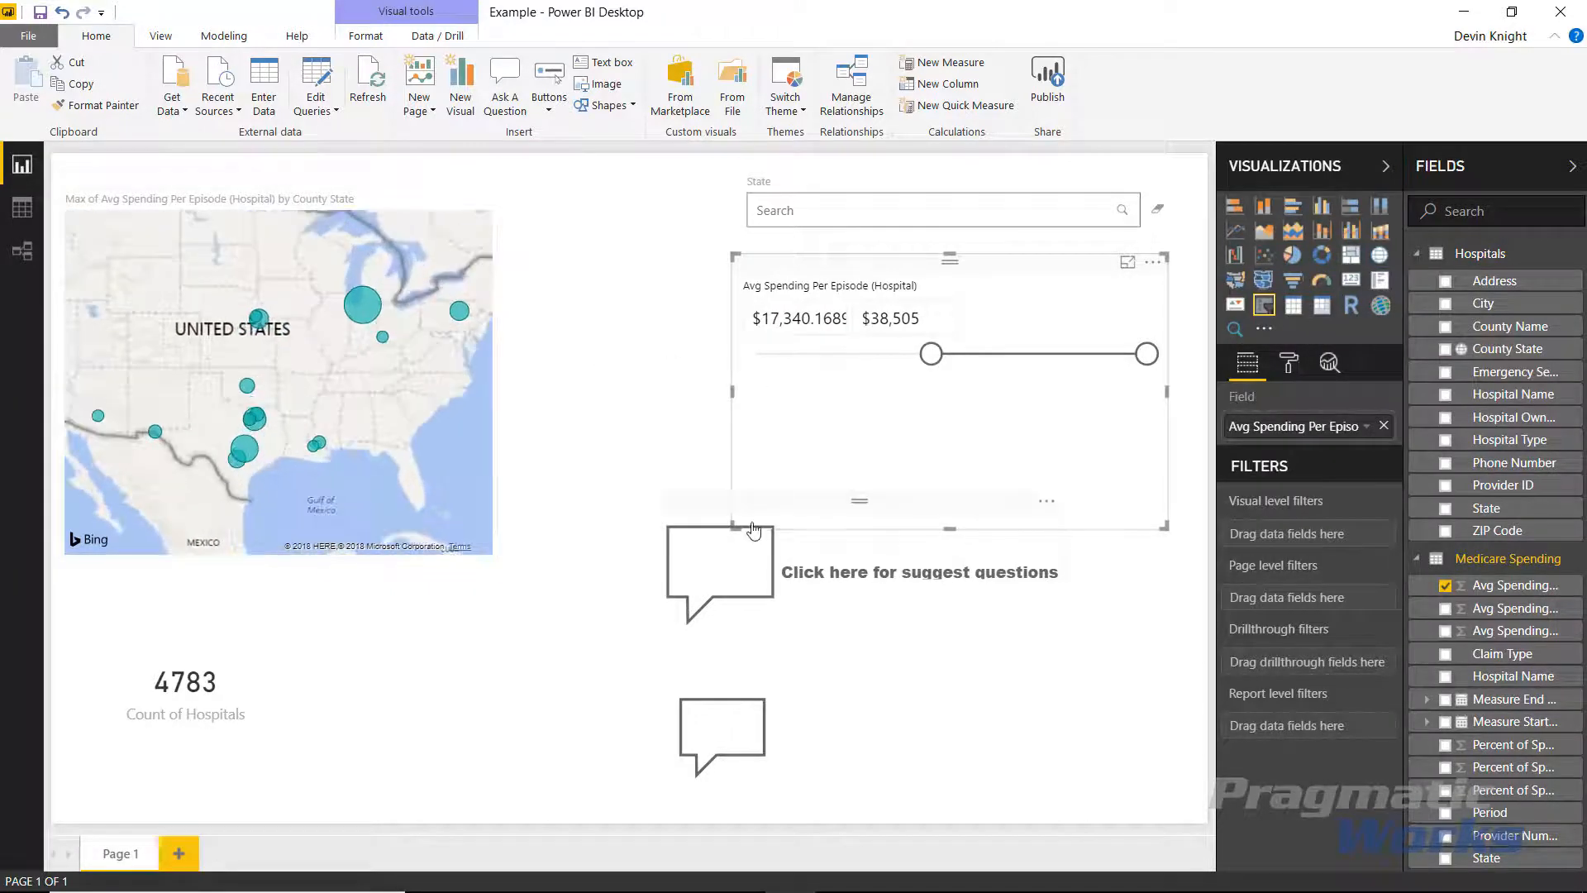
left_click(608, 555)
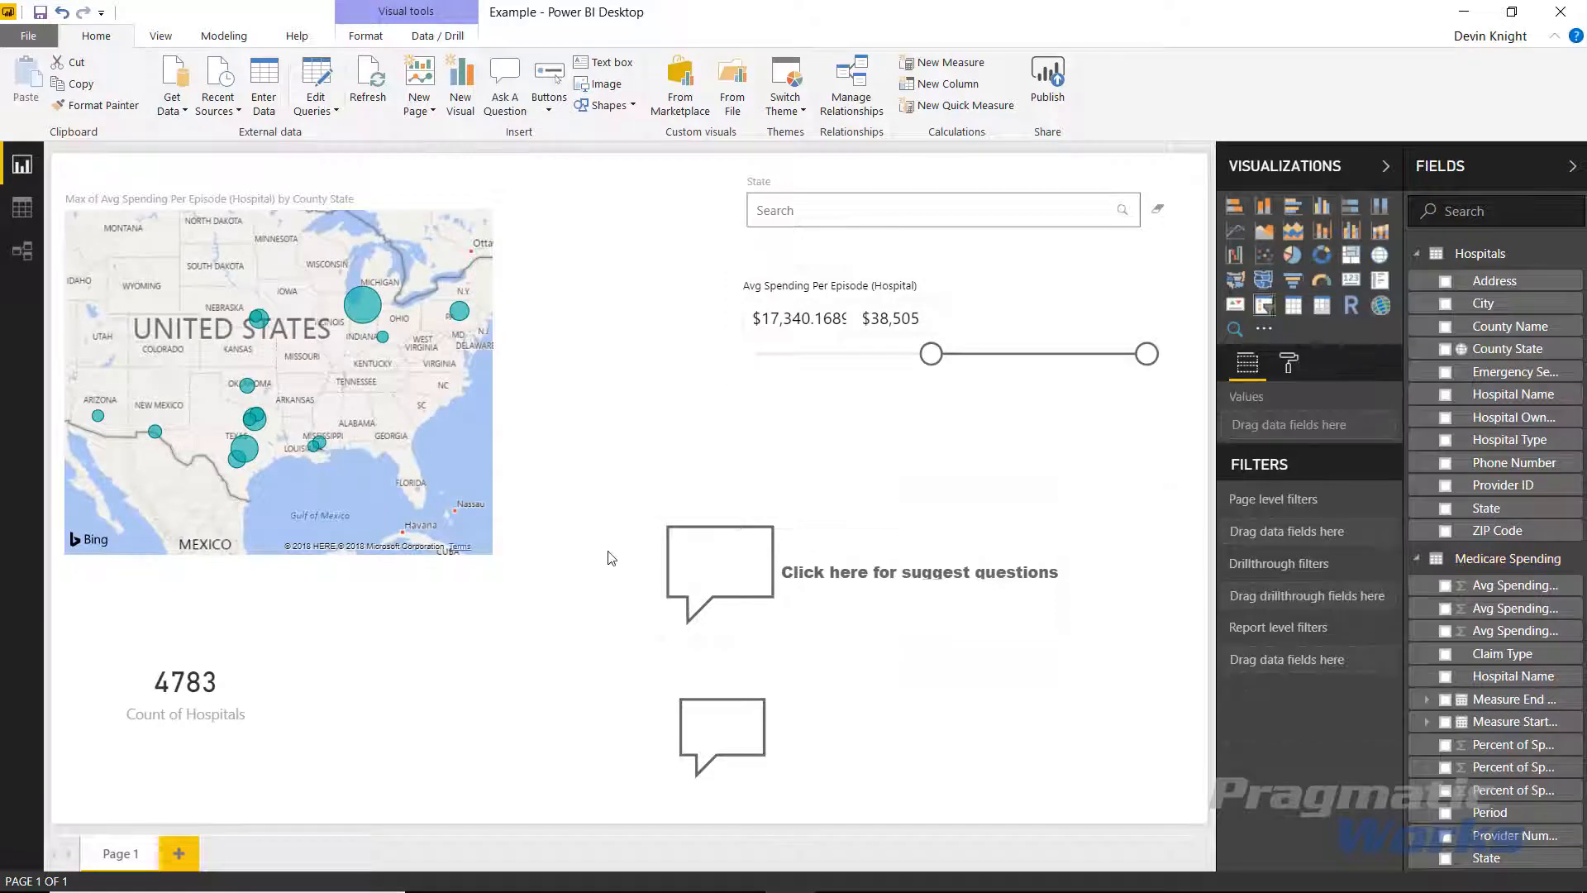
Examine how the first Q&A button's suggested questions are answered while the spending slicer filters the page.
left_click(752, 585)
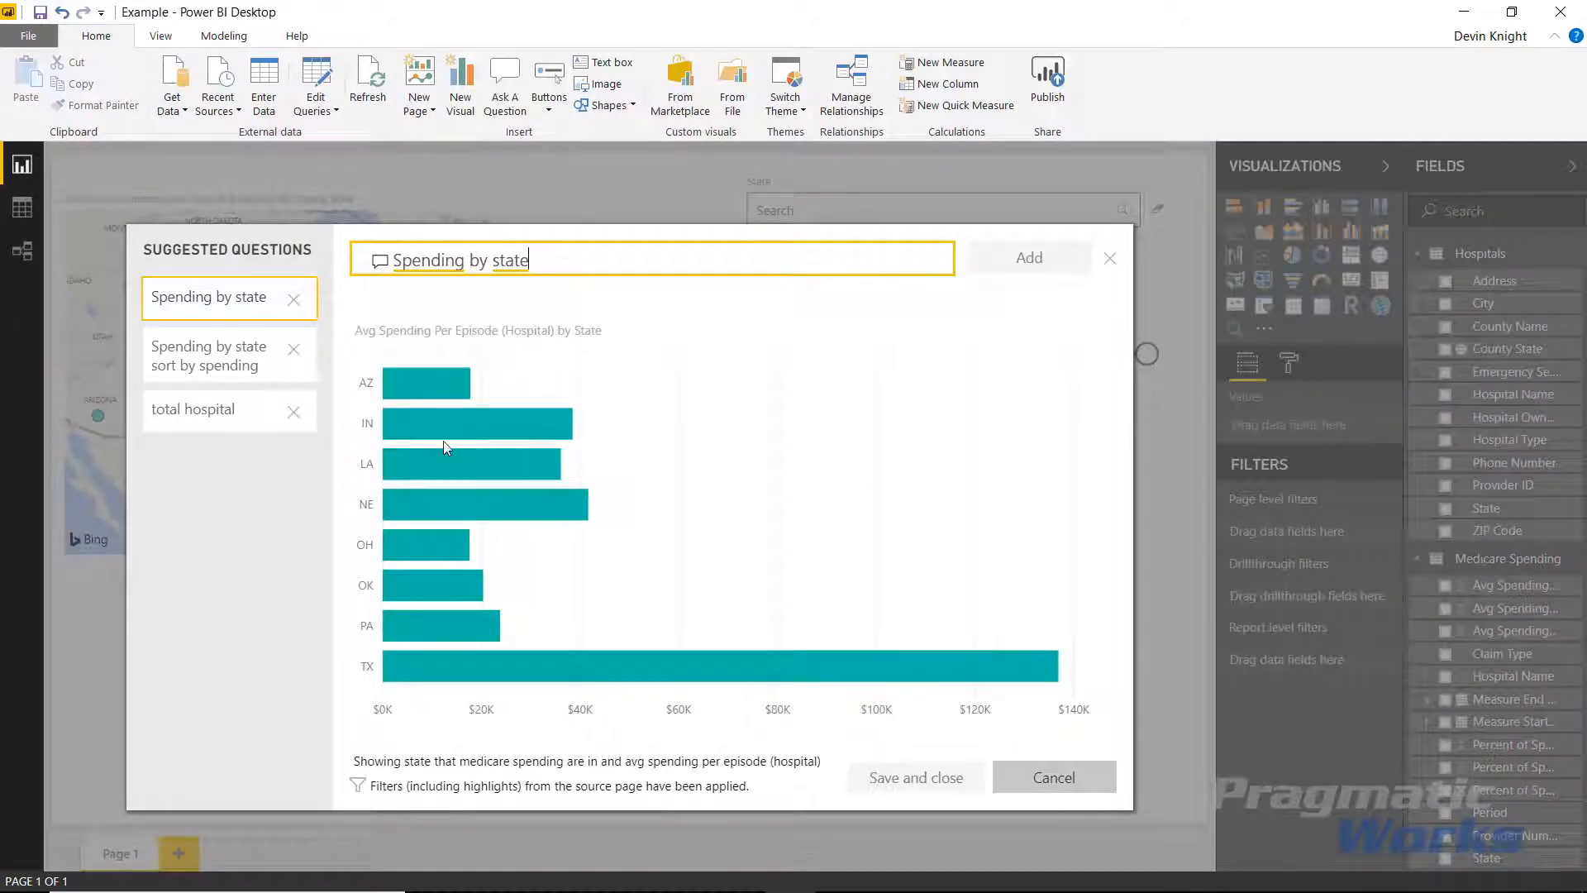
left_click(235, 361)
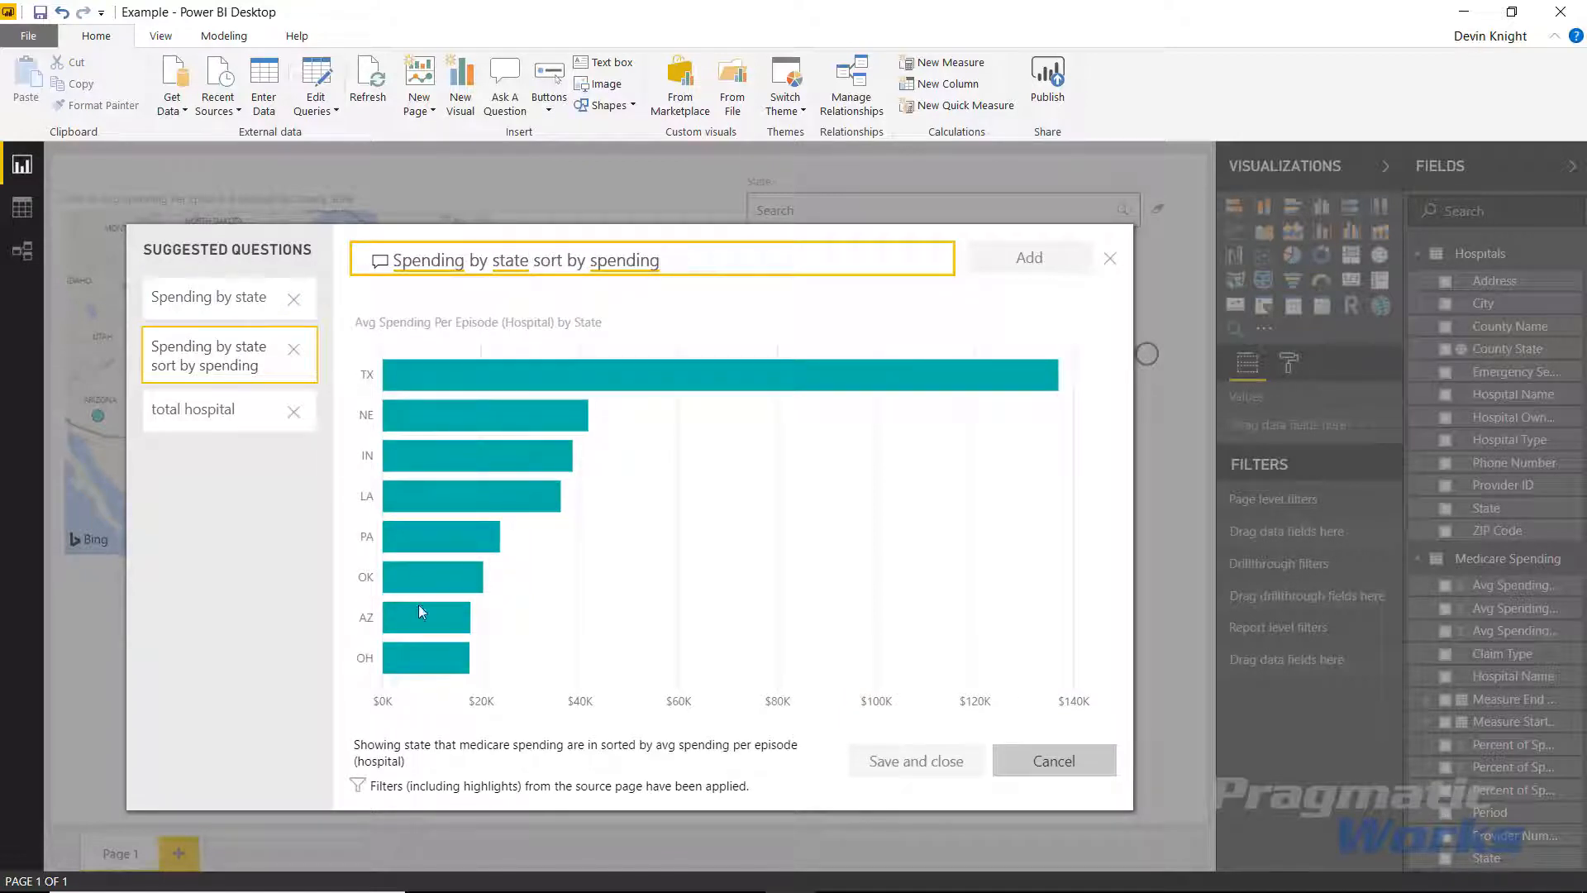
left_click(260, 413)
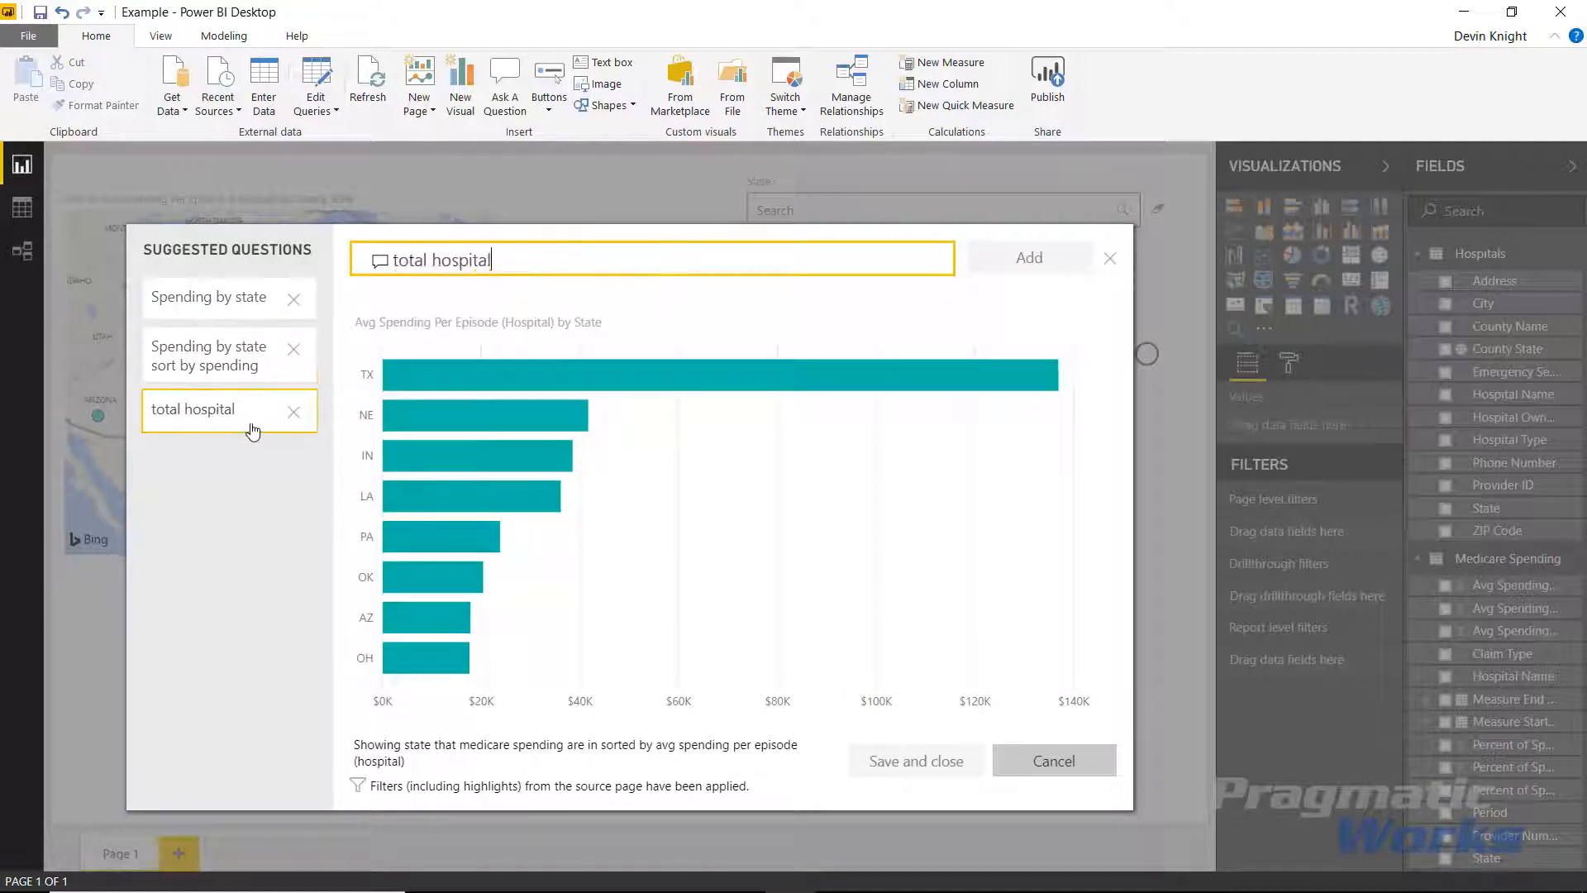
left_click(276, 367)
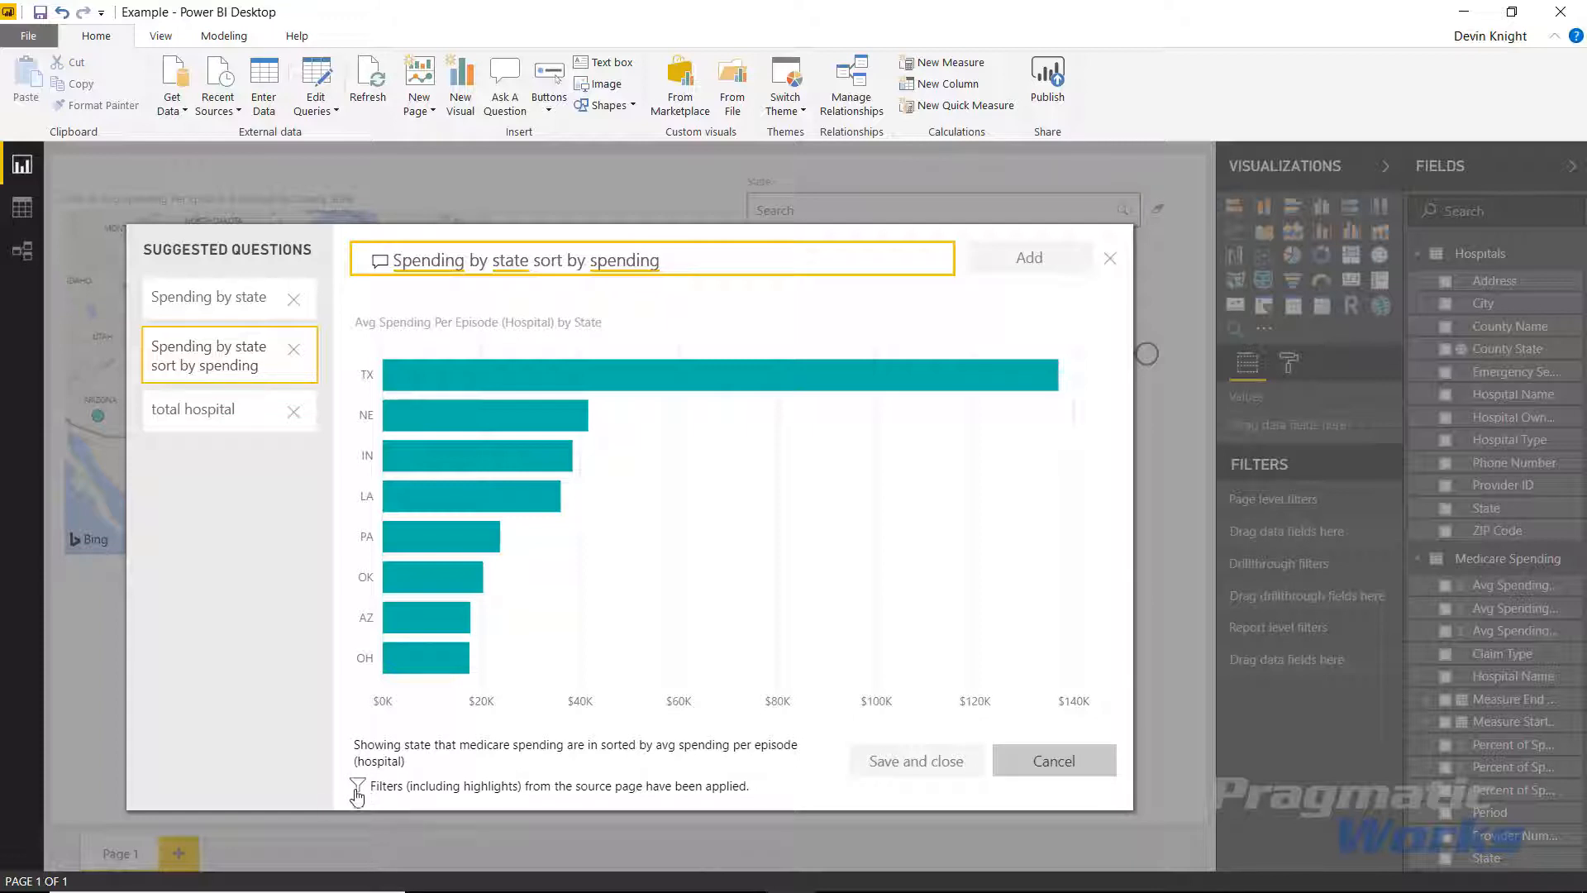
left_click(1013, 773)
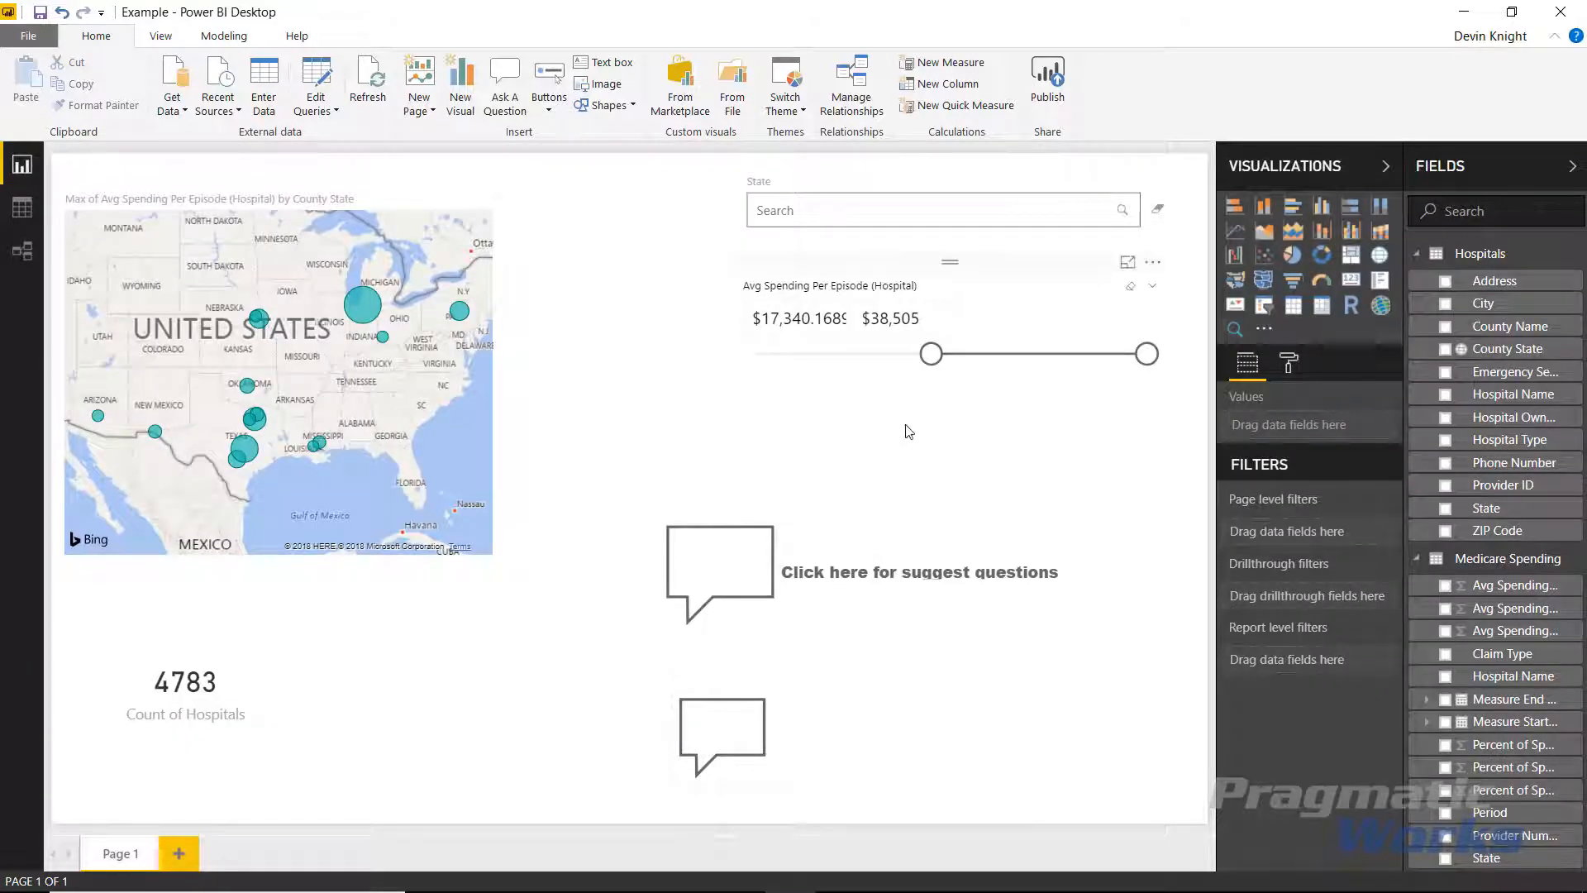
Lower the spending slicer's minimum to about $16,529 and recheck the first Q&A button's "Spending by state" answer.
mouse_move(926, 374)
left_mouse_down()
mouse_move(872, 375)
mouse_move(956, 374)
mouse_move(854, 364)
mouse_move(957, 364)
mouse_move(921, 390)
mouse_move(814, 402)
mouse_move(829, 364)
mouse_move(922, 364)
left_mouse_up()
left_click(642, 453)
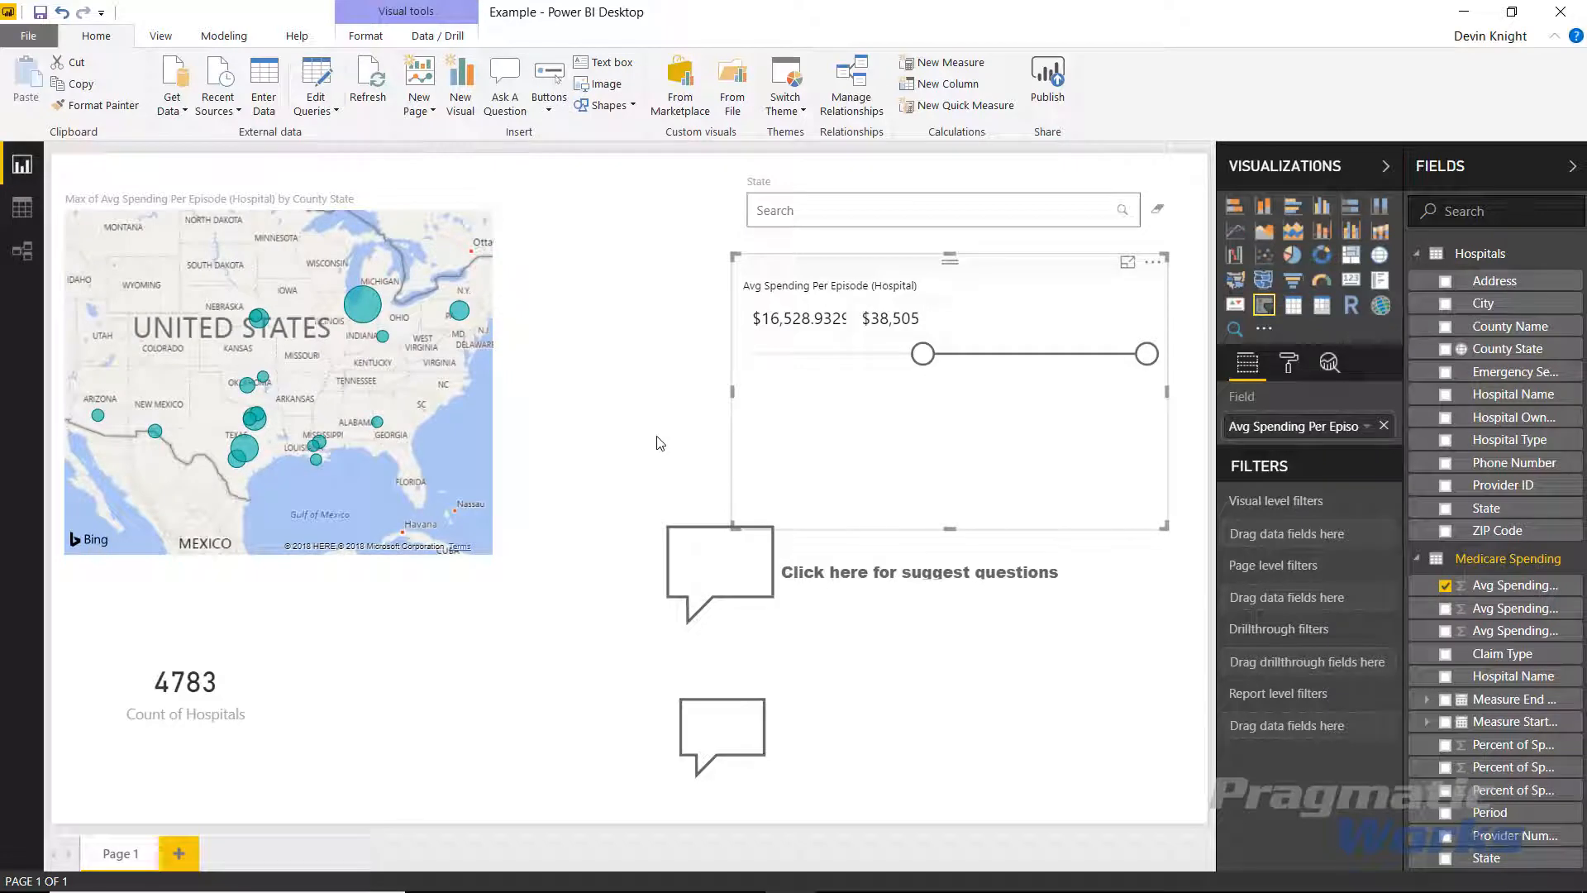
left_click(603, 607)
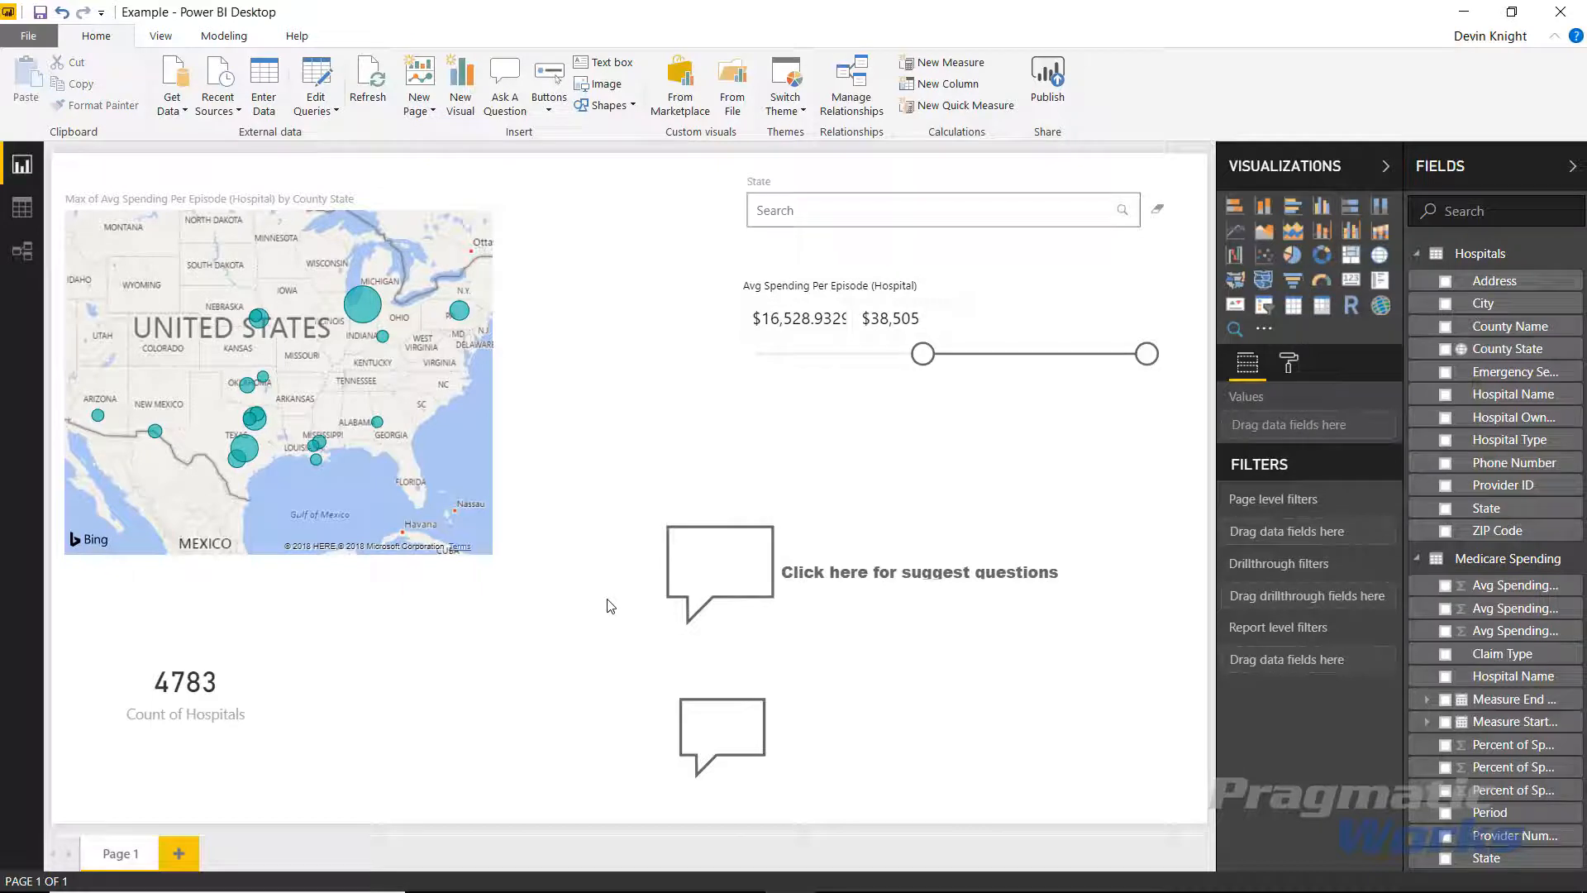
left_click(739, 587)
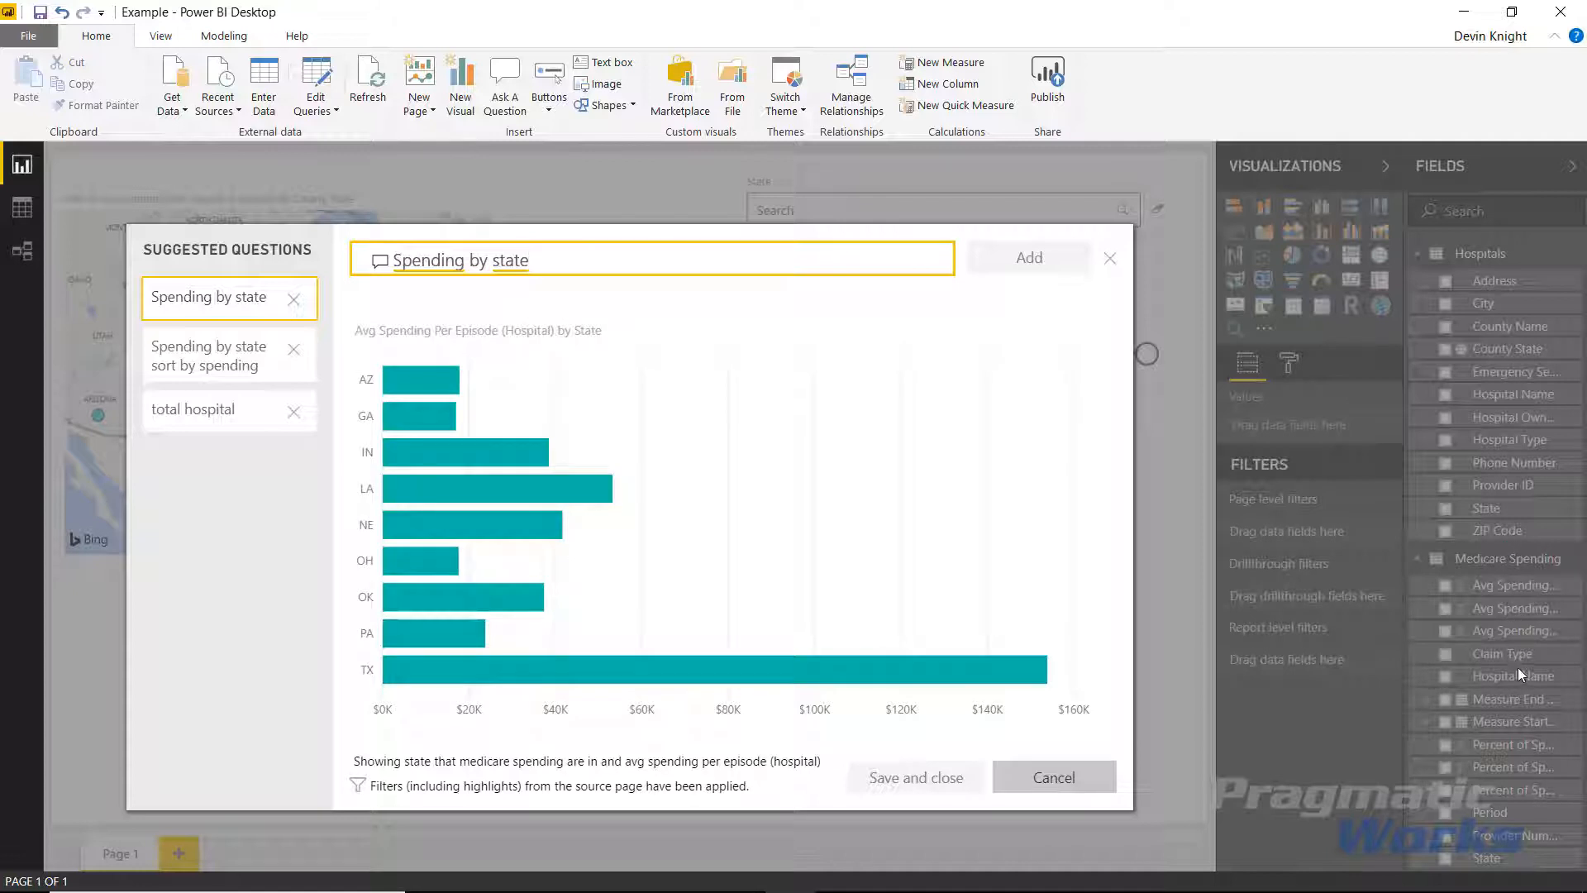
left_click(1090, 769)
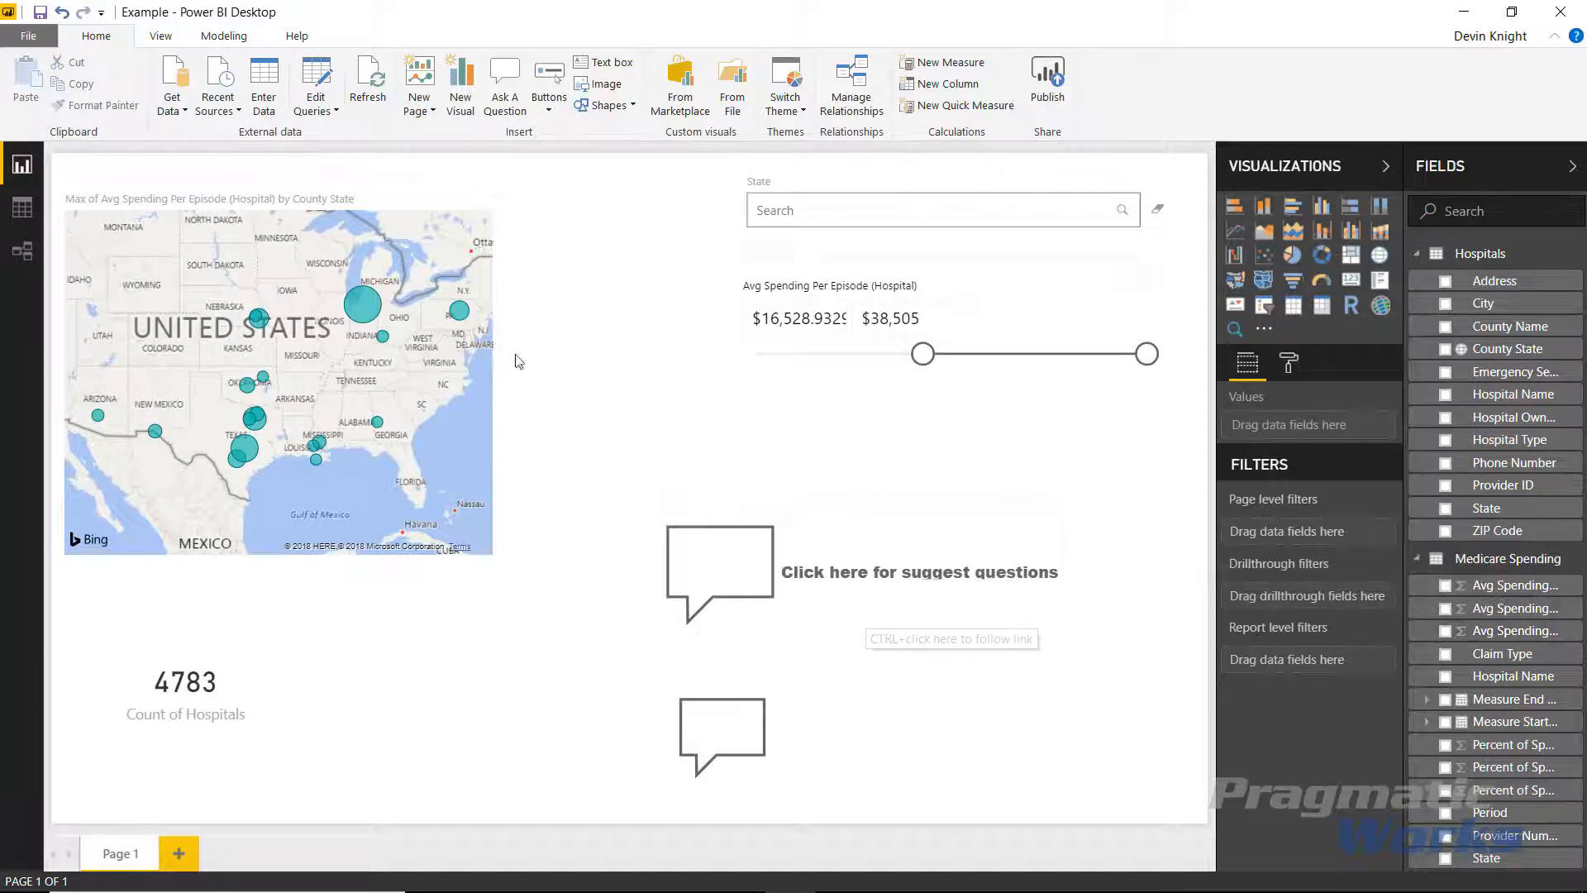
Check the Medicare Spending synonyms and Q&A modeling options in the relationships view, and return to the report.
left_click(22, 251)
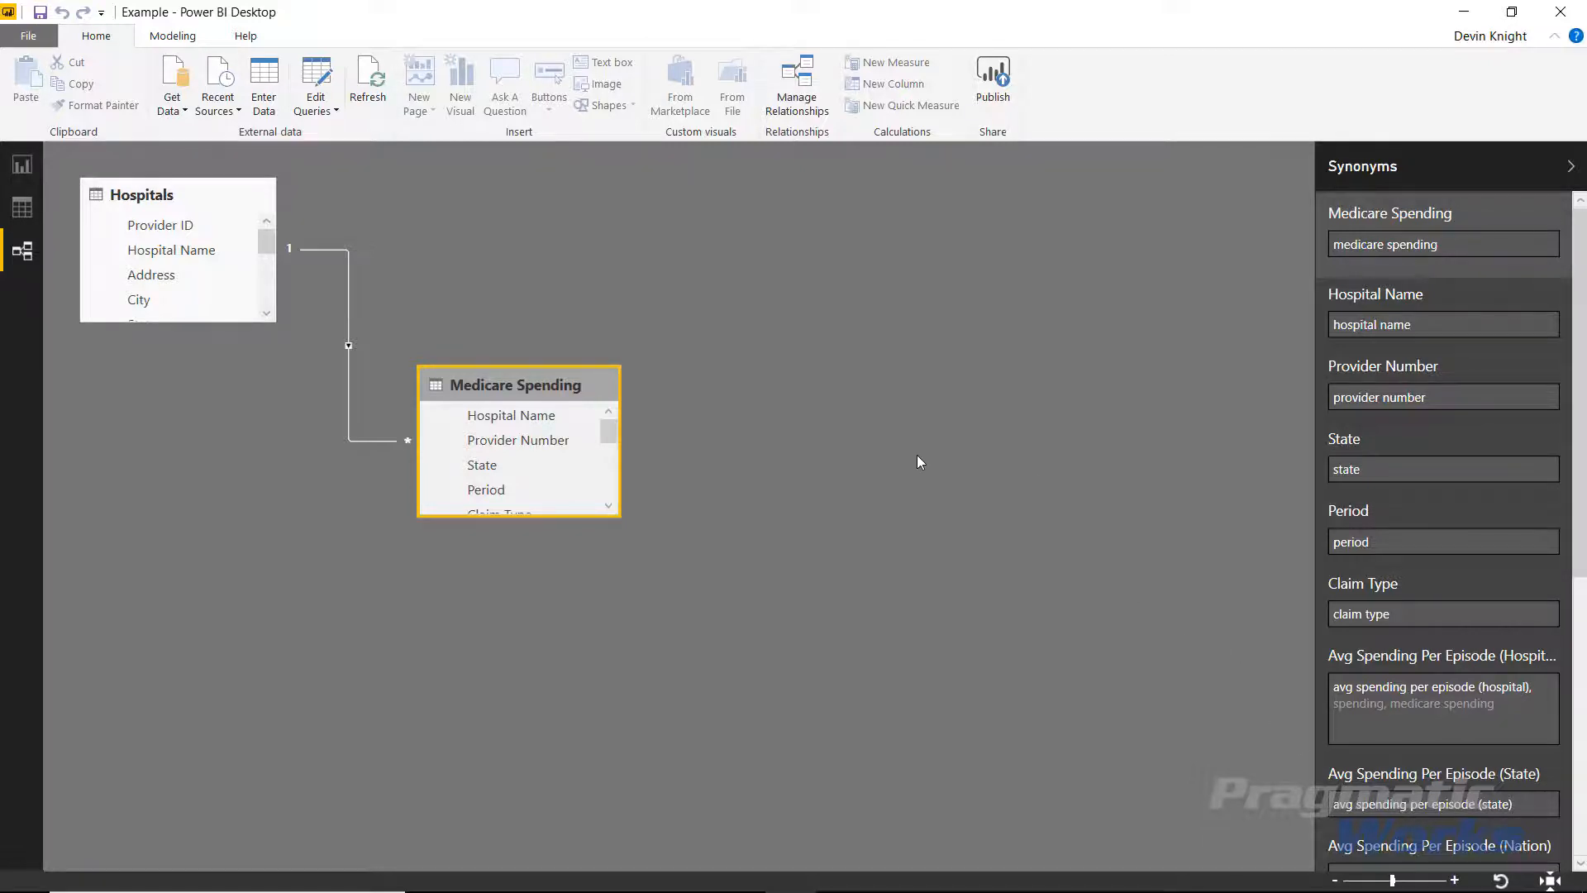
left_click(172, 36)
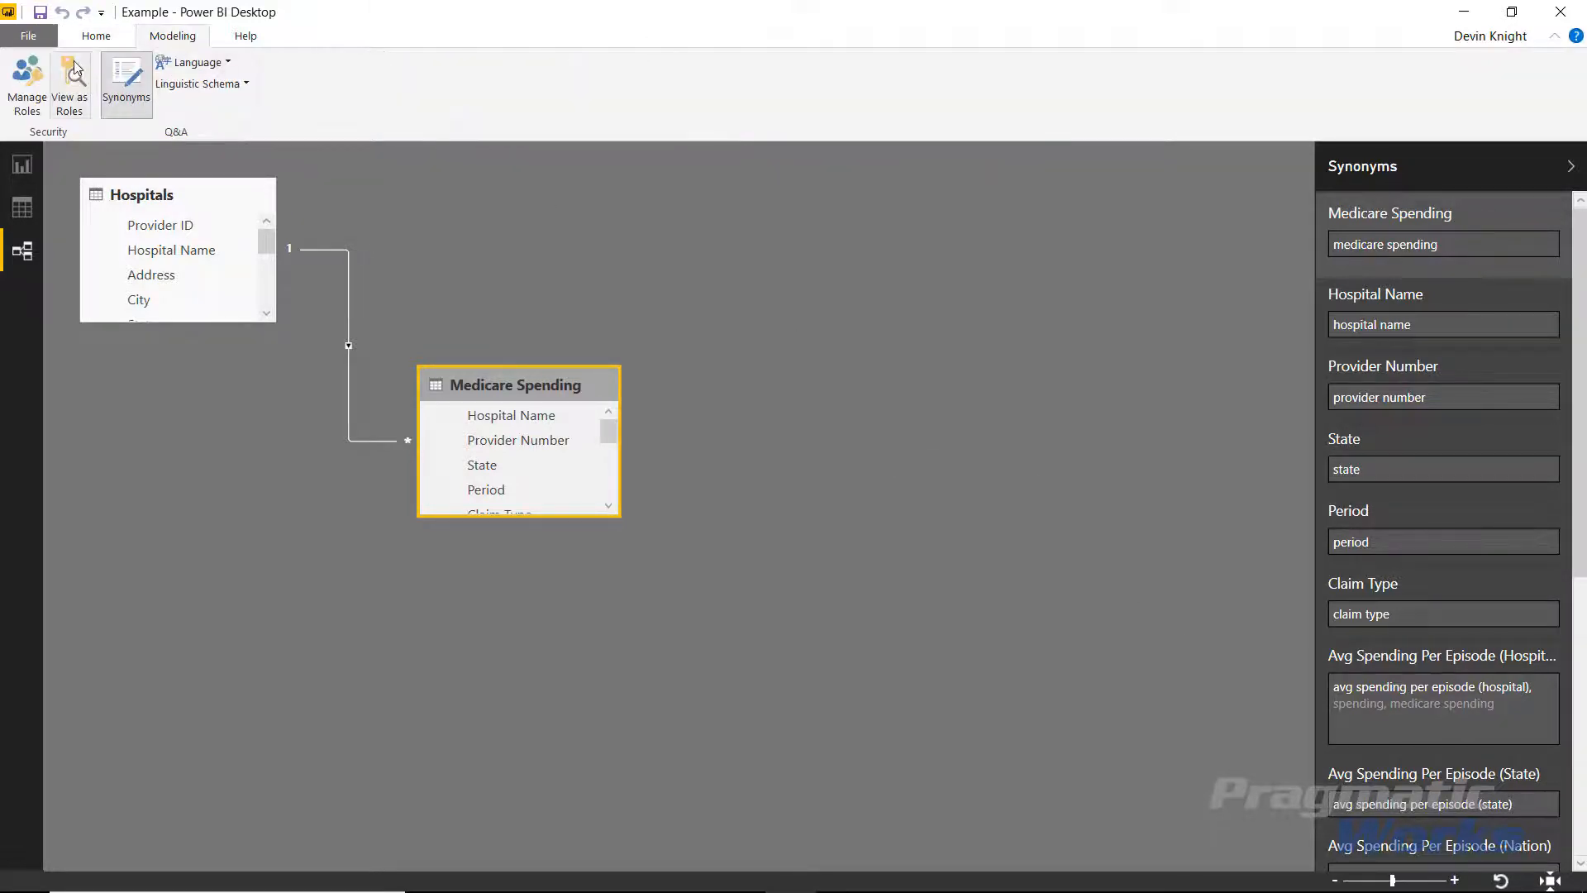
left_click(32, 166)
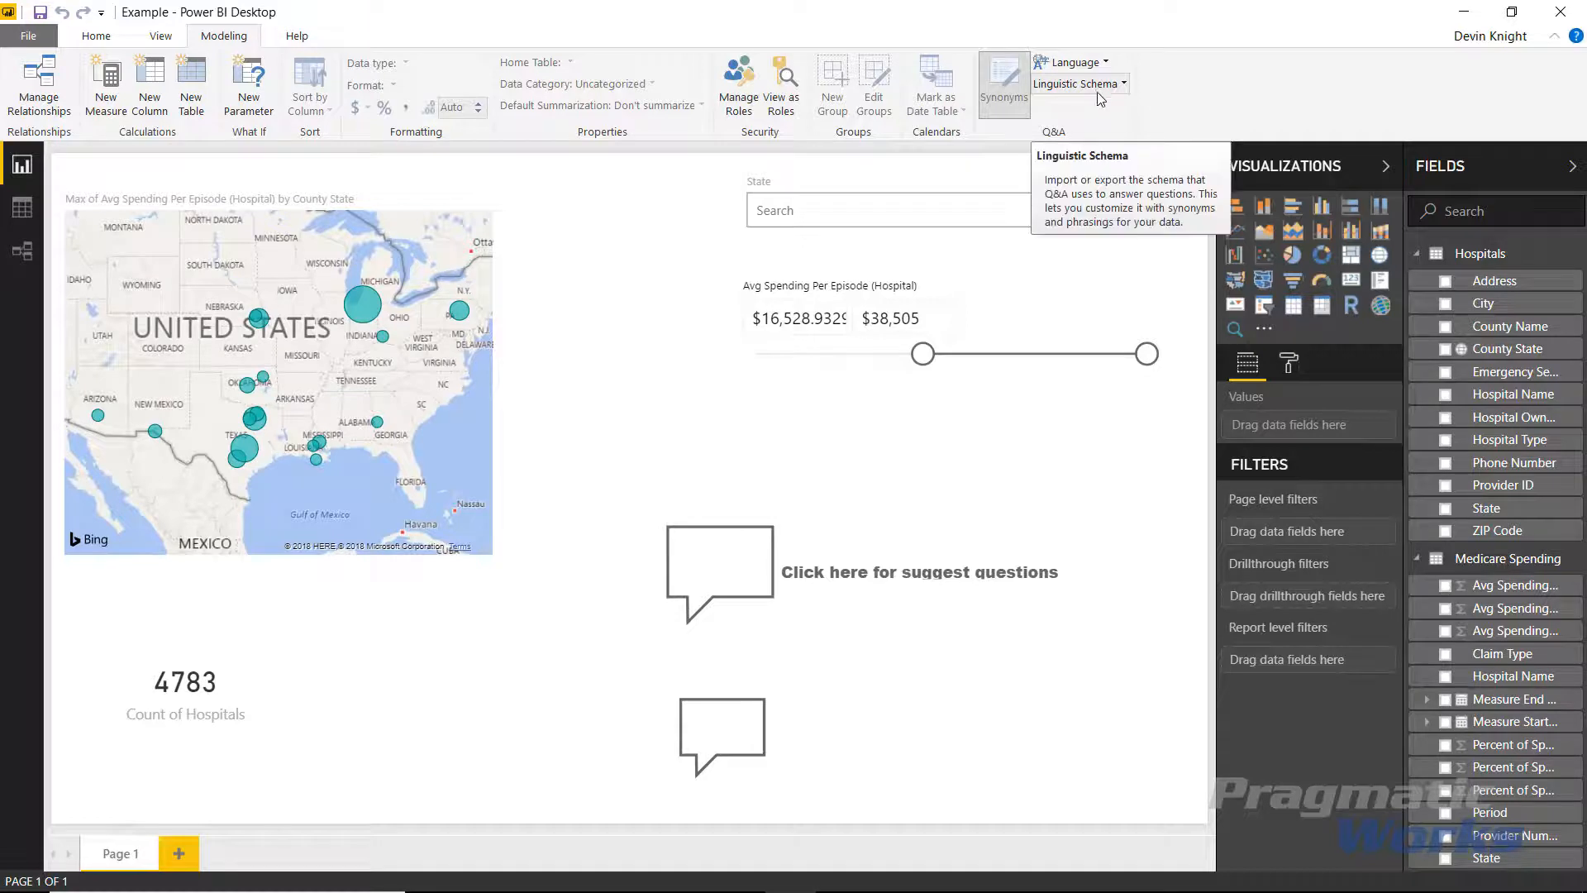
left_click(1124, 83)
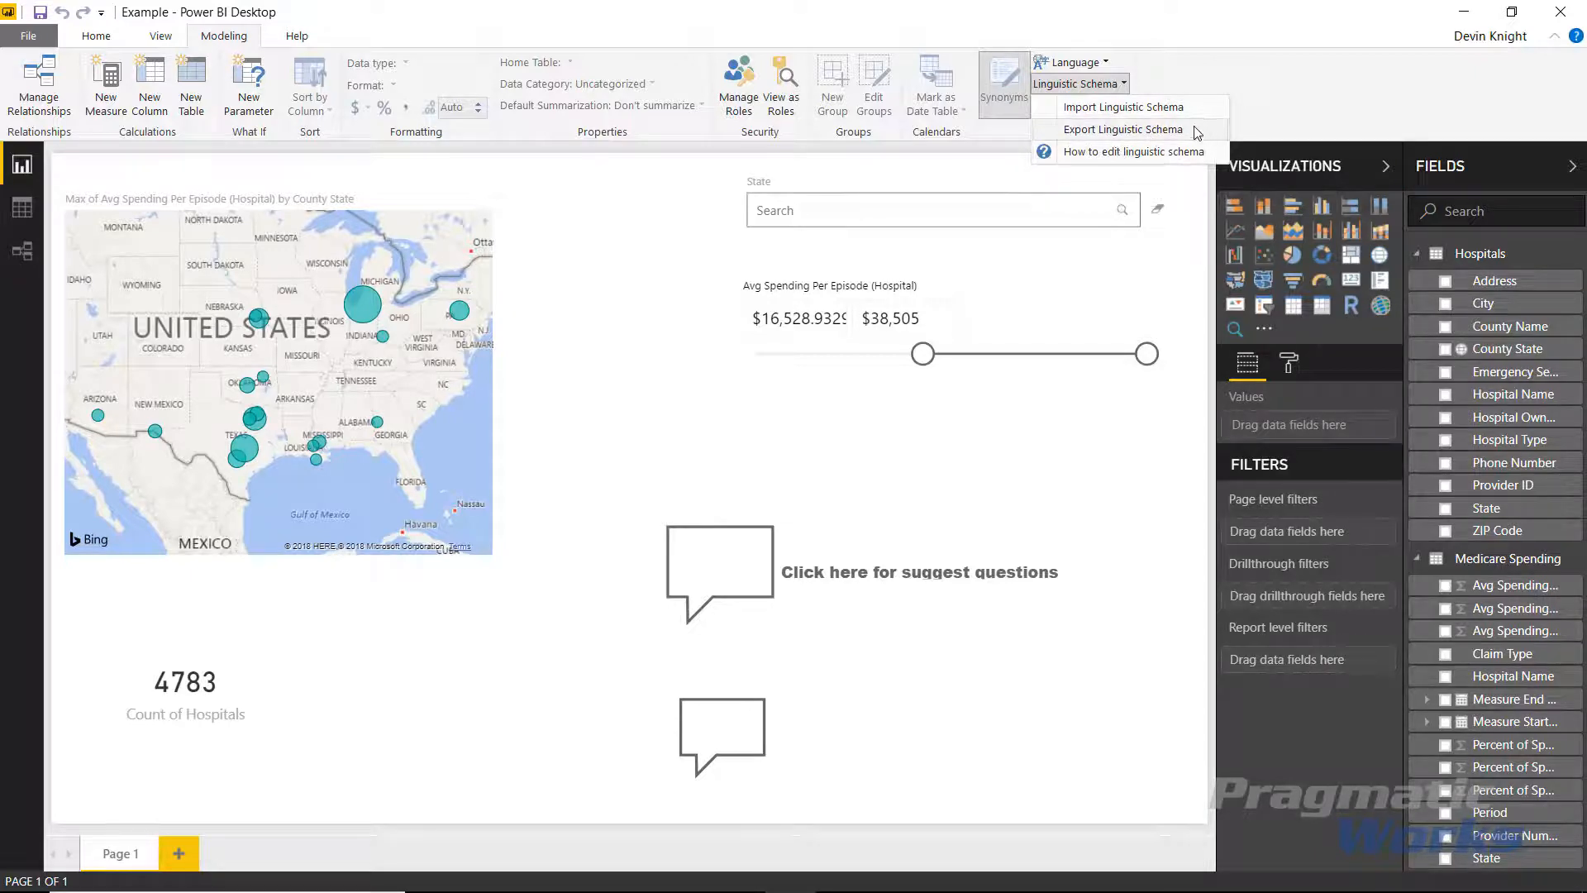
left_click(1087, 130)
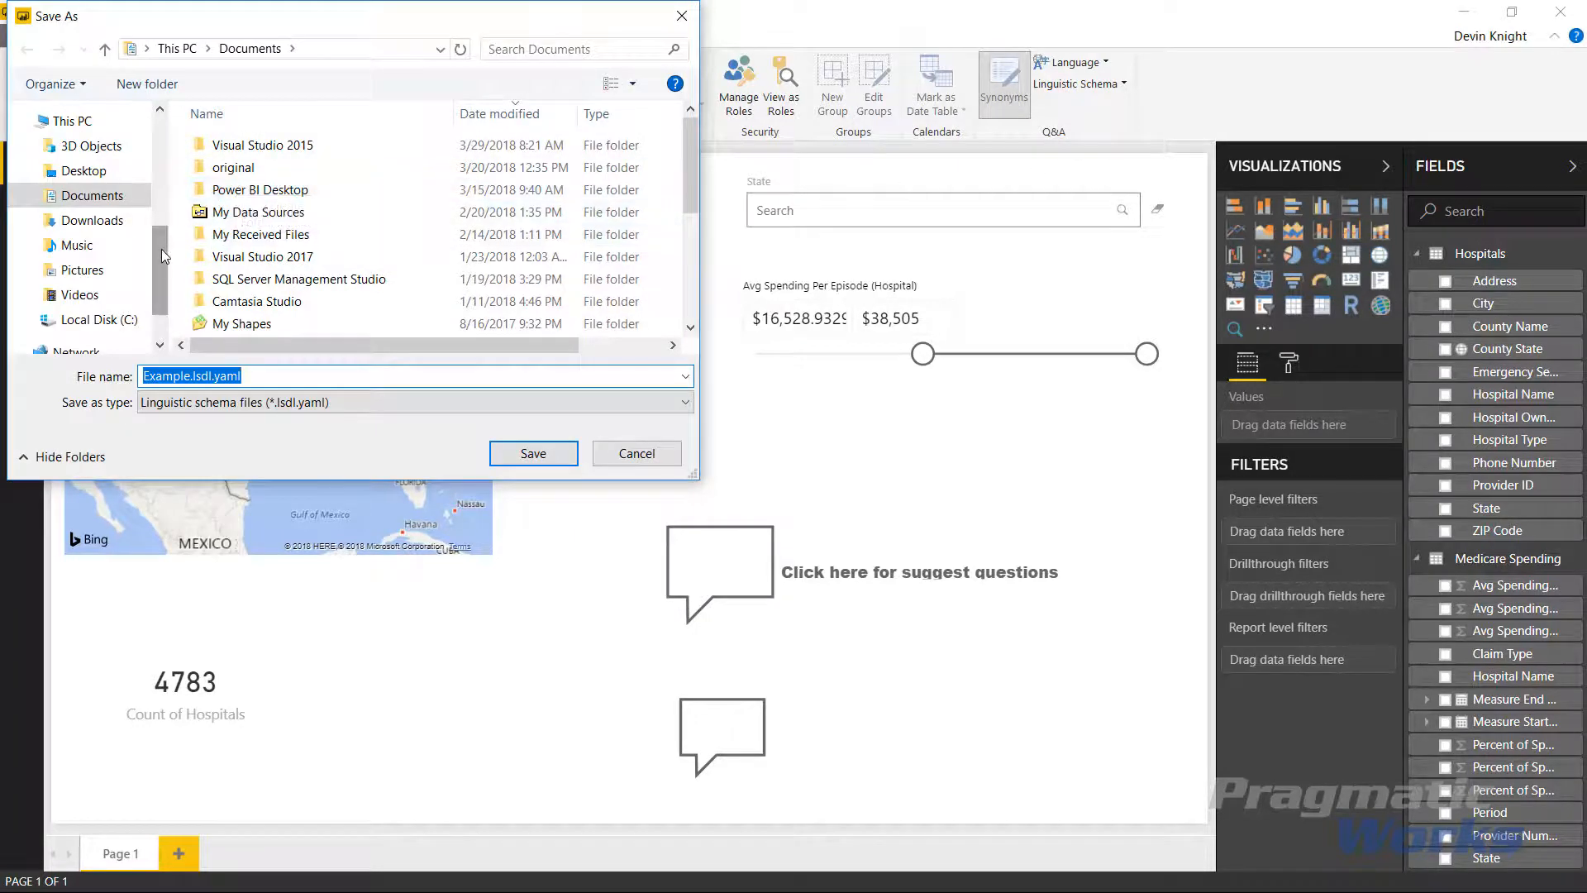
left_click(121, 327)
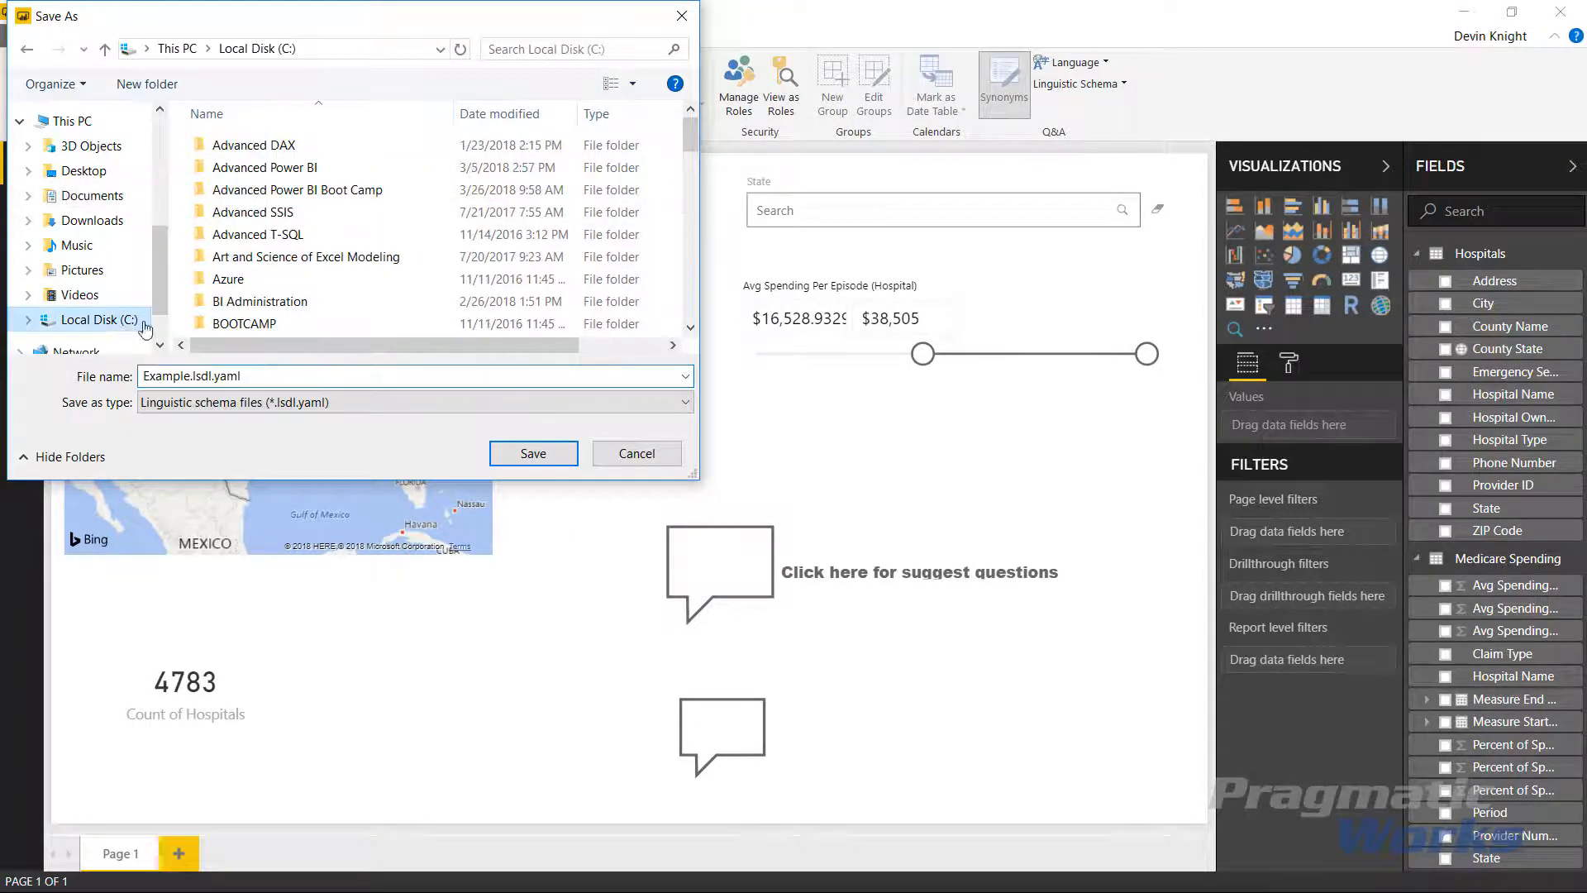
scroll(327, 264, "down", 1)
scroll(327, 265, "down", 2)
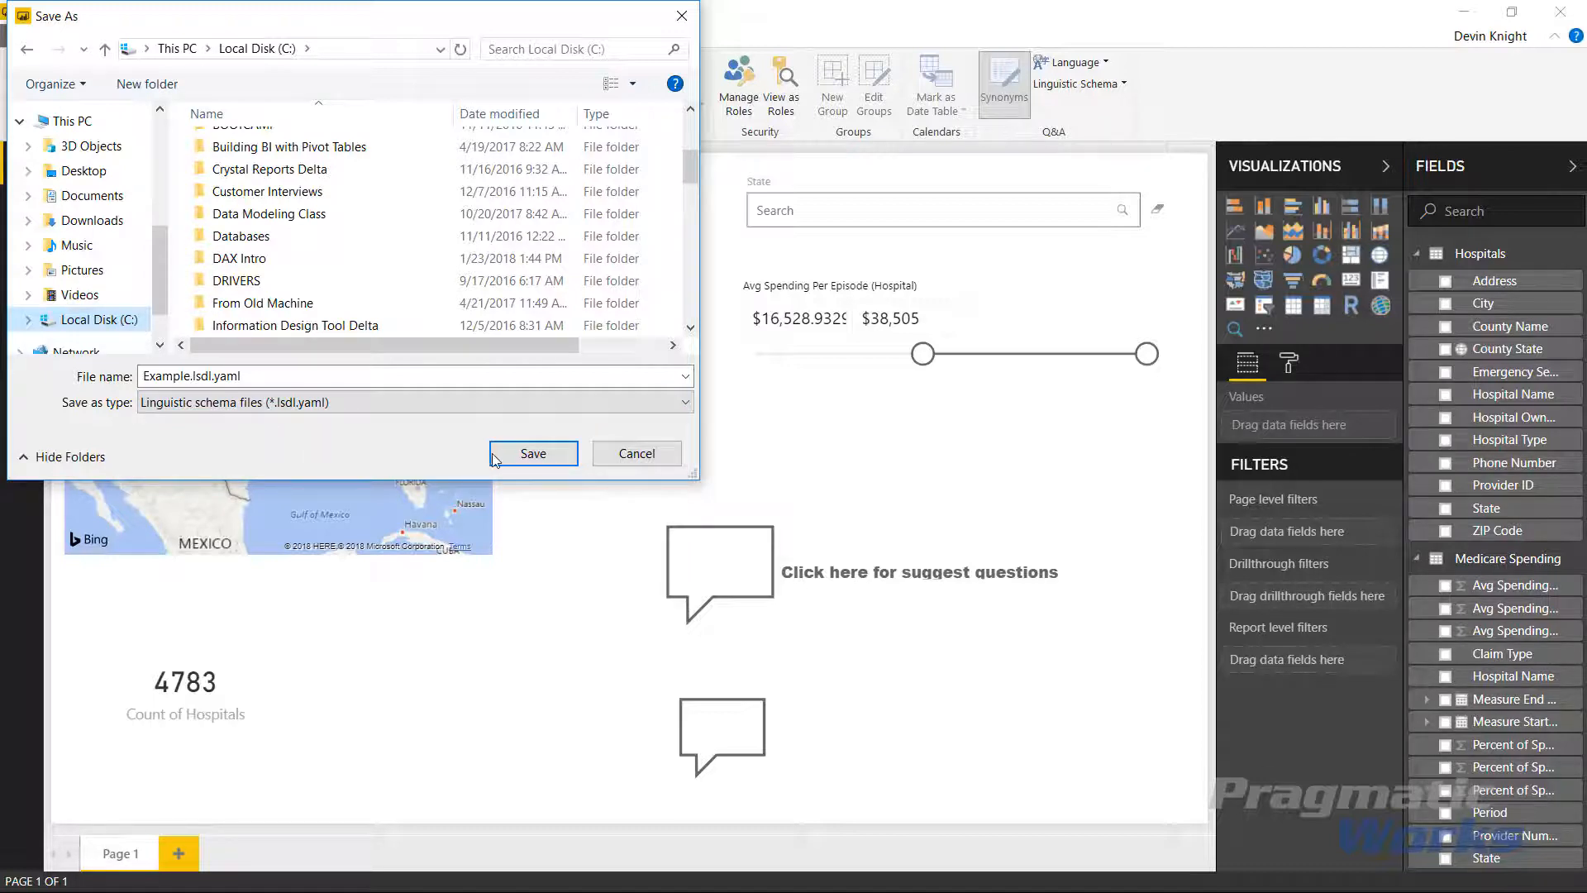
left_click(661, 453)
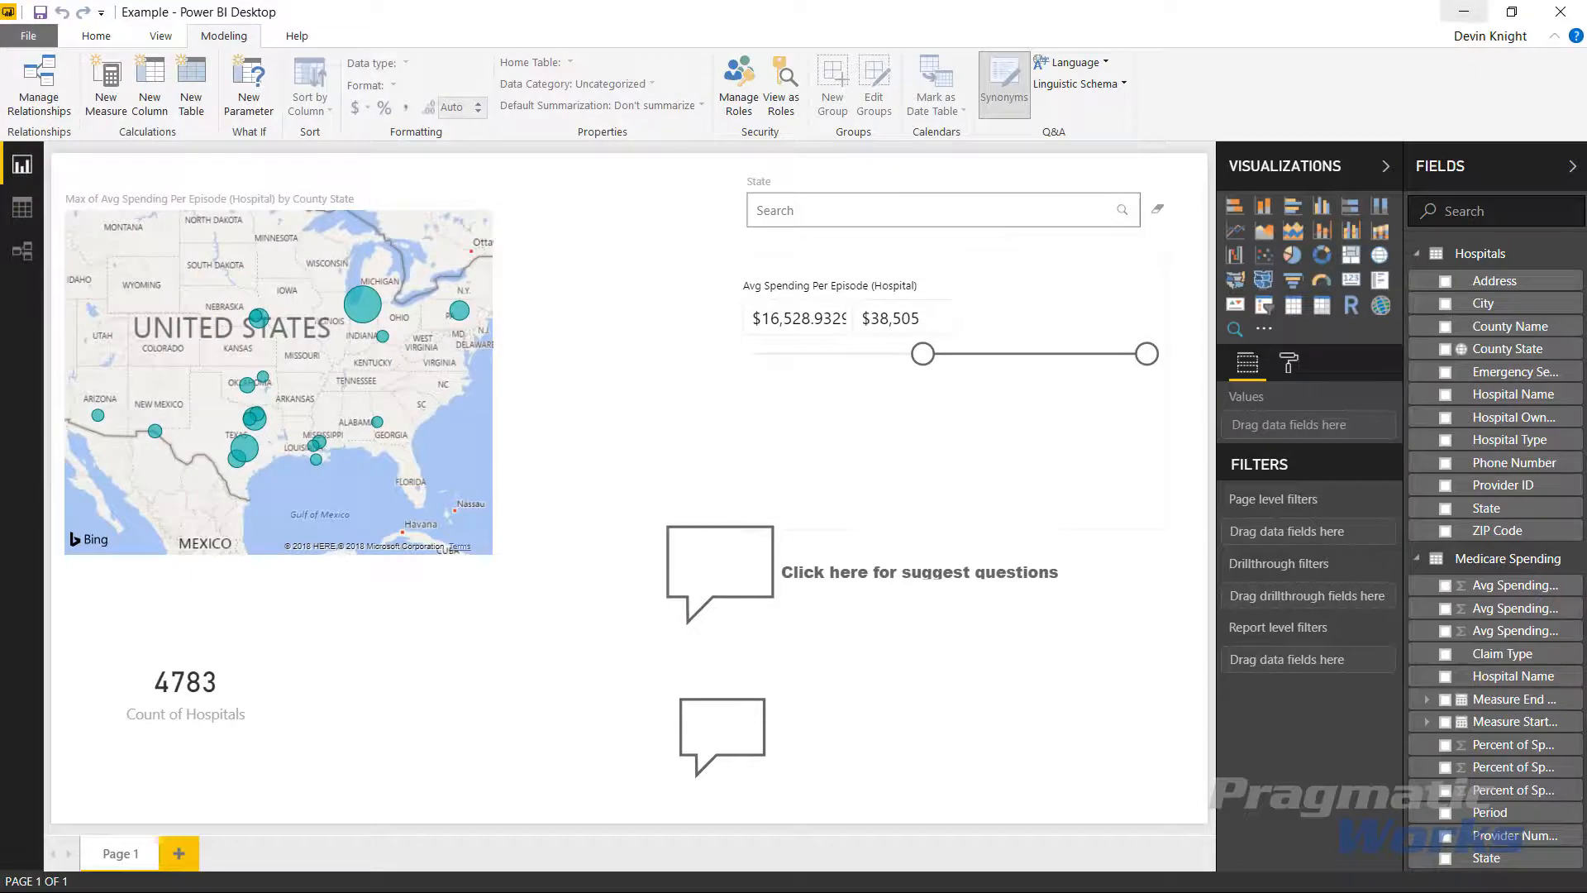
Switch to Notepad++ and examine the Words synonyms under medicare_spending.avg_spending_per_episode_hospital in Medicare Linguistics.lsdl.yaml.
left_click_drag(1586, 495, 853, 0)
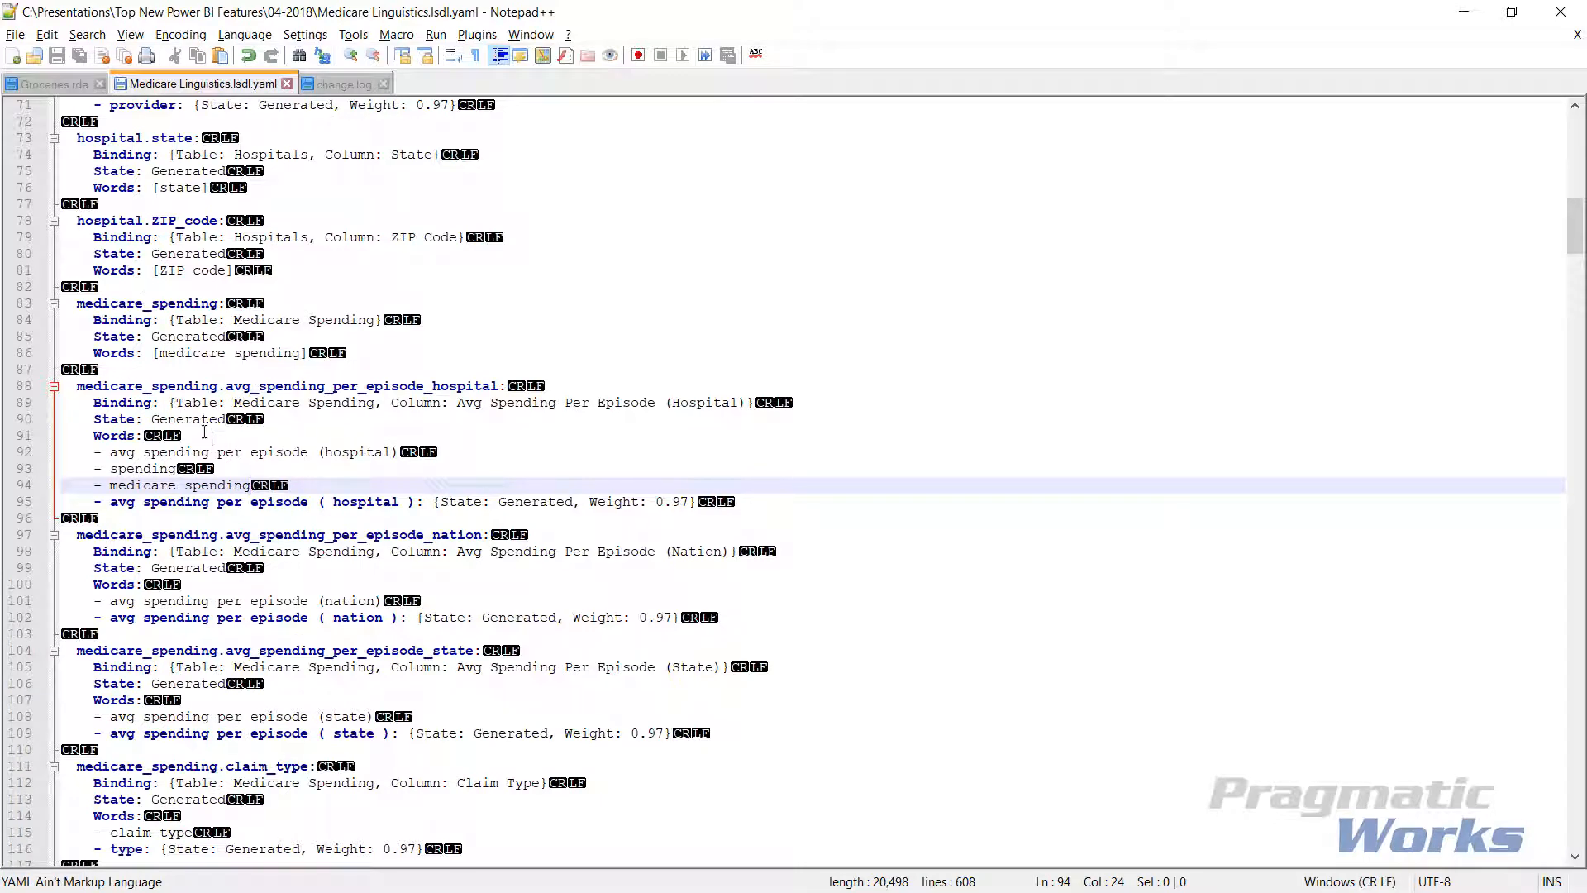
double_click(112, 436)
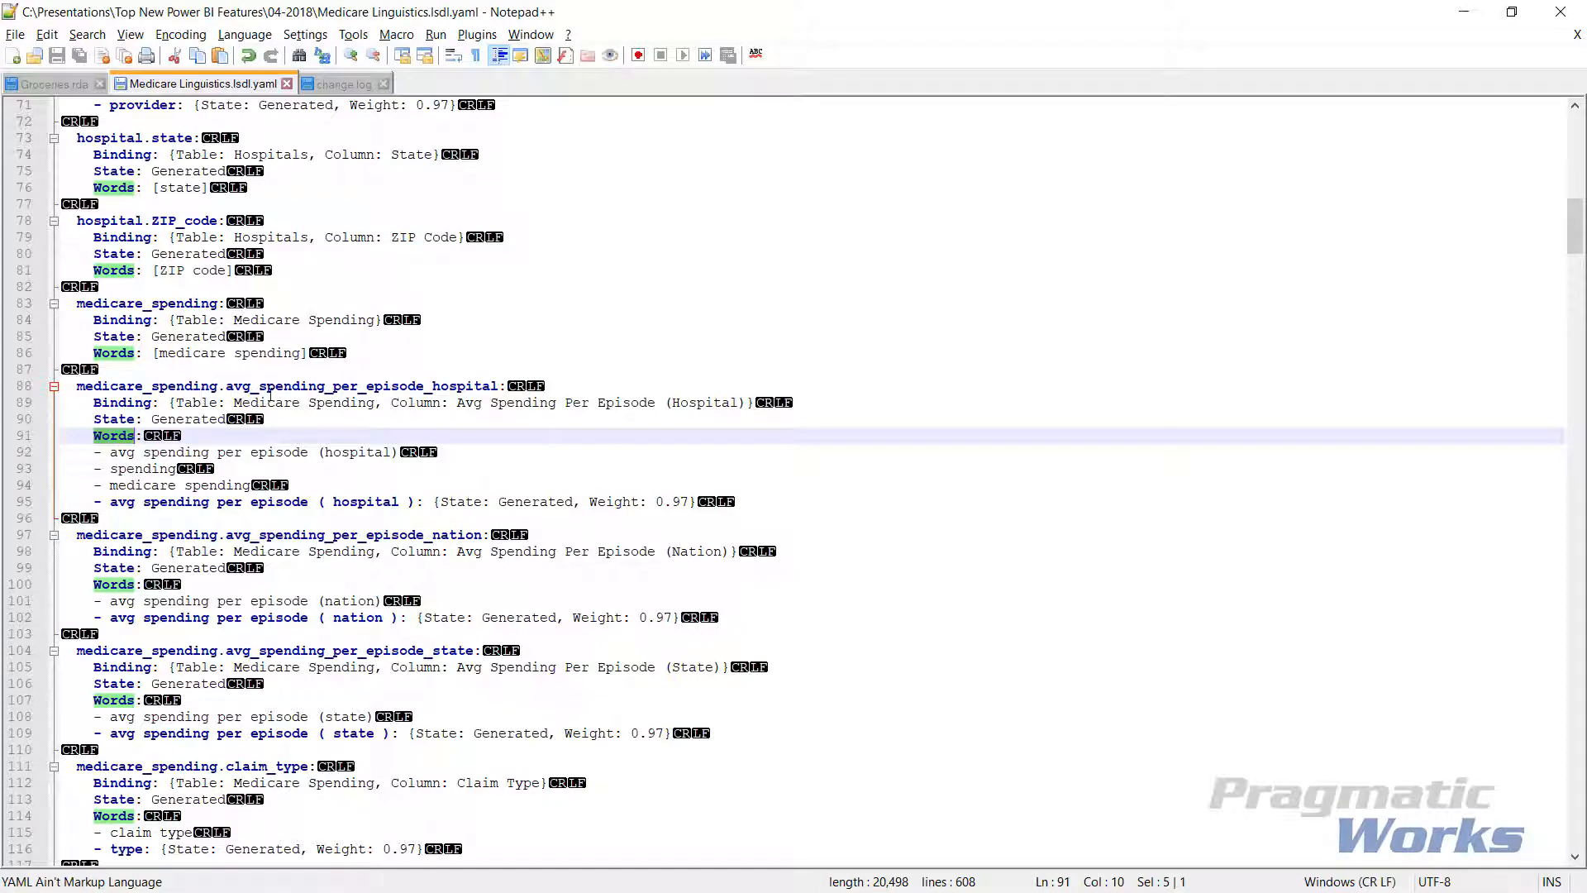
double_click(147, 470)
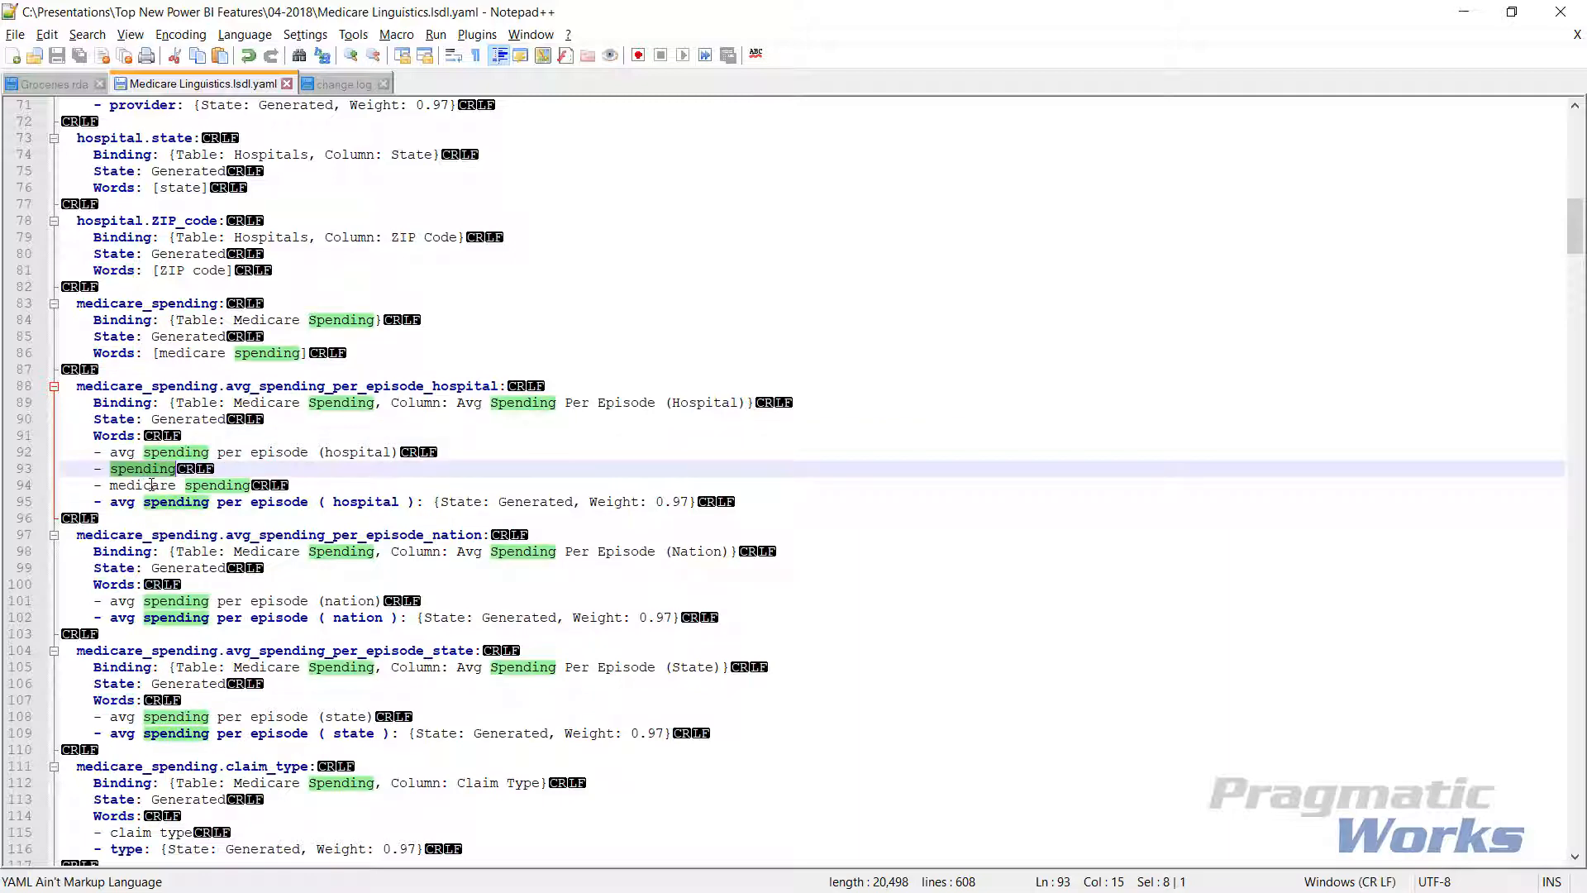
left_click(128, 486)
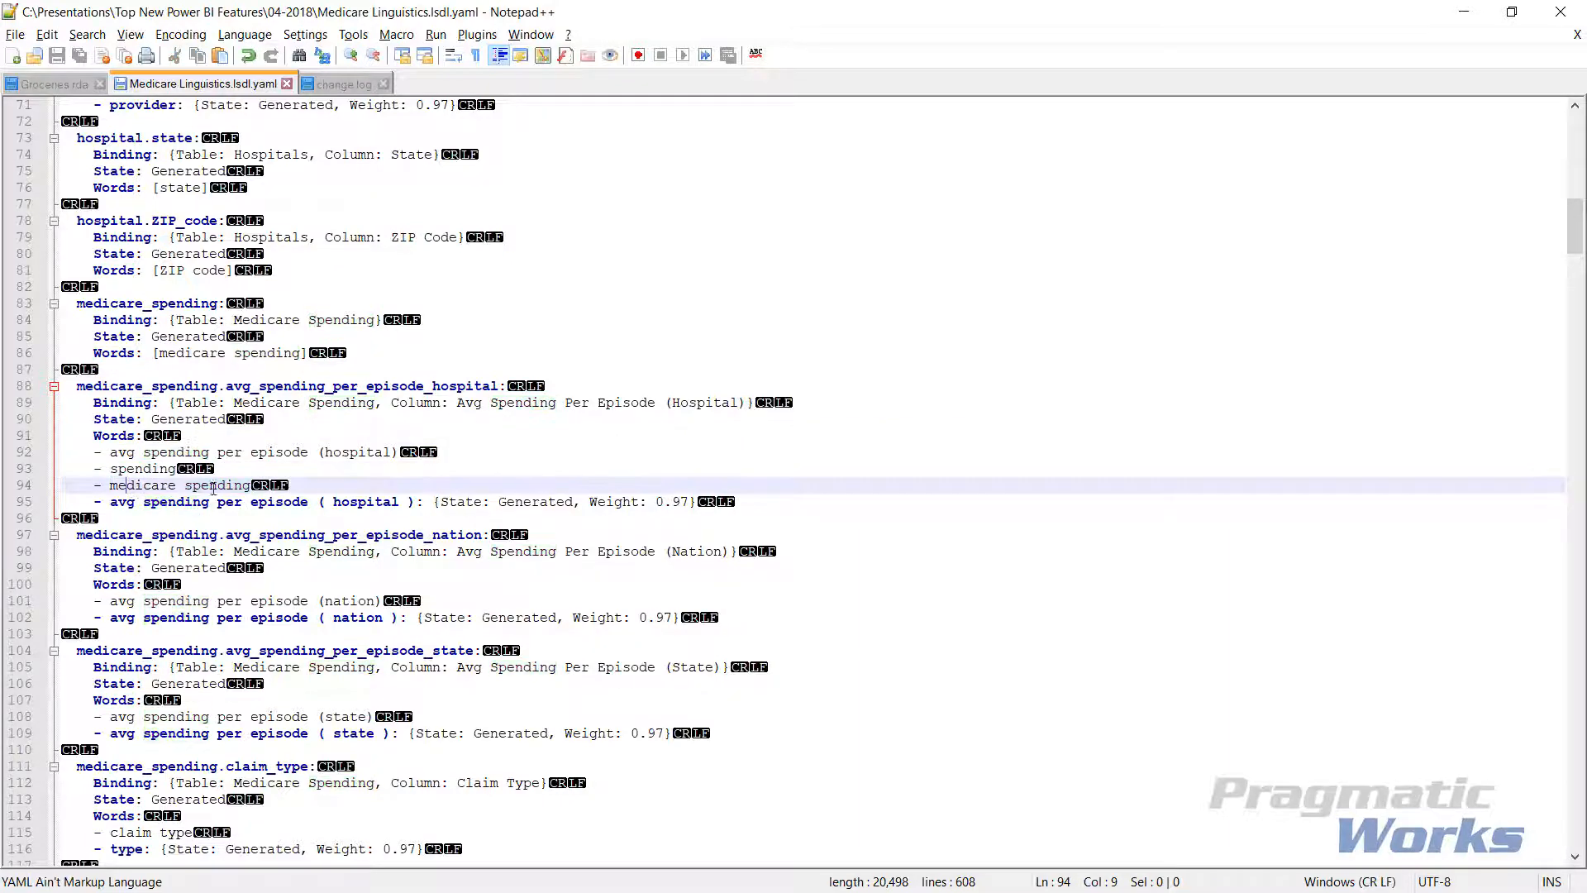
Add a synonym line with a colleague's first name and "is great at Power BI" below "- medicare spending" under avg_spending_per_episode_hospital, and save the file.
left_click(310, 487)
key("Return")
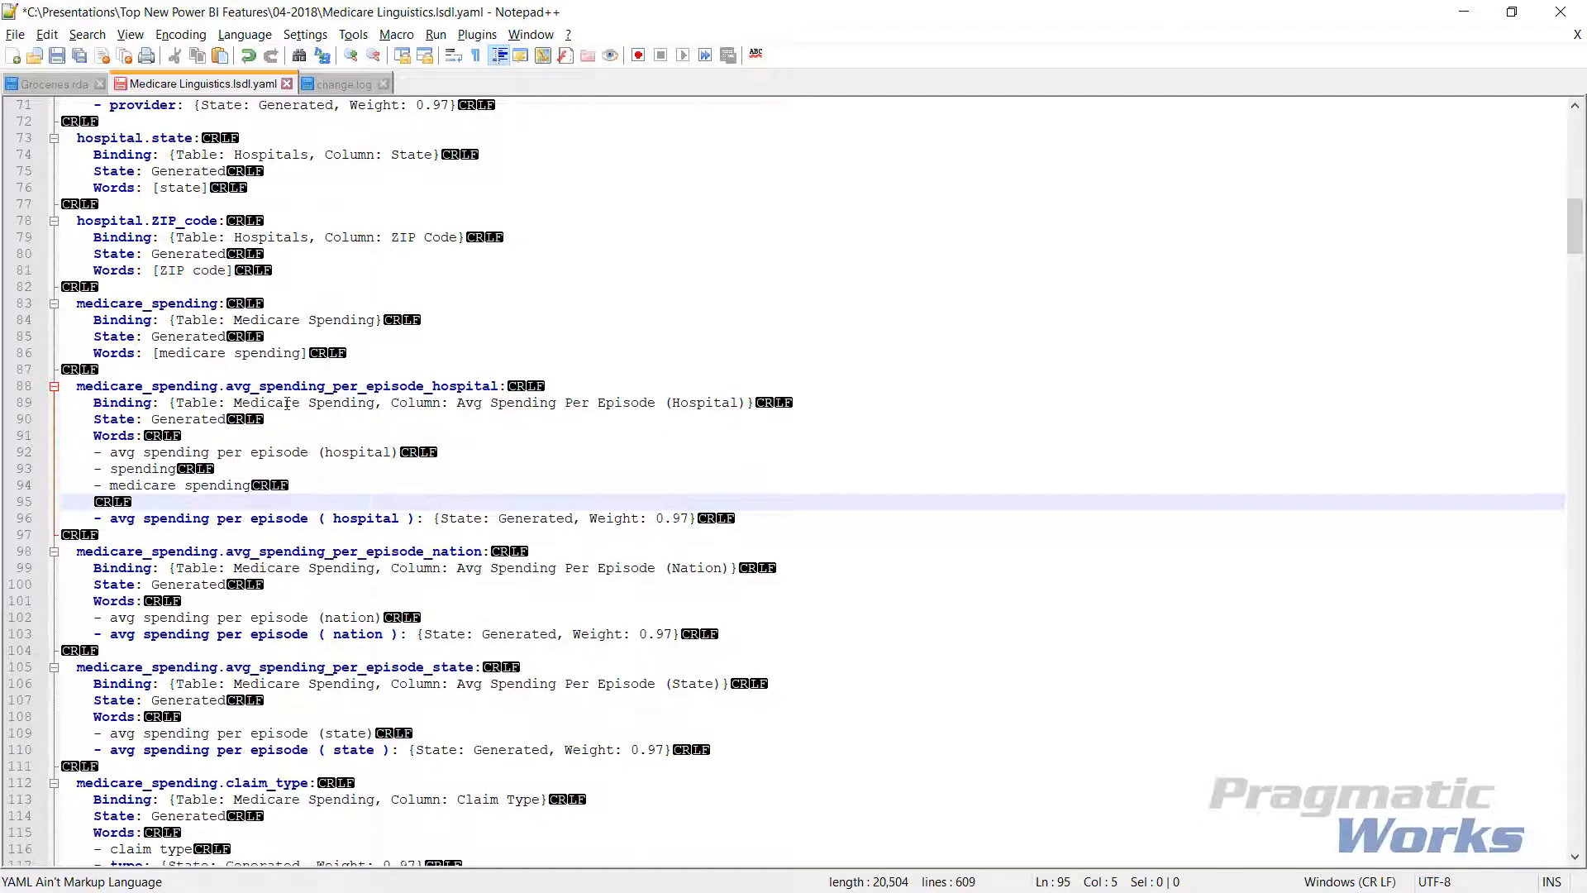
type("- M")
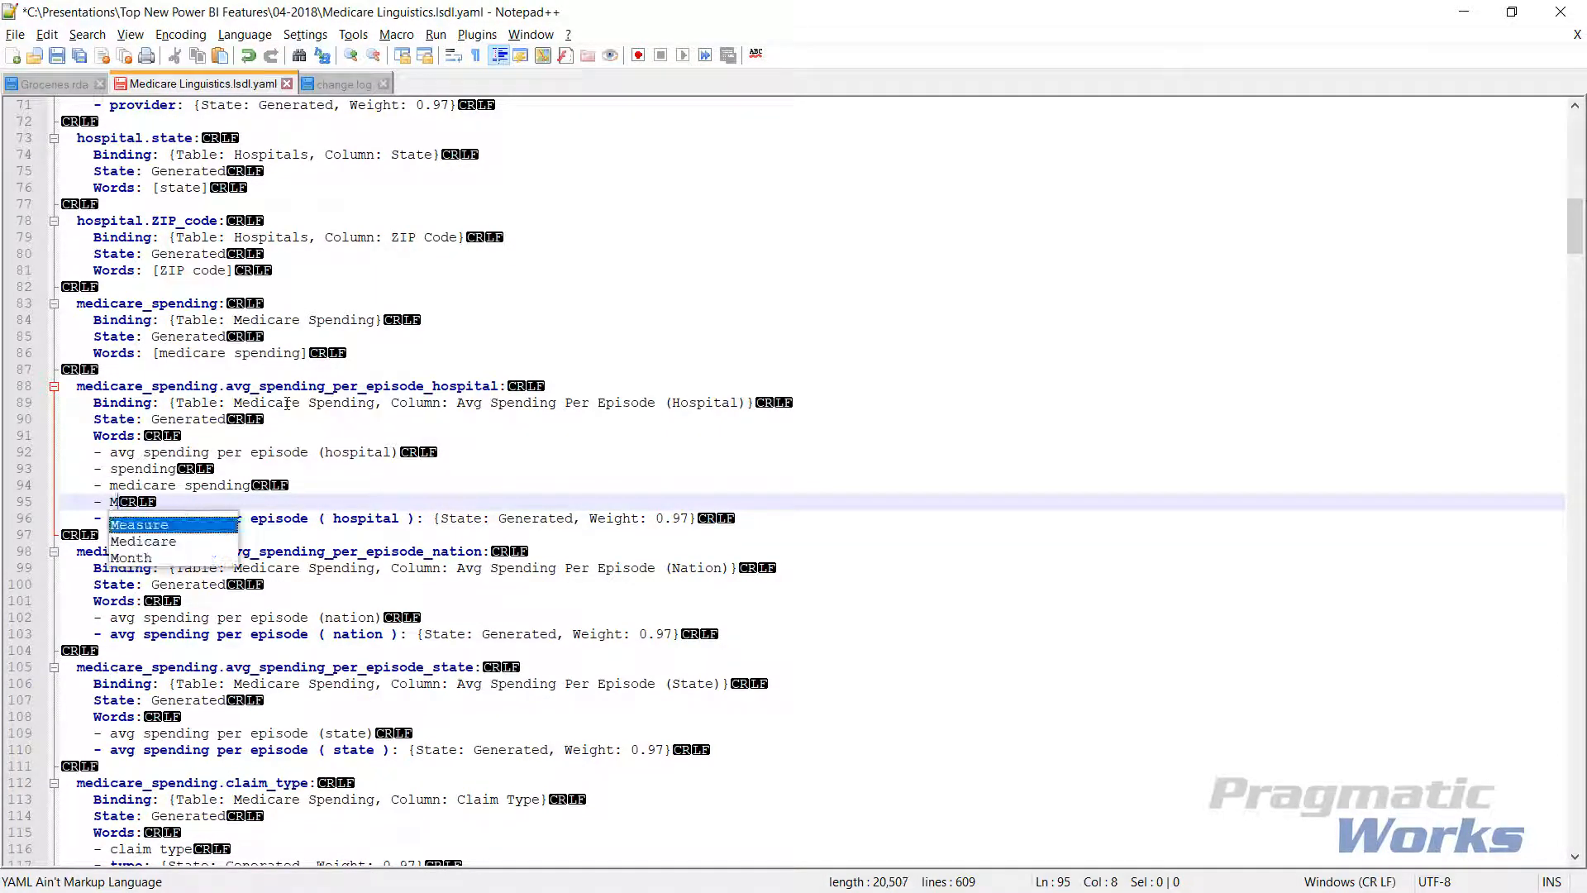
type("anuel is greate")
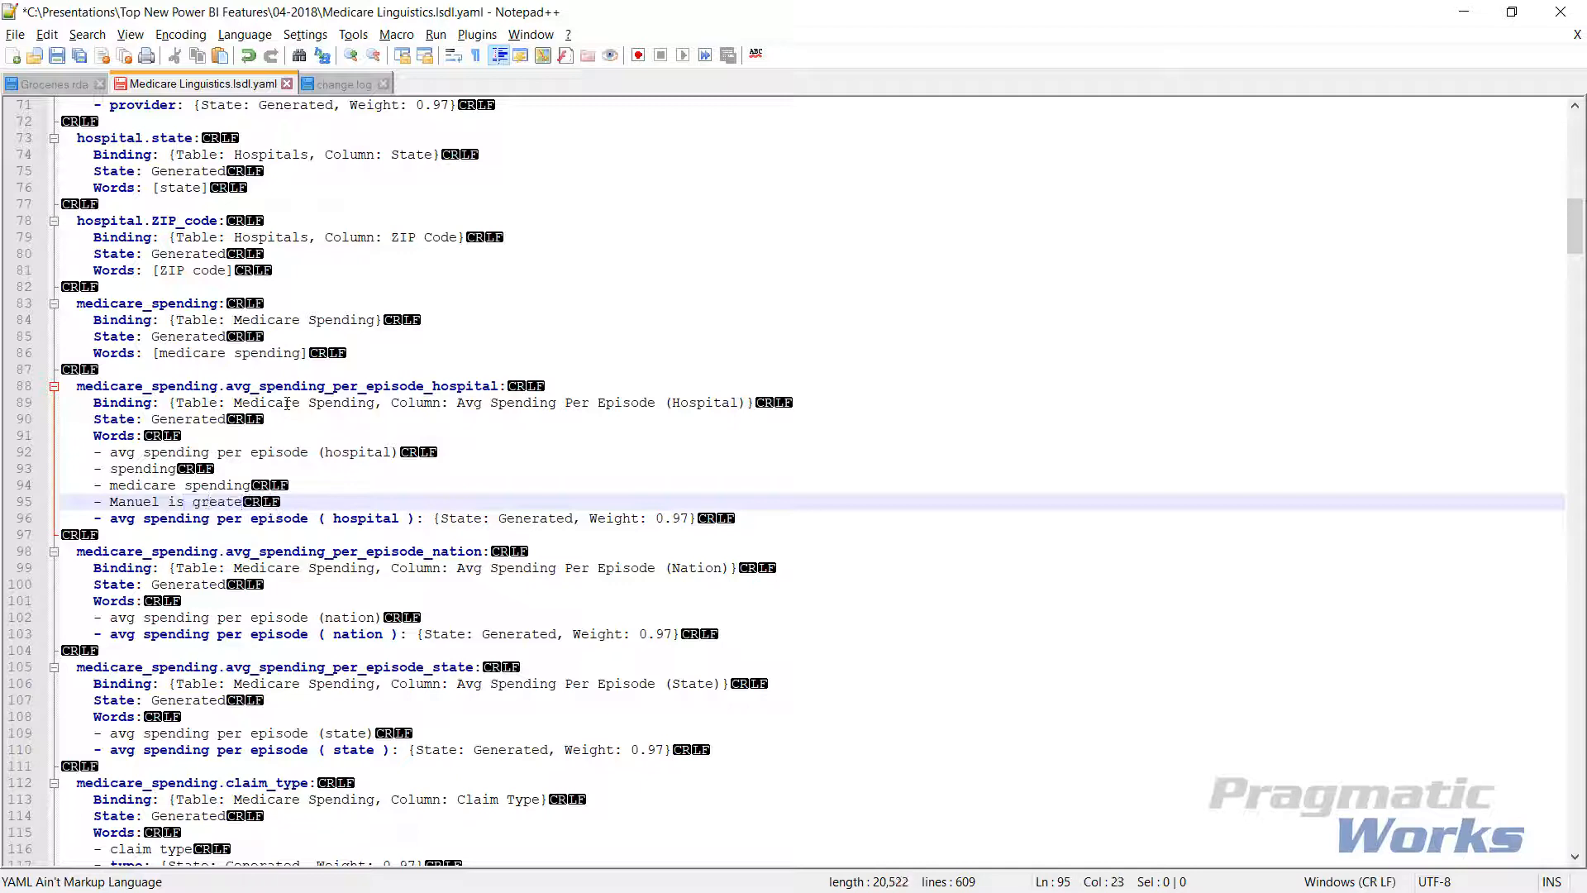
key("BackSpace")
type("at Power BI")
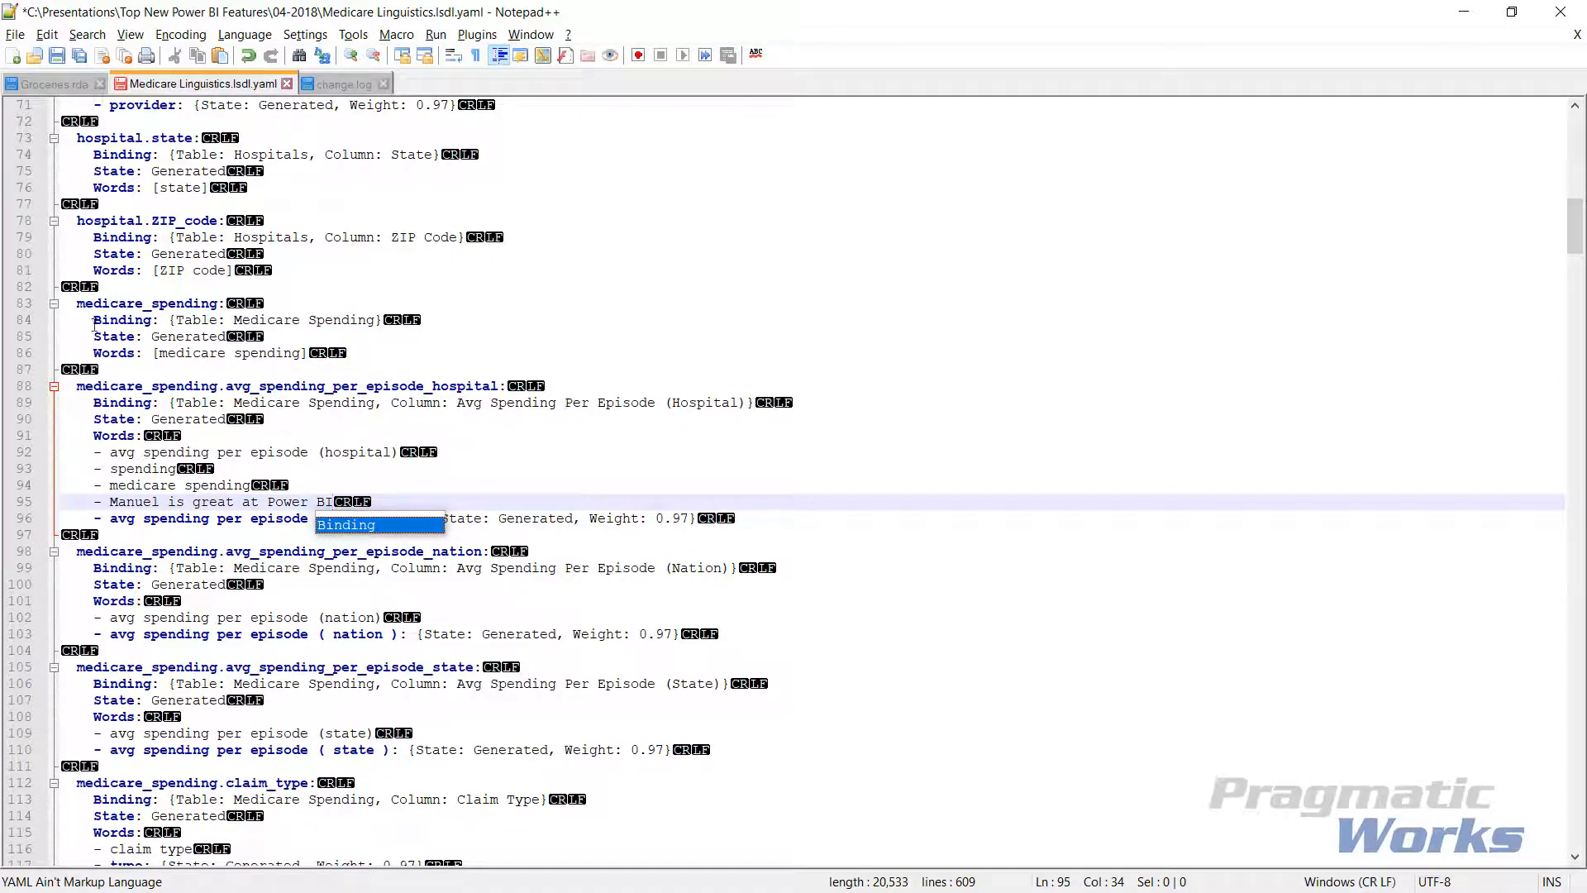
left_click(483, 454)
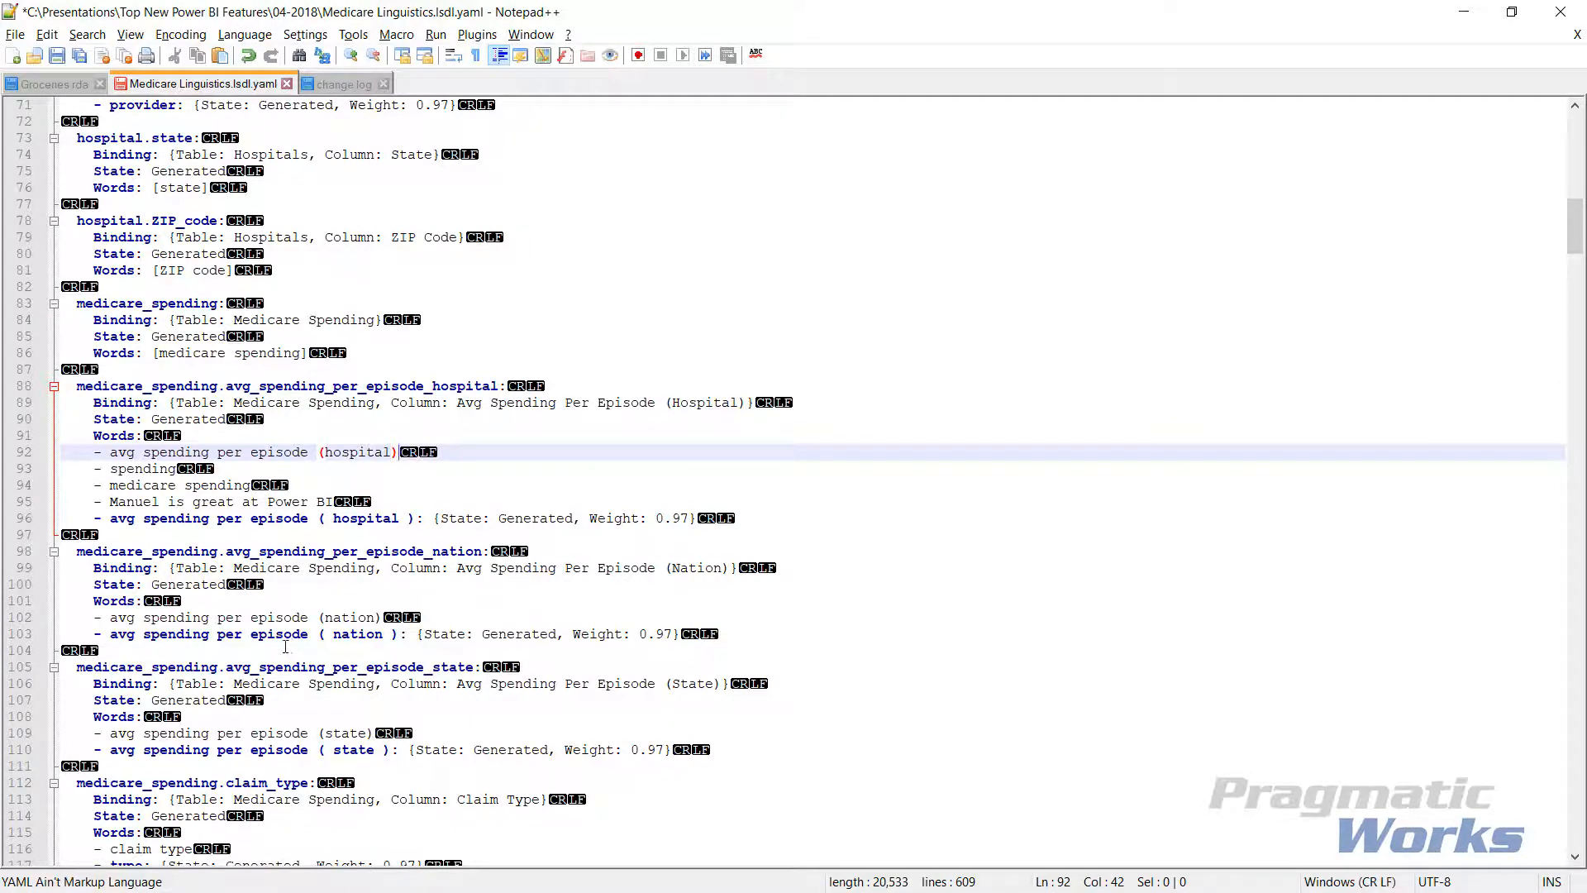
key("ctrl+s")
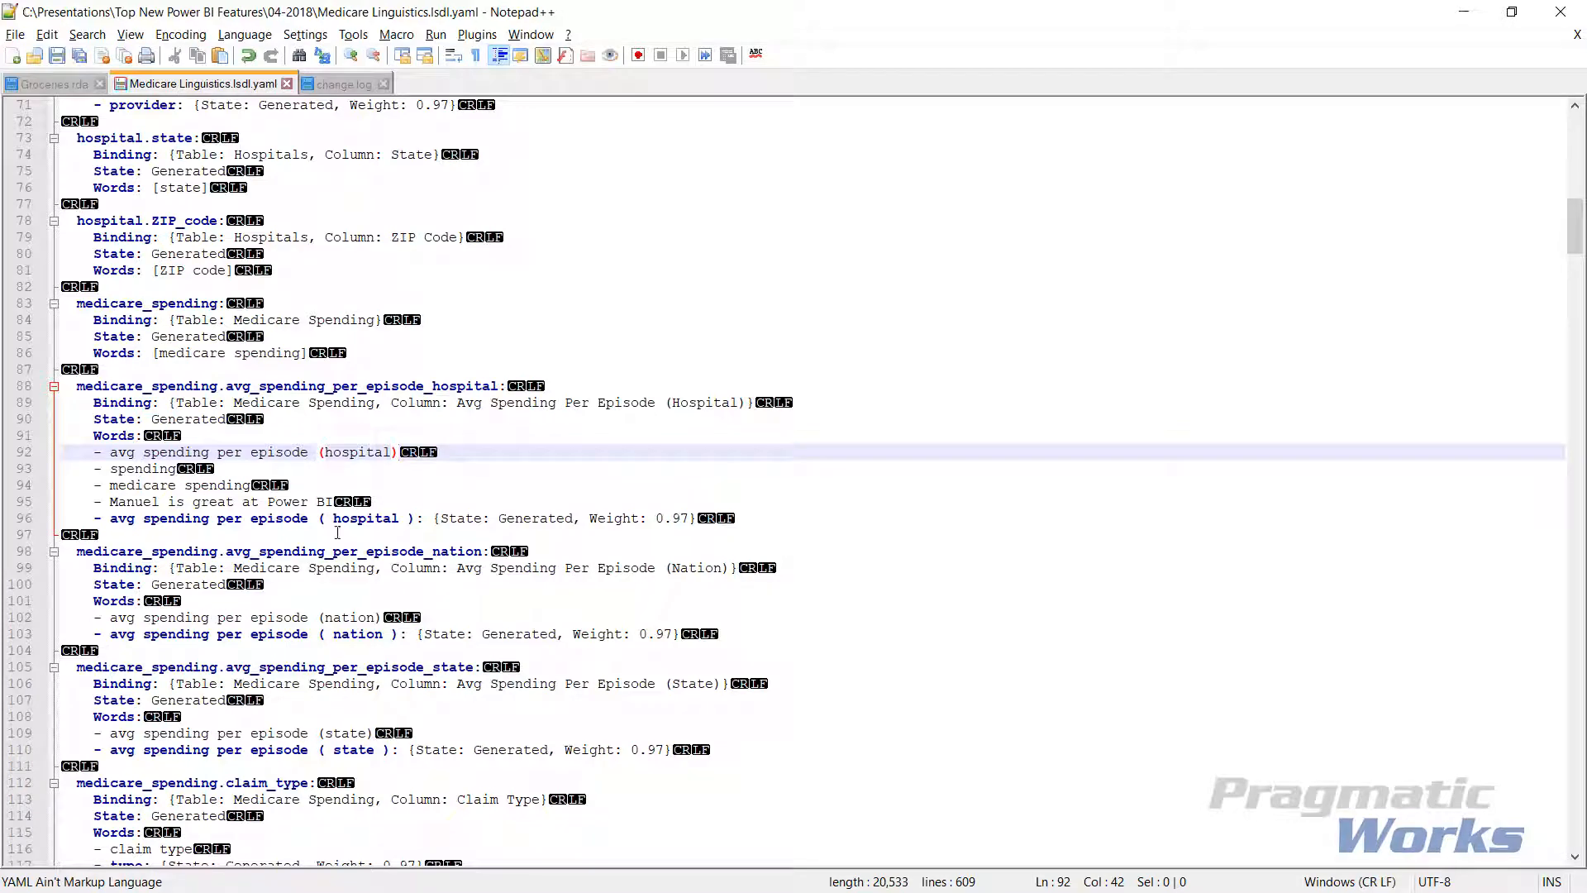
Switch to Power BI Desktop, import the linguistic schema Medicare Linguistics.lsdl.yaml, and check the Medicare Spending synonyms in the relationships view before returning to the report.
left_click(1464, 12)
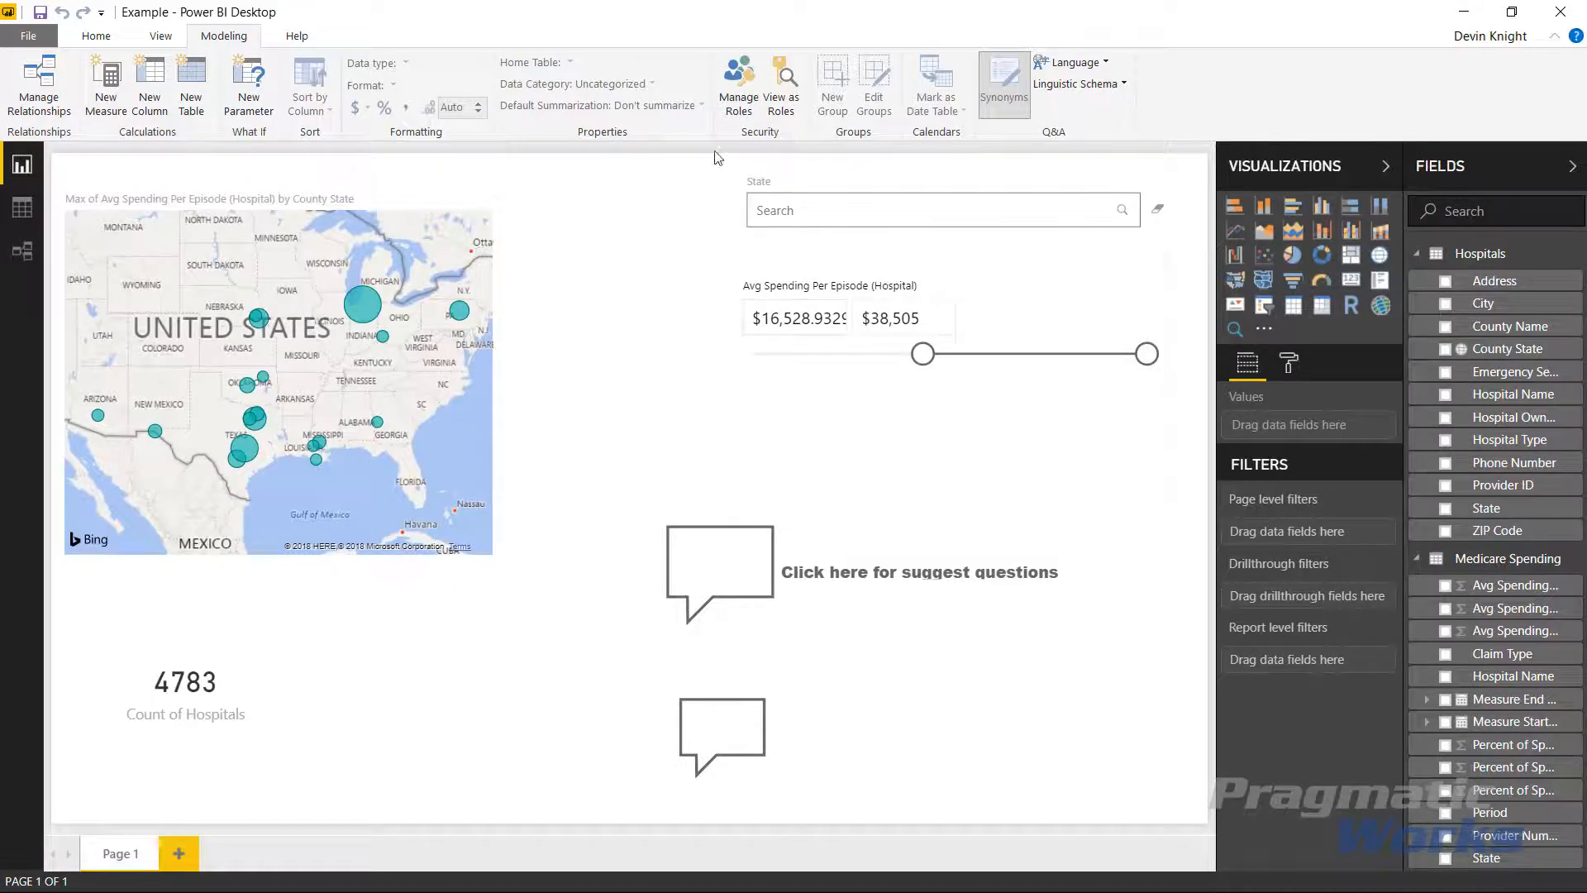
left_click(1125, 85)
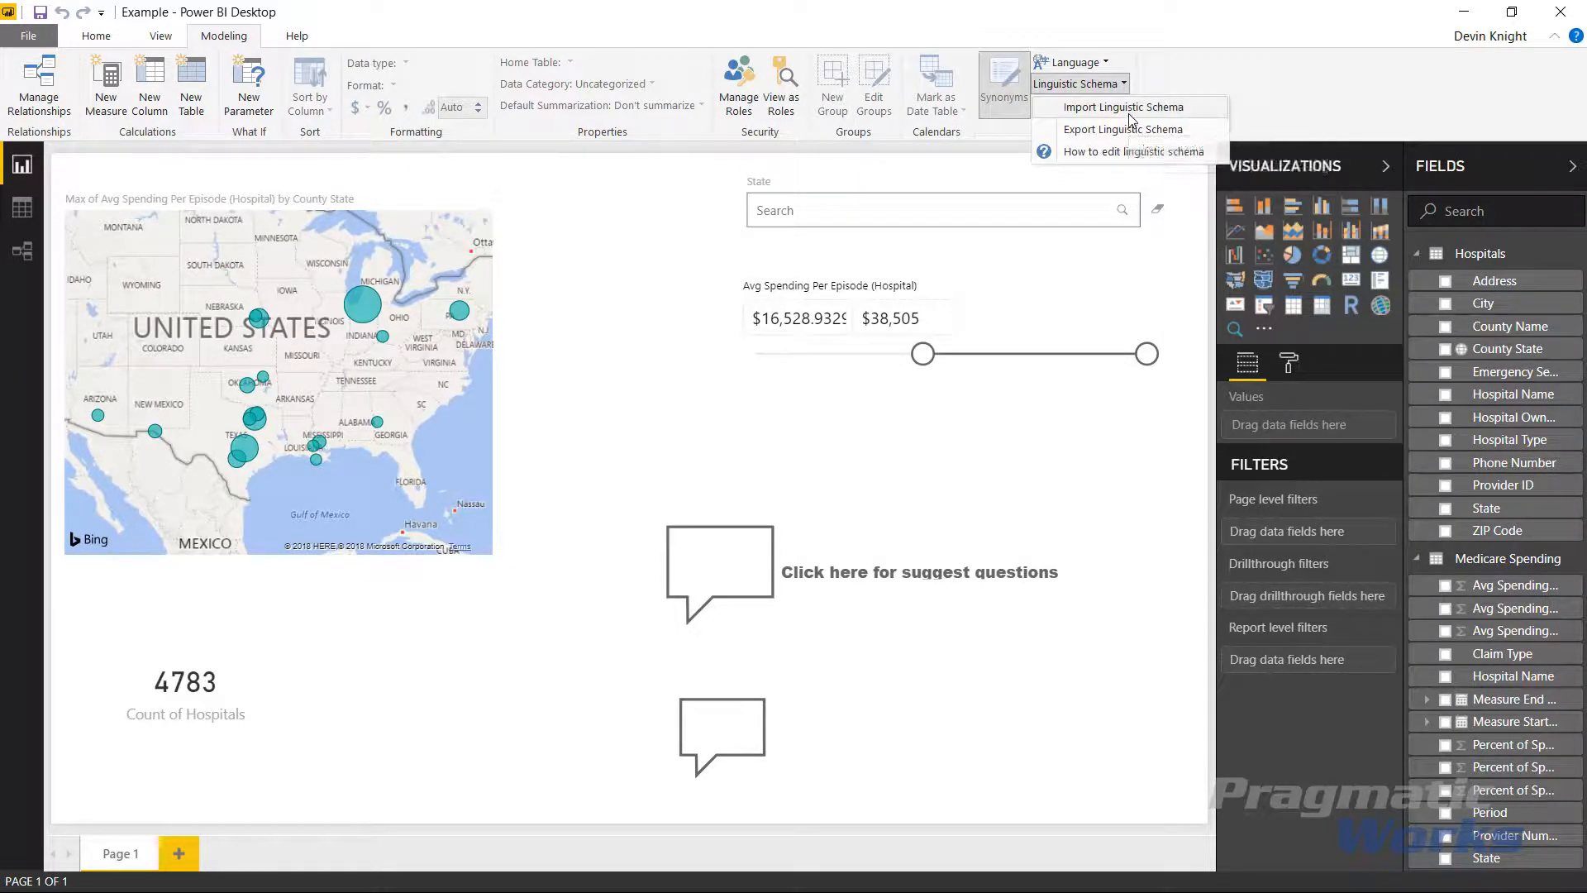
left_click(1128, 112)
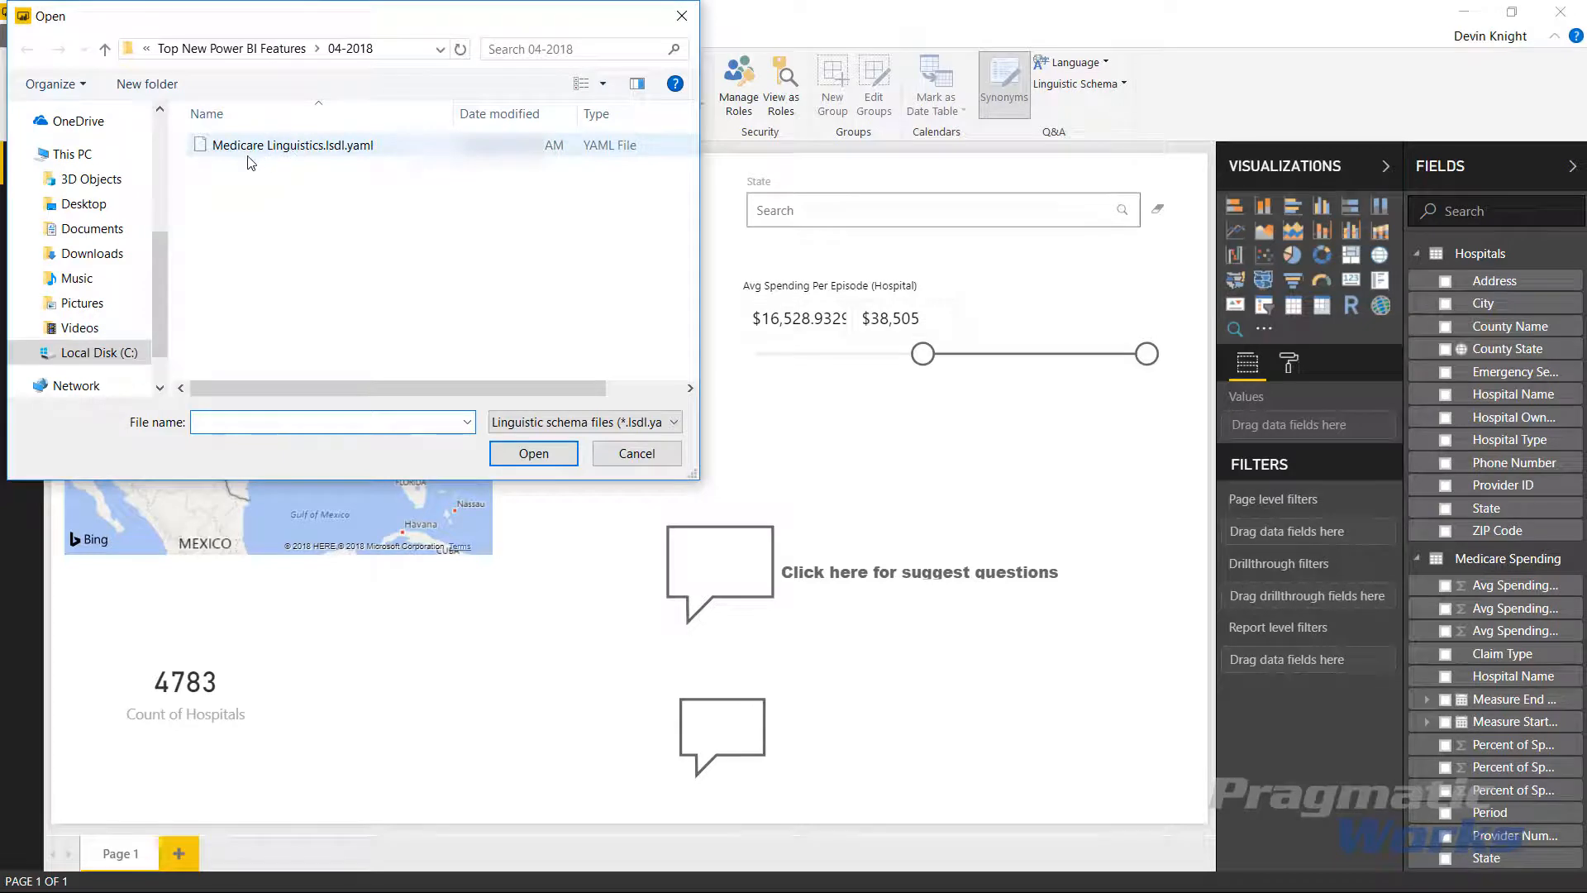
double_click(290, 147)
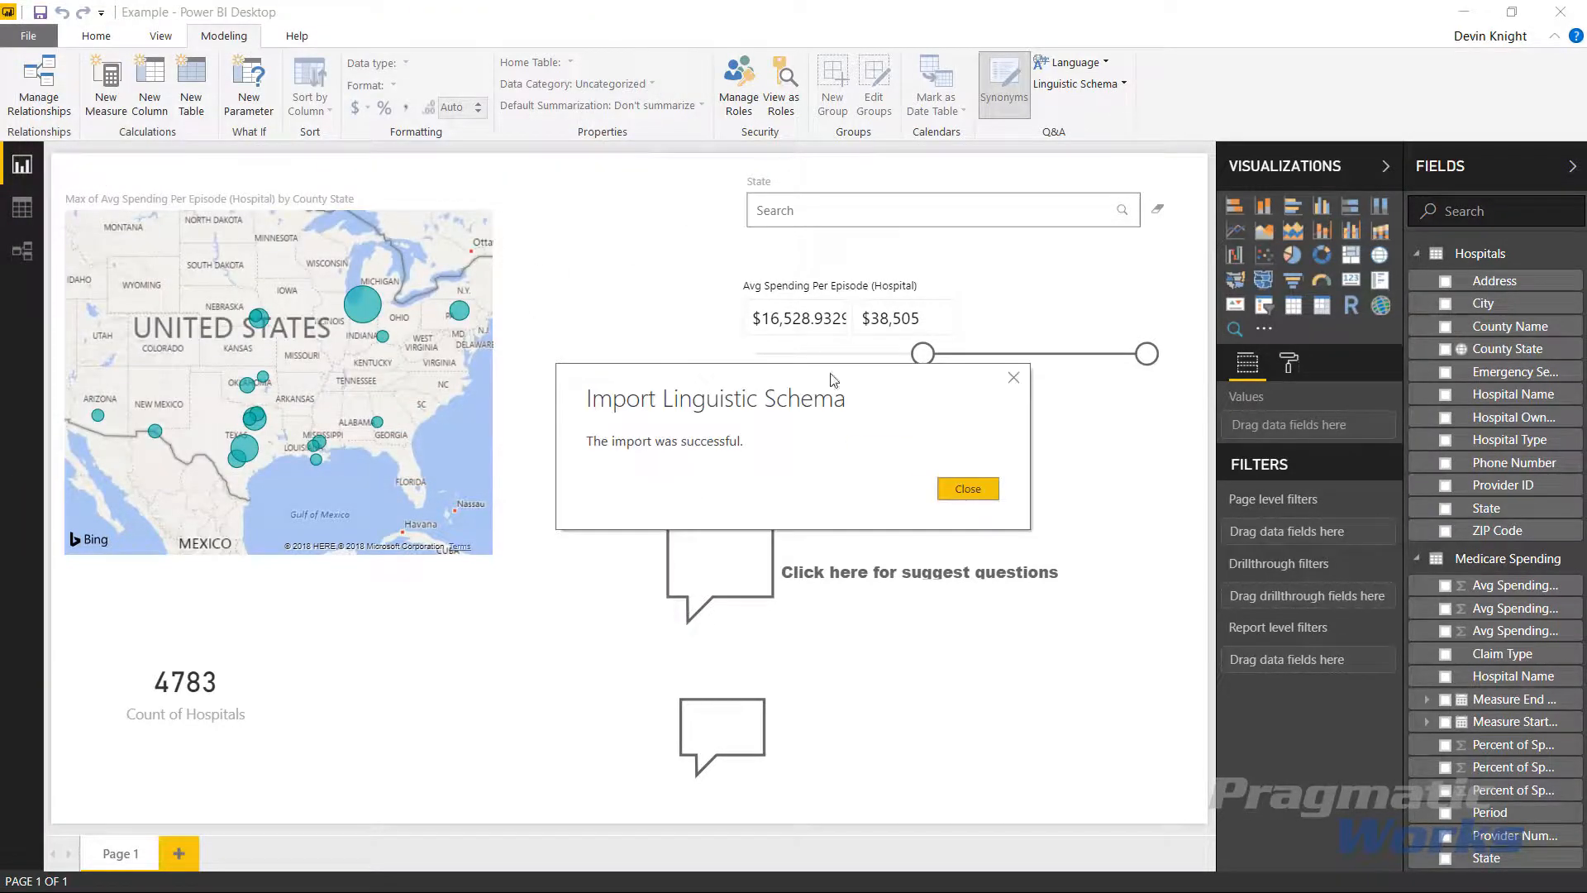
left_click(956, 491)
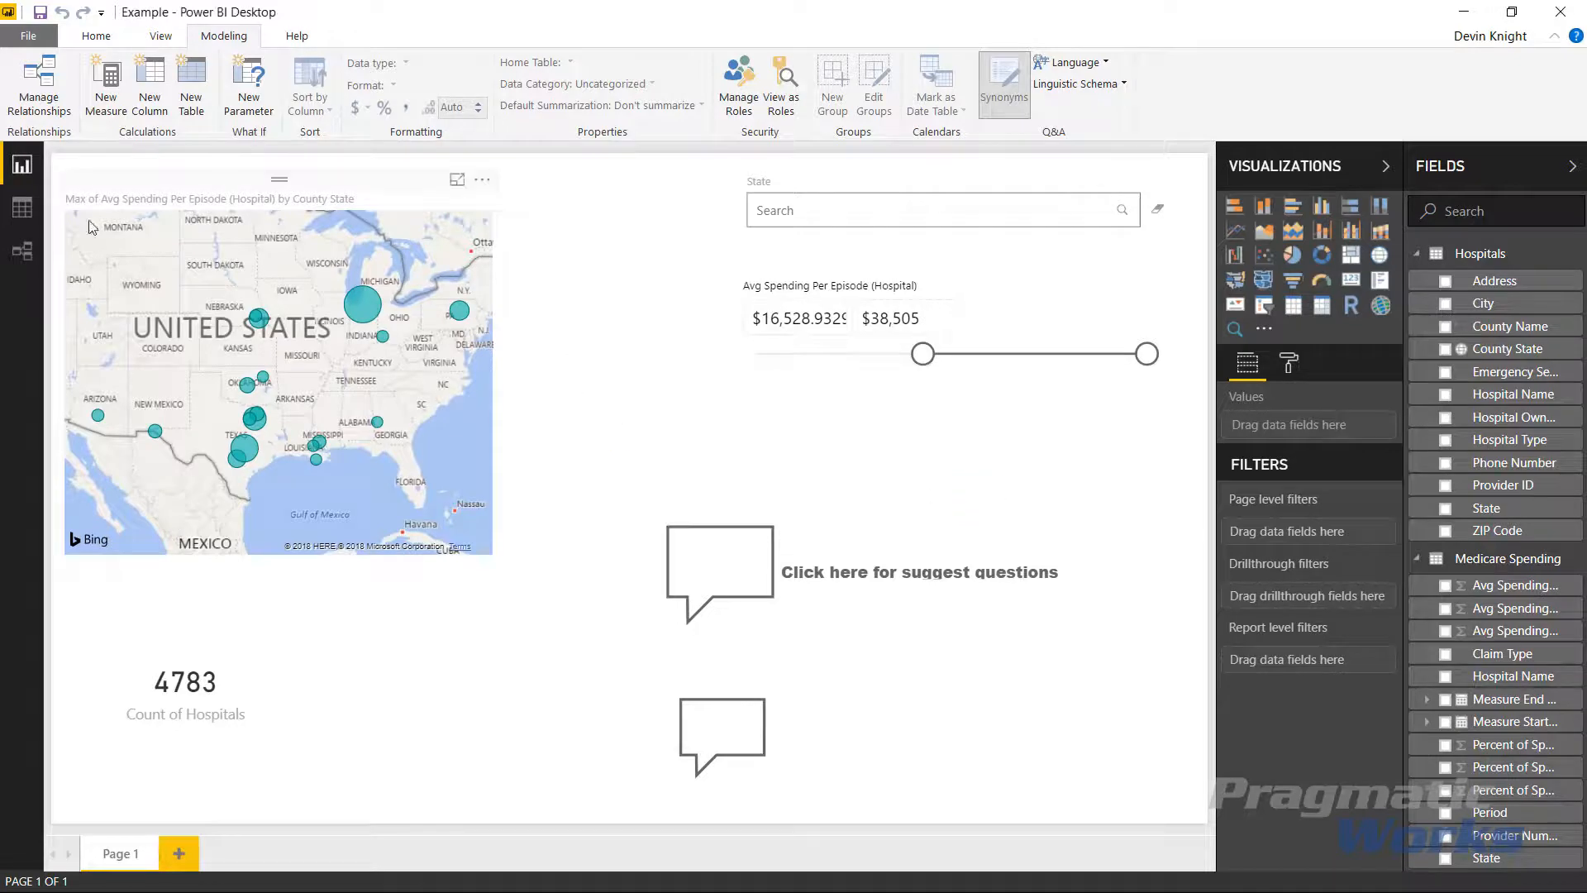
left_click(29, 258)
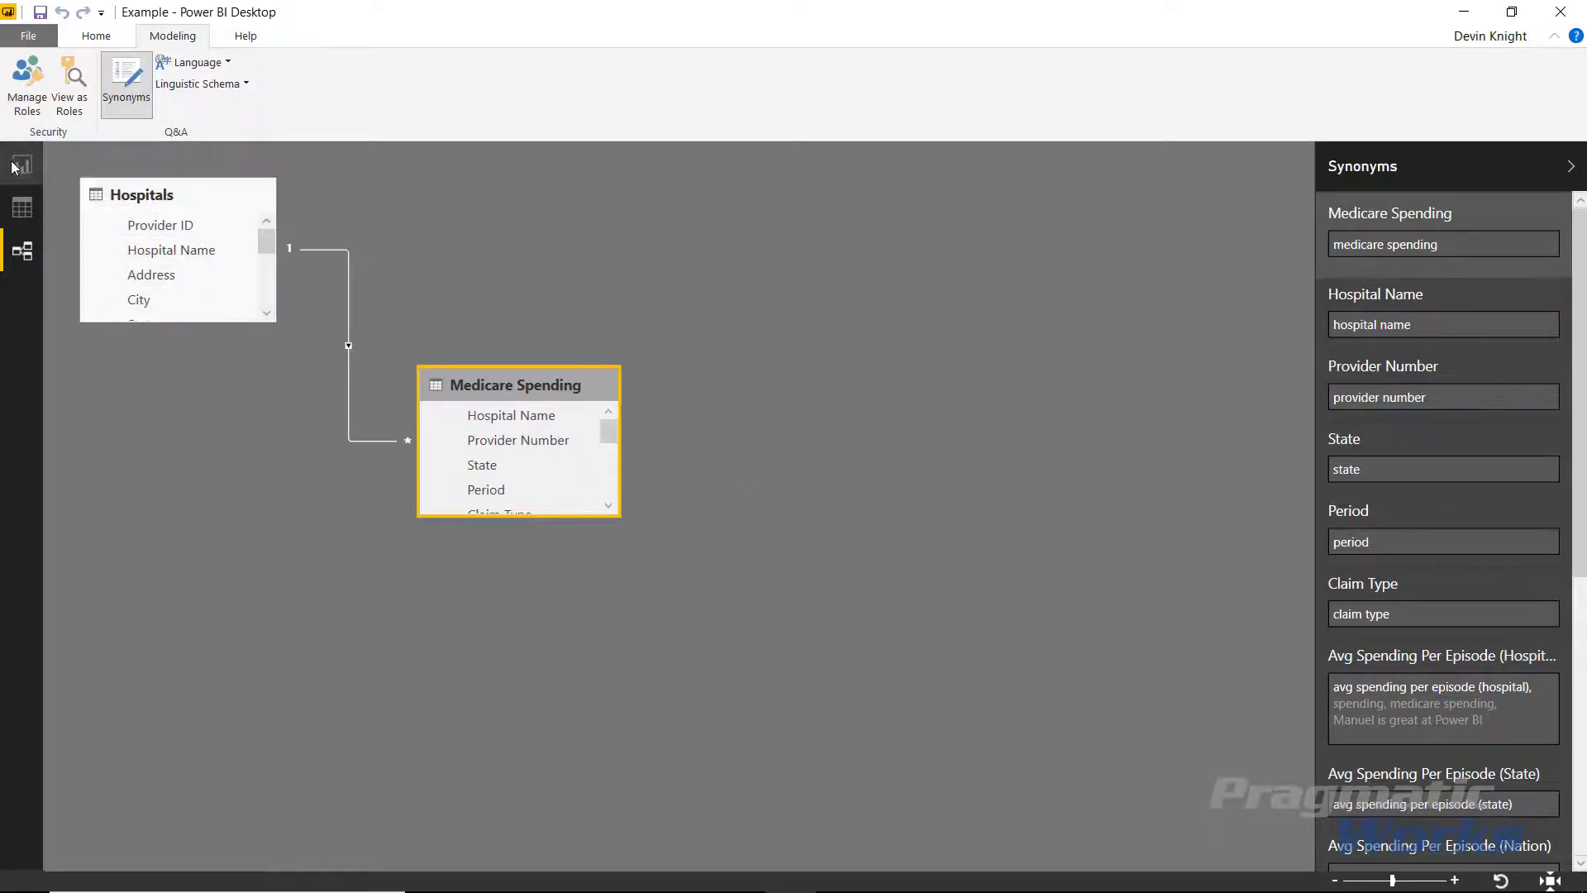
left_click(28, 172)
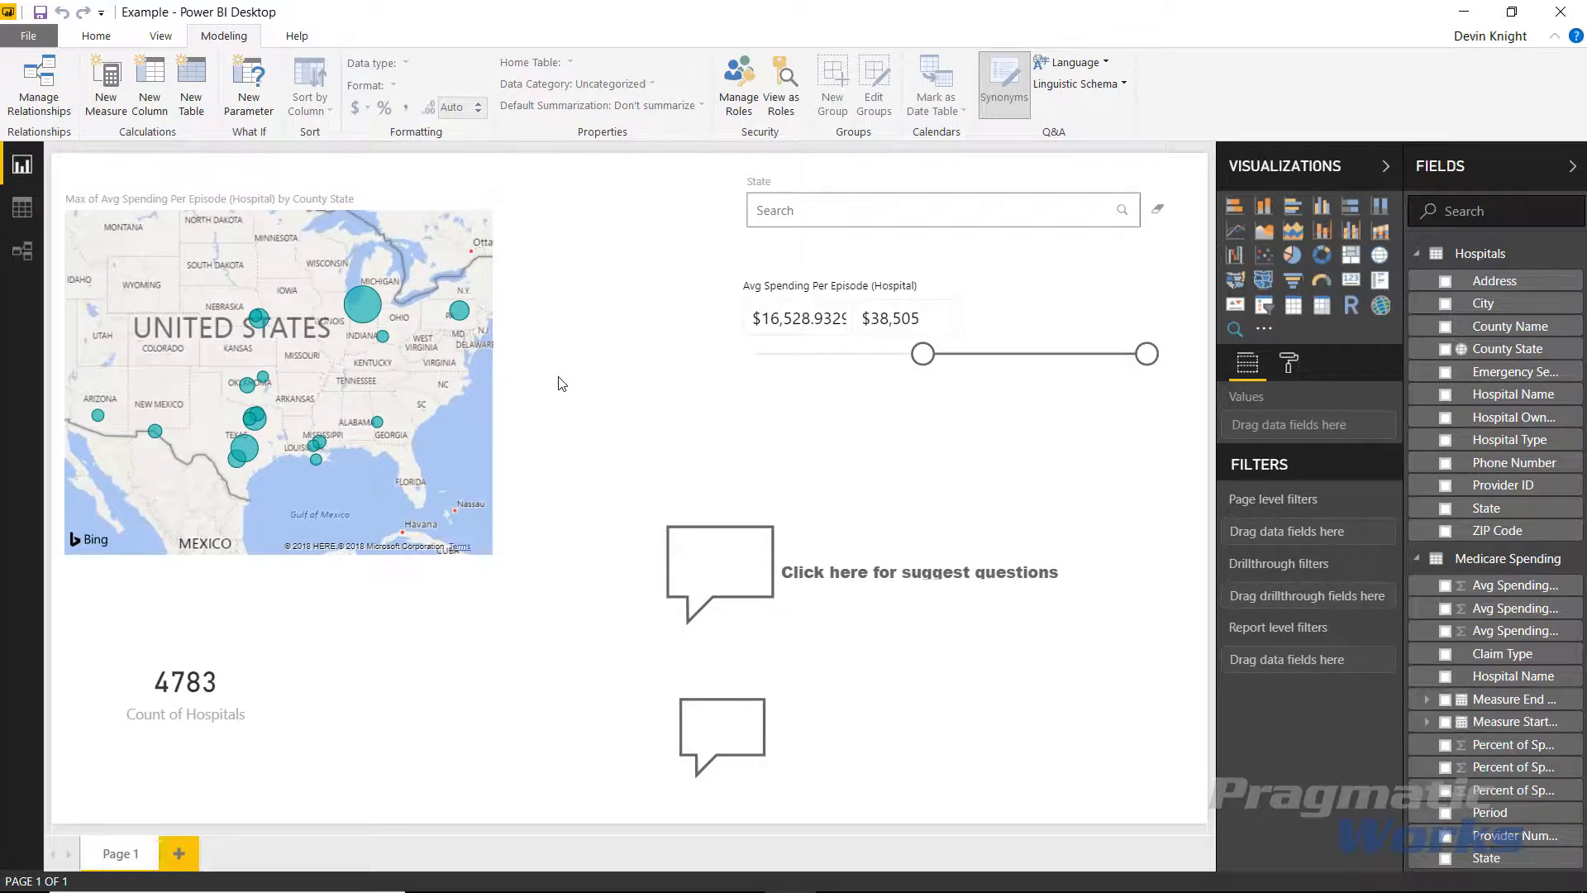
Create a Q&A visual on the empty canvas beside the map by asking for the new Power BI synonym phrase "by county".
double_click(561, 382)
type("Manu")
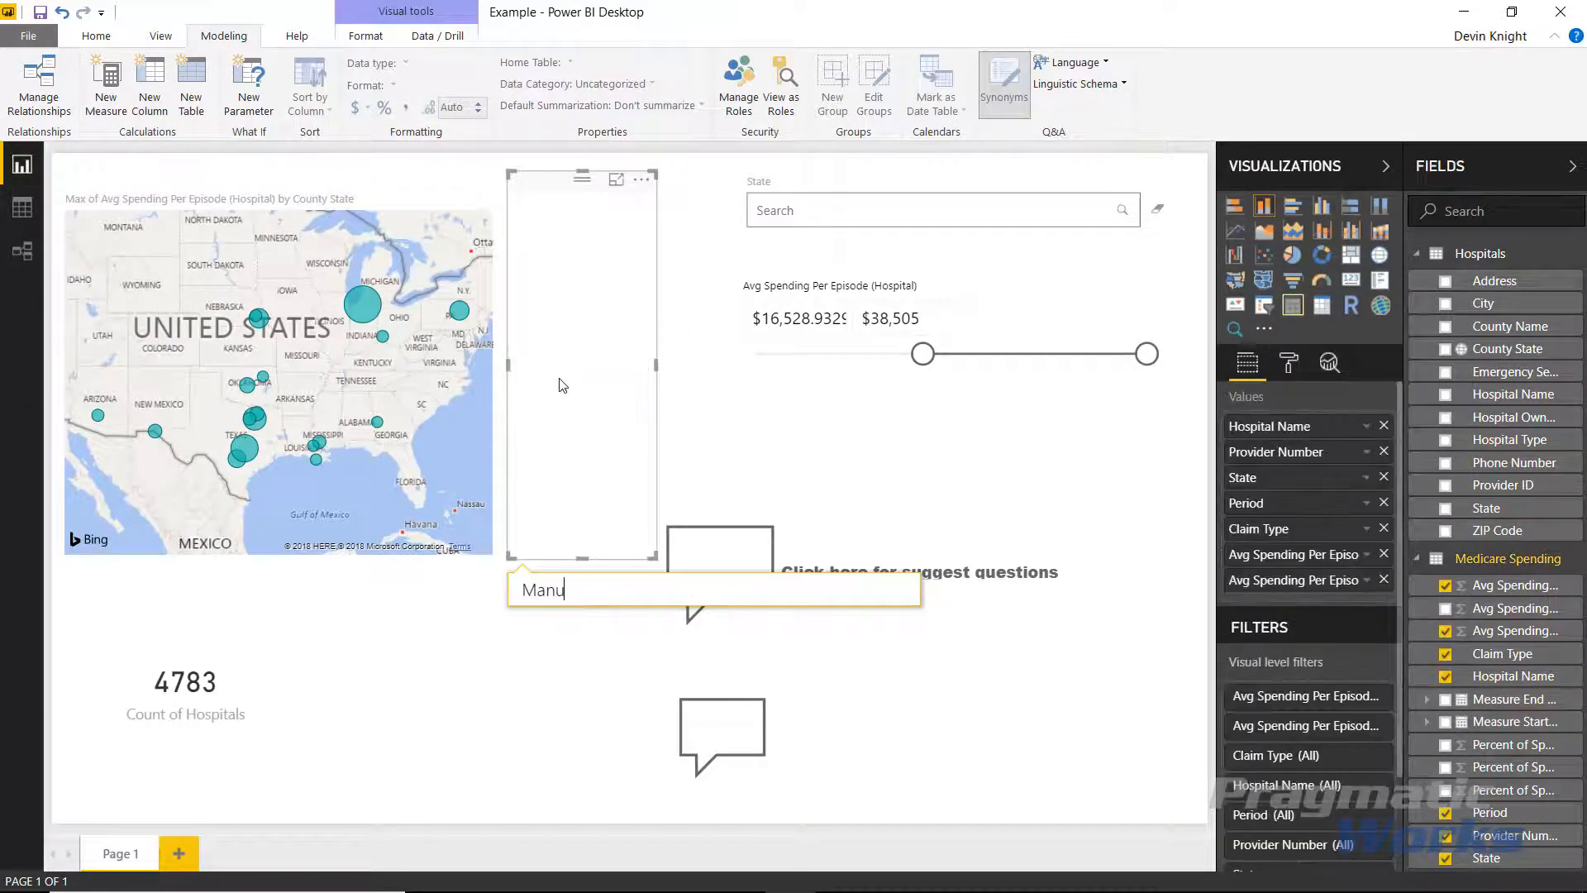
type("el is great at Power BI")
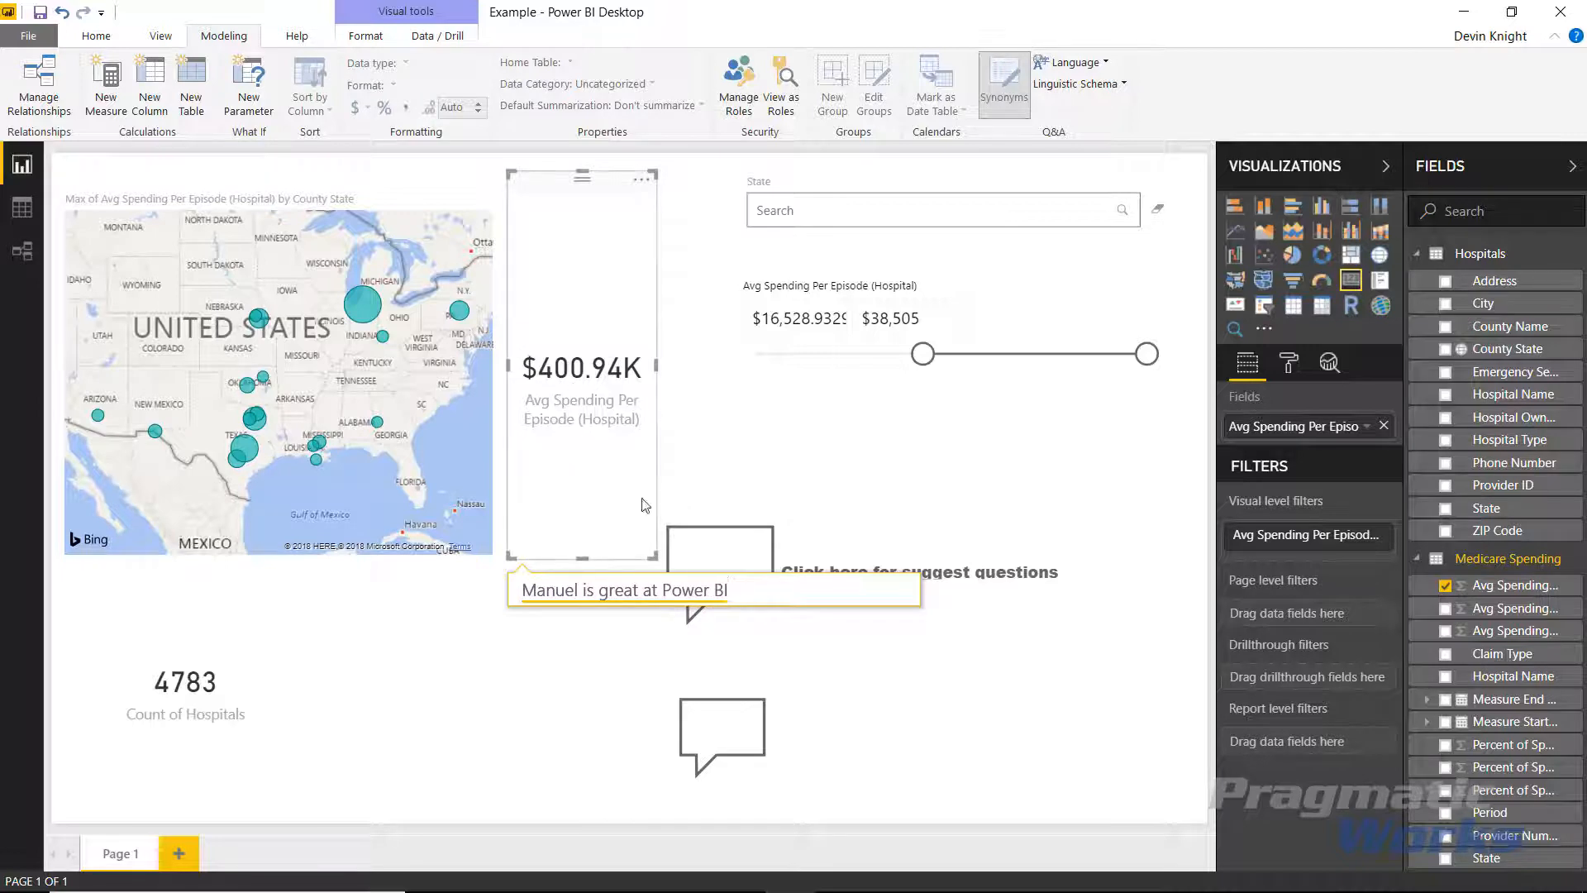
type(" by county")
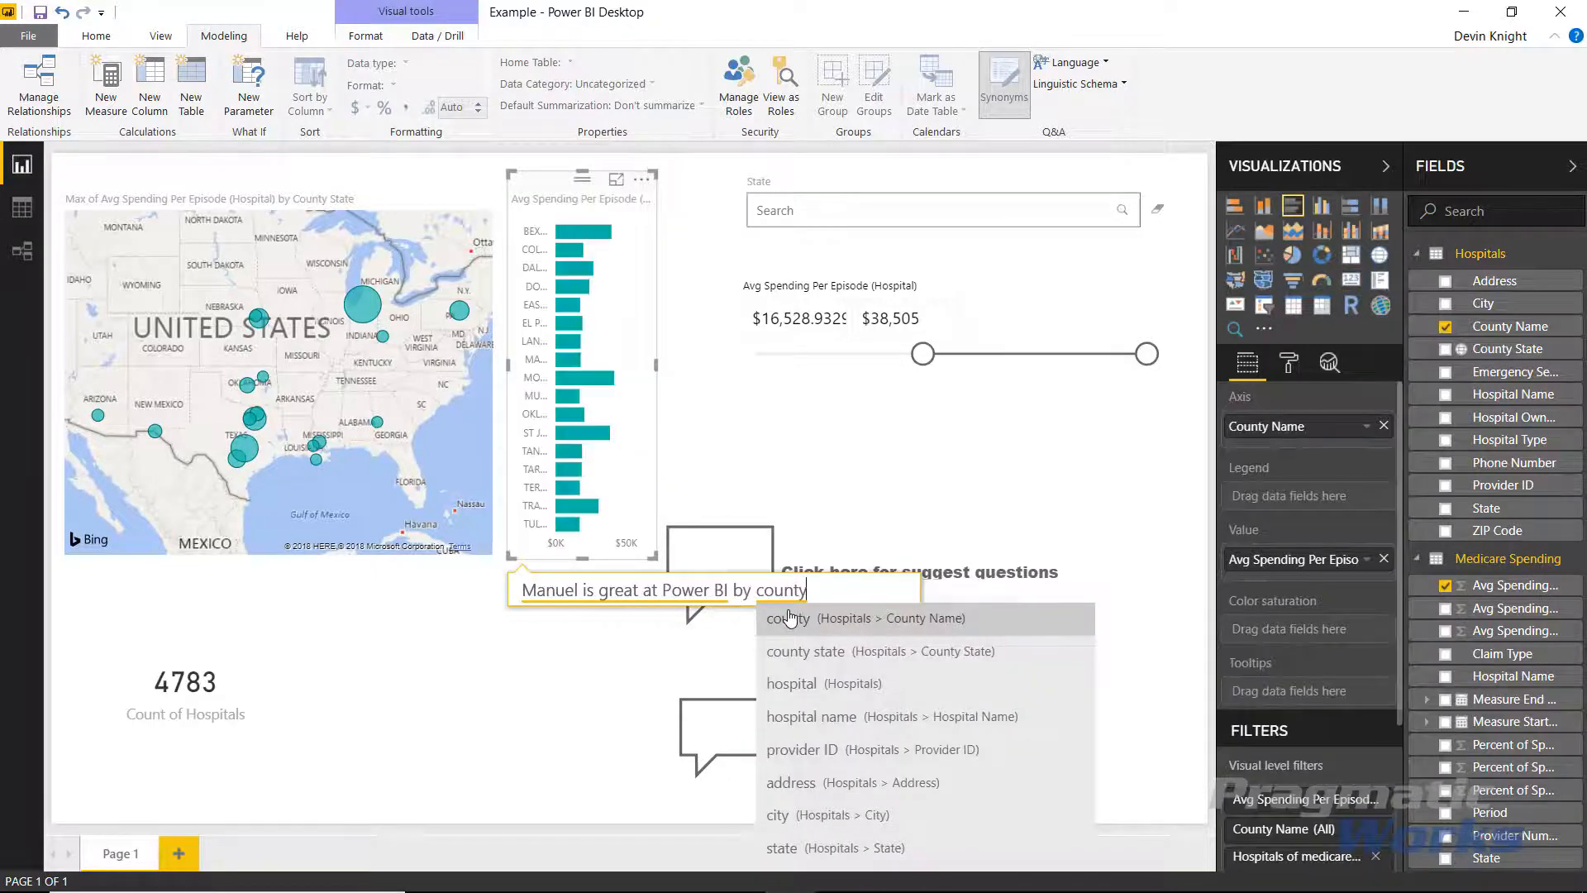
left_click(726, 442)
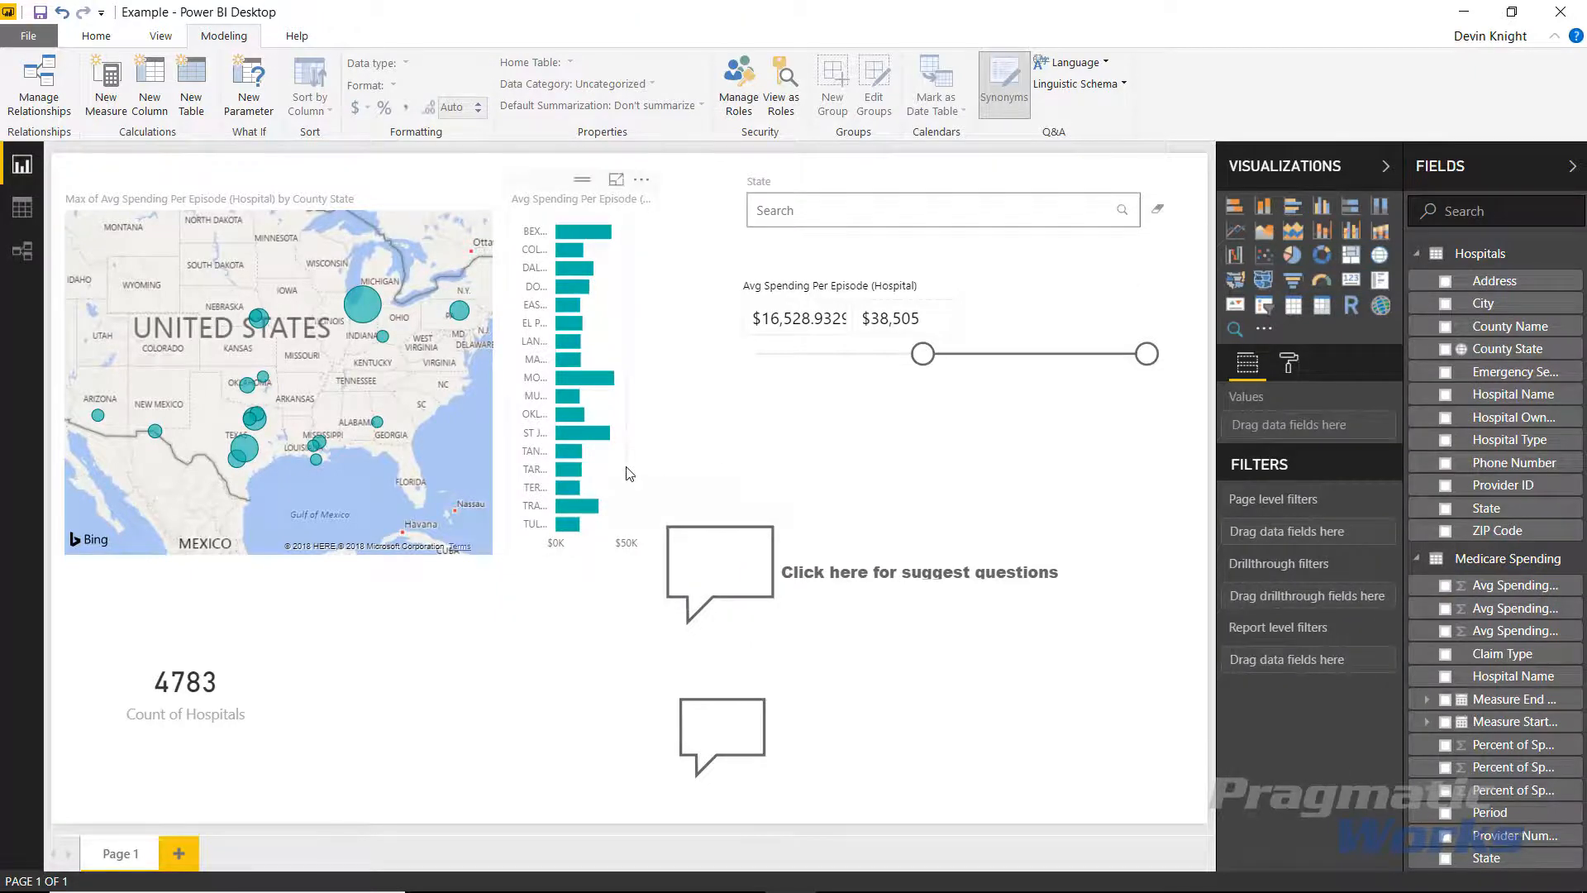
Make the county bar chart wider and shorter, shift it slightly down between the map and slicers, and check the BEXAR bar's details.
left_click(649, 519)
left_click_drag(653, 556, 729, 471)
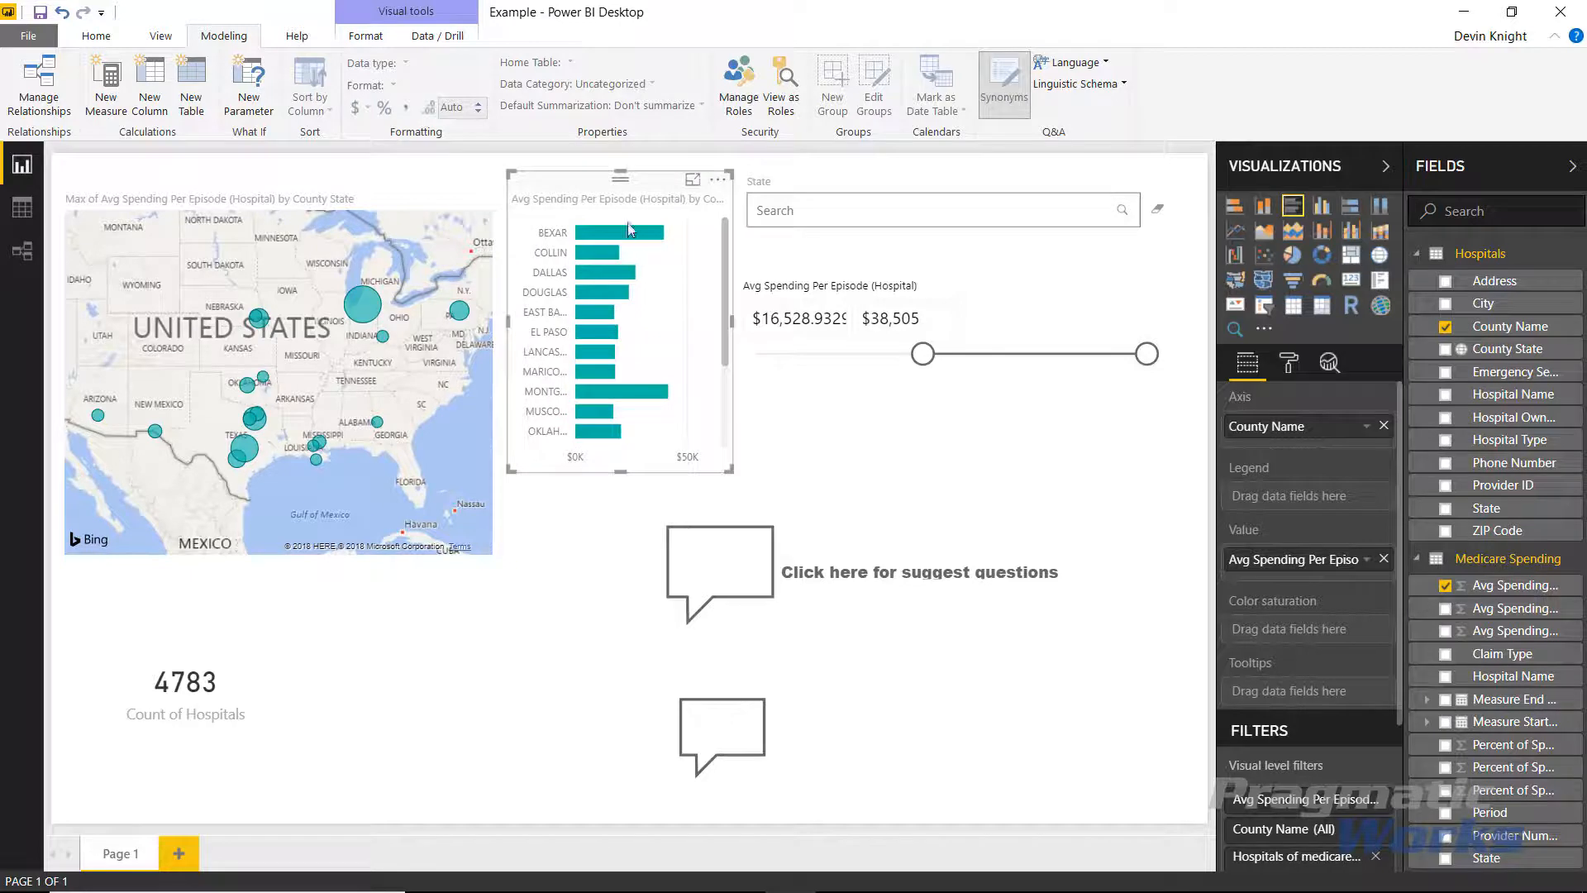
left_click_drag(644, 184, 640, 200)
mouse_move(653, 258)
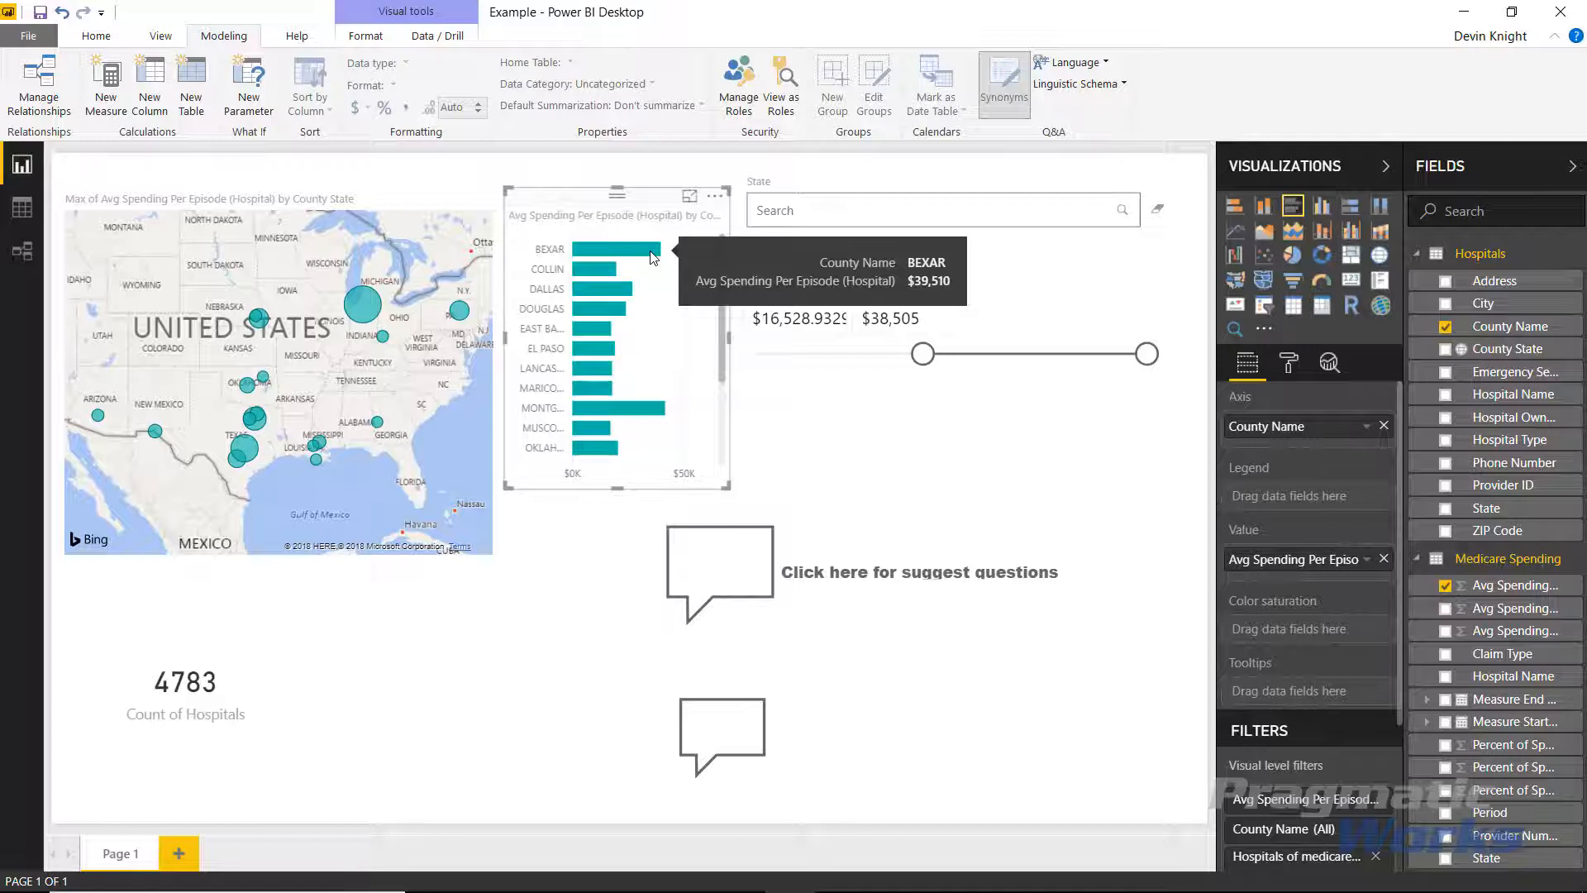
left_click(587, 585)
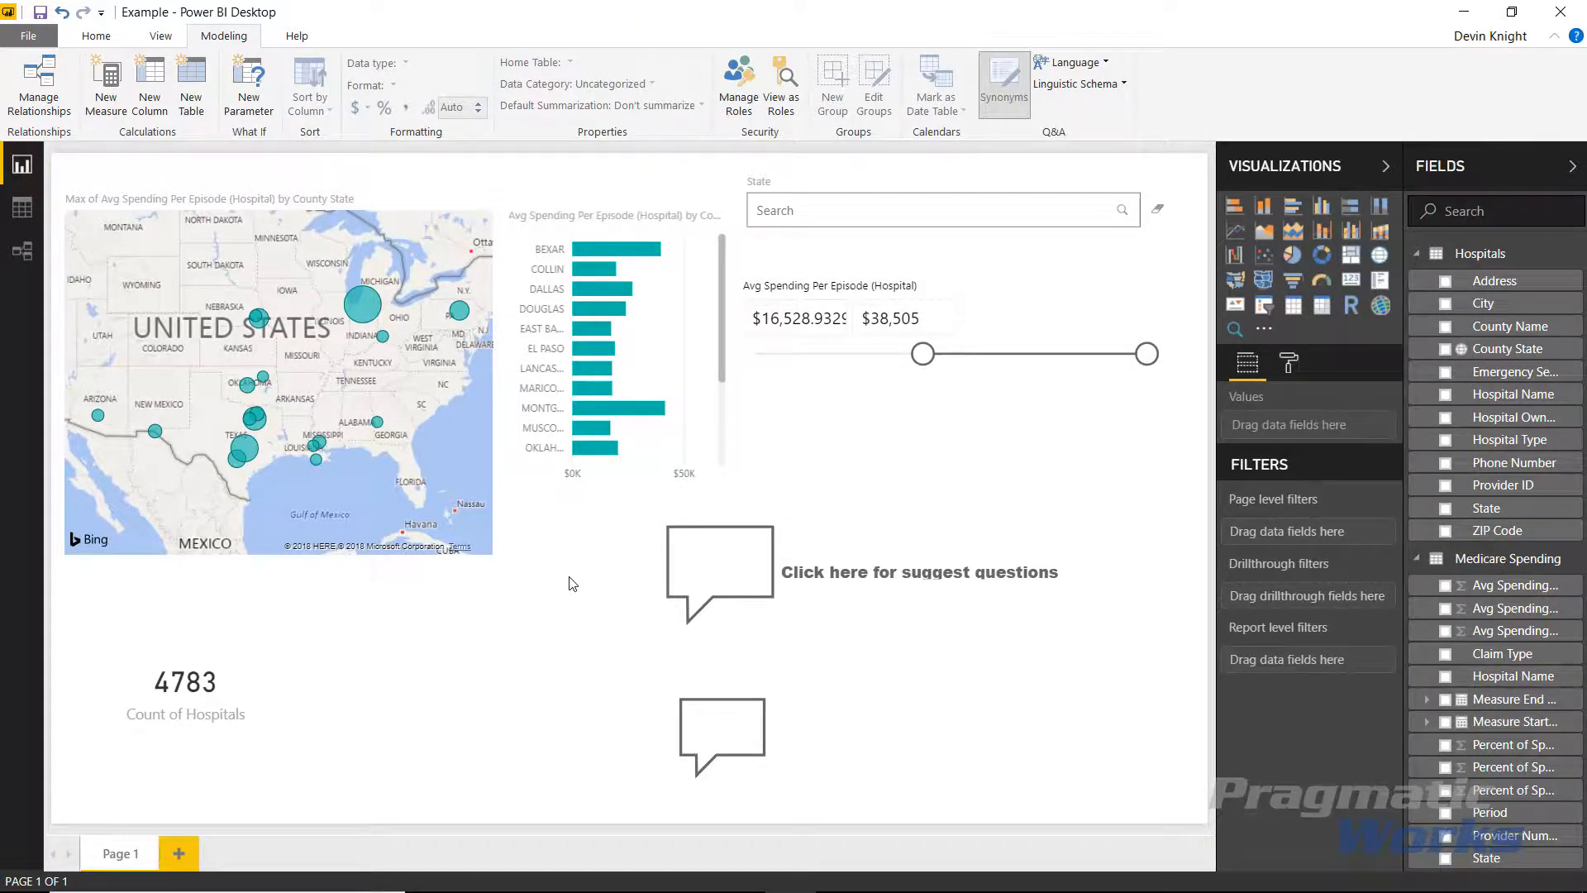